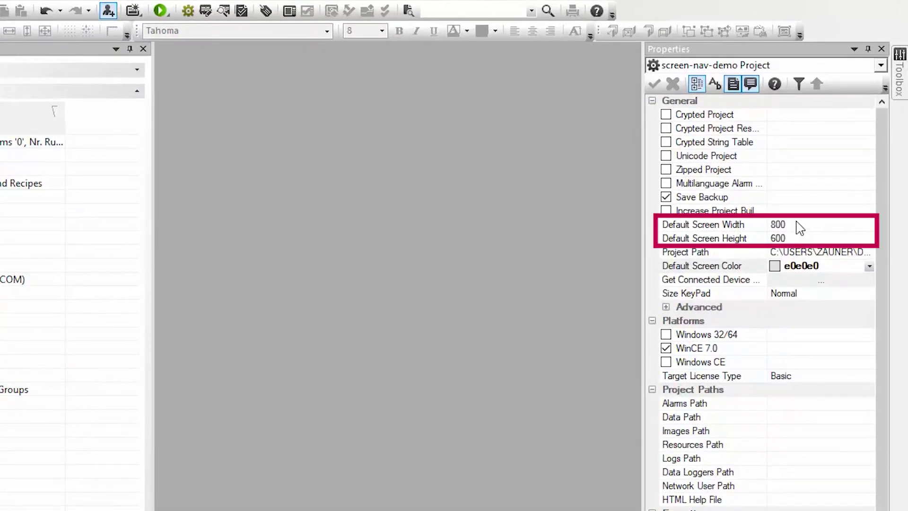
Review the default screen width, height and color settings of the screen-nav-demo project.
{"action": "left_click", "coordinate": [800, 225]}
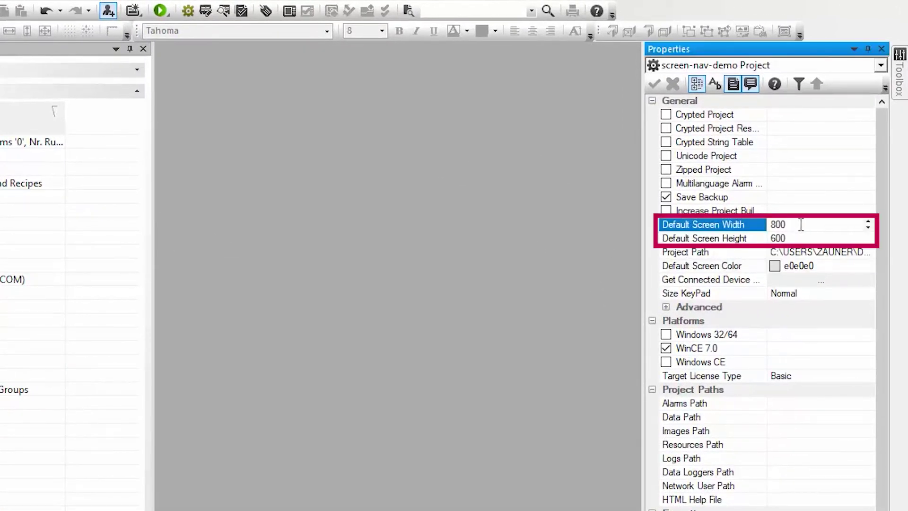
{"action": "left_click", "coordinate": [770, 236]}
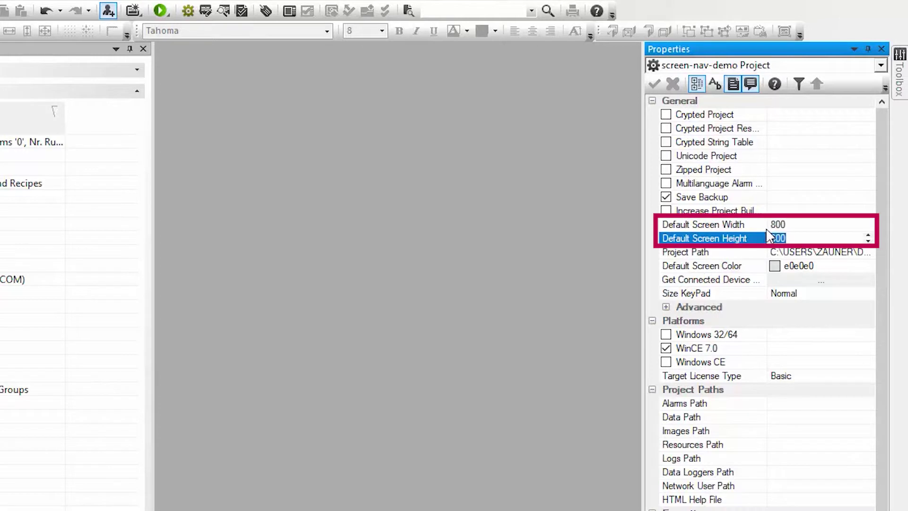
{"action": "left_click", "coordinate": [776, 265]}
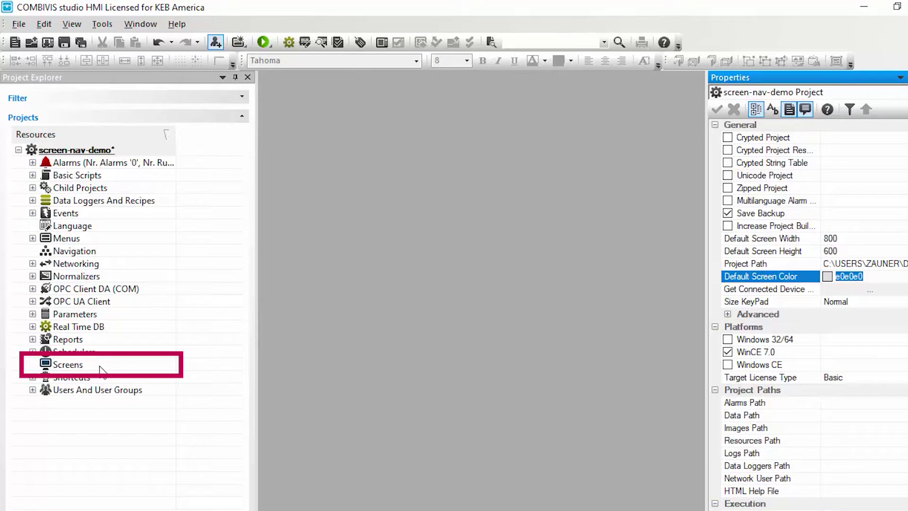
Add a new screen named Main to the project's Screens resources.
{"action": "right_click", "coordinate": [101, 369]}
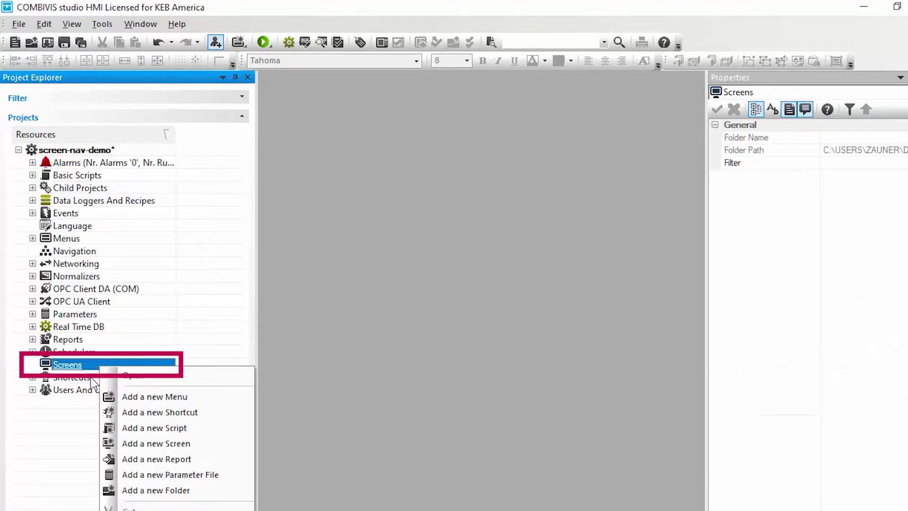
{"action": "mouse_move", "coordinate": [173, 445]}
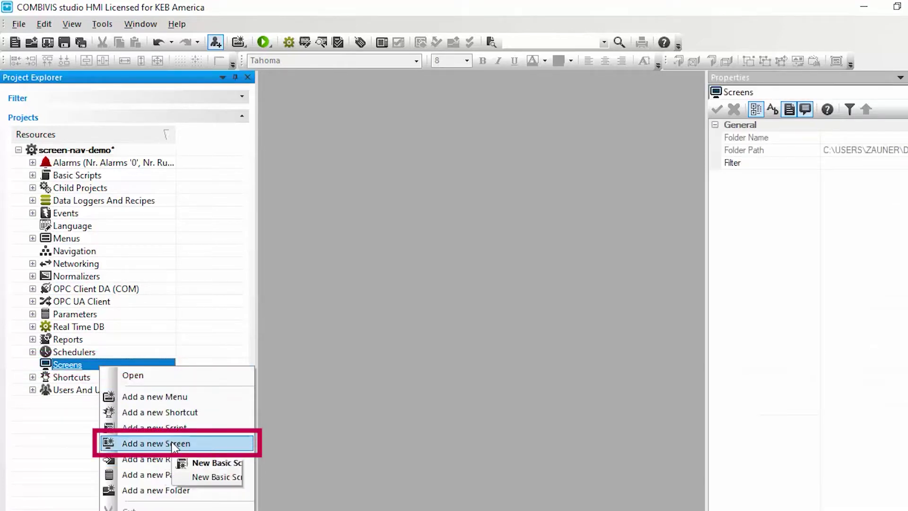
{"action": "left_click", "coordinate": [175, 444]}
{"action": "type", "text": "Main"}
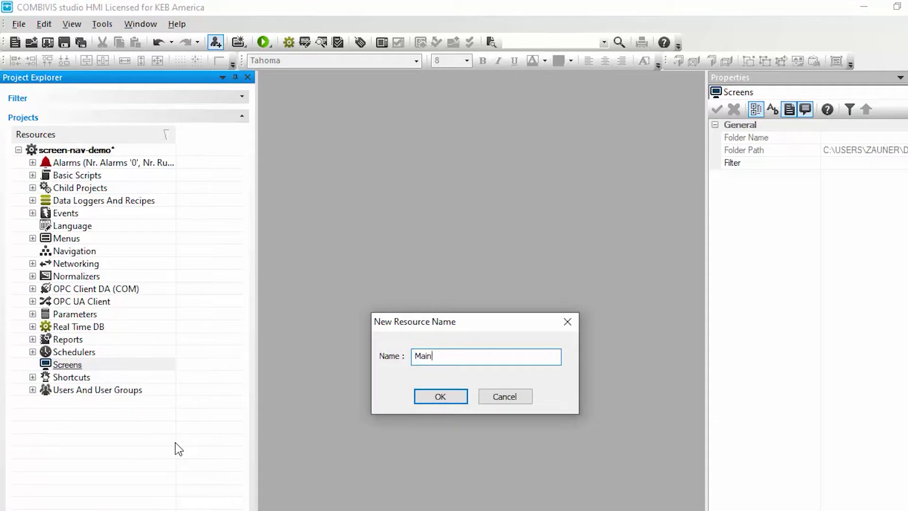
{"action": "key", "text": "Return"}
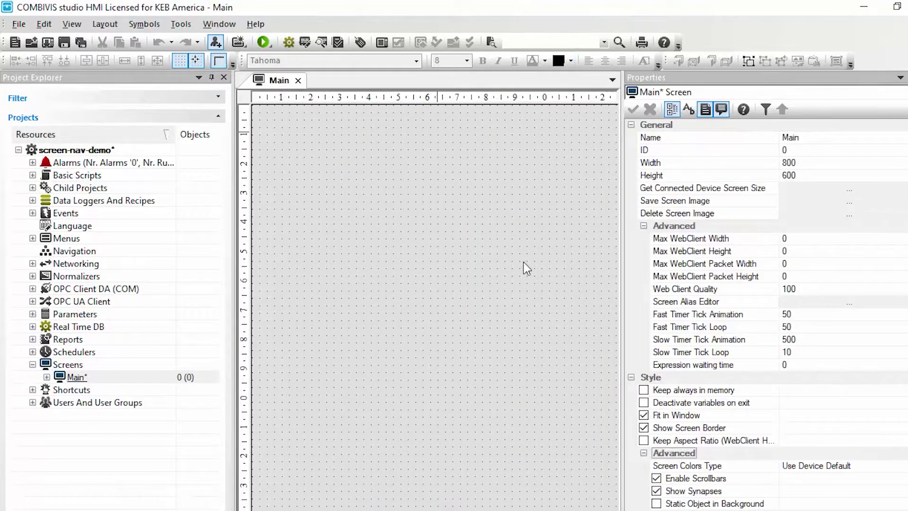
Enlarge the editing area and fit the whole Main screen in it.
{"action": "scroll", "coordinate": [374, 362], "scroll_direction": "down", "scroll_amount": 3}
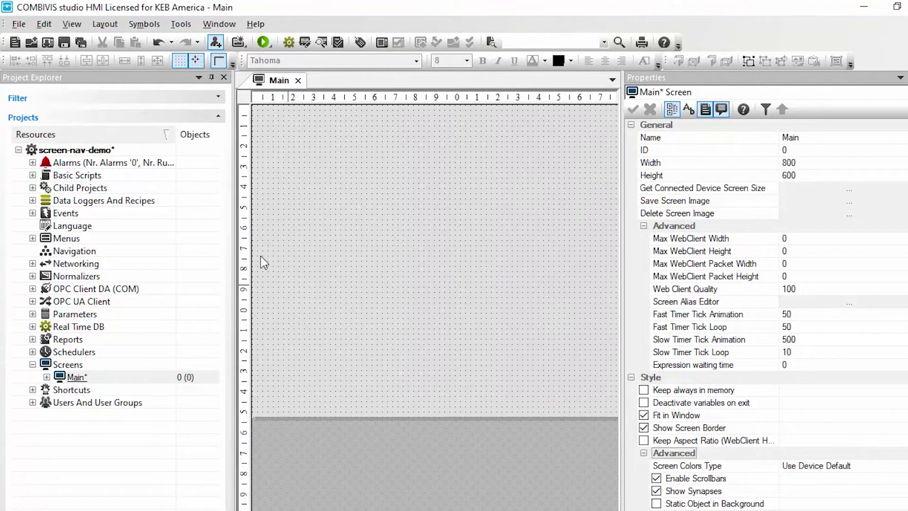
{"action": "left_click_drag", "start_coordinate": [236, 230], "coordinate": [182, 228]}
{"action": "left_click_drag", "start_coordinate": [622, 262], "coordinate": [726, 261]}
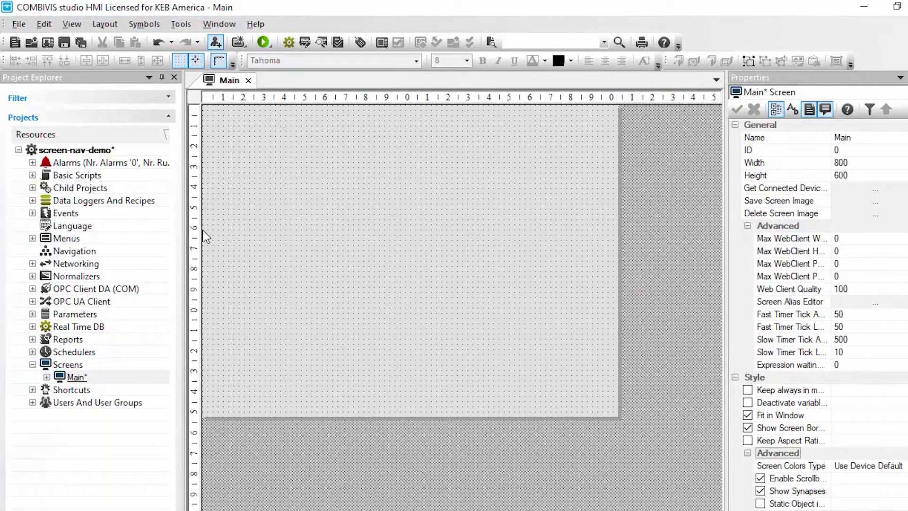
{"action": "scroll", "coordinate": [332, 288], "scroll_direction": "up", "scroll_amount": 1}
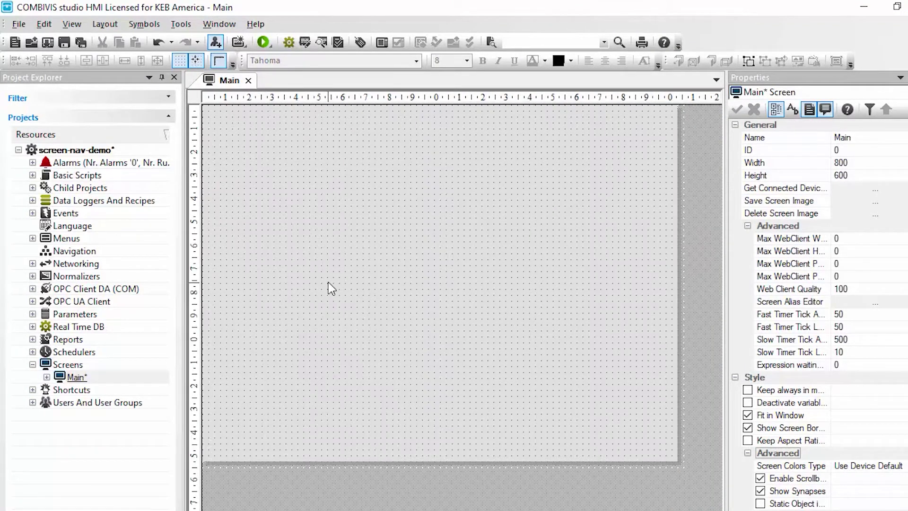
Add a second screen named OtherScreen to the project's Screens resources.
{"action": "left_click", "coordinate": [107, 367]}
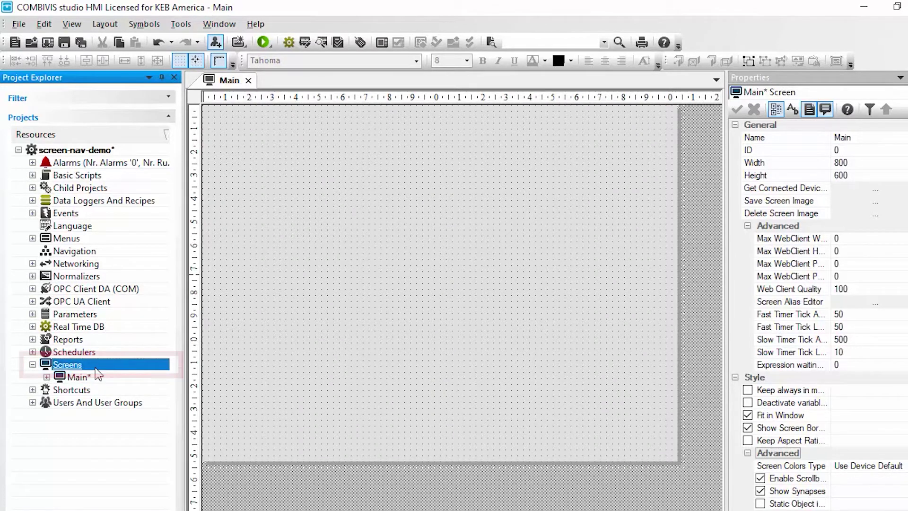
{"action": "right_click", "coordinate": [98, 367]}
{"action": "left_click", "coordinate": [182, 445]}
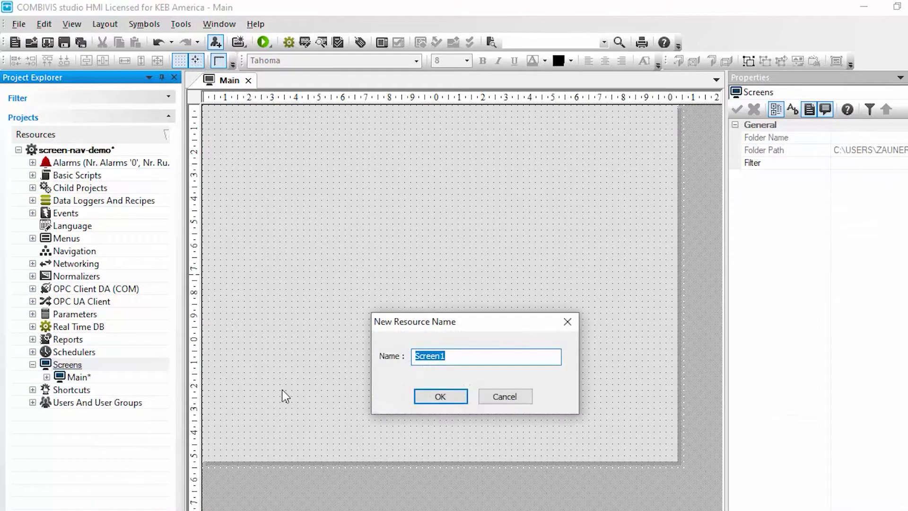
{"action": "type", "text": "Other"}
{"action": "key", "text": "Return"}
Place a Text object from the standard controls across the top of the Main screen, 800 wide and 80 high at position 0, 0.
{"action": "key", "text": "ctrl+Tab"}
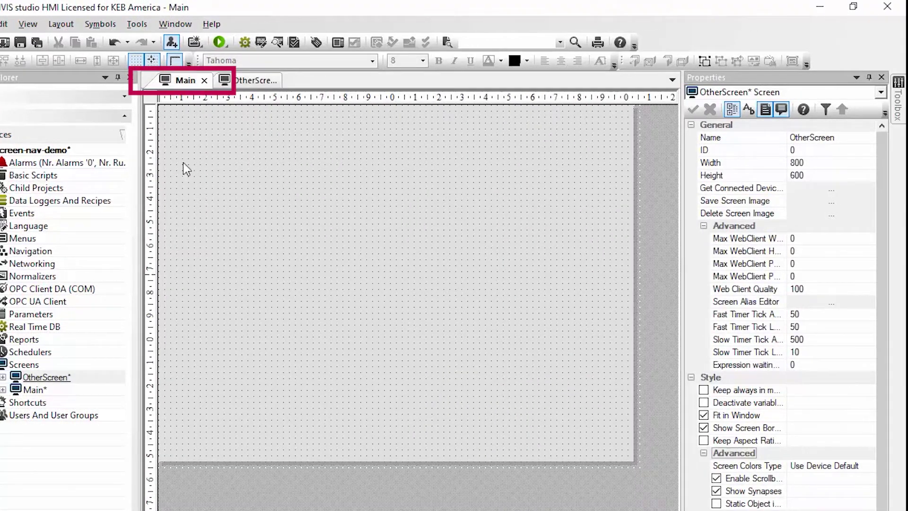
{"action": "left_click", "coordinate": [897, 99]}
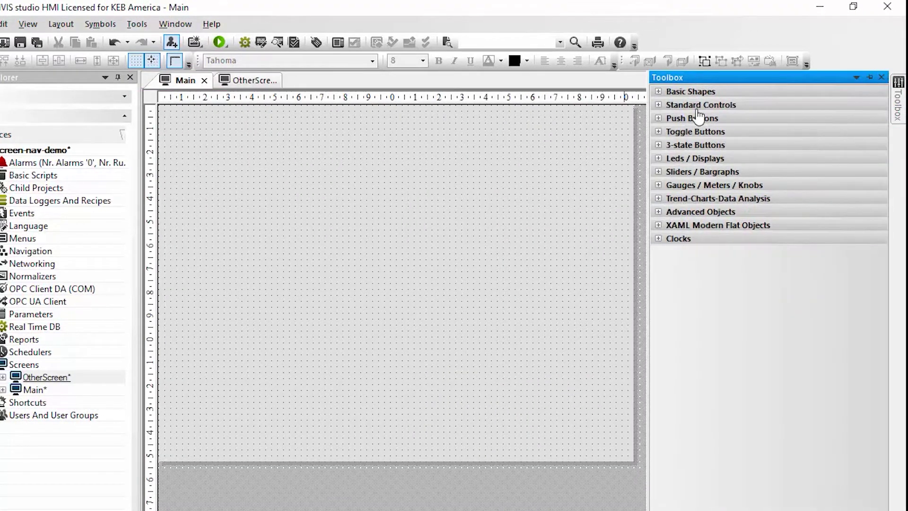
{"action": "left_click", "coordinate": [657, 104]}
{"action": "left_click", "coordinate": [683, 137]}
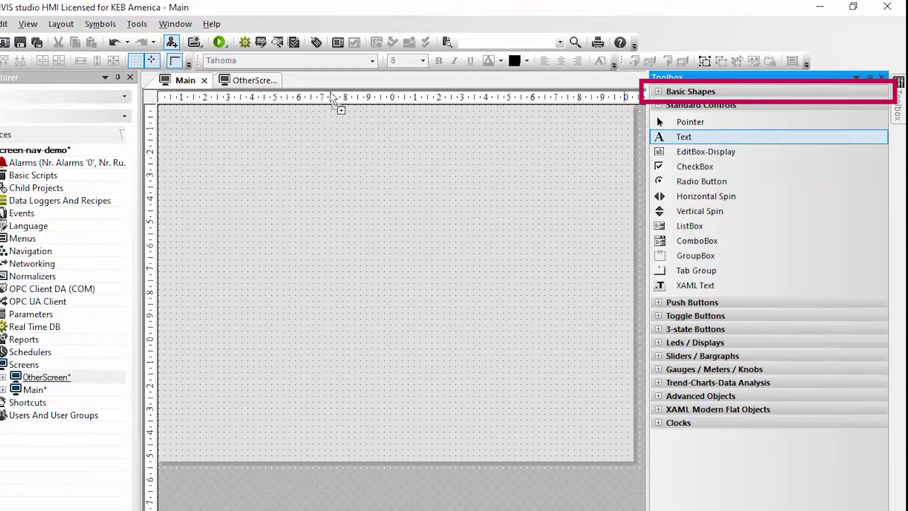
{"action": "left_click", "coordinate": [251, 115]}
{"action": "left_click_drag", "start_coordinate": [278, 142], "coordinate": [189, 142]}
{"action": "left_click_drag", "start_coordinate": [231, 178], "coordinate": [631, 151]}
Change the heading's text to MAIN and set its font size to 20.
{"action": "double_click", "coordinate": [481, 127]}
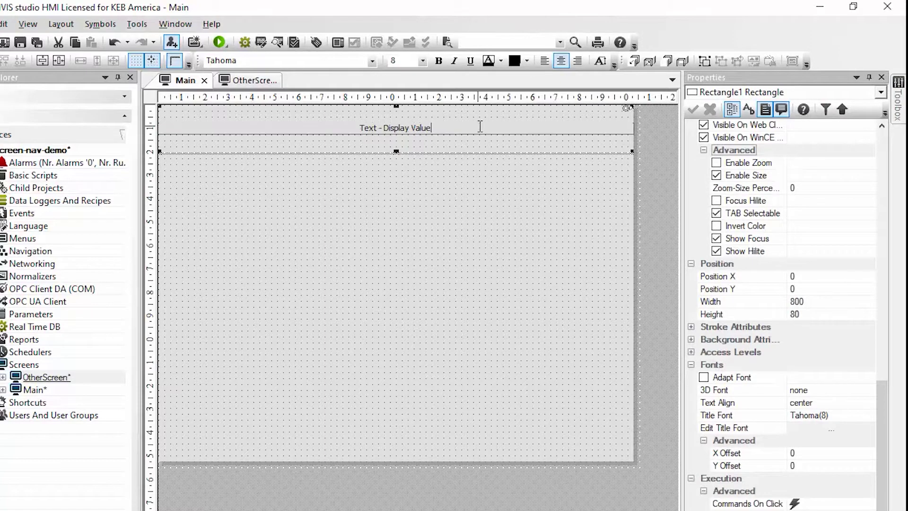
{"action": "type", "text": "MAIN"}
{"action": "key", "text": "Return"}
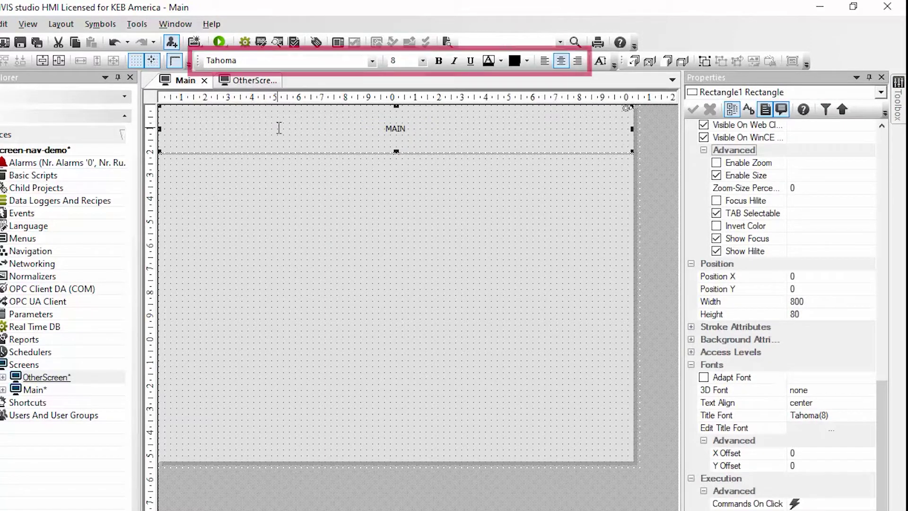
{"action": "left_click", "coordinate": [422, 60]}
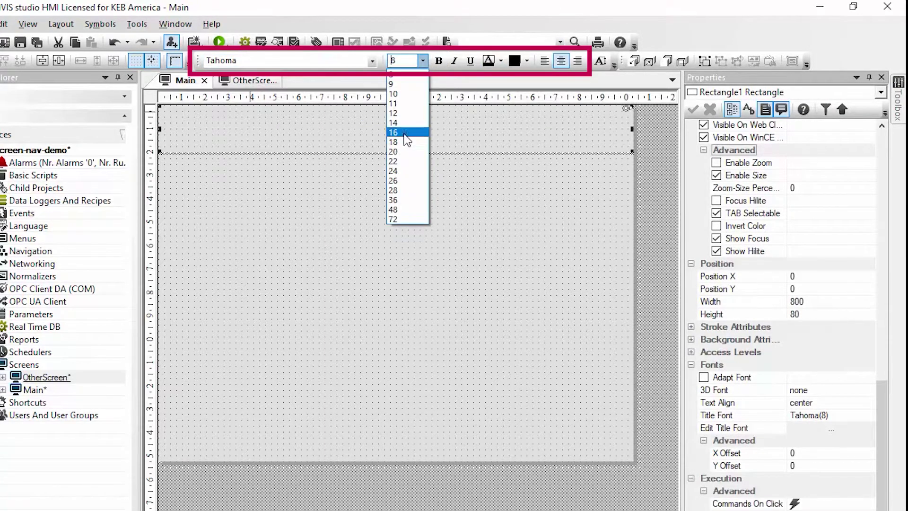
{"action": "left_click", "coordinate": [399, 151]}
{"action": "left_click", "coordinate": [451, 229]}
{"action": "left_click", "coordinate": [415, 139]}
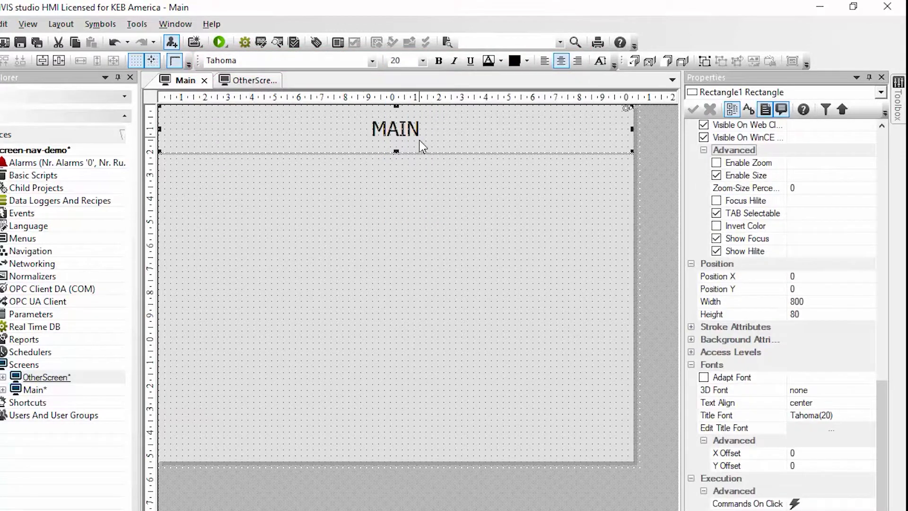
Paste a copy of the MAIN heading at the top of OtherScreen and change its text to OTHER SCREEN.
{"action": "left_click", "coordinate": [249, 78]}
{"action": "left_click", "coordinate": [375, 178]}
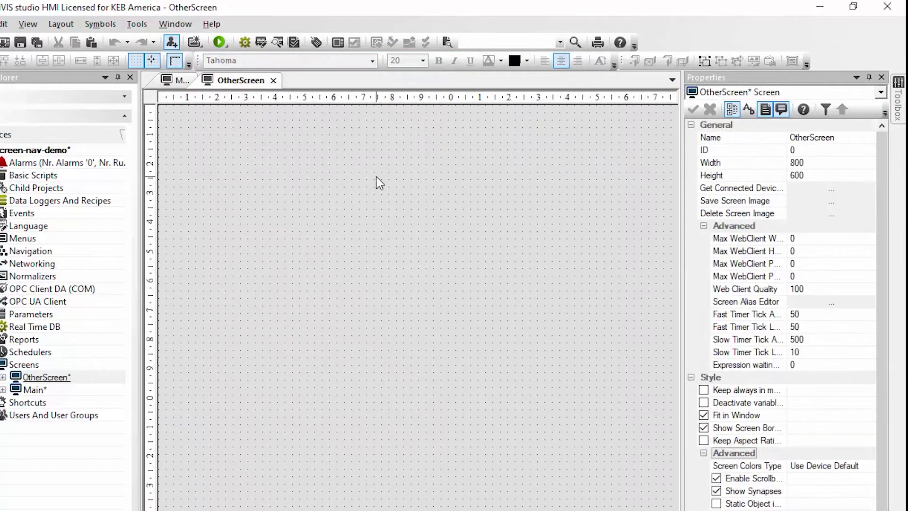
{"action": "key", "text": "ctrl+v"}
{"action": "double_click", "coordinate": [487, 153]}
{"action": "double_click", "coordinate": [415, 140]}
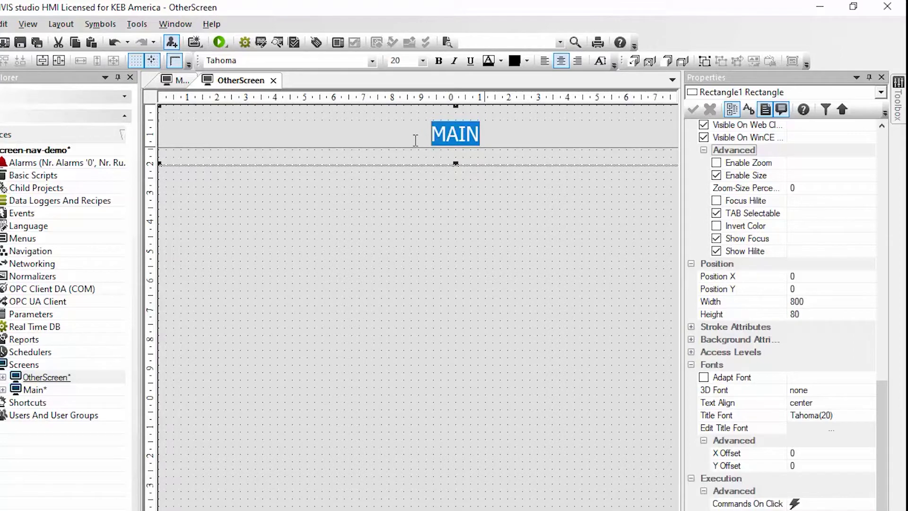
{"action": "type", "text": "OTHER SCREEN"}
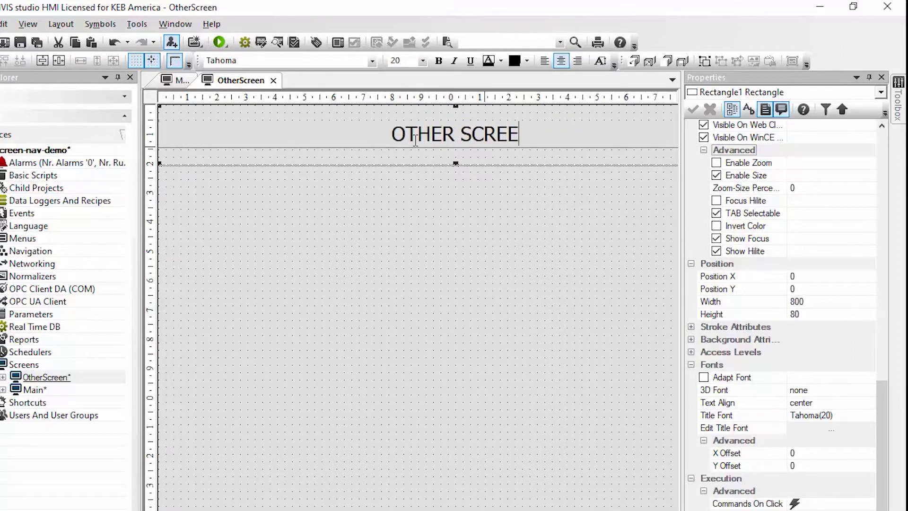
{"action": "key", "text": "Return"}
{"action": "left_click", "coordinate": [628, 257]}
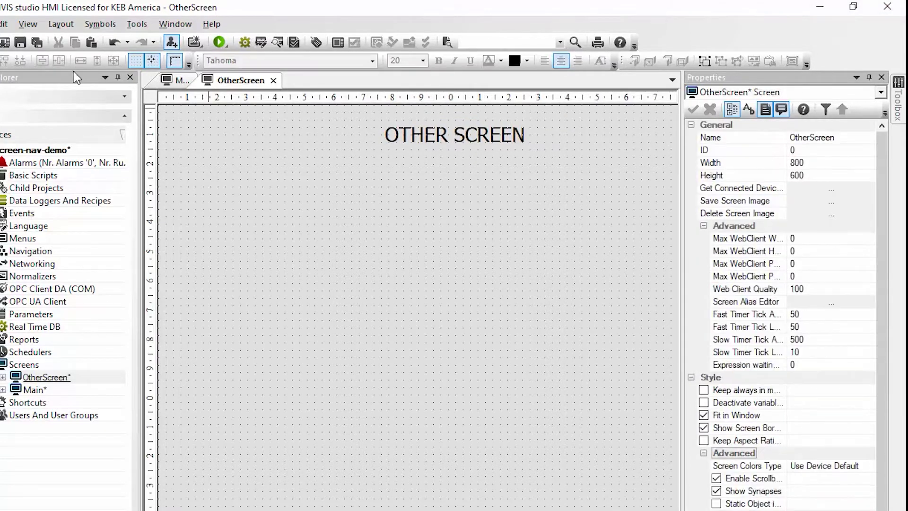
Turn off the Fit in Window style option for OtherScreen.
{"action": "left_click", "coordinate": [169, 86]}
{"action": "left_click", "coordinate": [245, 86]}
{"action": "left_click", "coordinate": [182, 83]}
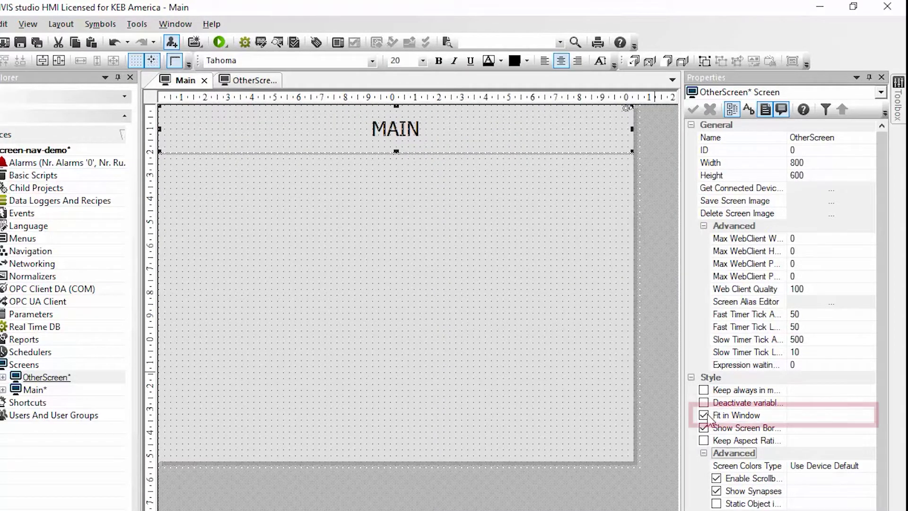
{"action": "left_click", "coordinate": [736, 416]}
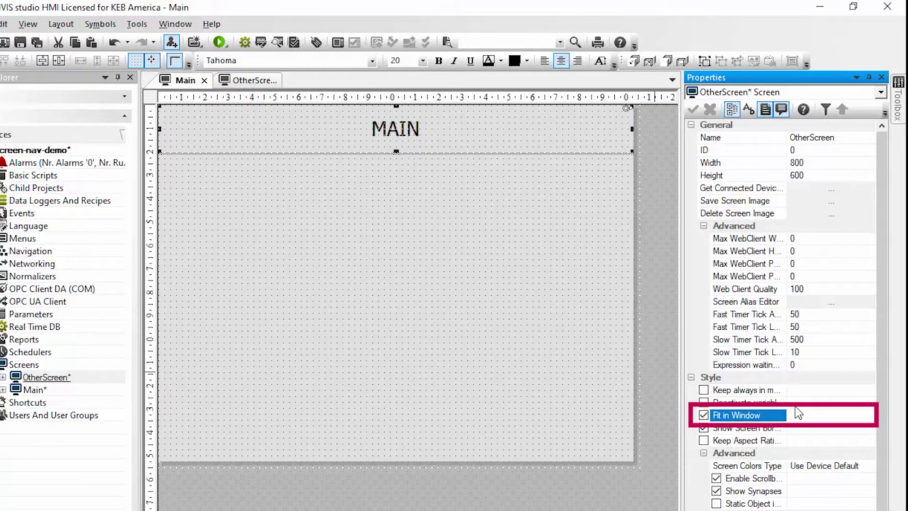
{"action": "left_click", "coordinate": [704, 415]}
{"action": "left_click", "coordinate": [250, 81]}
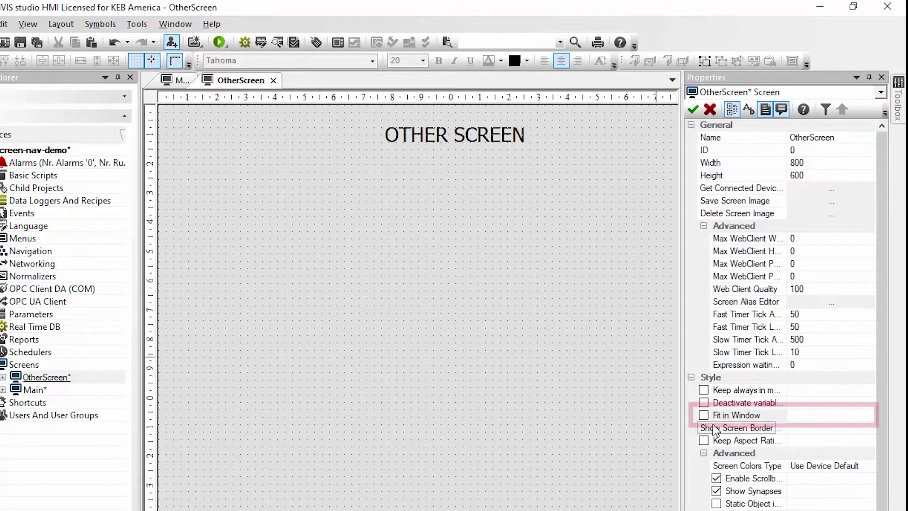
Return to the Main screen and run the project.
{"action": "left_click", "coordinate": [176, 80]}
{"action": "left_click", "coordinate": [621, 482]}
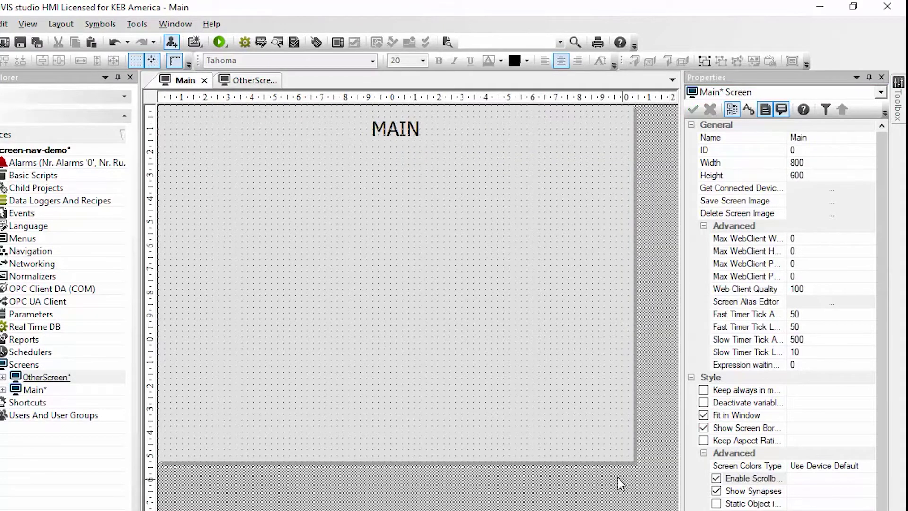
{"action": "left_click", "coordinate": [220, 43]}
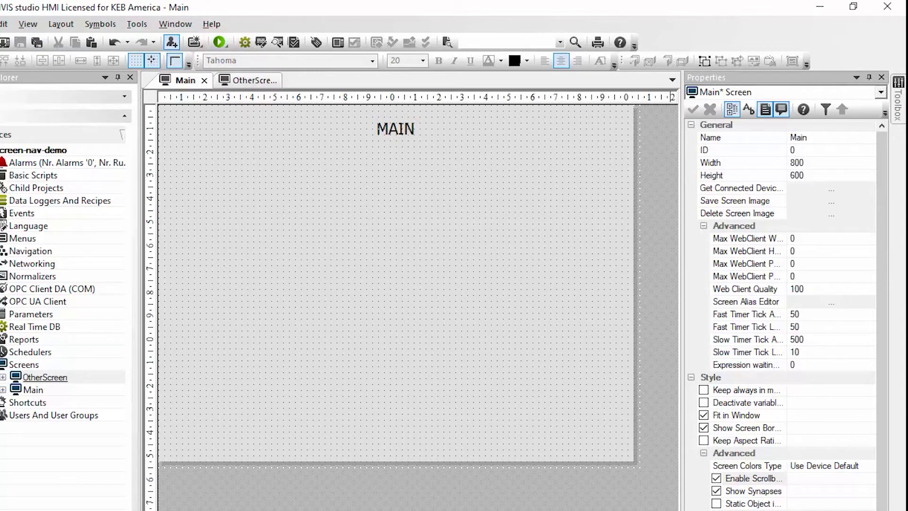
Draw an XAML Modern Button from the push buttons on the left part of the Main screen, below the heading.
{"action": "left_click", "coordinate": [898, 102]}
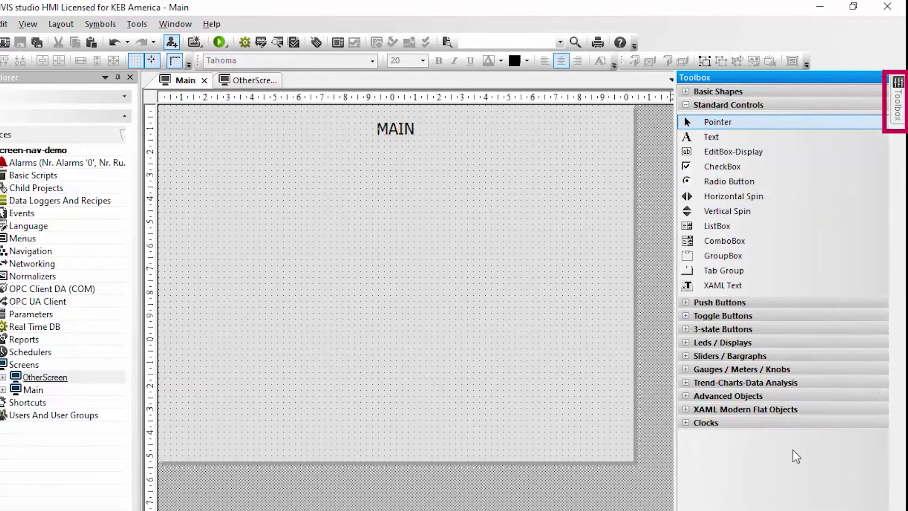
{"action": "left_click", "coordinate": [658, 106]}
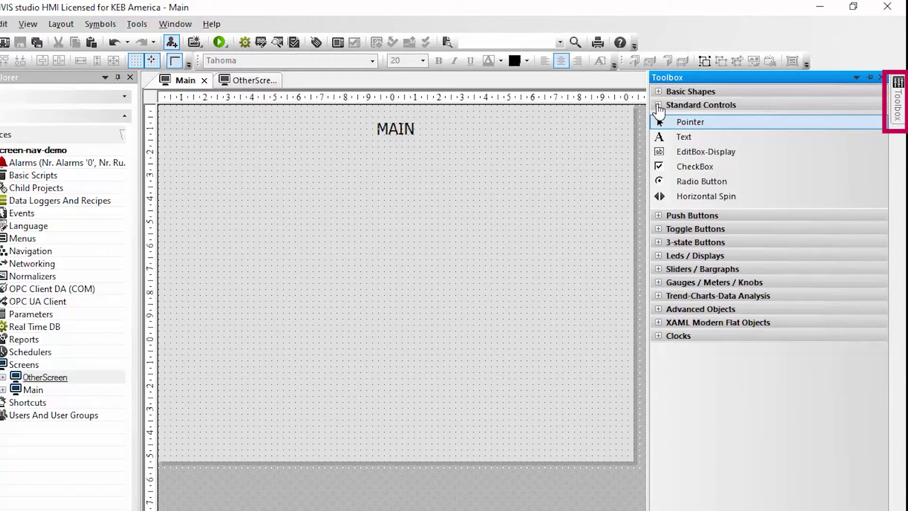
{"action": "left_click", "coordinate": [658, 118]}
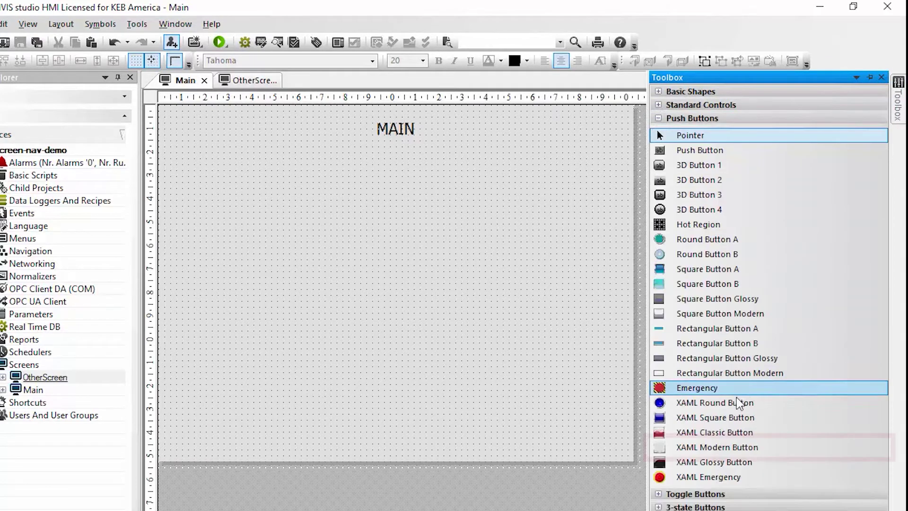
{"action": "left_click", "coordinate": [738, 452]}
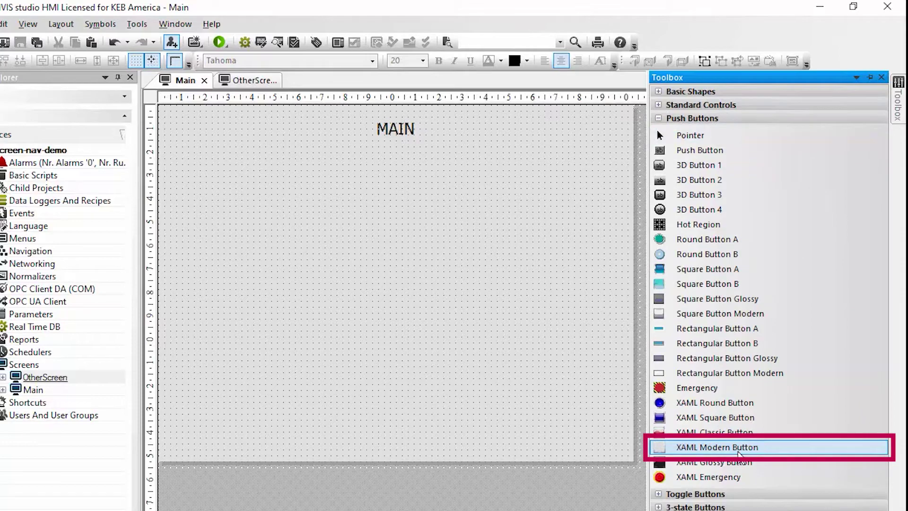
{"action": "left_click_drag", "start_coordinate": [206, 223], "coordinate": [308, 289]}
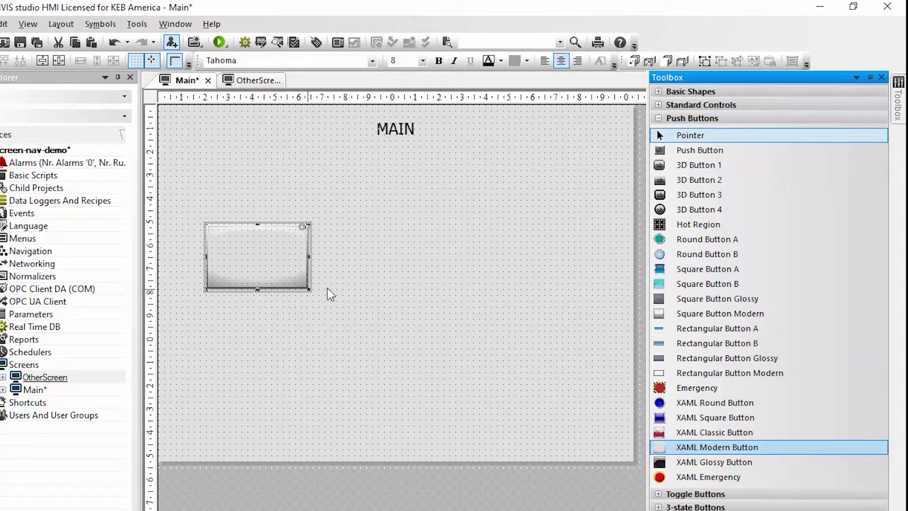
Set the new button's background colour to white (FFFFFFFF).
{"action": "scroll", "coordinate": [803, 378], "scroll_direction": "down", "scroll_amount": 3}
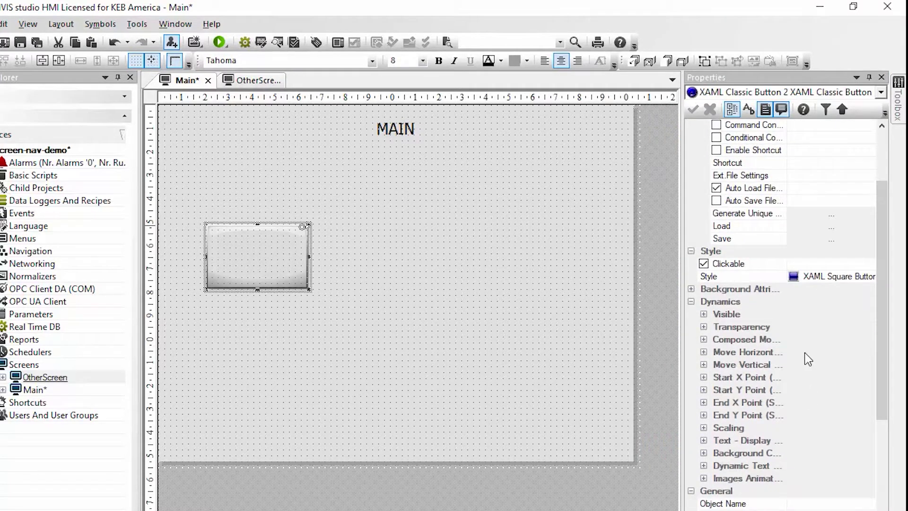
{"action": "left_click", "coordinate": [692, 288]}
{"action": "left_click", "coordinate": [828, 305]}
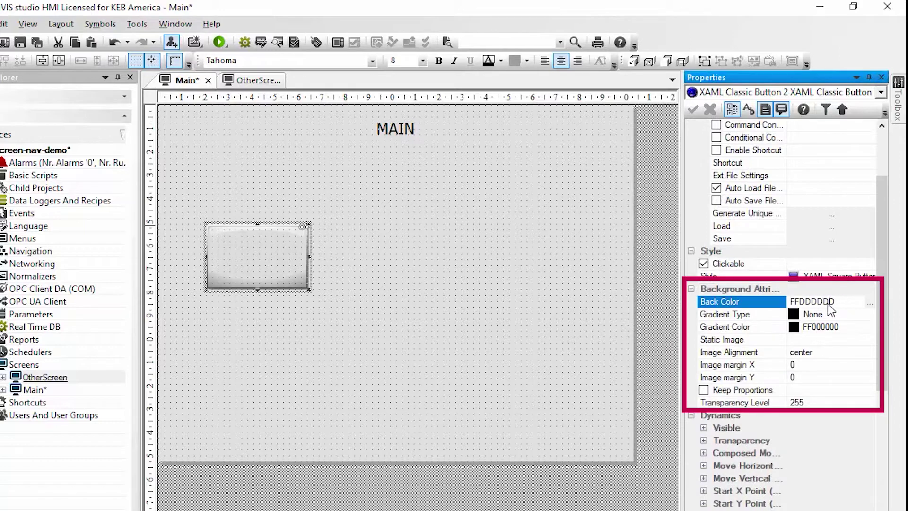
{"action": "left_click", "coordinate": [869, 303]}
{"action": "left_click", "coordinate": [497, 369]}
{"action": "left_click", "coordinate": [377, 470]}
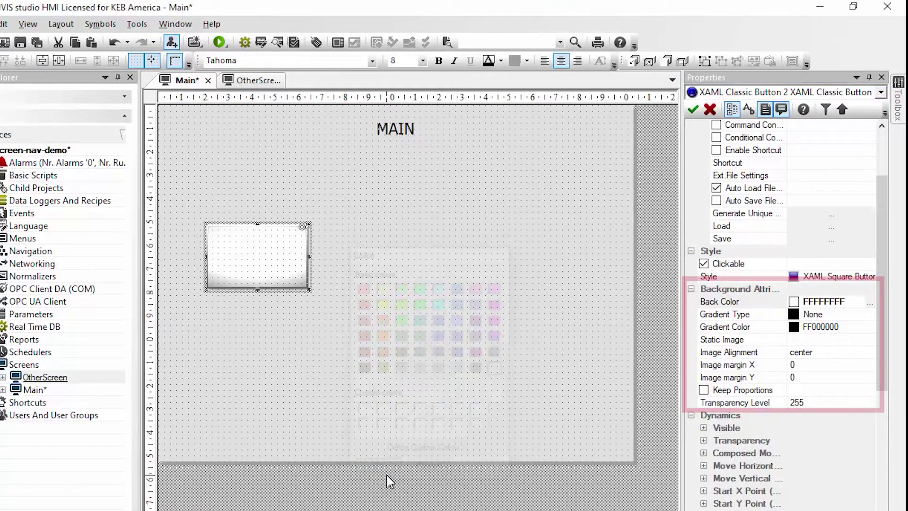
Make the white button on the Main screen smaller and label it OTHER SCREEN.
{"action": "left_click_drag", "start_coordinate": [308, 291], "coordinate": [301, 264]}
{"action": "double_click", "coordinate": [278, 253]}
{"action": "type", "text": "OTHER SCREEN"}
{"action": "key", "text": "Return"}
Move the OTHER SCREEN button up so it sits just below the level of the MAIN heading, on the left part of the screen.
{"action": "left_click", "coordinate": [331, 315]}
{"action": "left_click", "coordinate": [275, 252]}
{"action": "left_click_drag", "start_coordinate": [275, 252], "coordinate": [269, 193]}
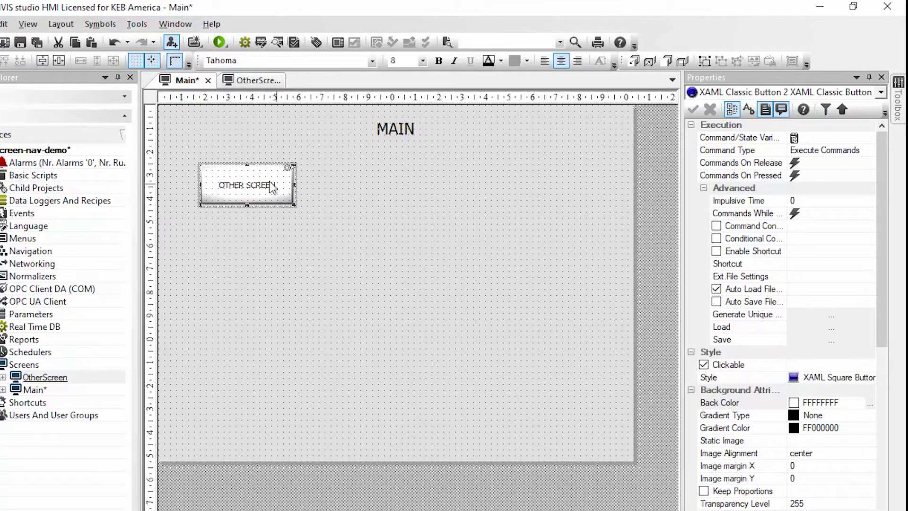
{"action": "left_click", "coordinate": [330, 200]}
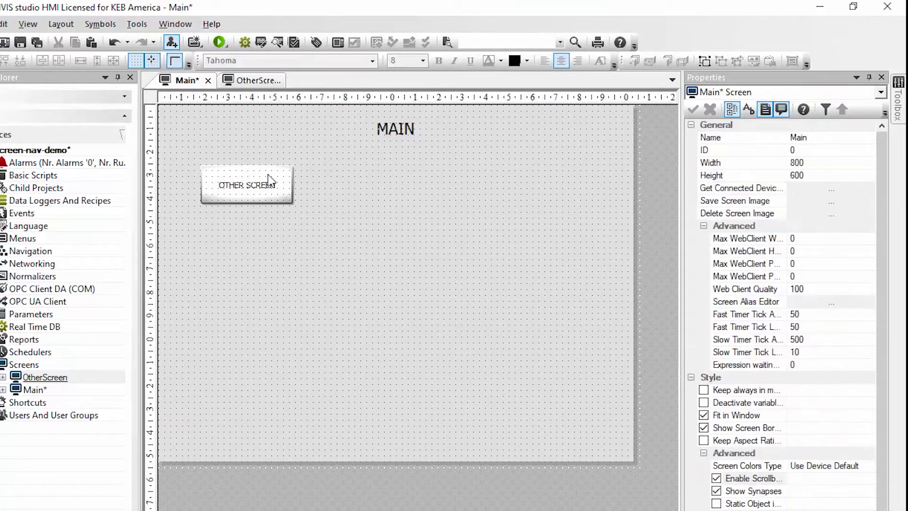
{"action": "left_click", "coordinate": [267, 193]}
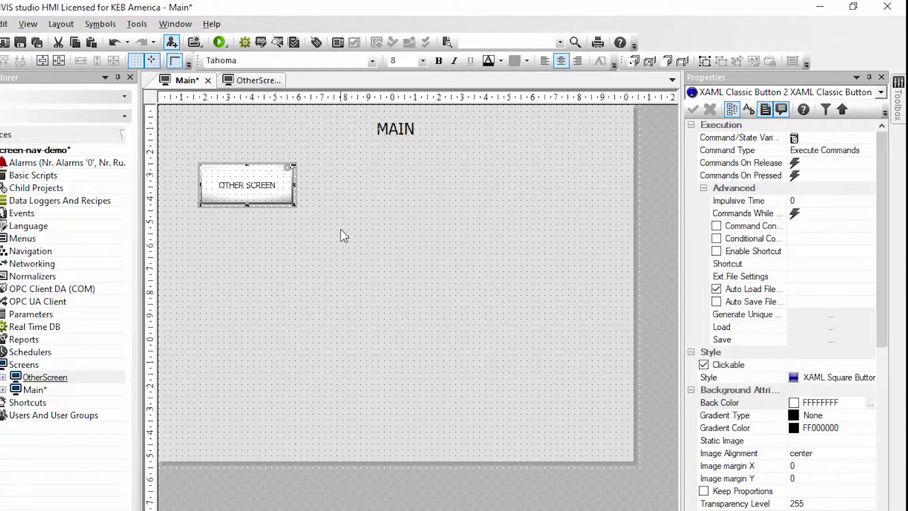
{"action": "left_click", "coordinate": [303, 214]}
{"action": "left_click", "coordinate": [289, 196]}
{"action": "left_click", "coordinate": [818, 165]}
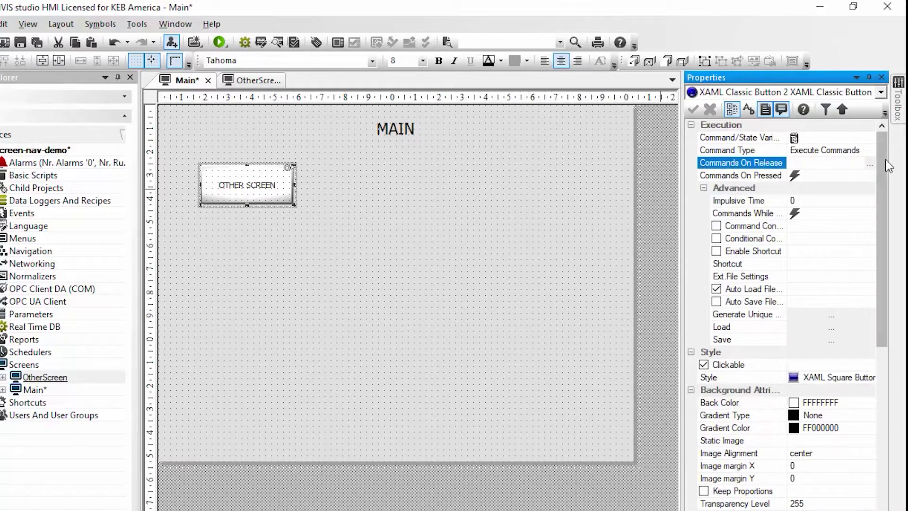
{"action": "left_click", "coordinate": [312, 208]}
{"action": "left_click", "coordinate": [292, 198]}
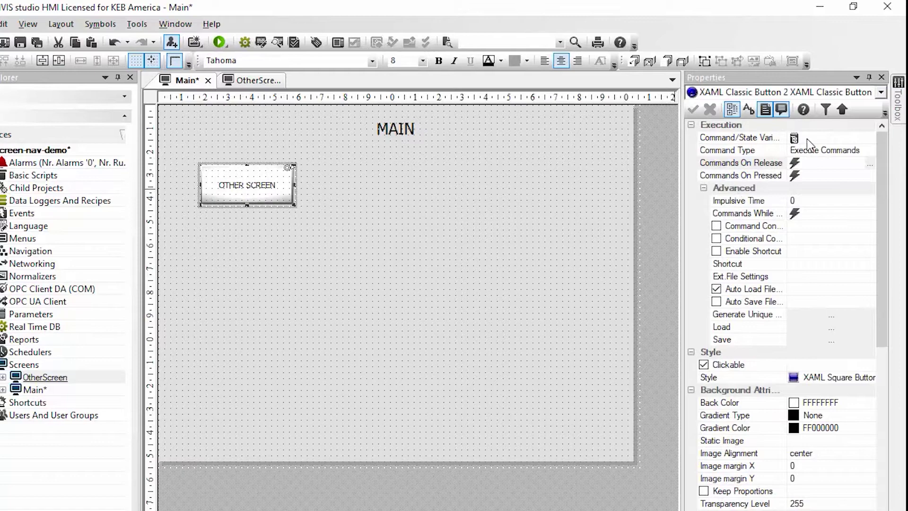
Add a new Screen command with the action Open normal (screen change) to the OTHER SCREEN button's Commands On Release.
{"action": "left_click", "coordinate": [749, 129]}
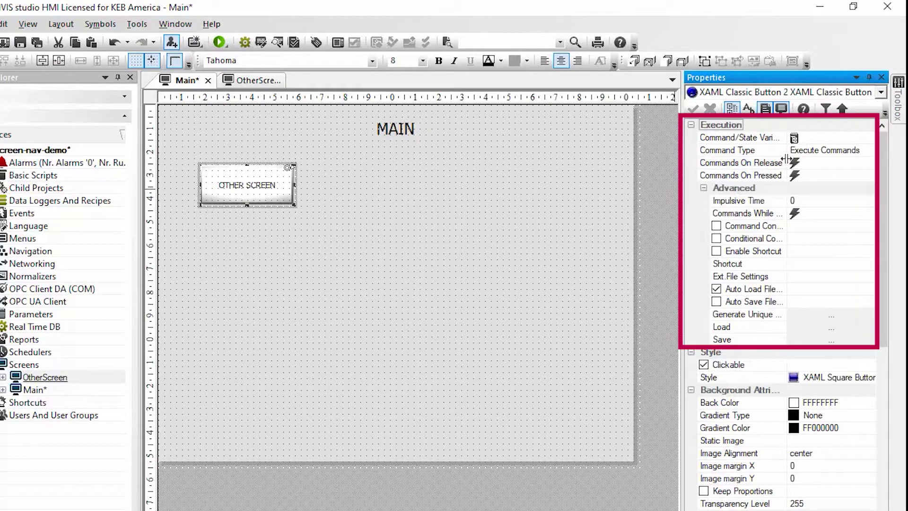
{"action": "left_click", "coordinate": [829, 165]}
{"action": "left_click", "coordinate": [866, 163]}
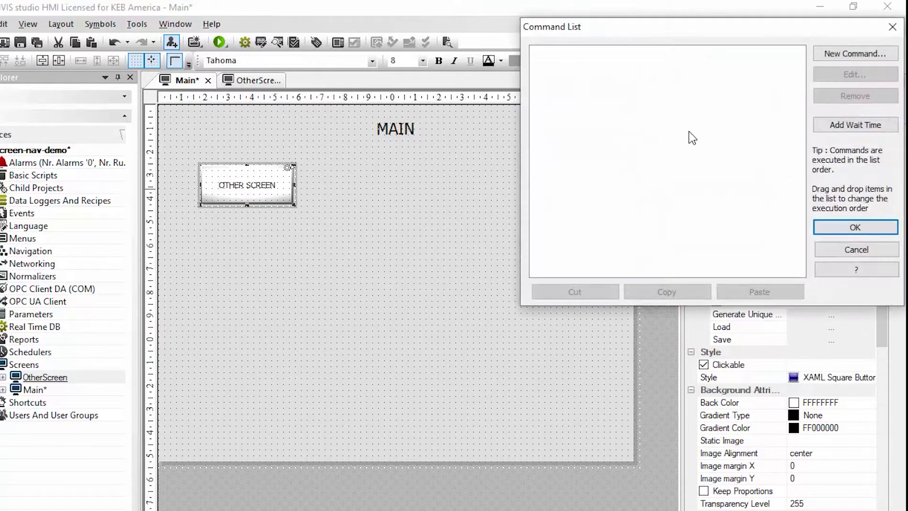
{"action": "left_click_drag", "start_coordinate": [708, 23], "coordinate": [494, 145]}
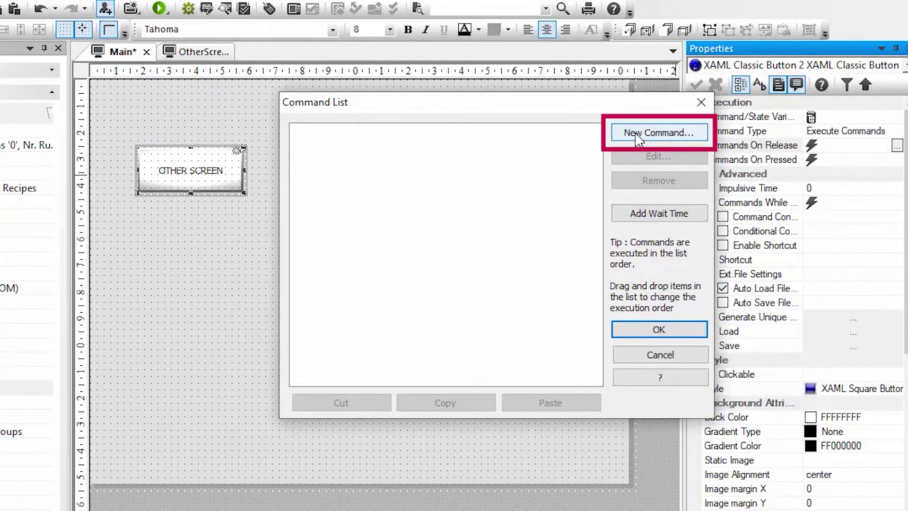
{"action": "left_click", "coordinate": [658, 132]}
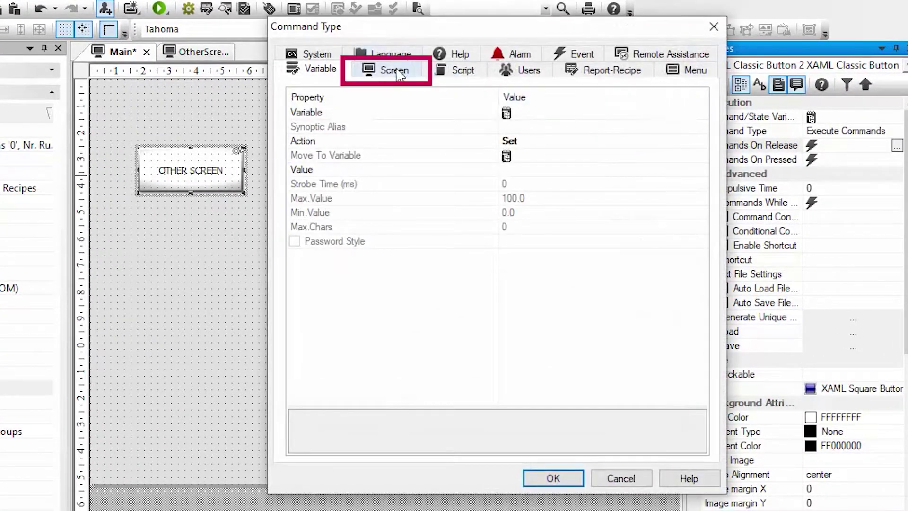
{"action": "left_click", "coordinate": [392, 72]}
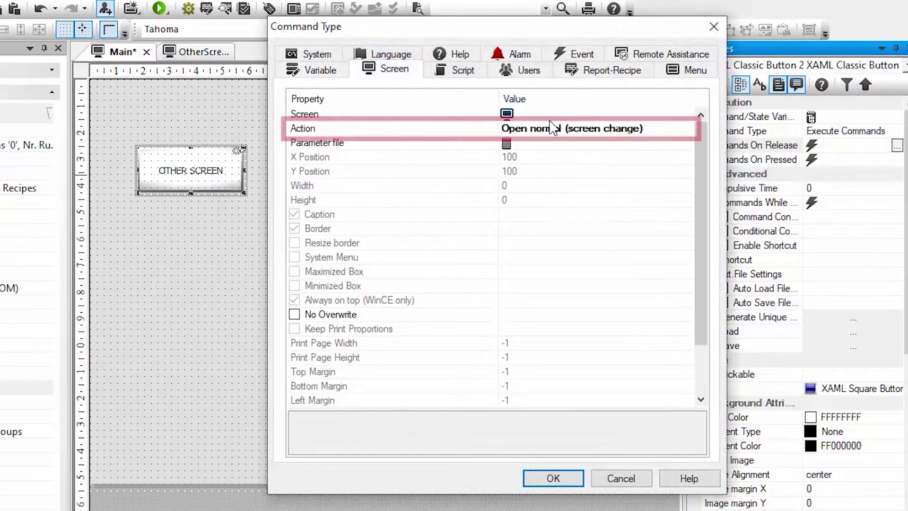
{"action": "left_click", "coordinate": [609, 129]}
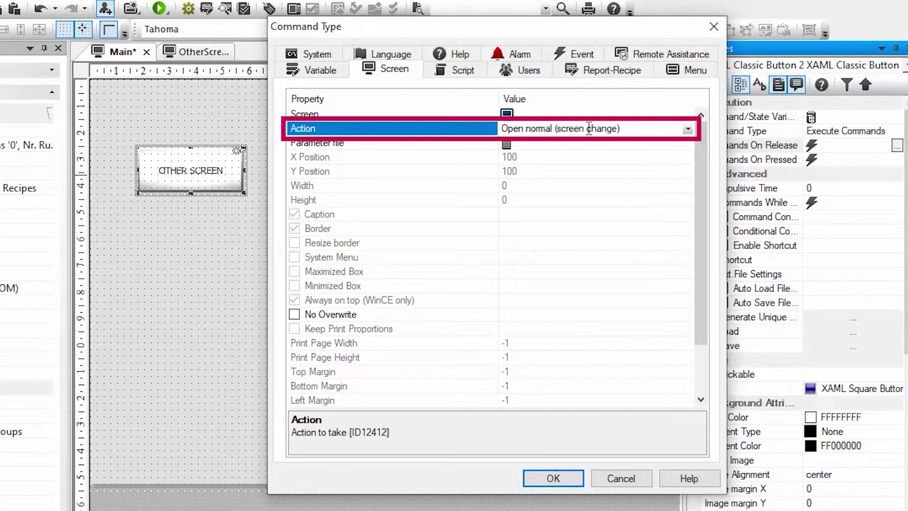
Choose OtherScreen as the command's target screen and apply the command to the button.
{"action": "left_click", "coordinate": [684, 114]}
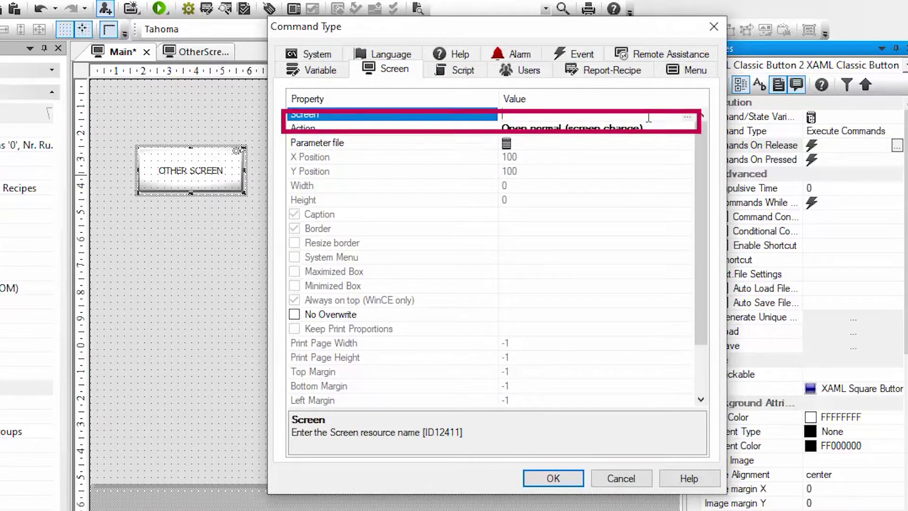
{"action": "left_click", "coordinate": [687, 115]}
{"action": "left_click", "coordinate": [439, 254]}
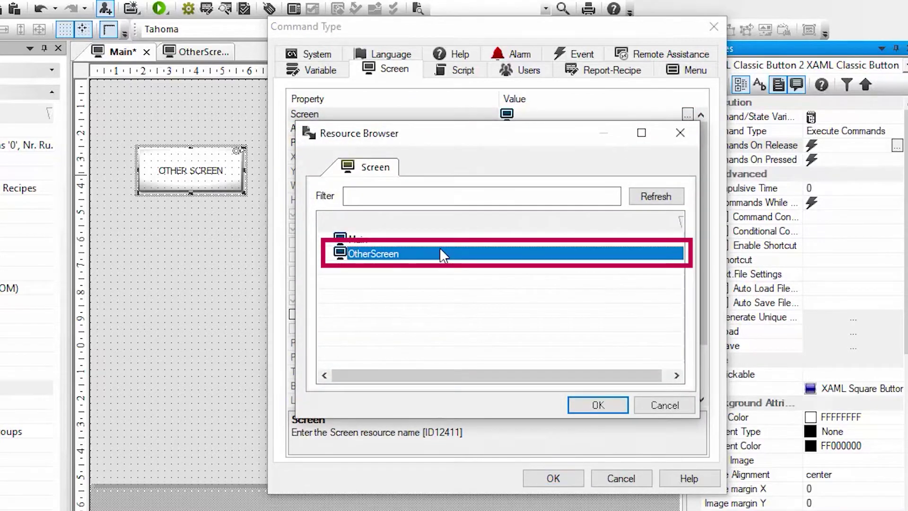
{"action": "left_click", "coordinate": [597, 405]}
{"action": "left_click", "coordinate": [553, 477]}
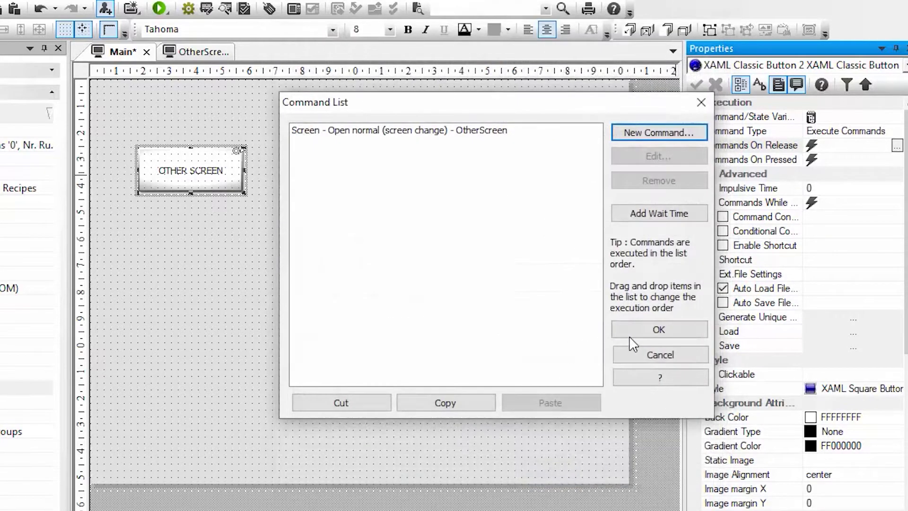
{"action": "left_click", "coordinate": [639, 331]}
{"action": "left_click", "coordinate": [695, 85]}
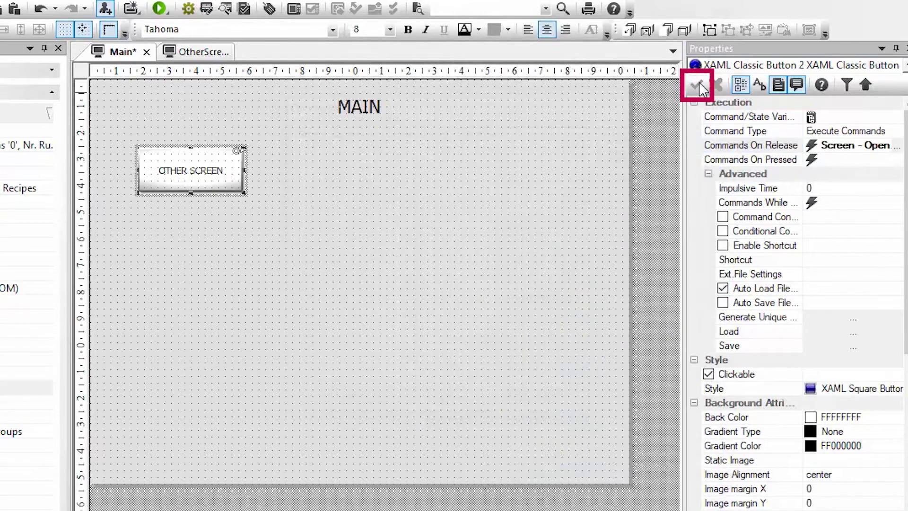
Make the OTHER SCREEN button's label bold with font size 16.
{"action": "left_click", "coordinate": [320, 206]}
{"action": "left_click", "coordinate": [204, 195]}
{"action": "left_click", "coordinate": [408, 29]}
{"action": "left_click", "coordinate": [389, 29]}
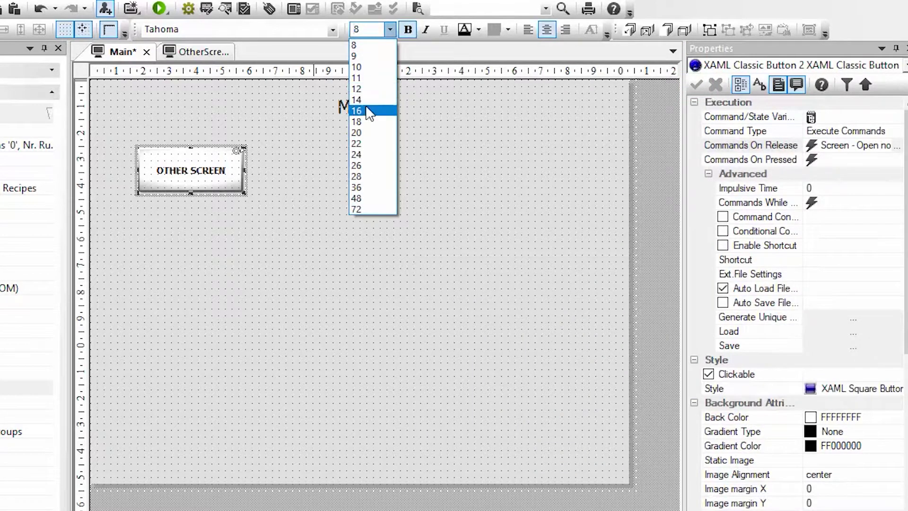
{"action": "left_click", "coordinate": [368, 110]}
Enlarge the OTHER SCREEN button so its label fits on one line, and save the whole project.
{"action": "left_click", "coordinate": [279, 244]}
{"action": "left_click", "coordinate": [234, 183]}
{"action": "left_click_drag", "start_coordinate": [242, 192], "coordinate": [294, 208]}
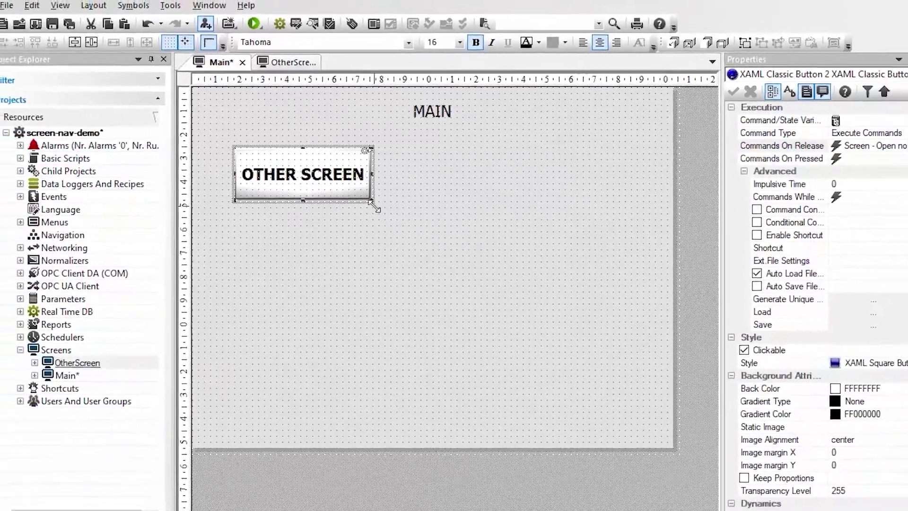
{"action": "left_click", "coordinate": [374, 146]}
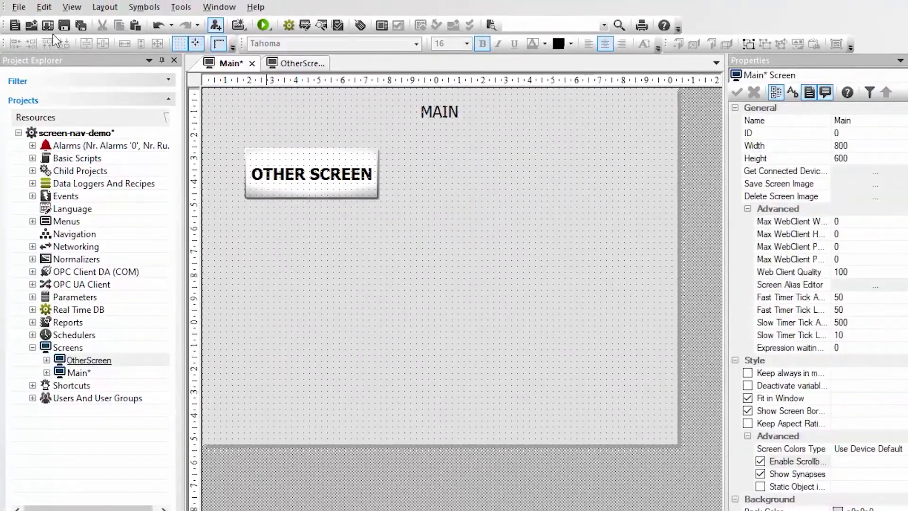
{"action": "left_click", "coordinate": [80, 25]}
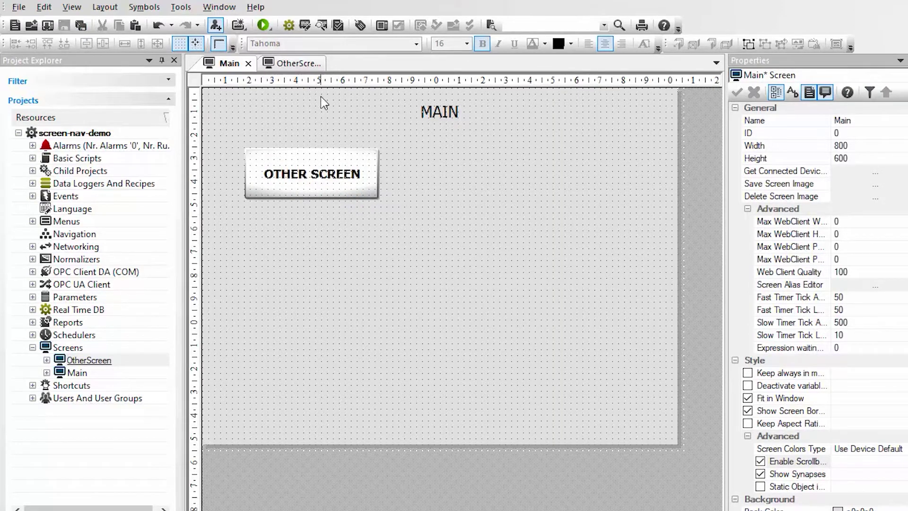
{"action": "left_click", "coordinate": [291, 66]}
{"action": "left_click", "coordinate": [223, 65]}
{"action": "left_click", "coordinate": [285, 64]}
{"action": "left_click", "coordinate": [214, 68]}
Copy the OTHER SCREEN button from Main into OtherScreen and place it in the lower-left corner of that screen.
{"action": "left_click", "coordinate": [305, 182]}
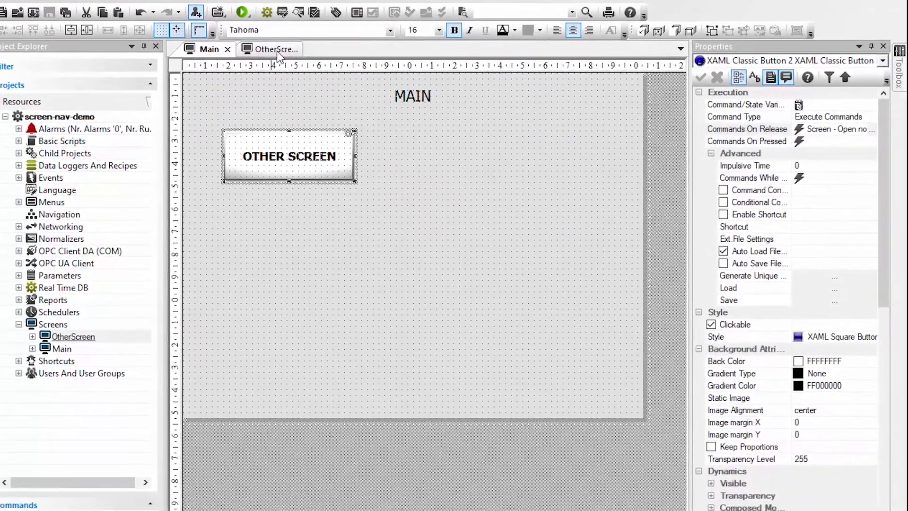
{"action": "double_click", "coordinate": [293, 170]}
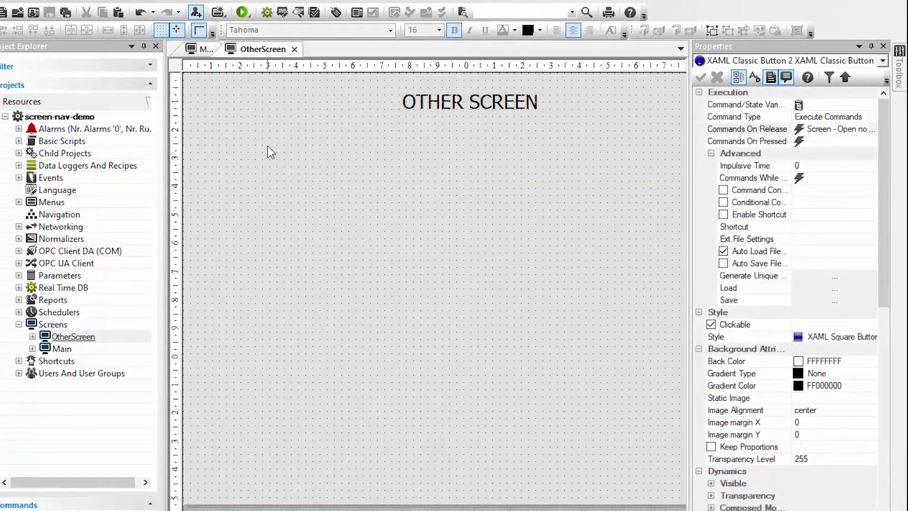
{"action": "left_click", "coordinate": [247, 472]}
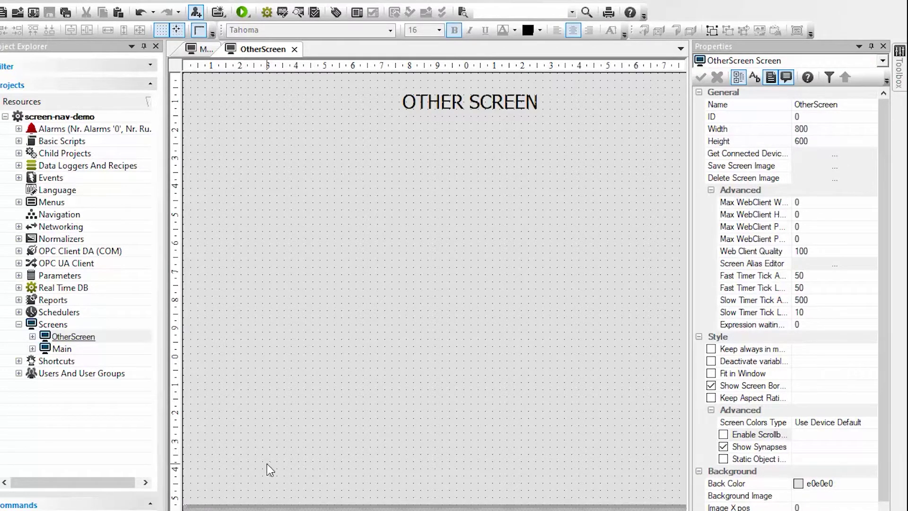
{"action": "key", "text": "ctrl+v"}
{"action": "left_click", "coordinate": [331, 150]}
{"action": "left_click_drag", "start_coordinate": [336, 199], "coordinate": [297, 501]}
Change the copied button's label to RETURN.
{"action": "double_click", "coordinate": [321, 472]}
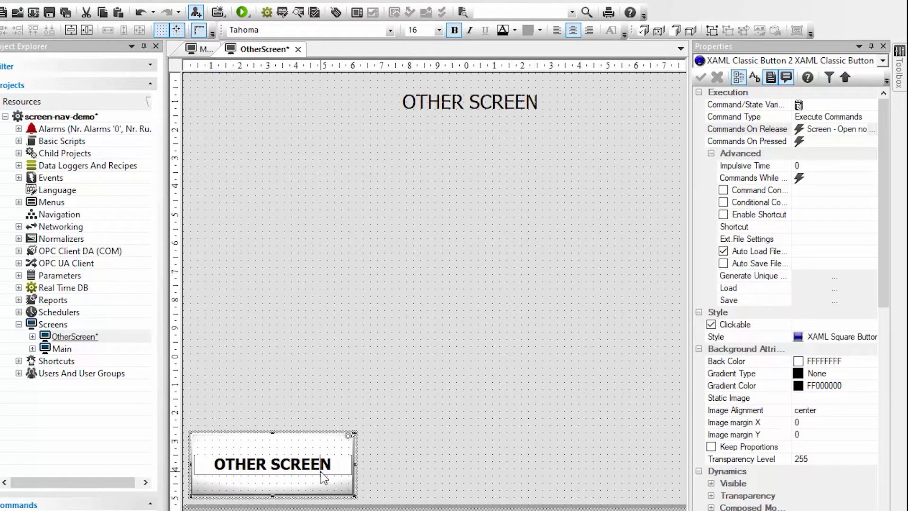
{"action": "left_click_drag", "start_coordinate": [322, 468], "coordinate": [218, 461]}
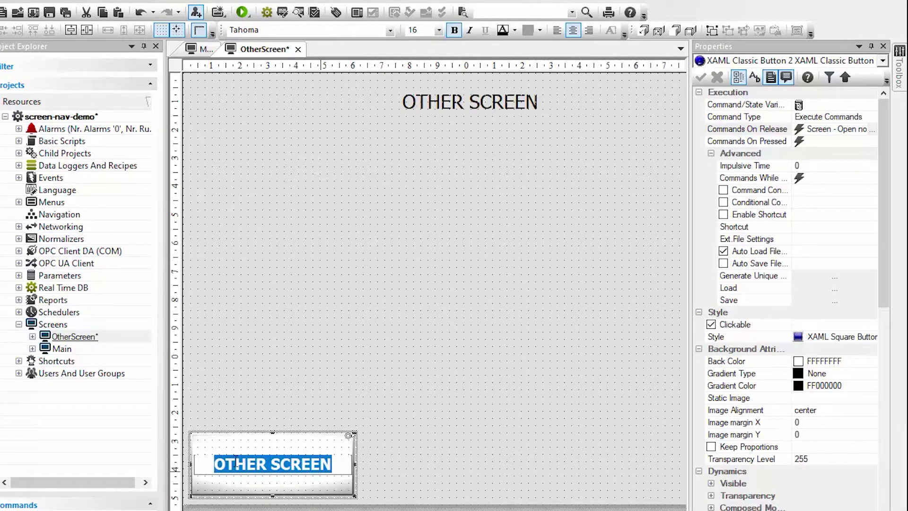
{"action": "type", "text": "RETURN"}
{"action": "key", "text": "Return"}
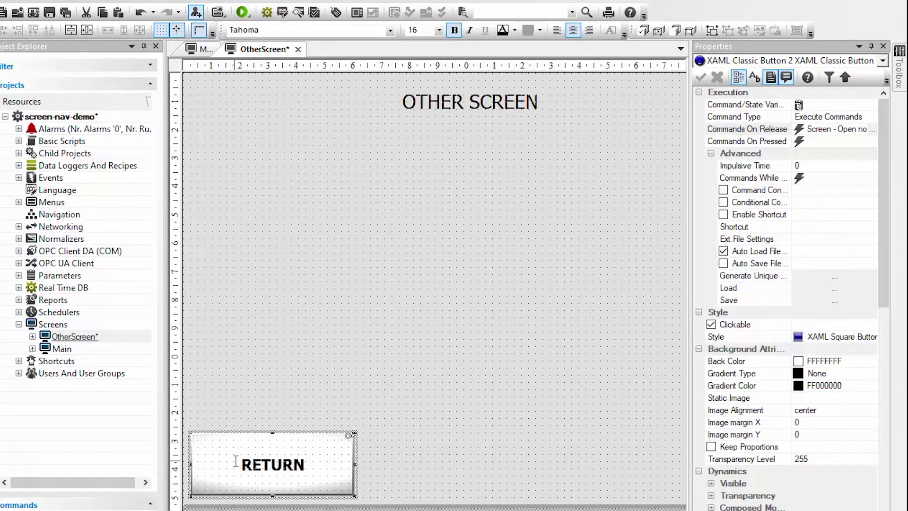
Change the target screen of the RETURN button's release command to Main, apply it, and go back to the Main screen.
{"action": "left_click", "coordinate": [872, 129]}
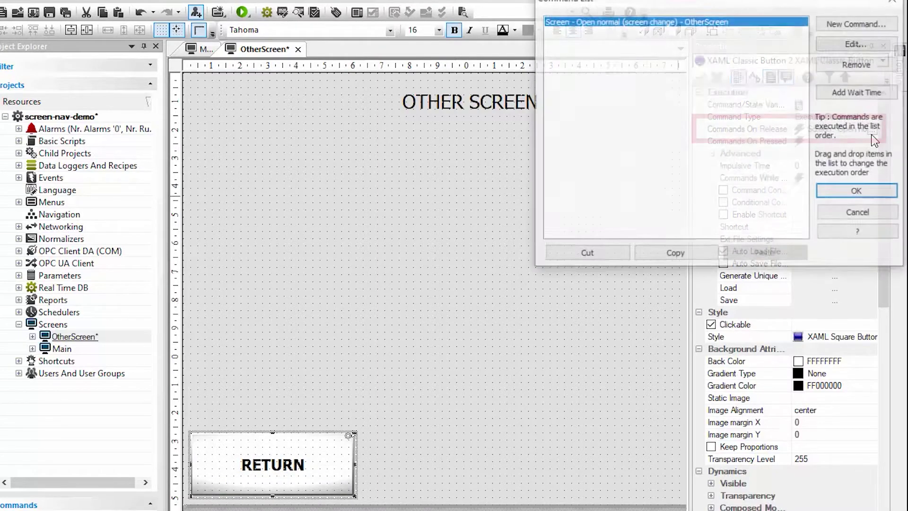
{"action": "left_click_drag", "start_coordinate": [631, 1], "coordinate": [338, 172]}
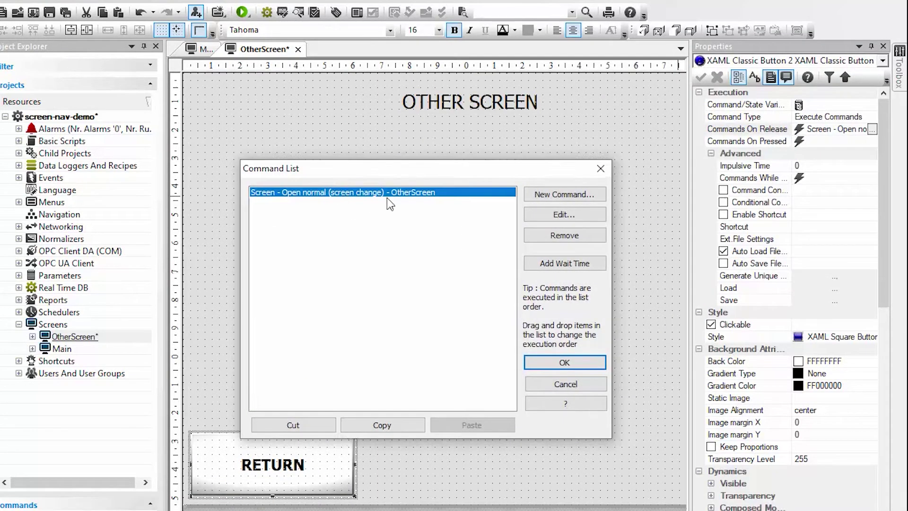
{"action": "left_click", "coordinate": [557, 218]}
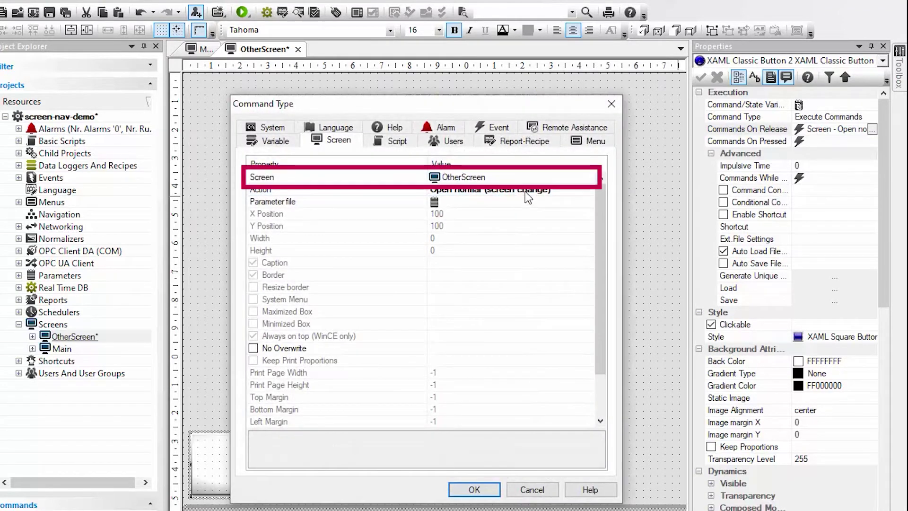
{"action": "left_click", "coordinate": [453, 176]}
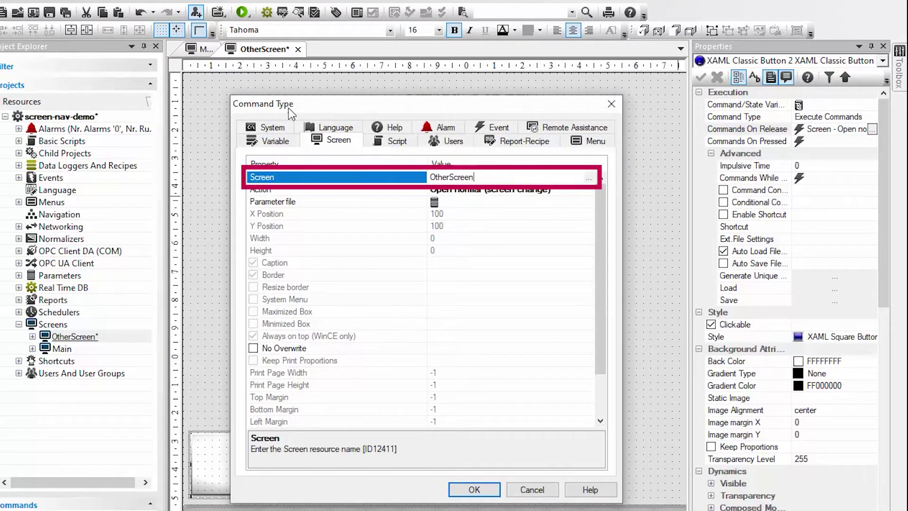
{"action": "left_click", "coordinate": [588, 178]}
{"action": "left_click", "coordinate": [461, 210]}
{"action": "left_click", "coordinate": [616, 349]}
{"action": "left_click", "coordinate": [474, 489]}
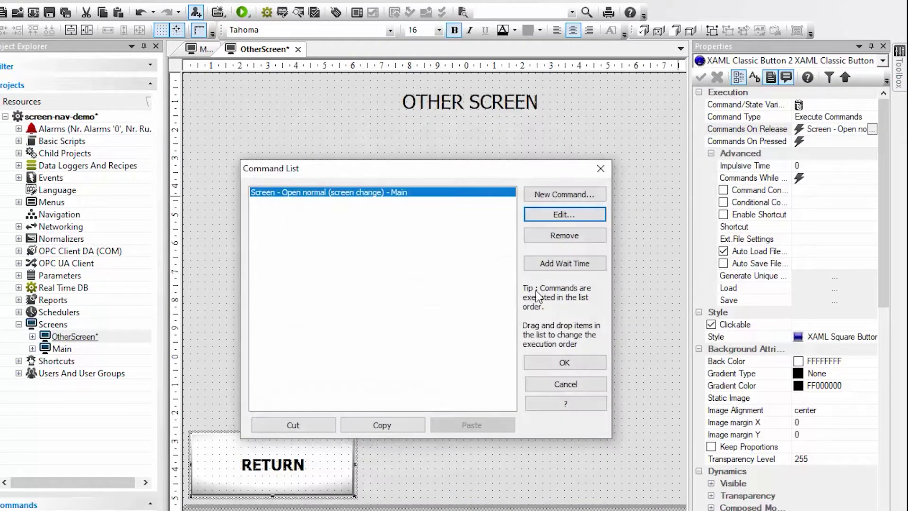
{"action": "left_click", "coordinate": [563, 362]}
{"action": "left_click", "coordinate": [699, 78]}
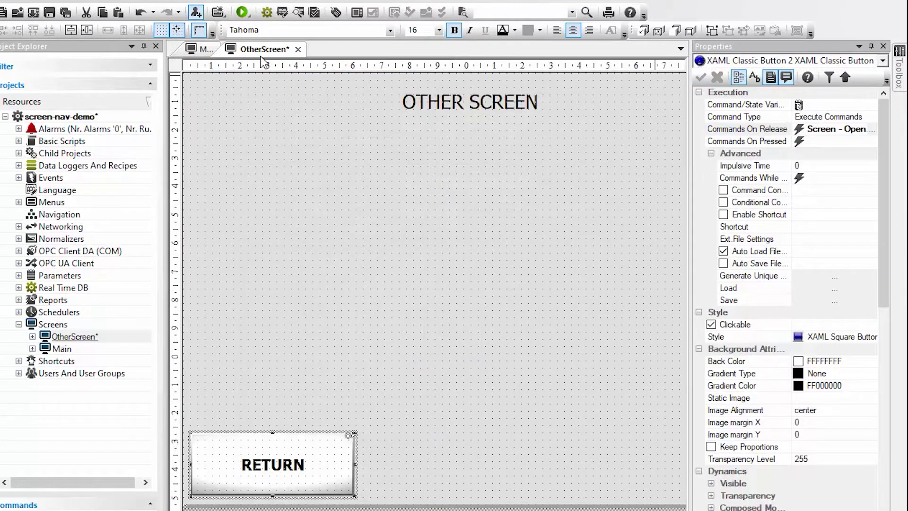
{"action": "left_click", "coordinate": [193, 51]}
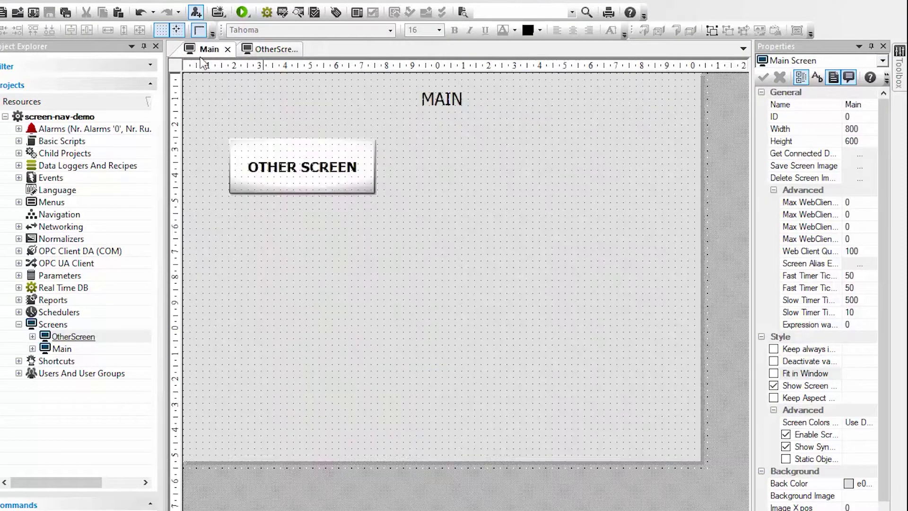
Run the project, dismiss the evaluation notice, and test navigation from Main to the other screen and back.
{"action": "left_click", "coordinate": [242, 13]}
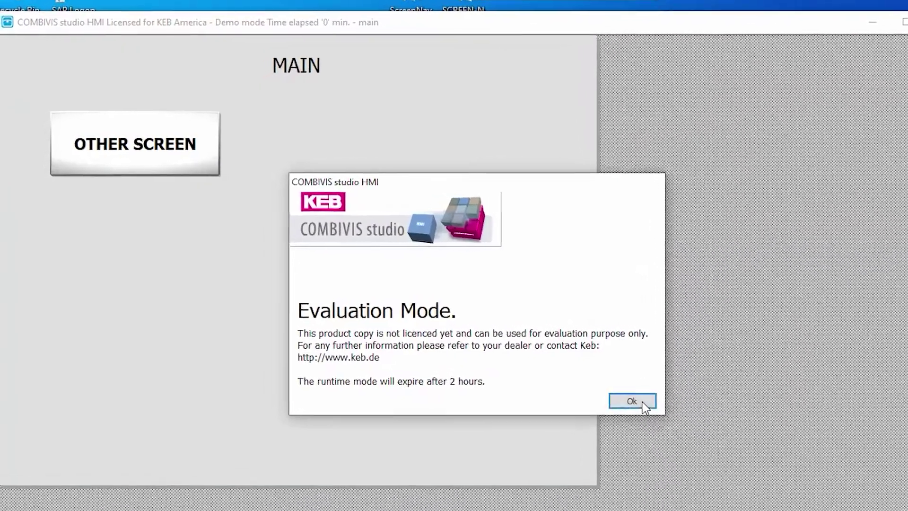
{"action": "left_click", "coordinate": [614, 395]}
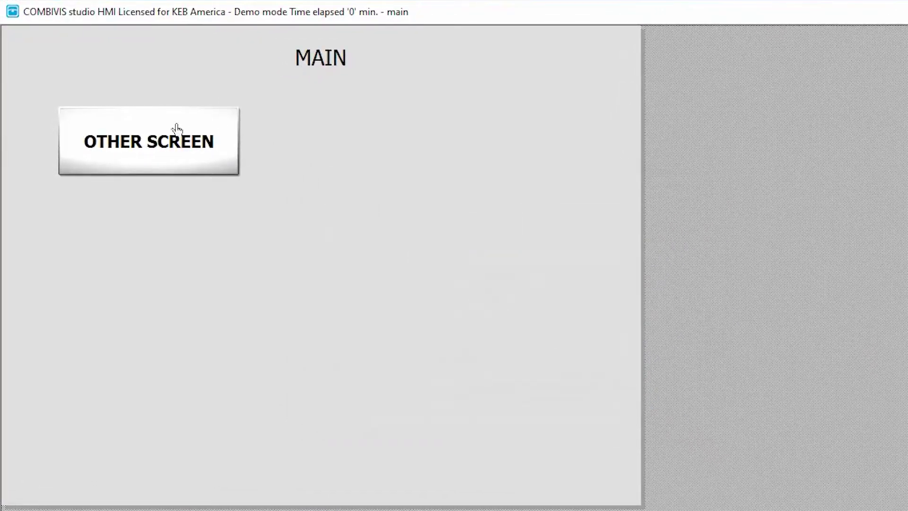
{"action": "left_click", "coordinate": [158, 148]}
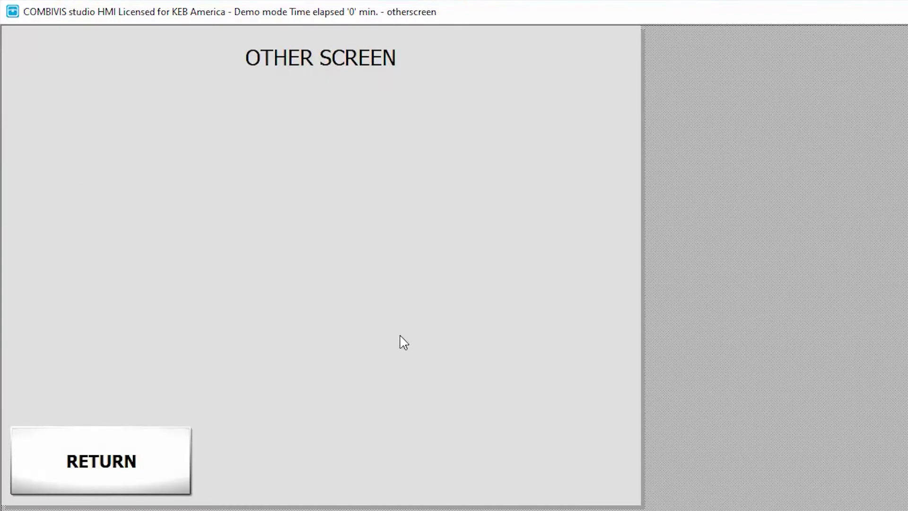
{"action": "left_click", "coordinate": [126, 463]}
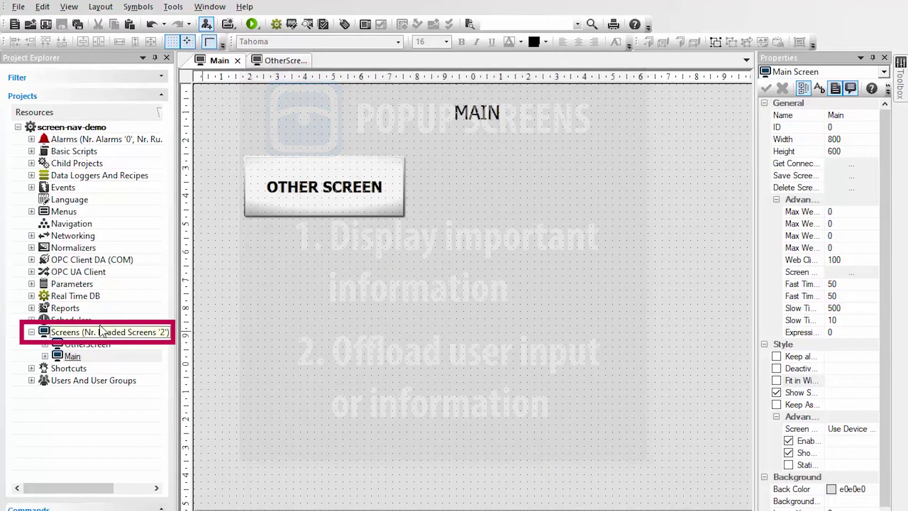
Add a new screen named PopupScreen to the project's Screens resources.
{"action": "left_click", "coordinate": [104, 333]}
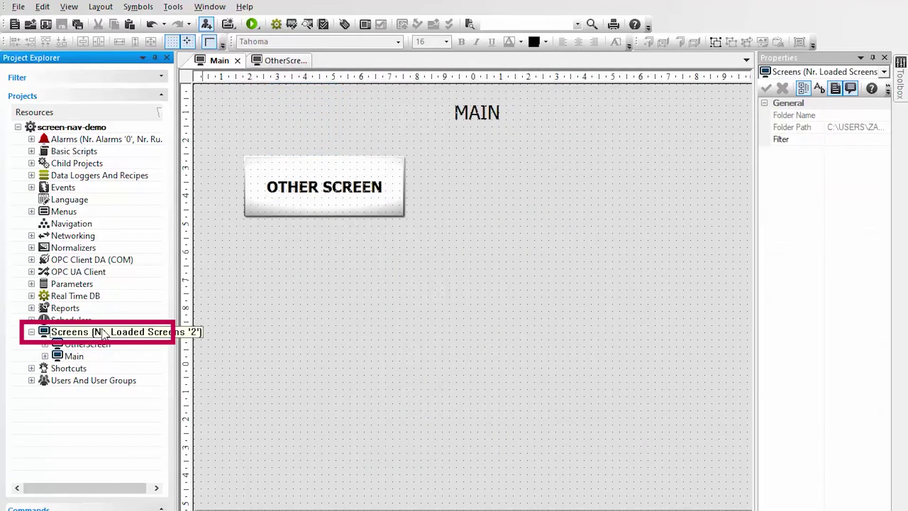
{"action": "right_click", "coordinate": [42, 332]}
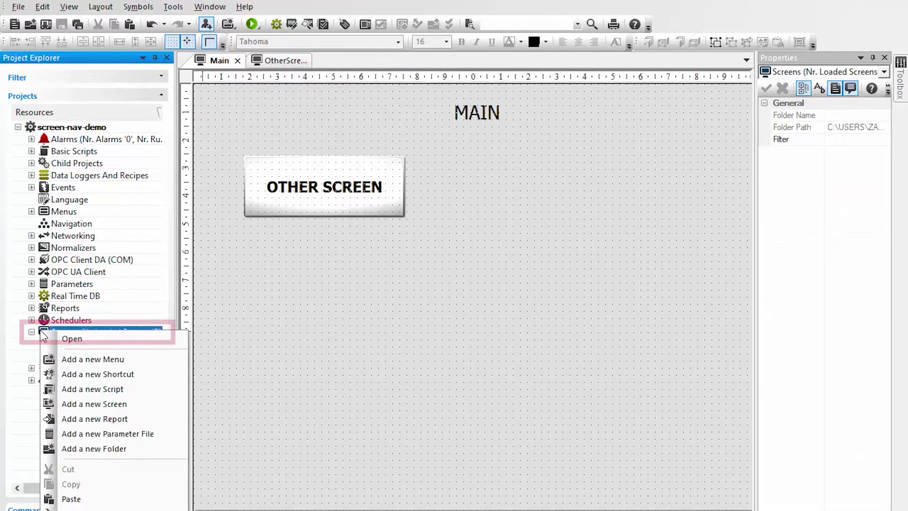
{"action": "left_click", "coordinate": [137, 405]}
{"action": "type", "text": "PopupScreen"}
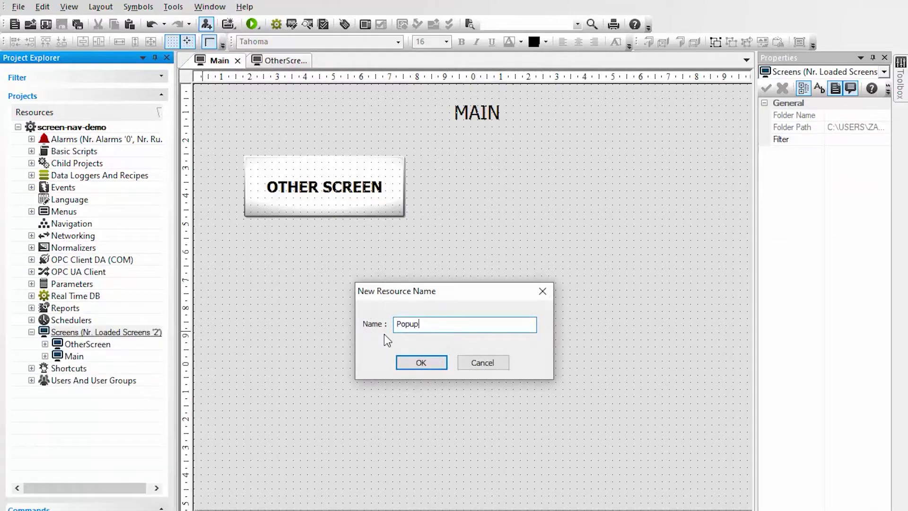
{"action": "key", "text": "Return"}
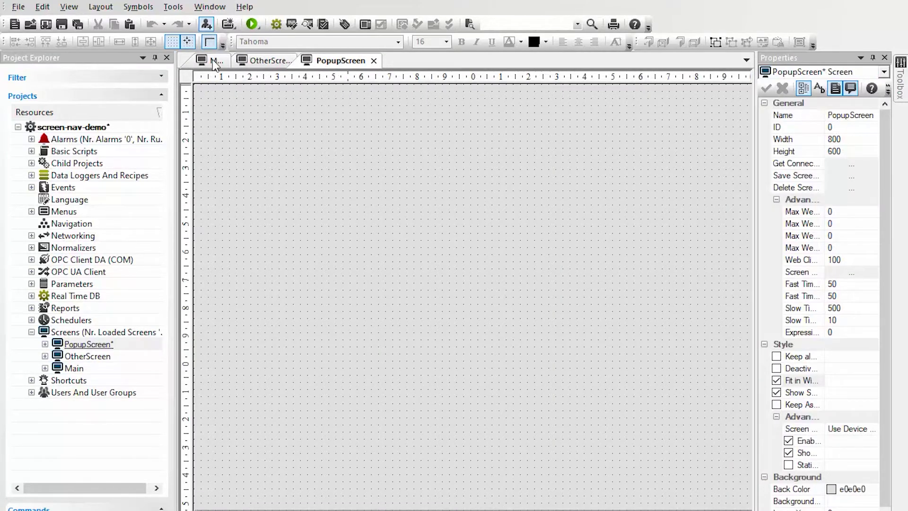
Set PopupScreen's width to 400 and height to 300, and apply the new size.
{"action": "left_click", "coordinate": [849, 142]}
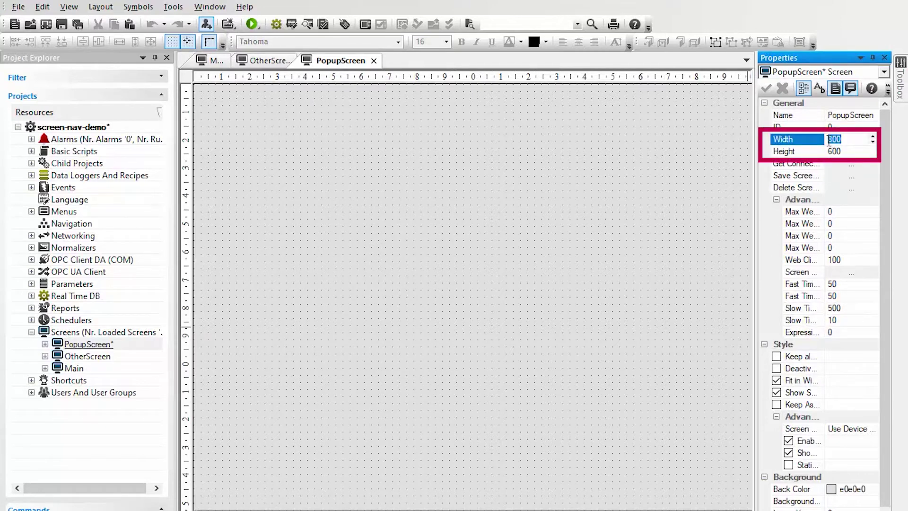
{"action": "type", "text": "40"}
{"action": "key", "text": "Tab"}
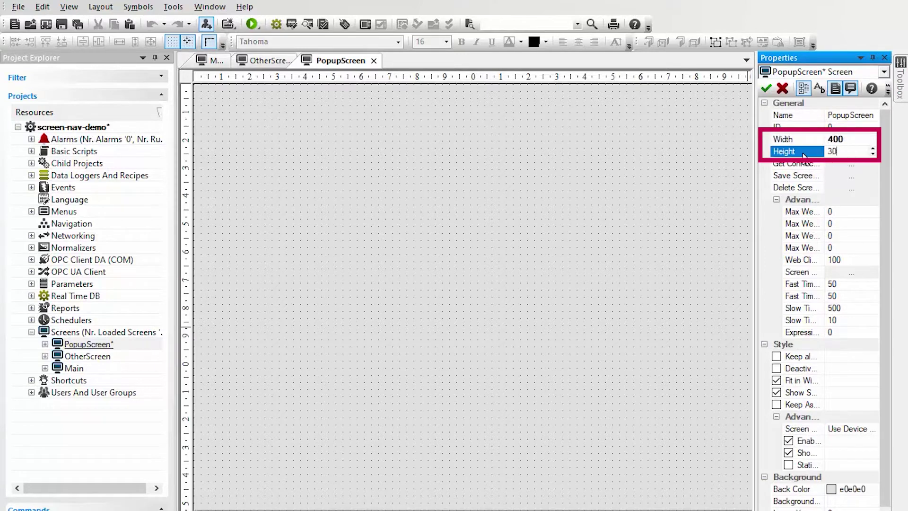
{"action": "left_click", "coordinate": [766, 91]}
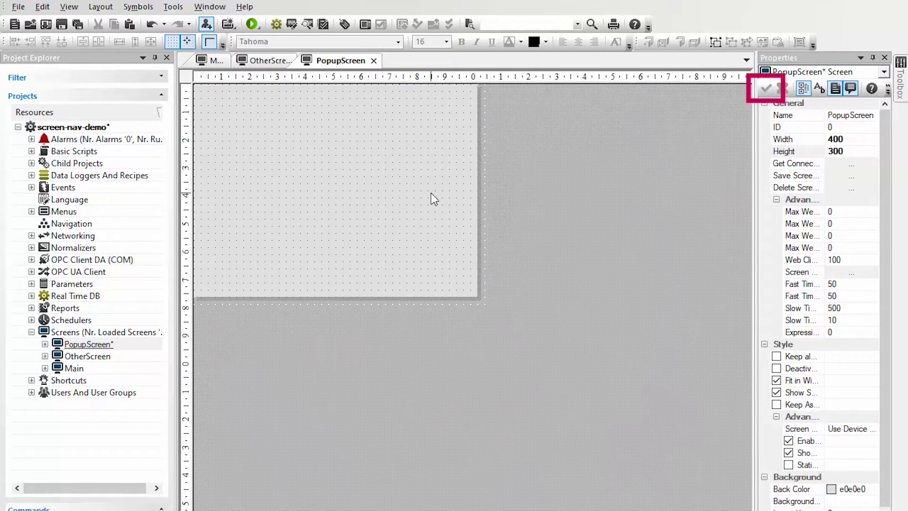
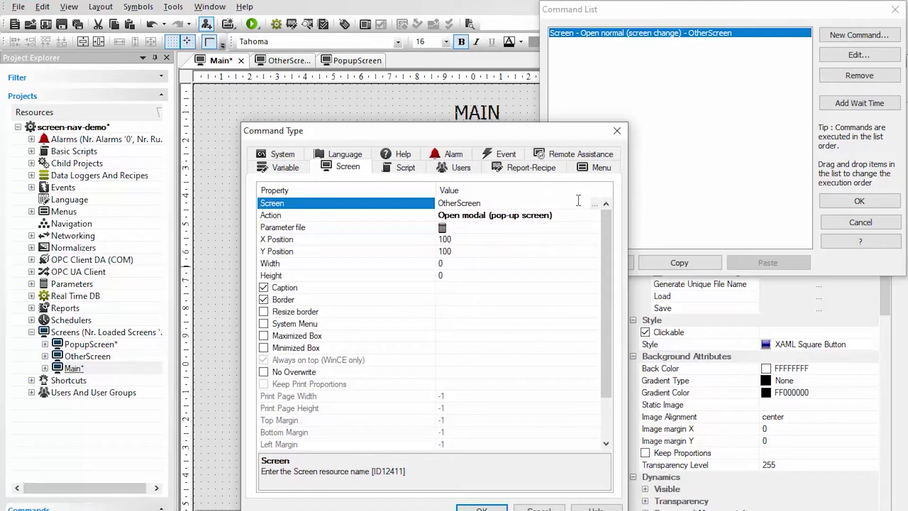
Set the modal pop-up command's target screen to PopupScreen and turn off its Caption and Border options.
{"action": "left_click", "coordinate": [592, 202]}
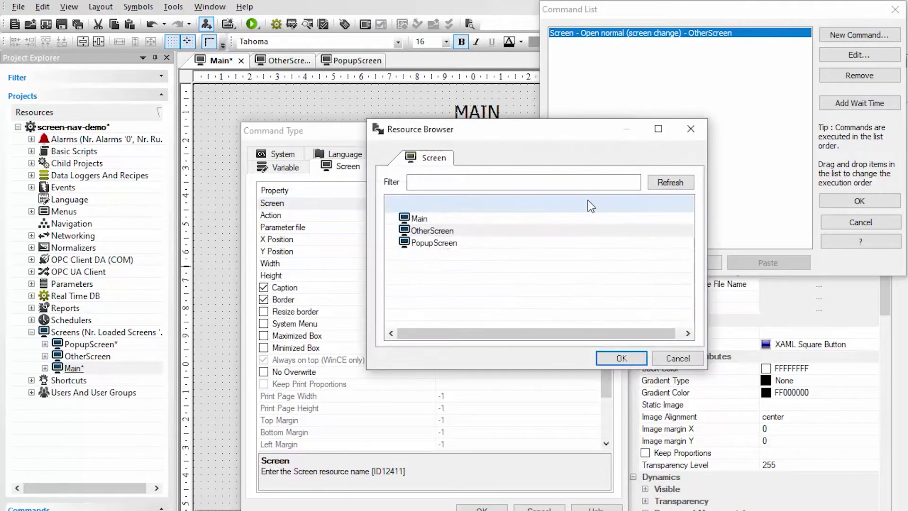
{"action": "left_click", "coordinate": [461, 246]}
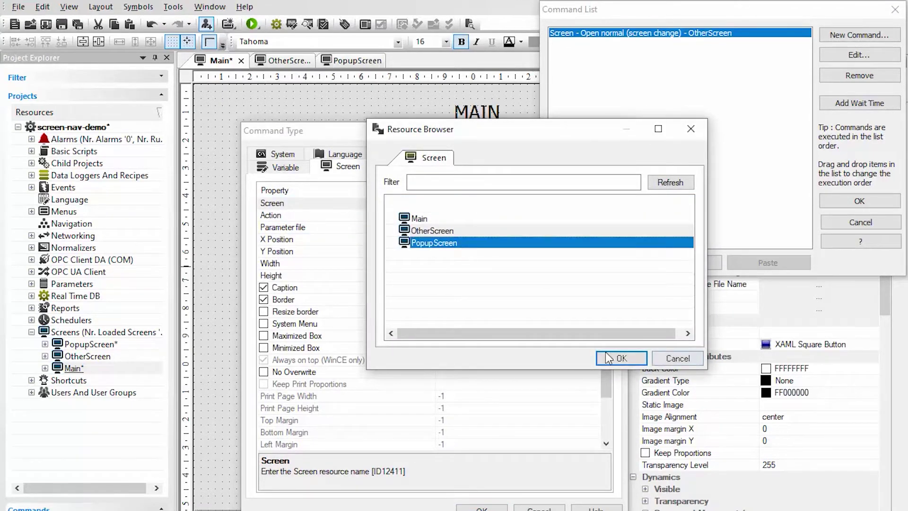
{"action": "left_click", "coordinate": [622, 360]}
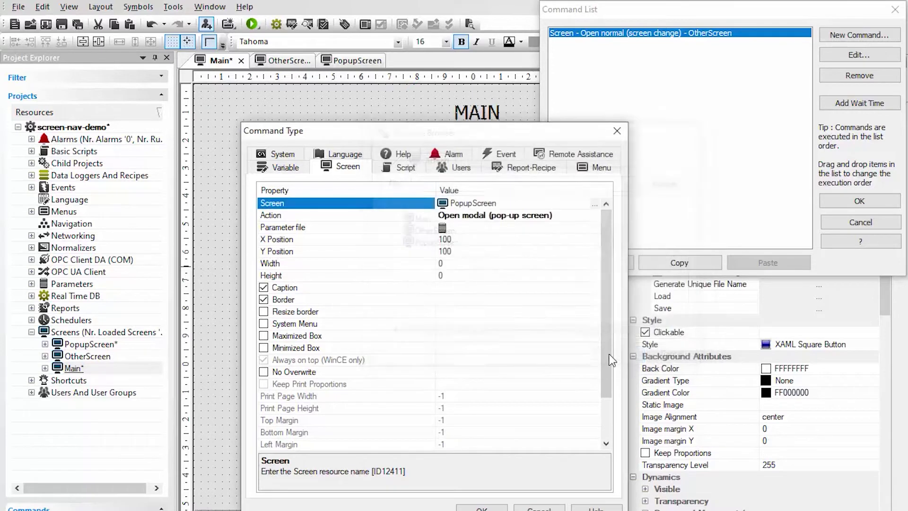
{"action": "left_click", "coordinate": [286, 289]}
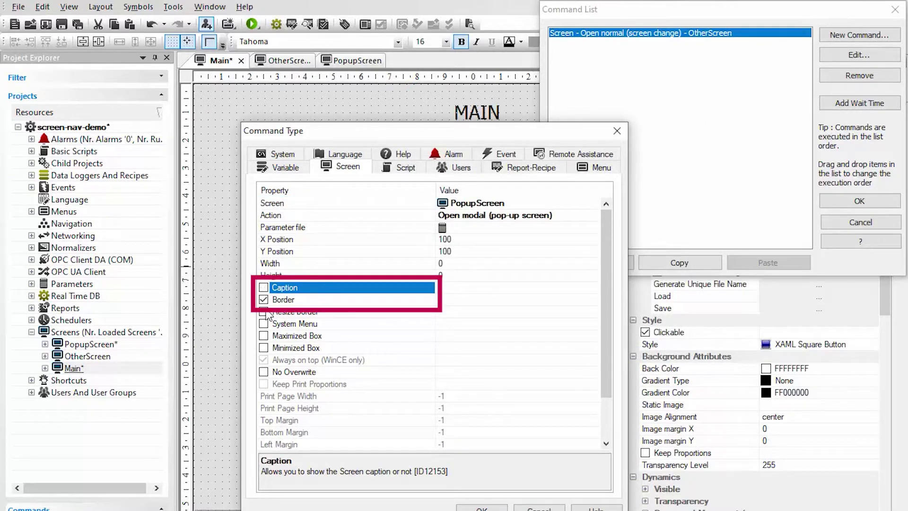
{"action": "key", "text": "Down"}
{"action": "key", "text": "space"}
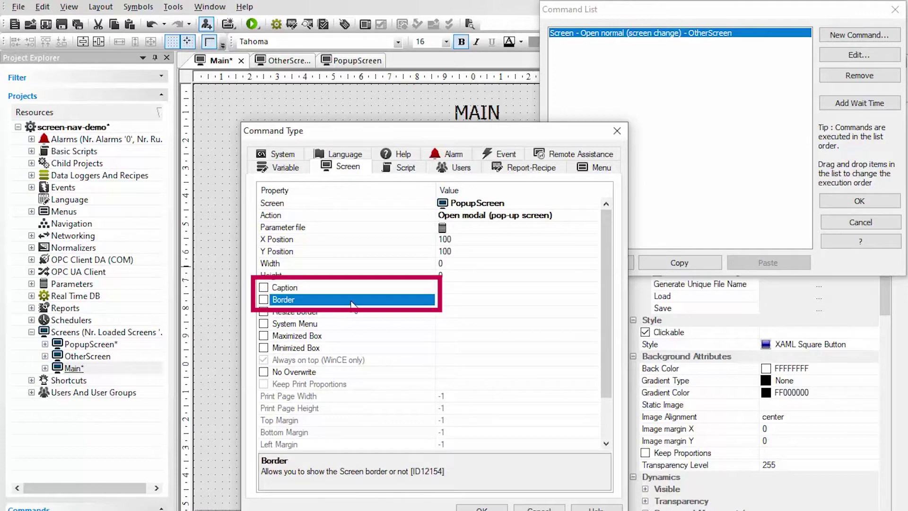
{"action": "left_click", "coordinate": [473, 241]}
{"action": "left_click", "coordinate": [331, 251]}
{"action": "left_click", "coordinate": [325, 239]}
{"action": "left_click", "coordinate": [315, 252]}
{"action": "left_click", "coordinate": [311, 243]}
{"action": "left_click", "coordinate": [310, 250]}
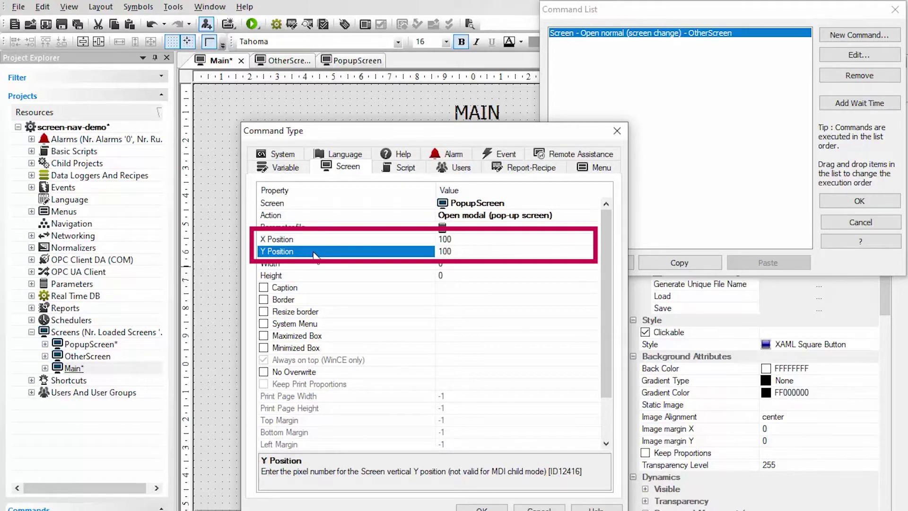
{"action": "left_click", "coordinate": [341, 241]}
{"action": "left_click", "coordinate": [341, 251]}
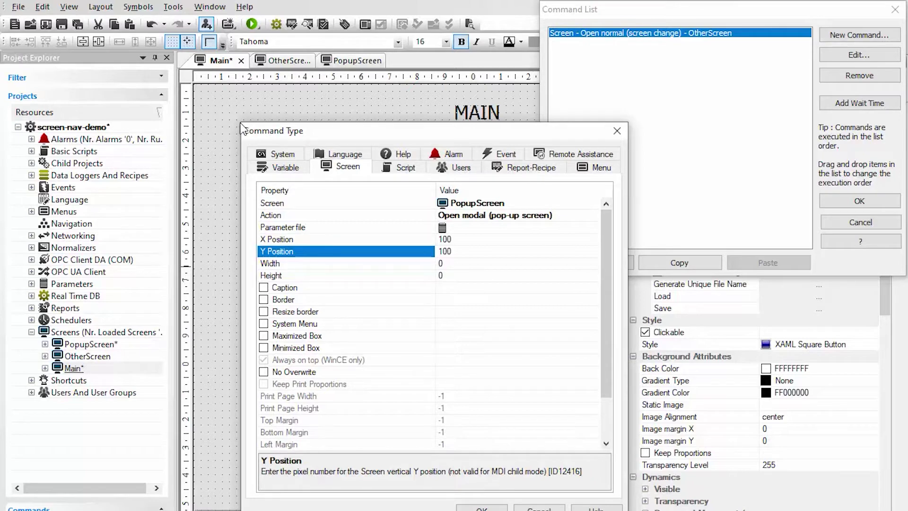
Set the pop-up's X position to 200 and Y position to 150, then confirm and apply the POPUP SCREEN button's command.
{"action": "left_click", "coordinate": [453, 239]}
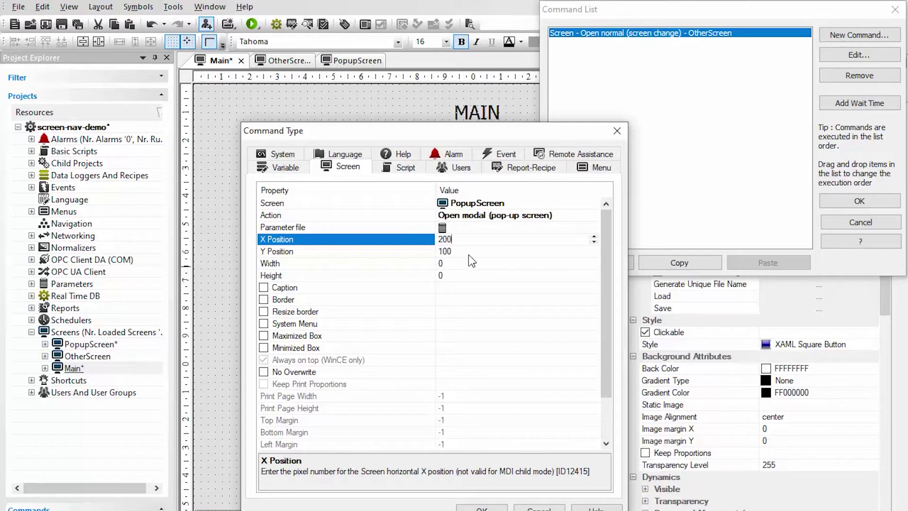
{"action": "left_click", "coordinate": [439, 250]}
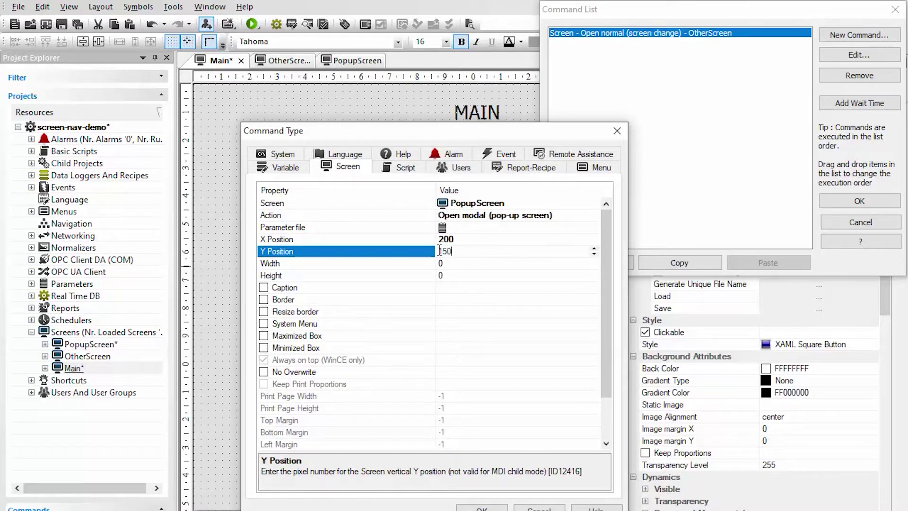
{"action": "left_click", "coordinate": [491, 508]}
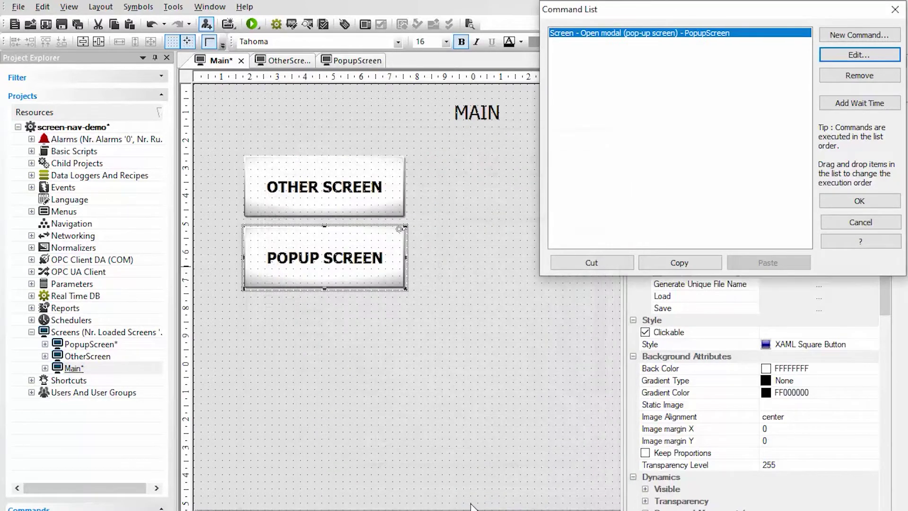
{"action": "left_click", "coordinate": [844, 202]}
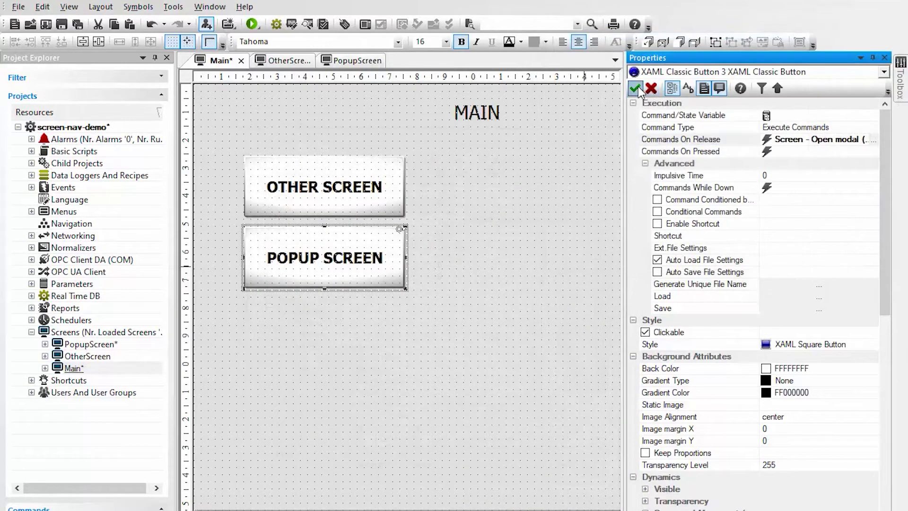
{"action": "left_click", "coordinate": [528, 236]}
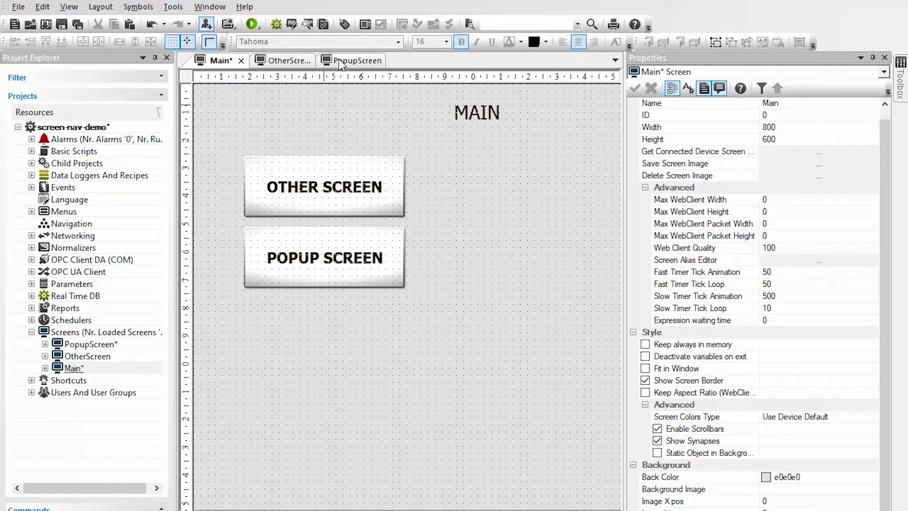
{"action": "left_click", "coordinate": [341, 64]}
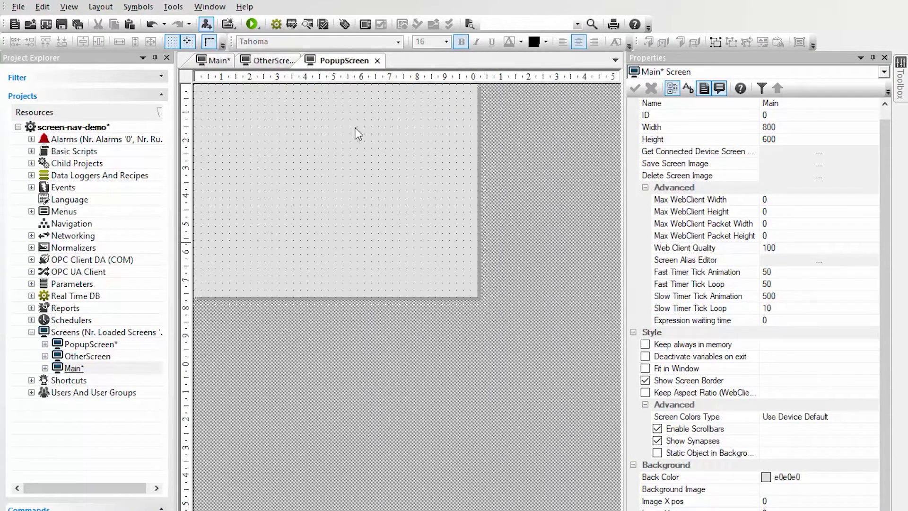
{"action": "left_click", "coordinate": [513, 219]}
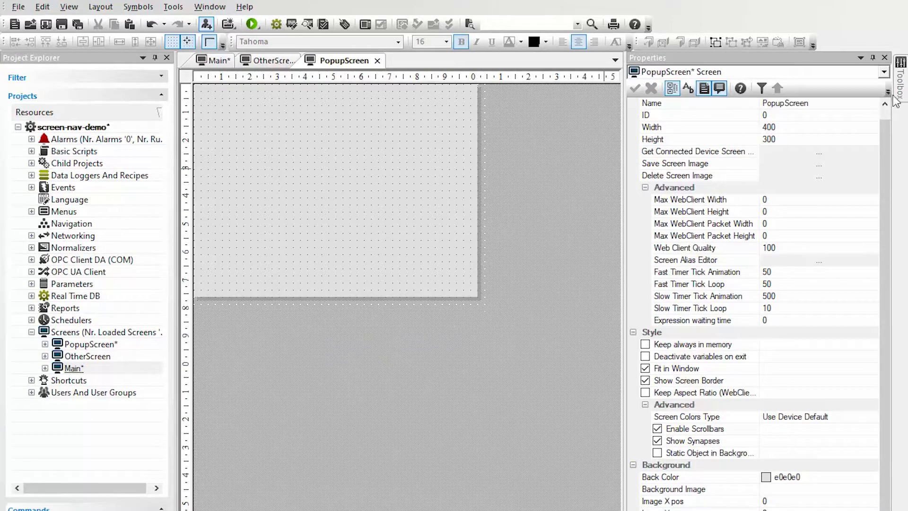
{"action": "left_click", "coordinate": [900, 94]}
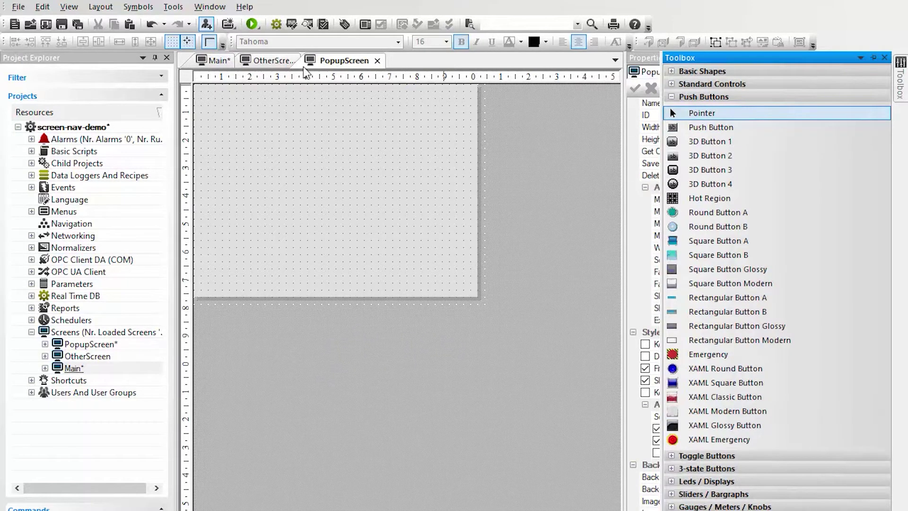
Copy the MAIN heading rectangle from the Main screen into PopupScreen.
{"action": "left_click", "coordinate": [218, 62]}
{"action": "left_click", "coordinate": [428, 140]}
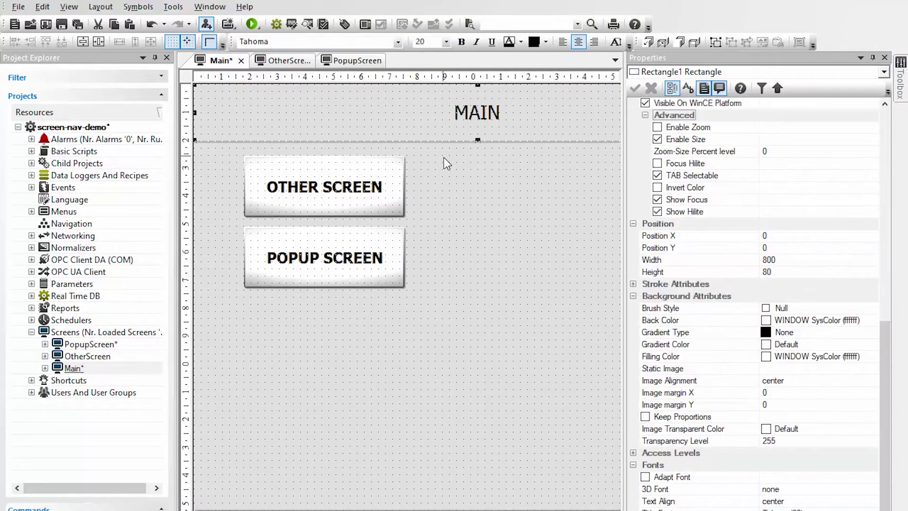
{"action": "left_click", "coordinate": [352, 61]}
{"action": "left_click", "coordinate": [318, 107]}
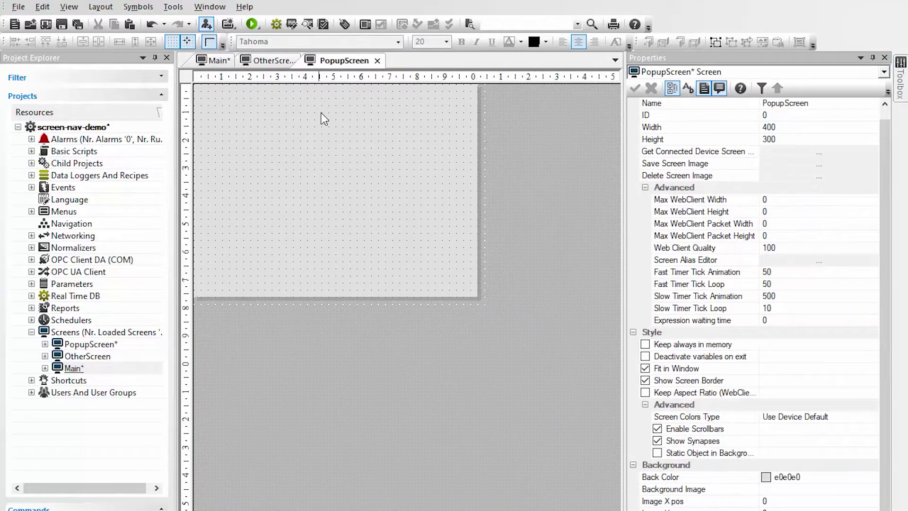
{"action": "key", "text": "ctrl+v"}
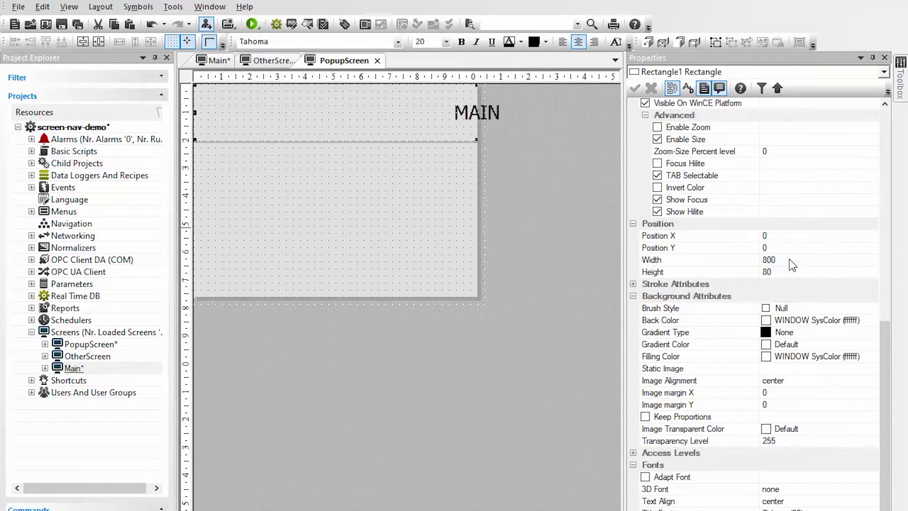
Set the pasted heading's width to 400 and change its text to POPUP SCREEN.
{"action": "left_click", "coordinate": [756, 260]}
{"action": "type", "text": "400"}
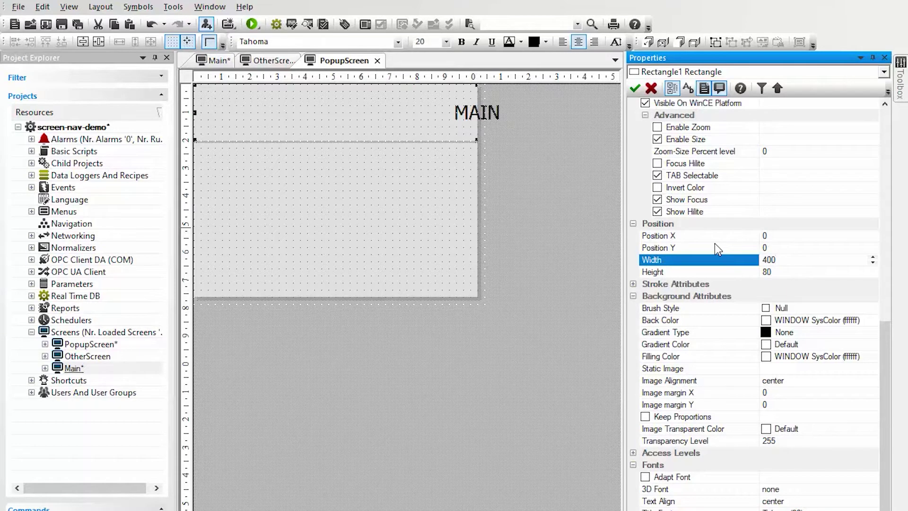
{"action": "key", "text": "Return"}
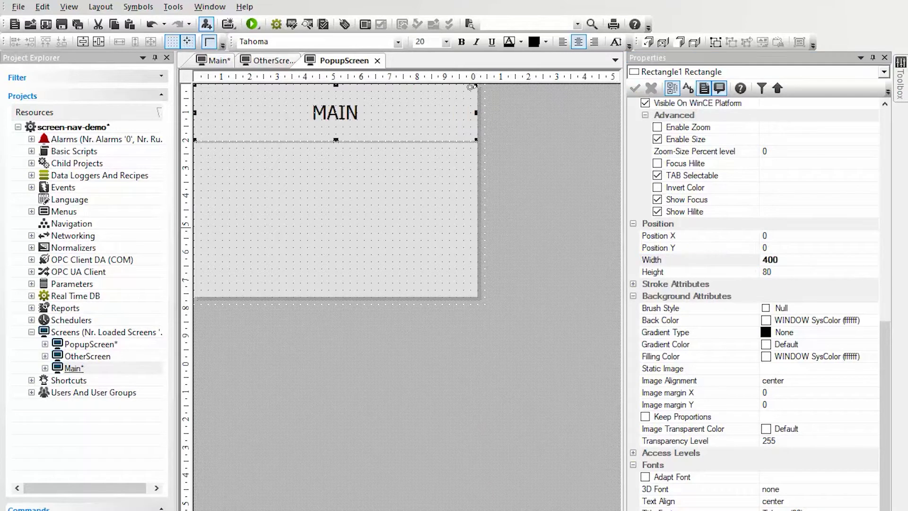
{"action": "double_click", "coordinate": [307, 101]}
{"action": "double_click", "coordinate": [308, 102]}
{"action": "type", "text": "POPUP SCREEN"}
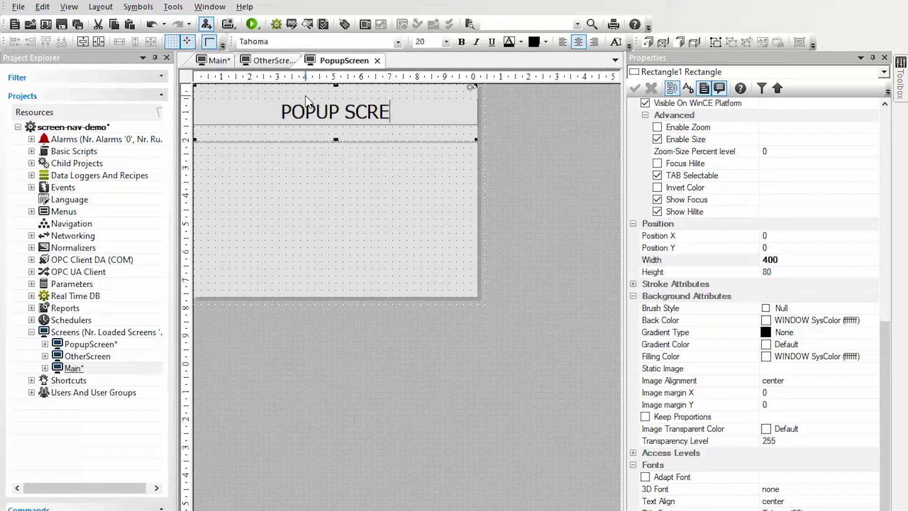
{"action": "key", "text": "Return"}
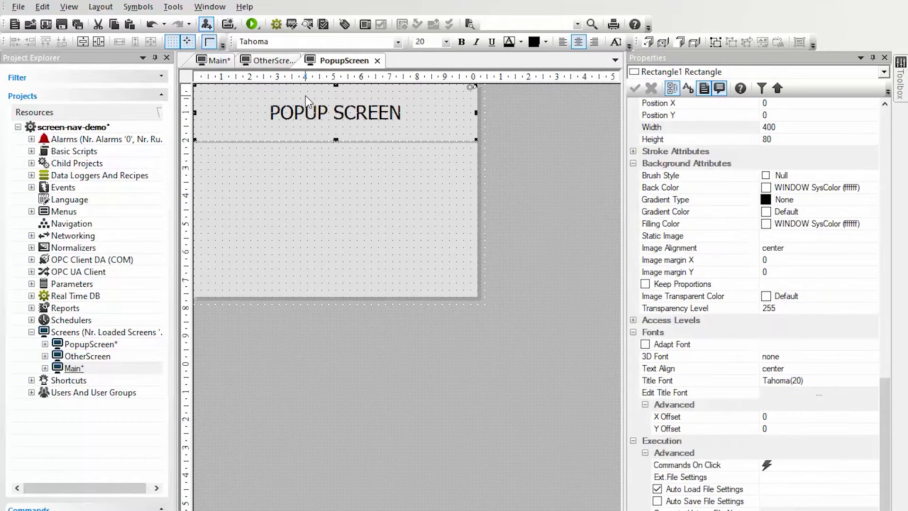
Copy the POPUP SCREEN button from the Main screen into PopupScreen and center it horizontally.
{"action": "left_click", "coordinate": [219, 60]}
{"action": "left_click", "coordinate": [353, 265]}
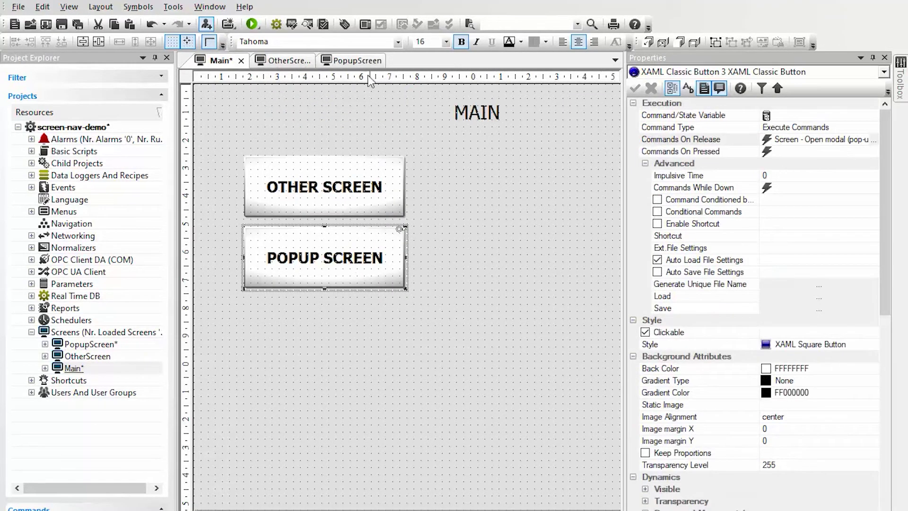
{"action": "left_click", "coordinate": [357, 60]}
{"action": "key", "text": "ctrl+v"}
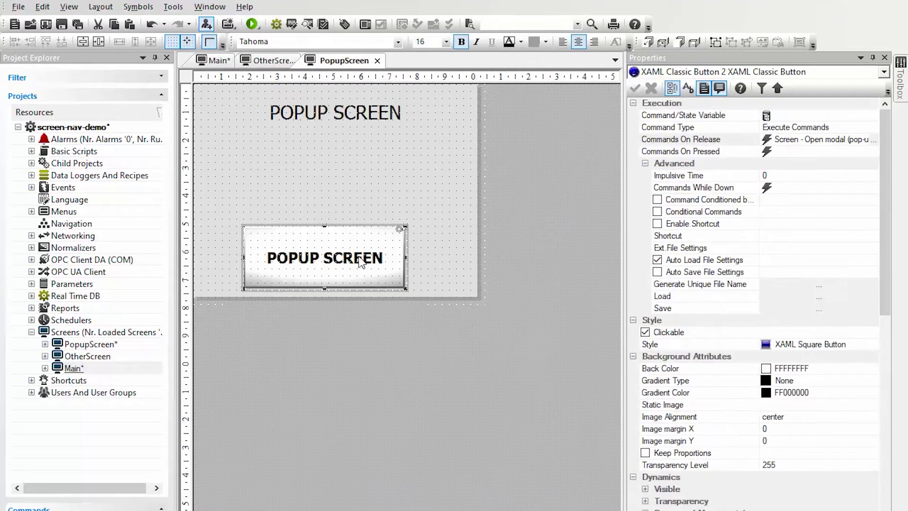
{"action": "left_click", "coordinate": [459, 316]}
{"action": "left_click", "coordinate": [350, 268]}
{"action": "left_click", "coordinate": [99, 41]}
{"action": "left_click", "coordinate": [404, 339]}
{"action": "left_click", "coordinate": [361, 253]}
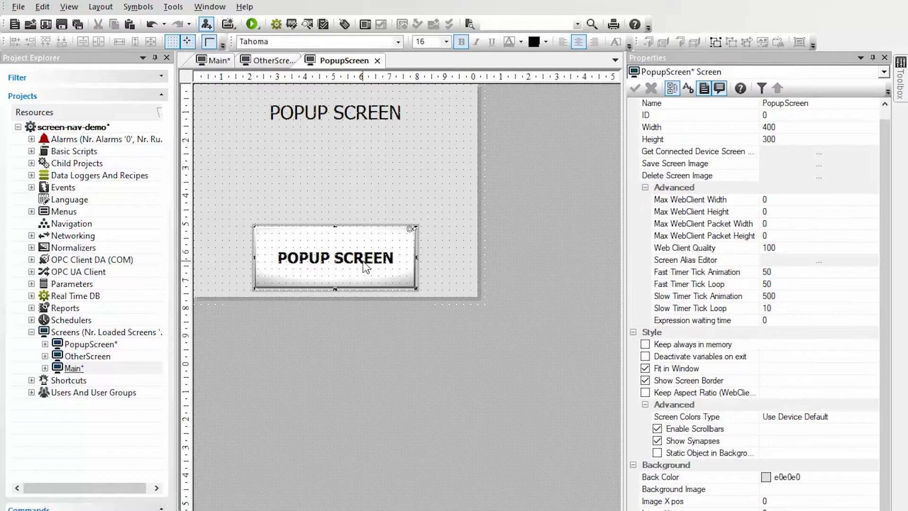
Change the text of the pasted button in PopupScreen to EXIT.
{"action": "double_click", "coordinate": [400, 266]}
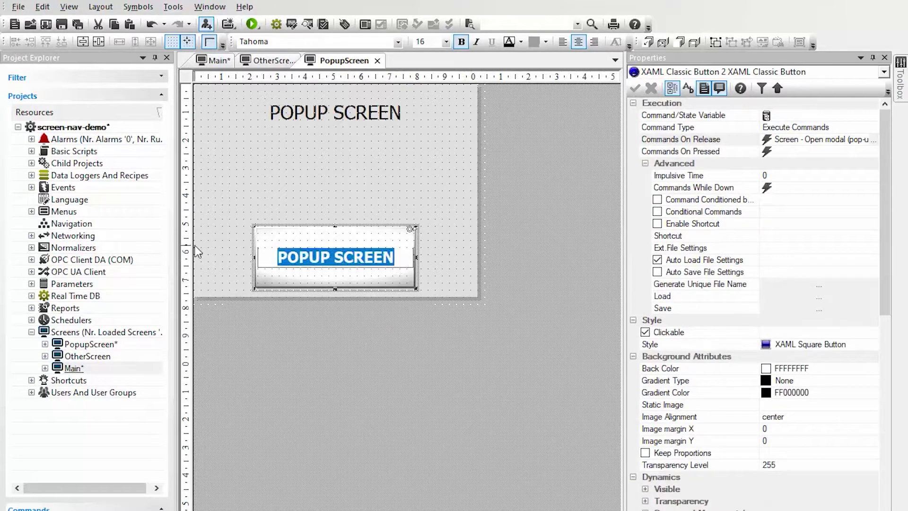
{"action": "type", "text": "EXIT"}
{"action": "key", "text": "Return"}
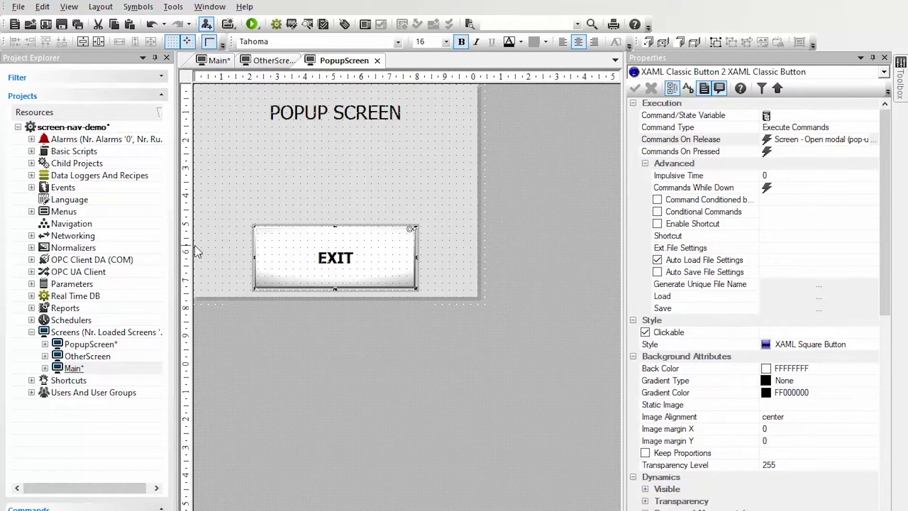
Clear the target screen of the EXIT button's release command, set its action to Close and Return Back, apply it and save everything.
{"action": "left_click", "coordinate": [873, 140]}
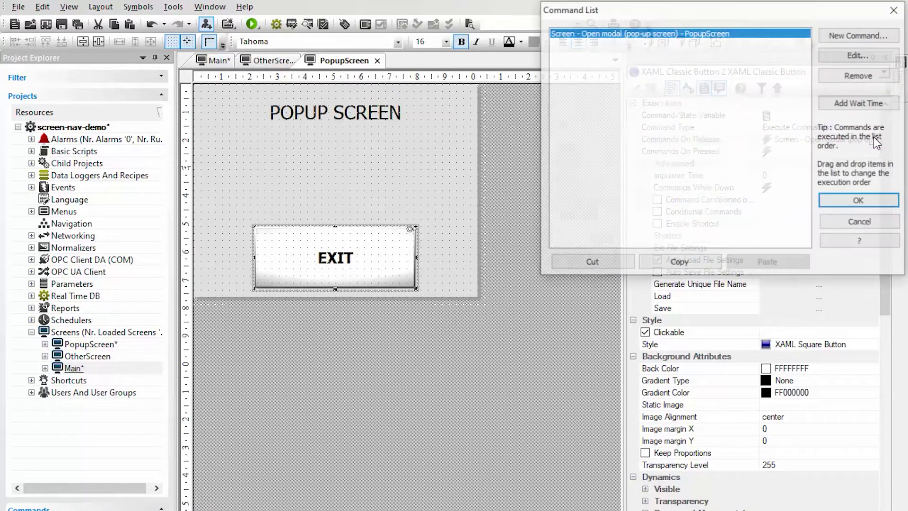
{"action": "left_click", "coordinate": [849, 54]}
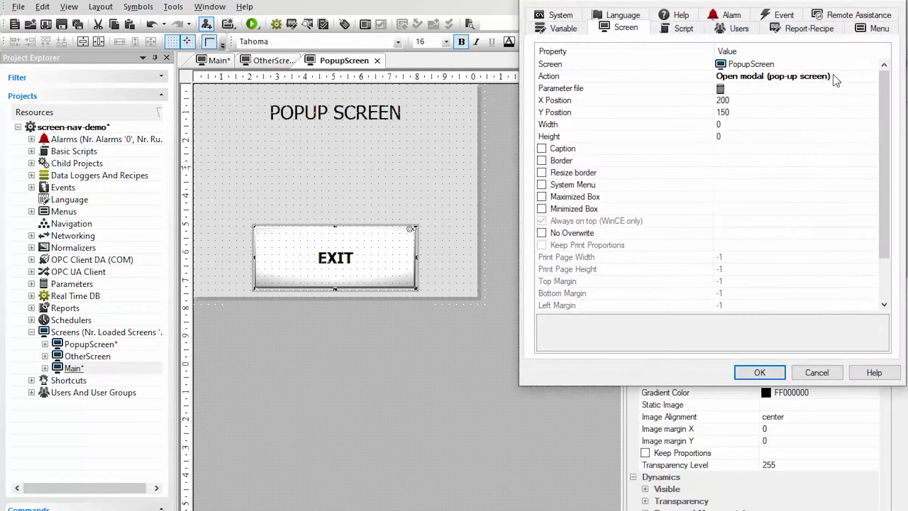
{"action": "left_click", "coordinate": [844, 67]}
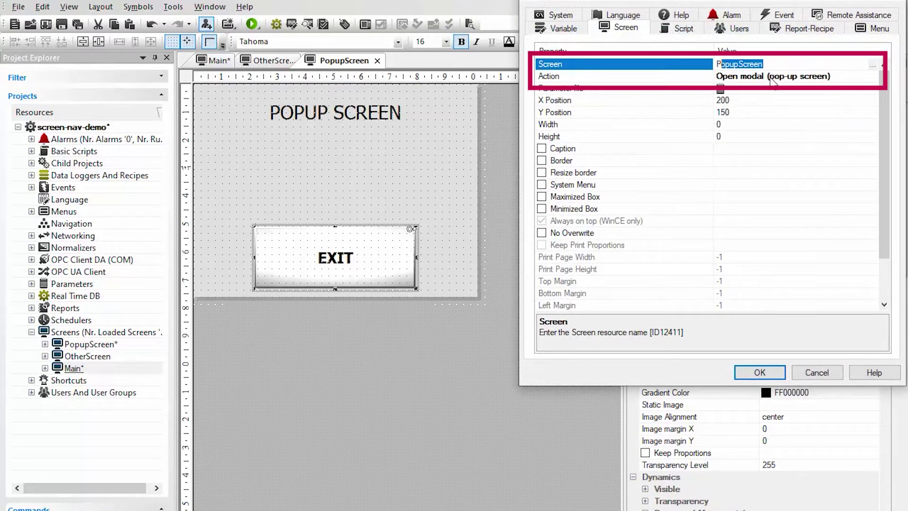
{"action": "key", "text": "BackSpace"}
{"action": "left_click", "coordinate": [834, 75]}
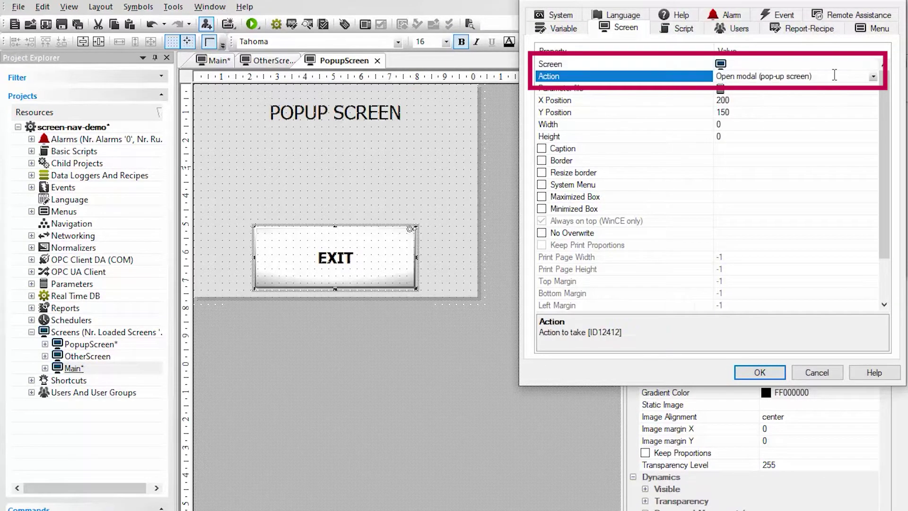
{"action": "left_click", "coordinate": [871, 78]}
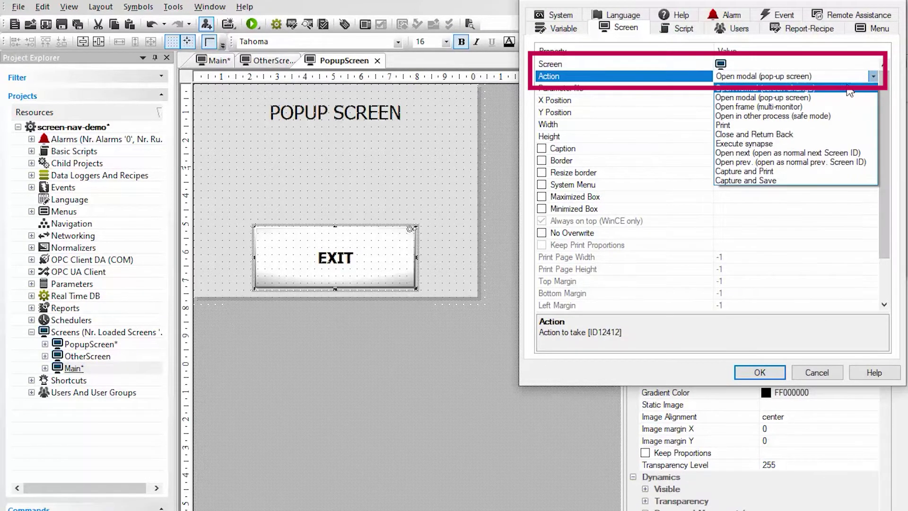
{"action": "left_click", "coordinate": [768, 136]}
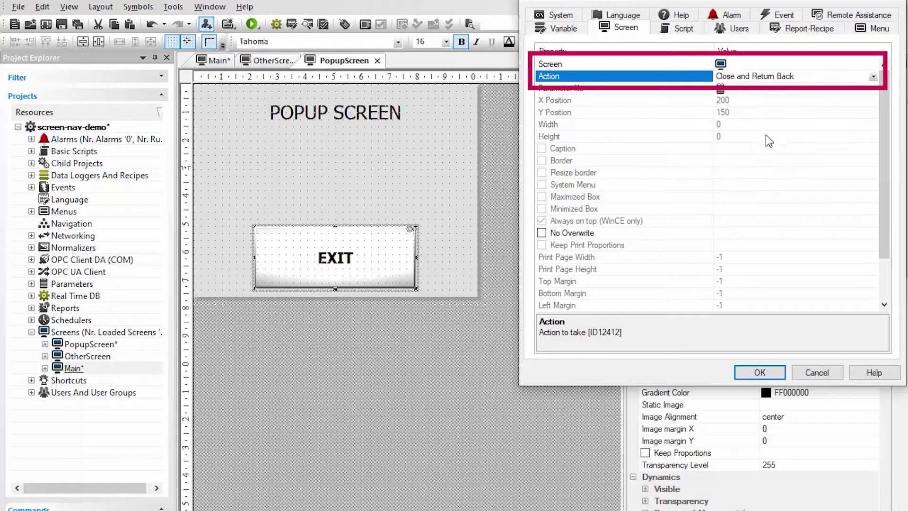
{"action": "left_click", "coordinate": [751, 371]}
{"action": "left_click", "coordinate": [857, 201]}
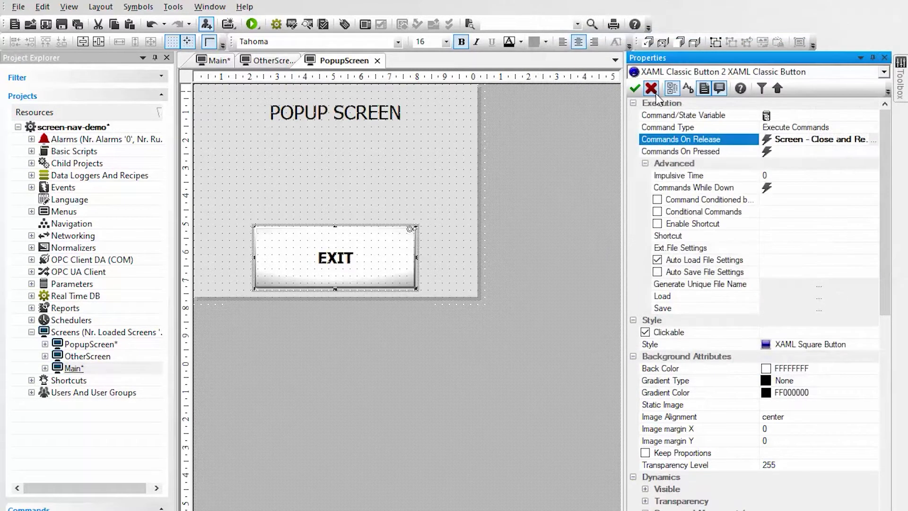
{"action": "left_click", "coordinate": [78, 25]}
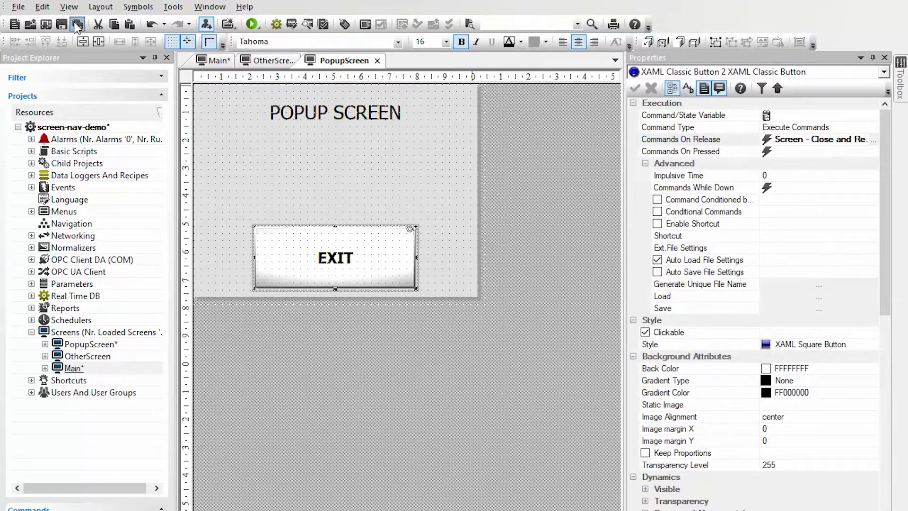
Draw a 400 by 300 rectangle covering the whole PopupScreen as an outline.
{"action": "left_click", "coordinate": [899, 76]}
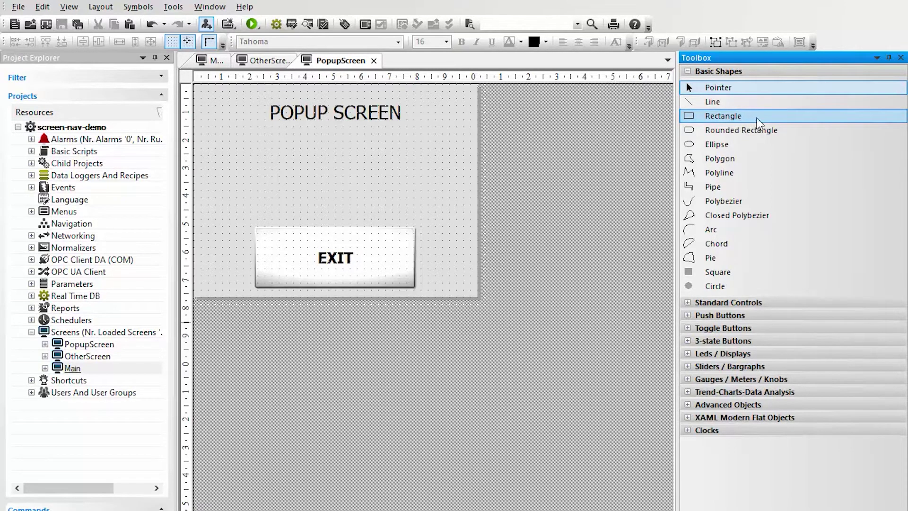
{"action": "left_click", "coordinate": [754, 122]}
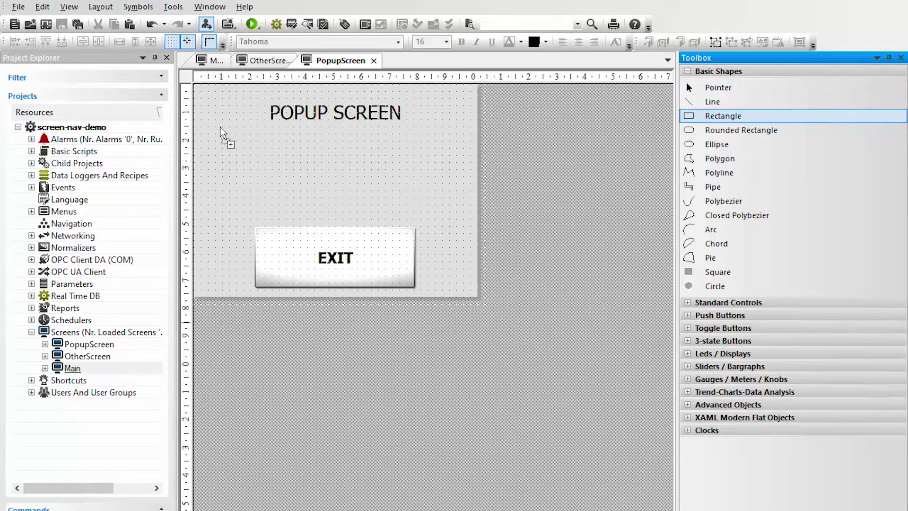
{"action": "left_click_drag", "start_coordinate": [222, 133], "coordinate": [286, 199]}
{"action": "left_click_drag", "start_coordinate": [269, 167], "coordinate": [237, 126]}
{"action": "left_click_drag", "start_coordinate": [264, 154], "coordinate": [478, 297]}
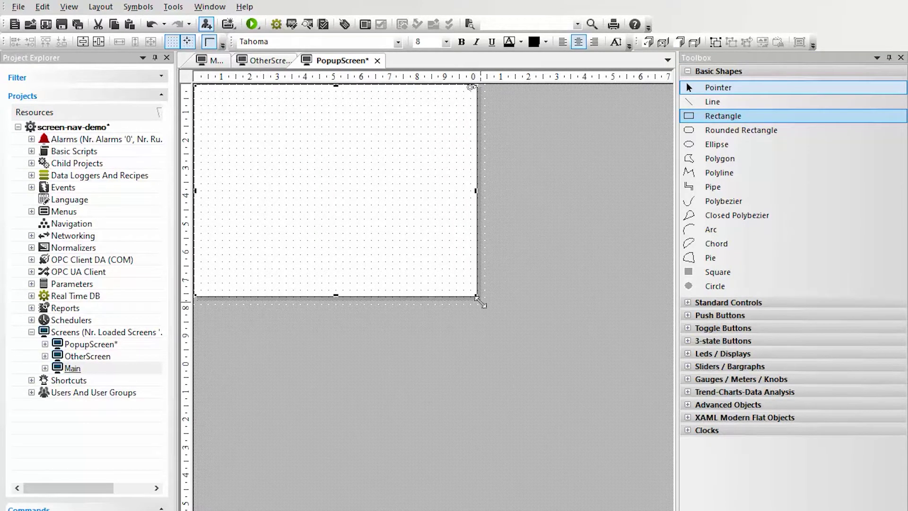
{"action": "left_click", "coordinate": [442, 312]}
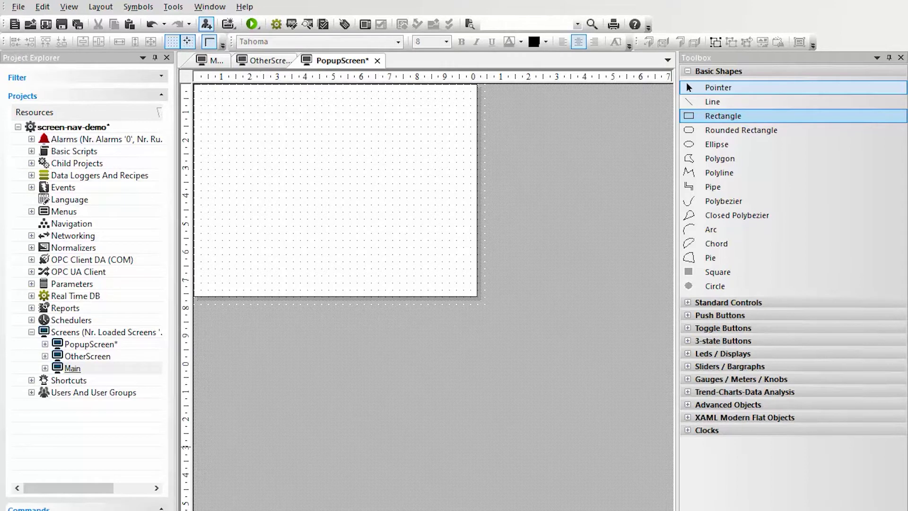
Set the covering rectangle's brush style to Null and save PopupScreen.
{"action": "left_click", "coordinate": [69, 7]}
{"action": "left_click", "coordinate": [97, 72]}
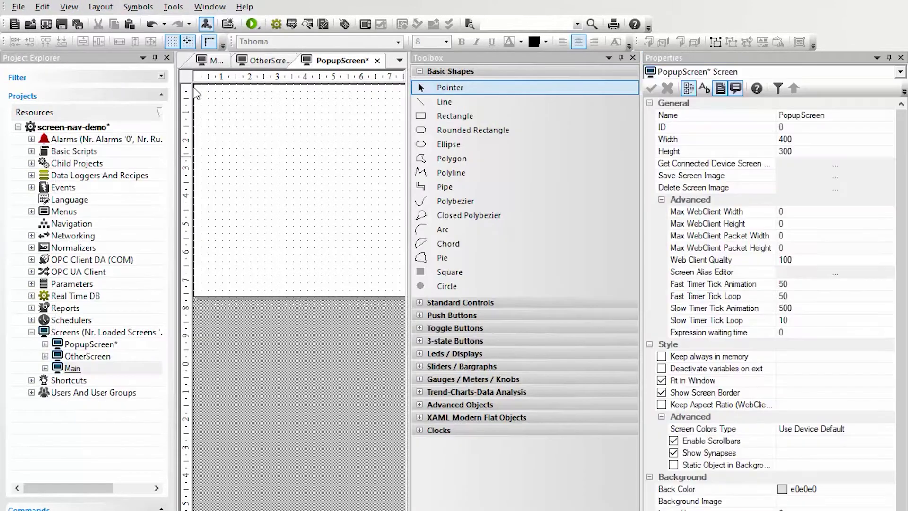
{"action": "left_click", "coordinate": [279, 181]}
{"action": "left_click", "coordinate": [809, 235]}
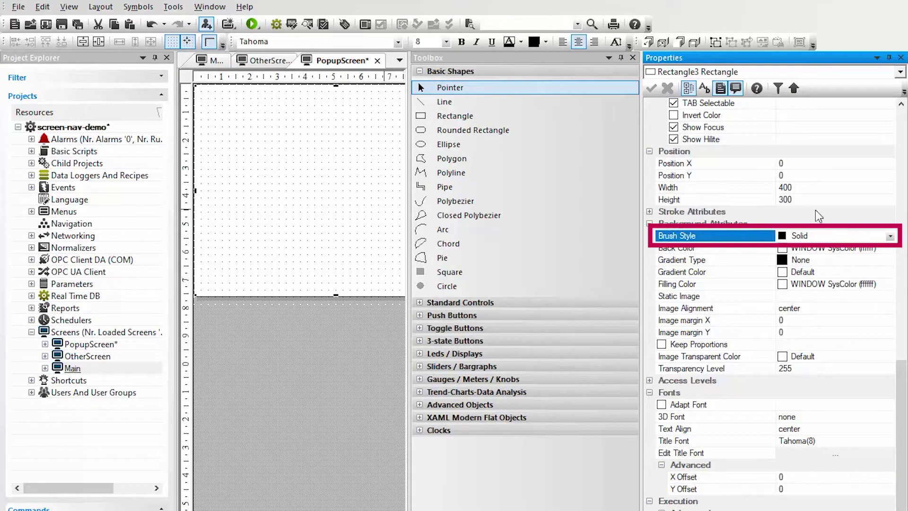
{"action": "left_click", "coordinate": [890, 235]}
{"action": "left_click", "coordinate": [835, 270]}
{"action": "left_click", "coordinate": [338, 293]}
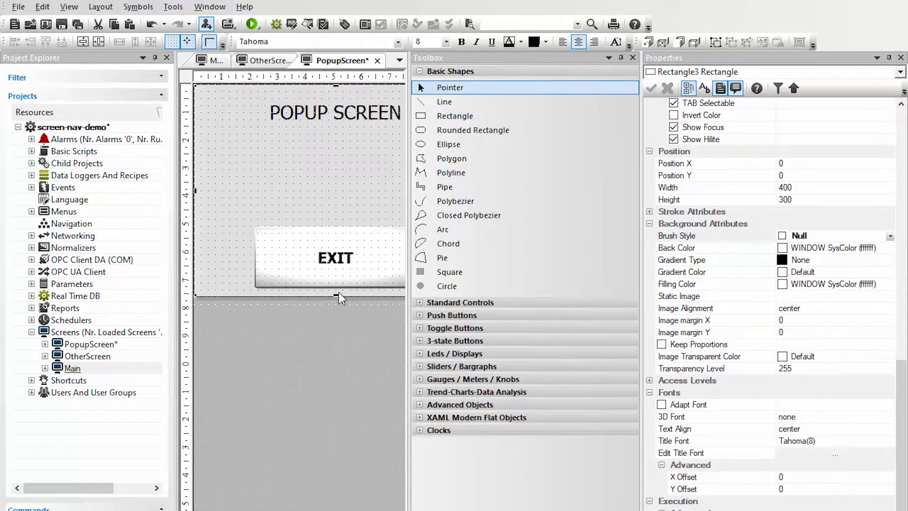
{"action": "left_click", "coordinate": [228, 327]}
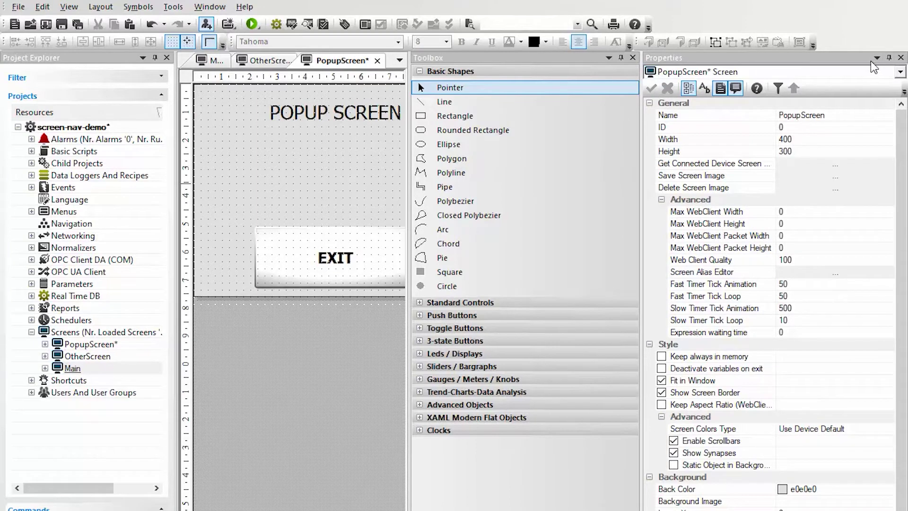
{"action": "left_click", "coordinate": [632, 57]}
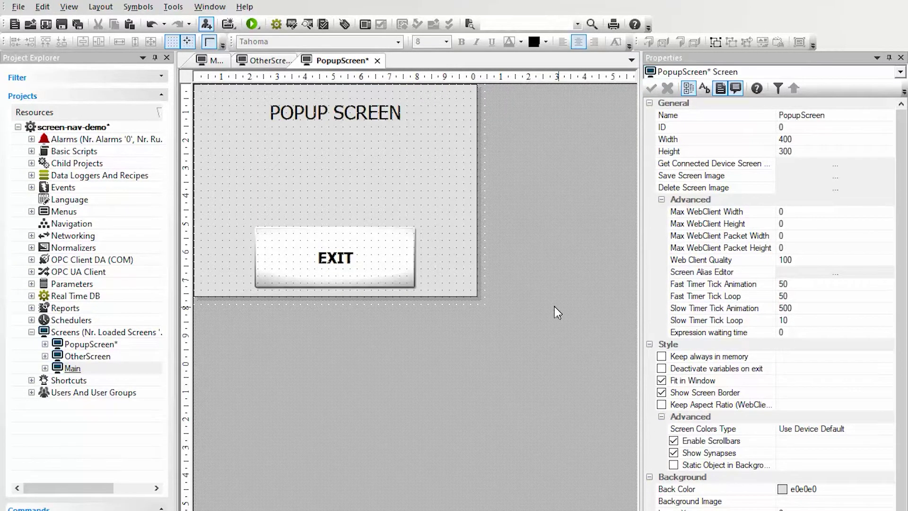
{"action": "key", "text": "ctrl+s"}
Run the project from Main, test opening the pop-up and closing it with EXIT, and close the runtime.
{"action": "left_click", "coordinate": [204, 61]}
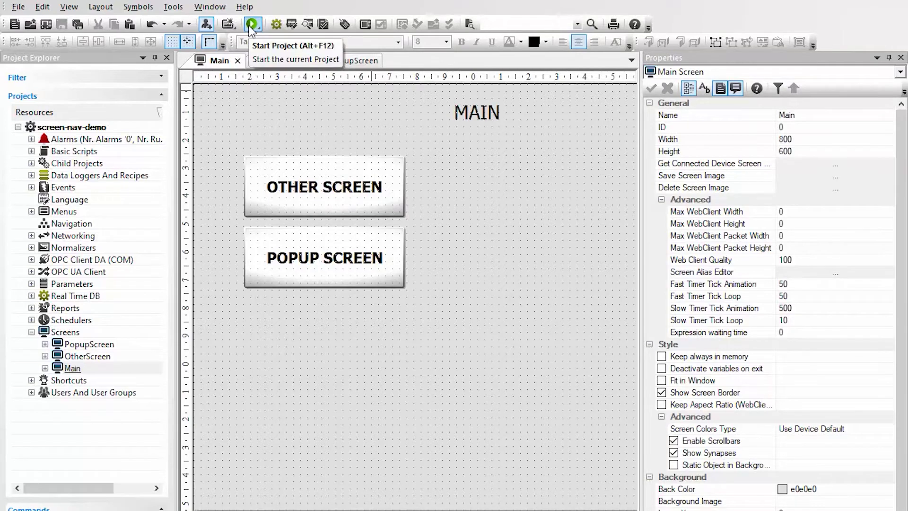
{"action": "left_click", "coordinate": [252, 23]}
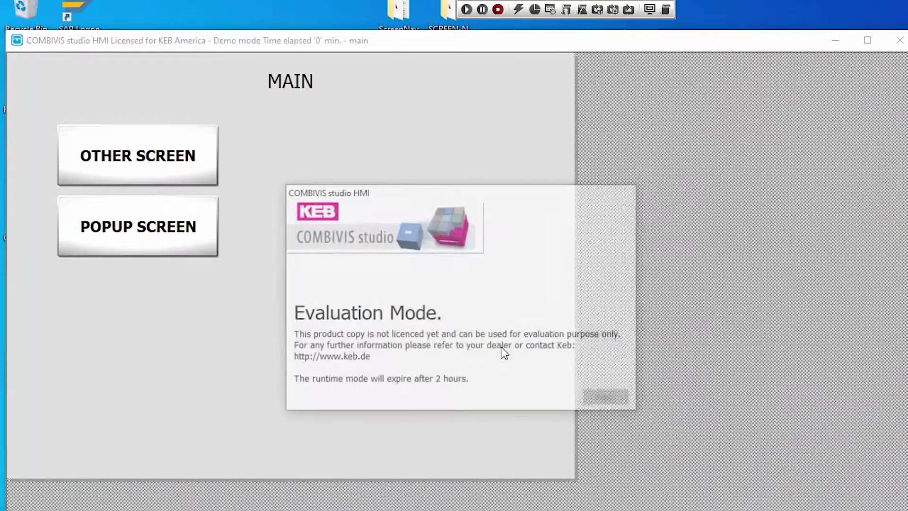
{"action": "left_click", "coordinate": [606, 397]}
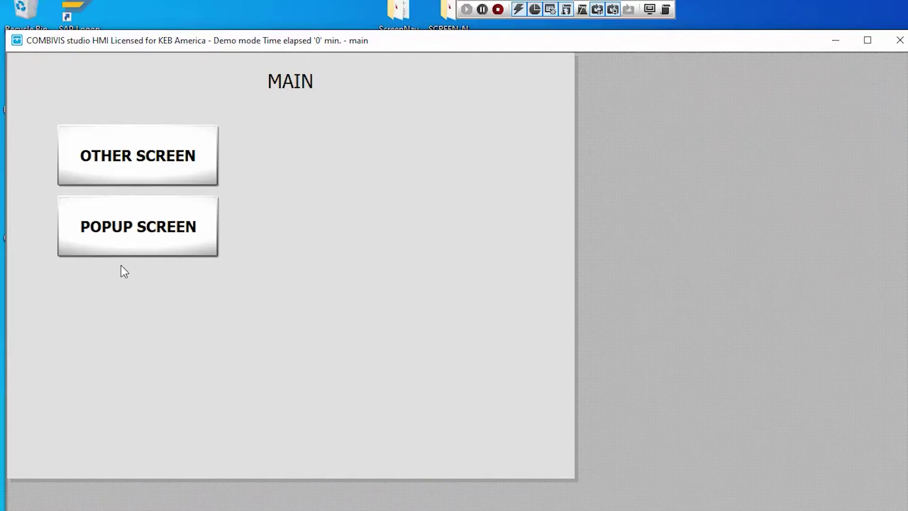
{"action": "left_click", "coordinate": [150, 231]}
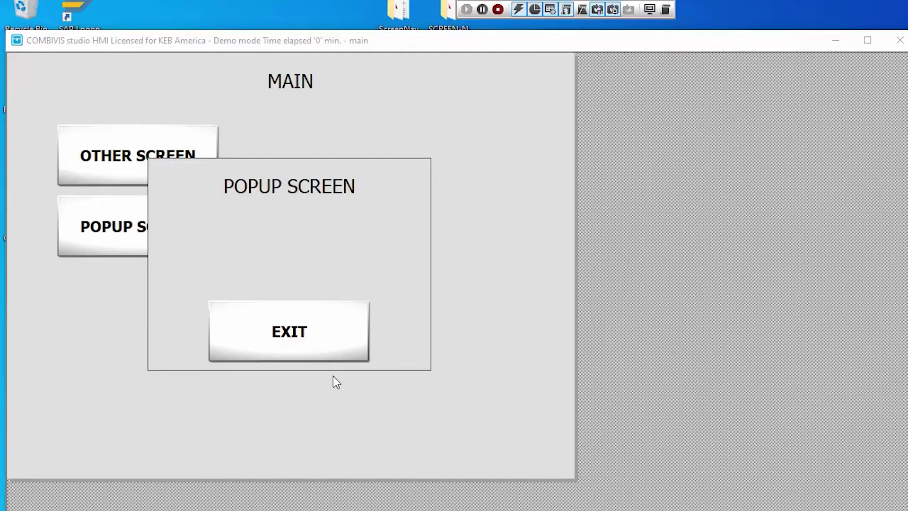
{"action": "left_click", "coordinate": [303, 333]}
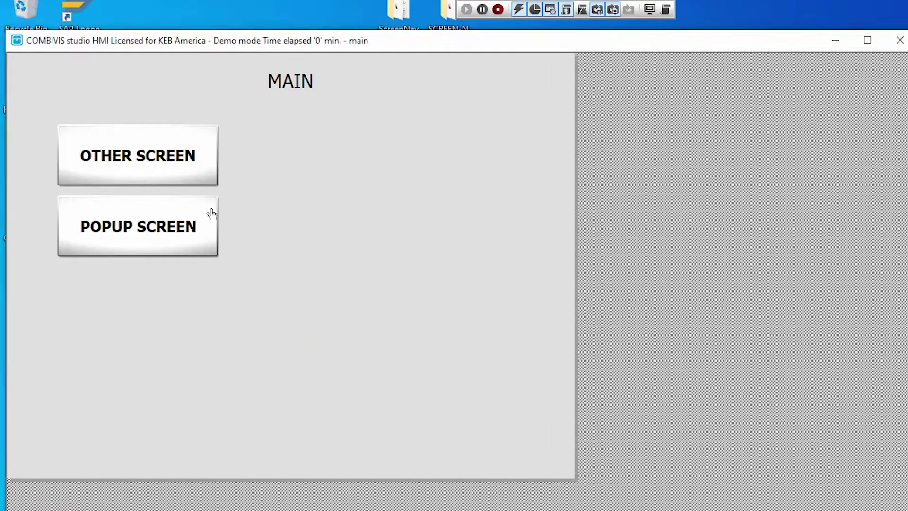
{"action": "left_click", "coordinate": [899, 40]}
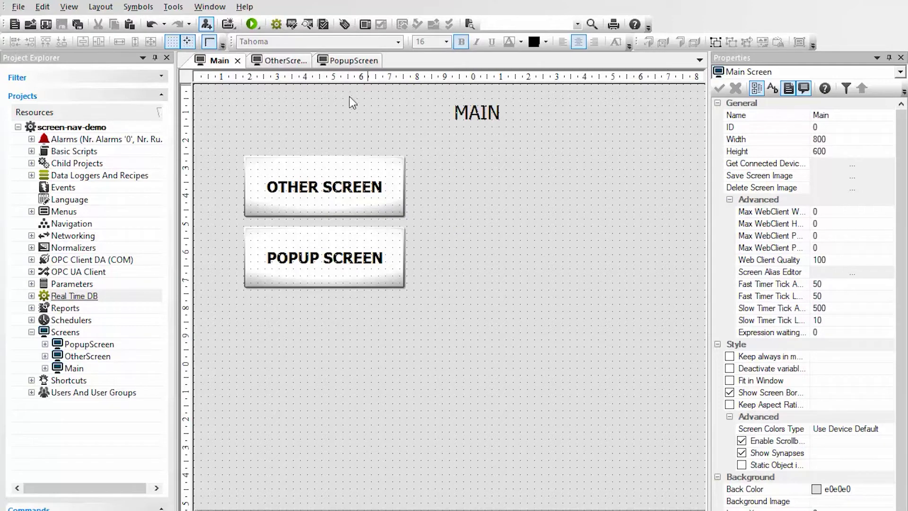
{"action": "left_click", "coordinate": [398, 282]}
{"action": "left_click", "coordinate": [393, 192]}
{"action": "left_click", "coordinate": [406, 254]}
{"action": "left_click", "coordinate": [397, 350]}
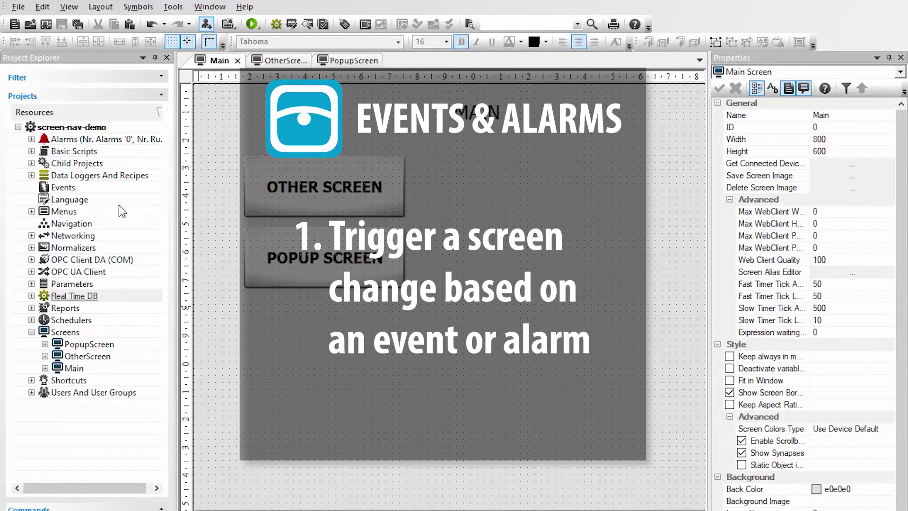
{"action": "left_click", "coordinate": [97, 189]}
{"action": "left_click", "coordinate": [95, 139]}
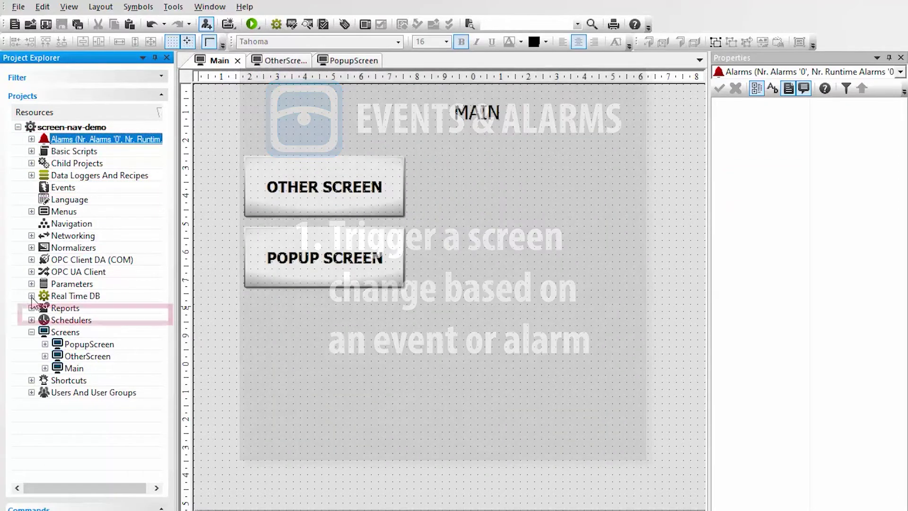
Create a new variable named EventVar in the Real Time DB.
{"action": "double_click", "coordinate": [43, 296]}
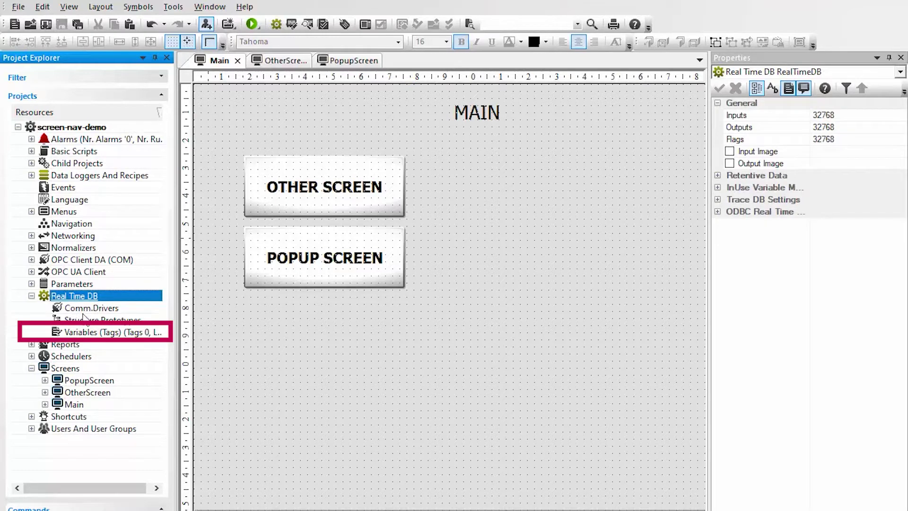
{"action": "right_click", "coordinate": [87, 334]}
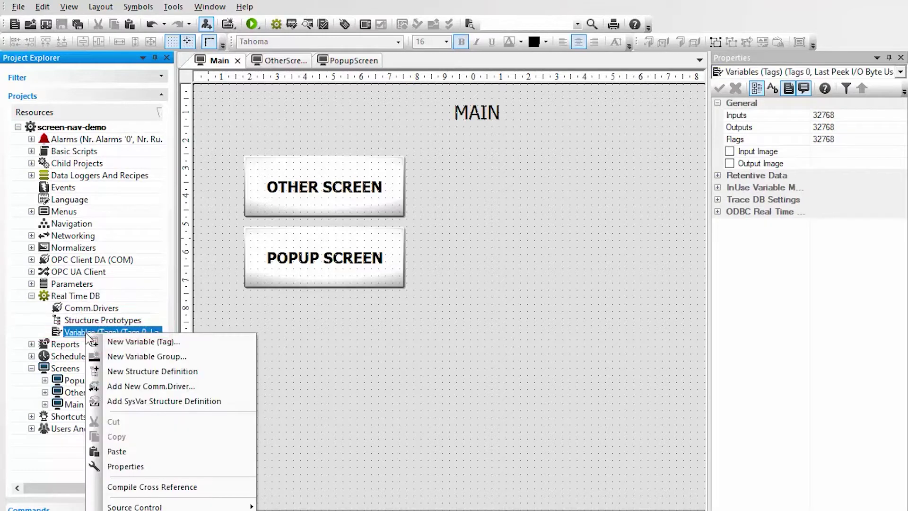
{"action": "left_click", "coordinate": [124, 342]}
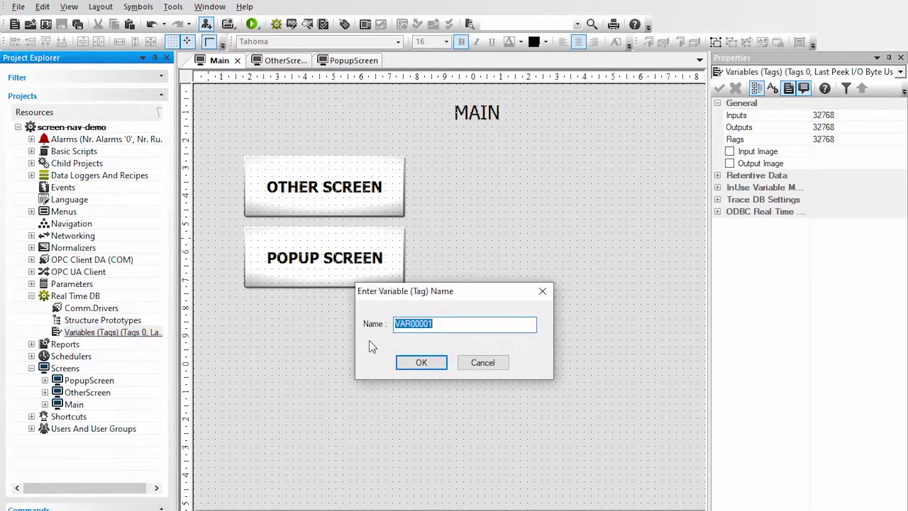
{"action": "type", "text": "EventVar"}
{"action": "key", "text": "Return"}
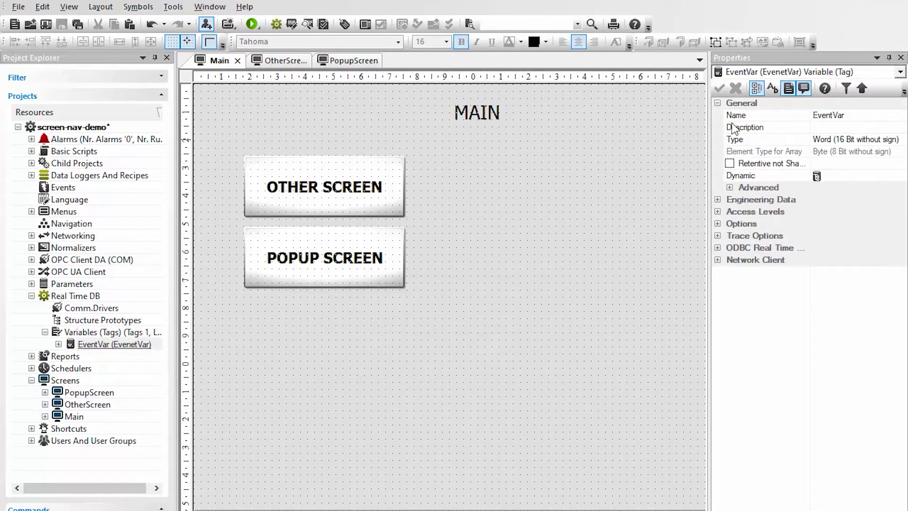
Set the EventVar variable's type to Bit and apply the change.
{"action": "left_click", "coordinate": [897, 140]}
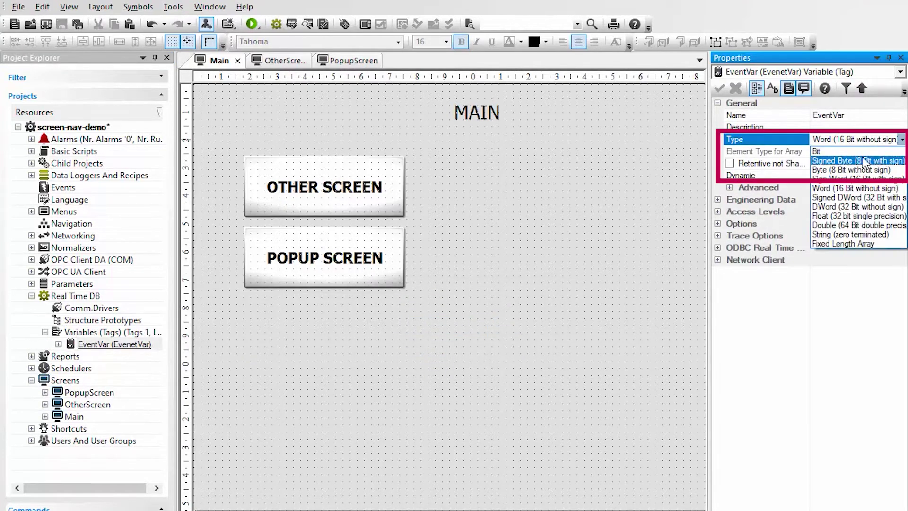
{"action": "left_click", "coordinate": [832, 151]}
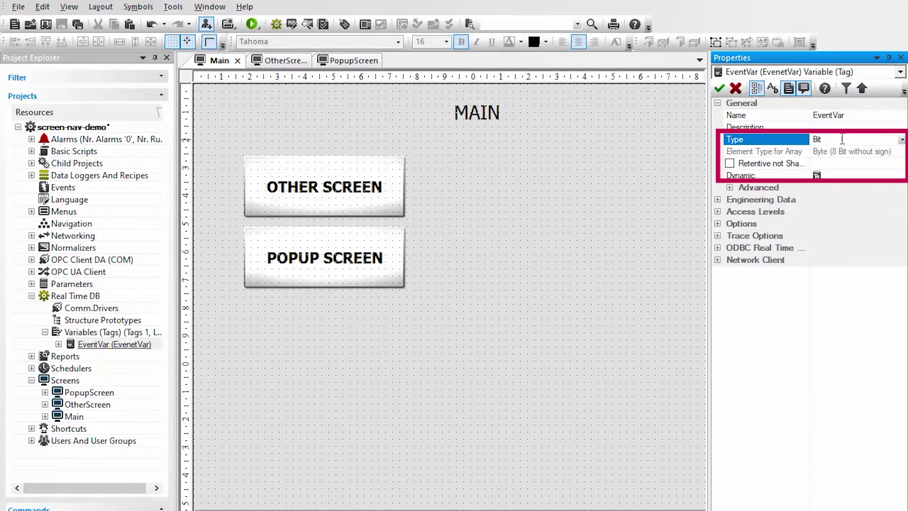
{"action": "left_click", "coordinate": [562, 362]}
Add a new event object to the project's Events resource, keeping its default name.
{"action": "right_click", "coordinate": [56, 187]}
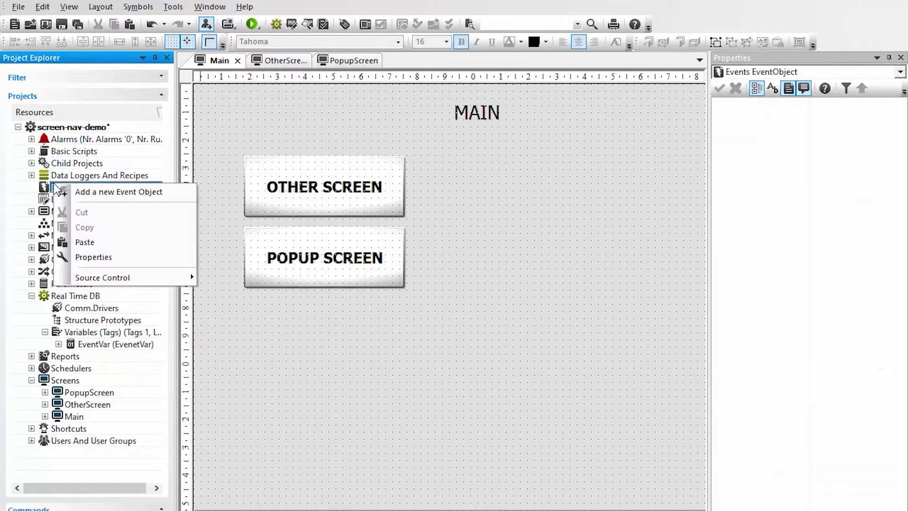
{"action": "left_click", "coordinate": [89, 194]}
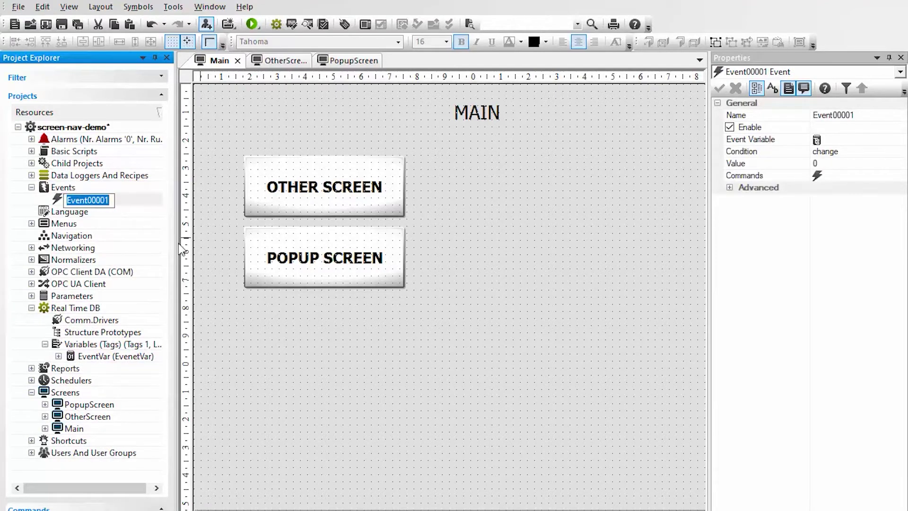
{"action": "left_click", "coordinate": [299, 365]}
{"action": "left_click", "coordinate": [131, 204]}
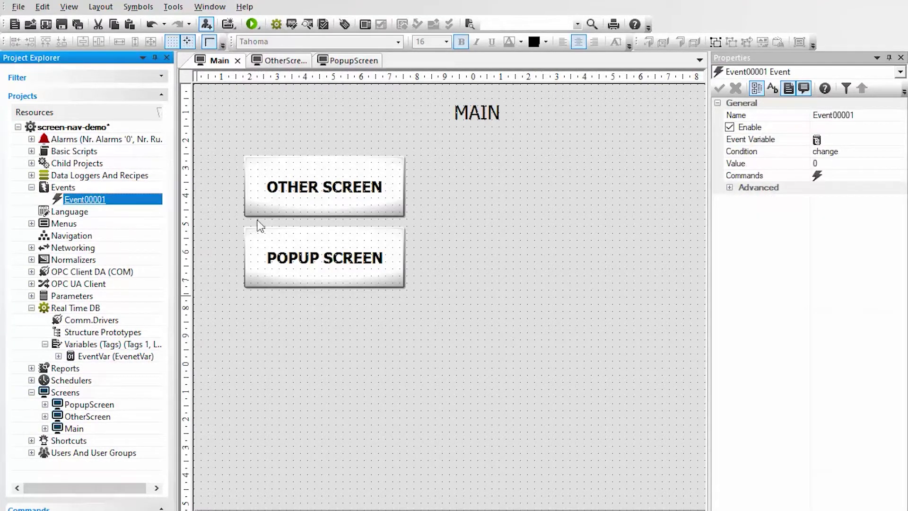
Assign EventVar as the event variable of the new event and apply the change.
{"action": "left_click", "coordinate": [851, 139]}
{"action": "left_click", "coordinate": [901, 140]}
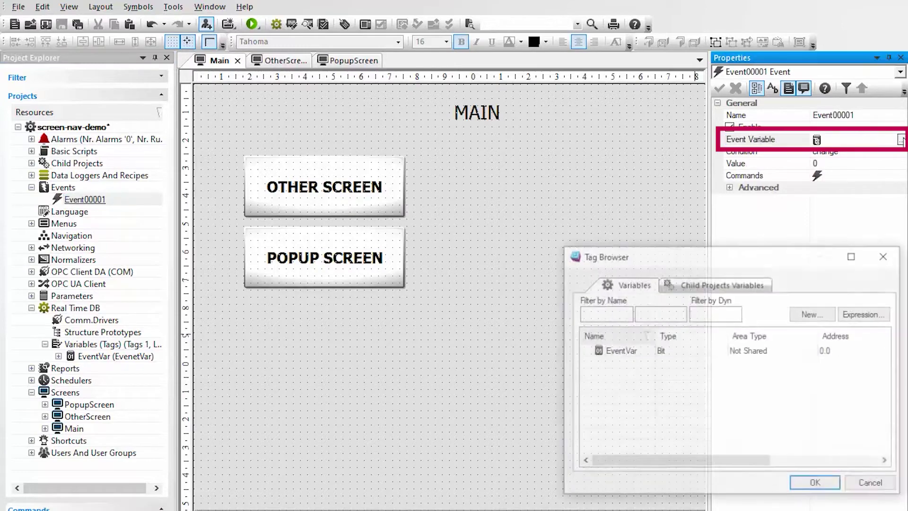
{"action": "left_click", "coordinate": [627, 351]}
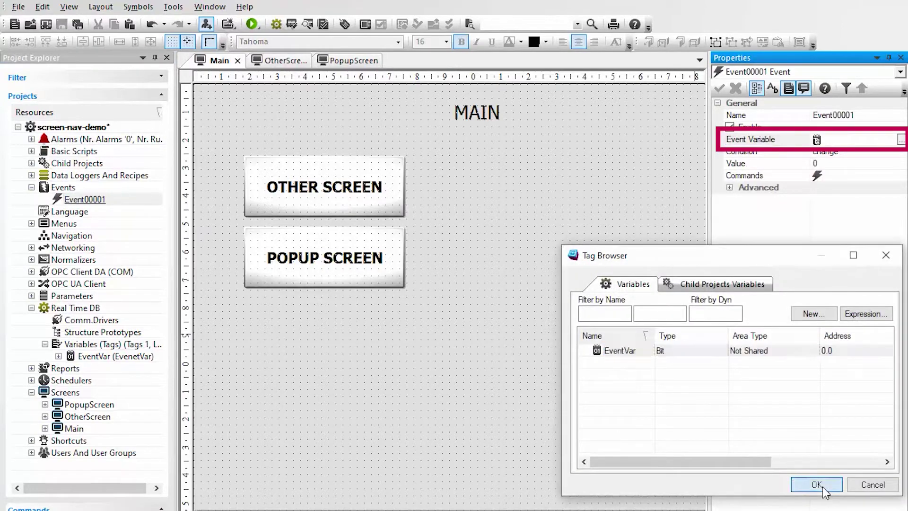
{"action": "left_click", "coordinate": [816, 484]}
{"action": "left_click", "coordinate": [722, 91]}
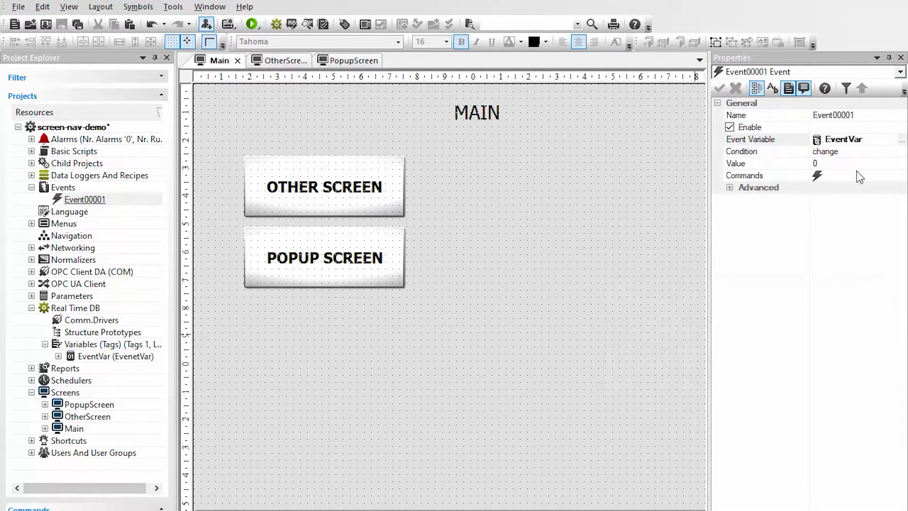
Set the event's condition to equal with value 1 and save the whole project.
{"action": "left_click", "coordinate": [835, 163]}
{"action": "left_click", "coordinate": [888, 152]}
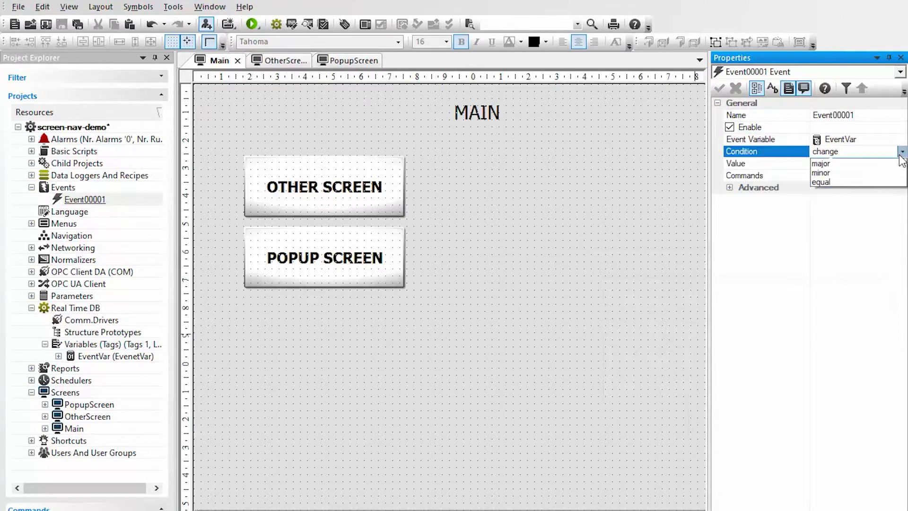
{"action": "left_click", "coordinate": [850, 192]}
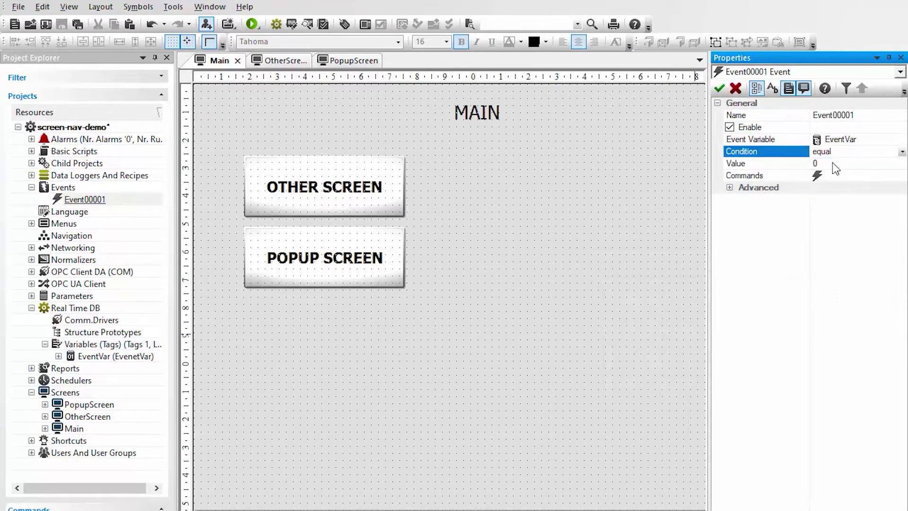
{"action": "left_click", "coordinate": [816, 163]}
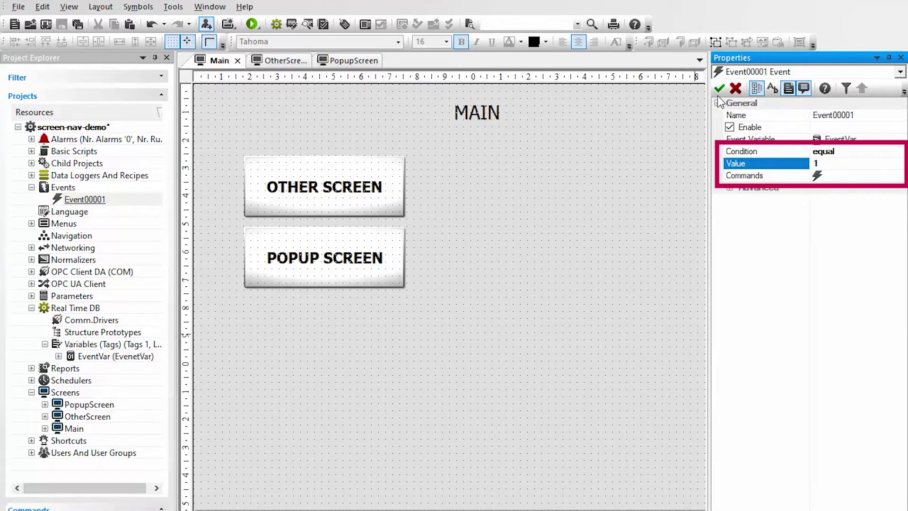
{"action": "left_click", "coordinate": [657, 189]}
{"action": "left_click", "coordinate": [78, 24]}
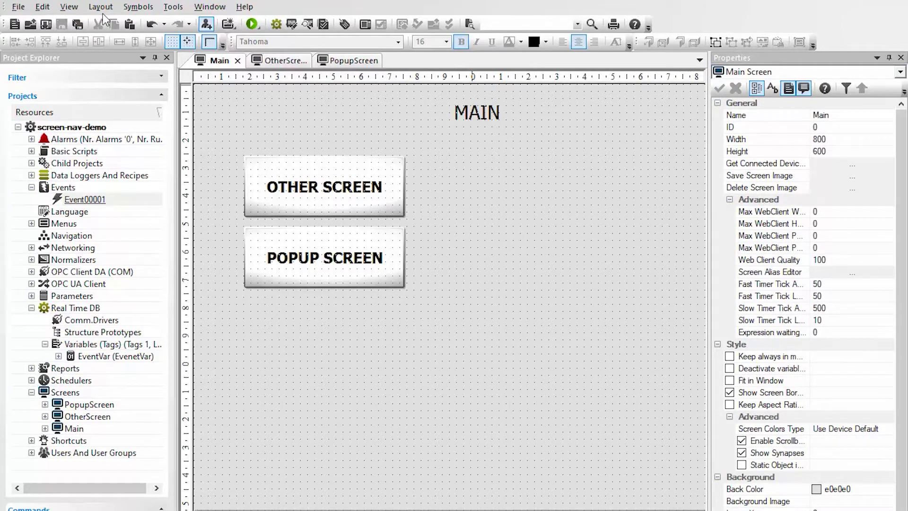
Place a round blue push button beside the POPUP SCREEN button on Main, and close the Toolbox.
{"action": "left_click", "coordinate": [69, 6]}
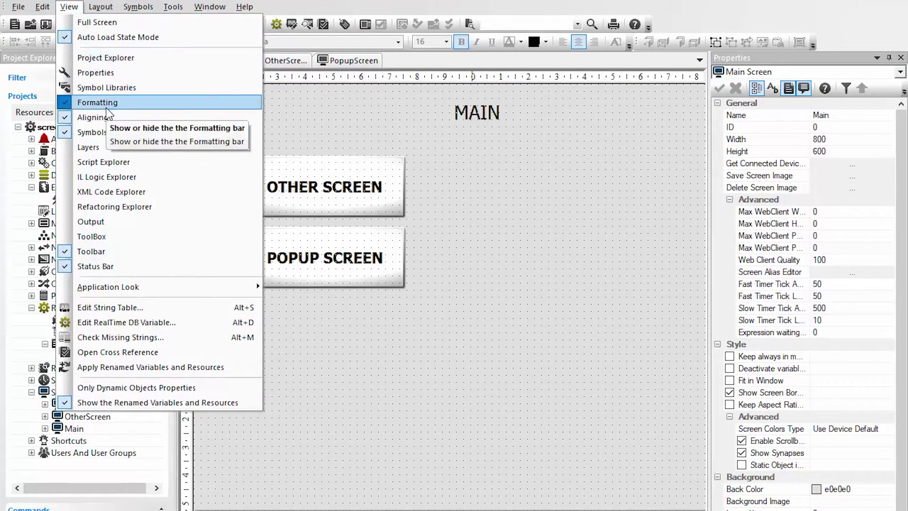
{"action": "left_click", "coordinate": [101, 236]}
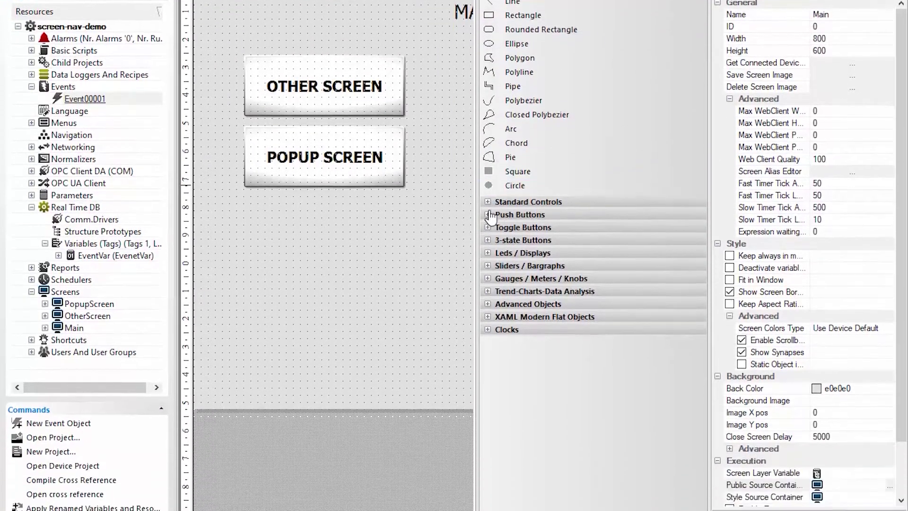
{"action": "left_click", "coordinate": [490, 214]}
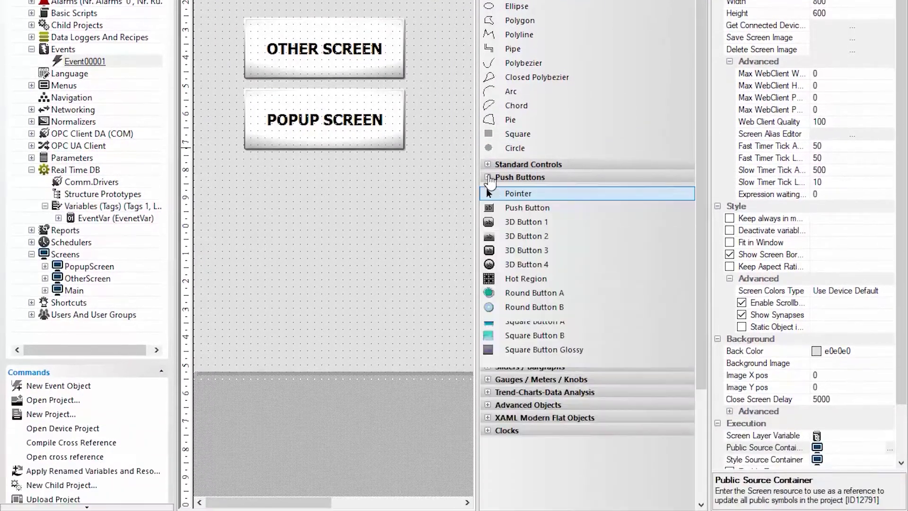
{"action": "left_click_drag", "start_coordinate": [546, 452], "coordinate": [432, 128]}
{"action": "left_click_drag", "start_coordinate": [444, 166], "coordinate": [382, 149]}
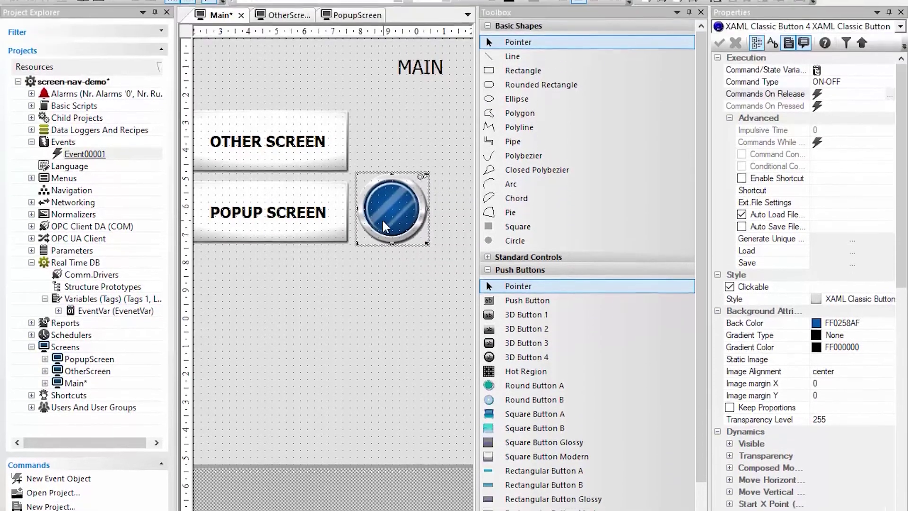
{"action": "left_click", "coordinate": [428, 171]}
{"action": "left_click", "coordinate": [701, 59]}
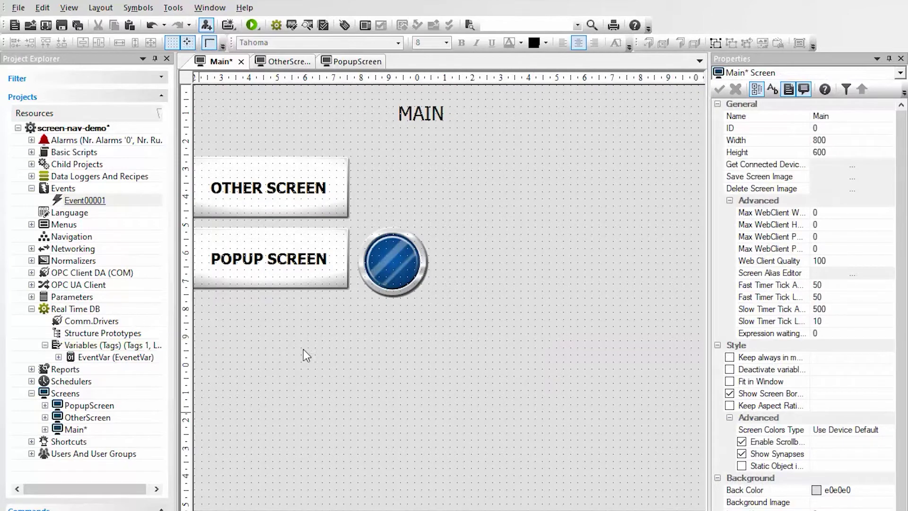
Link EventVar to the round blue button as its command/state variable and save the whole project.
{"action": "left_click", "coordinate": [84, 357]}
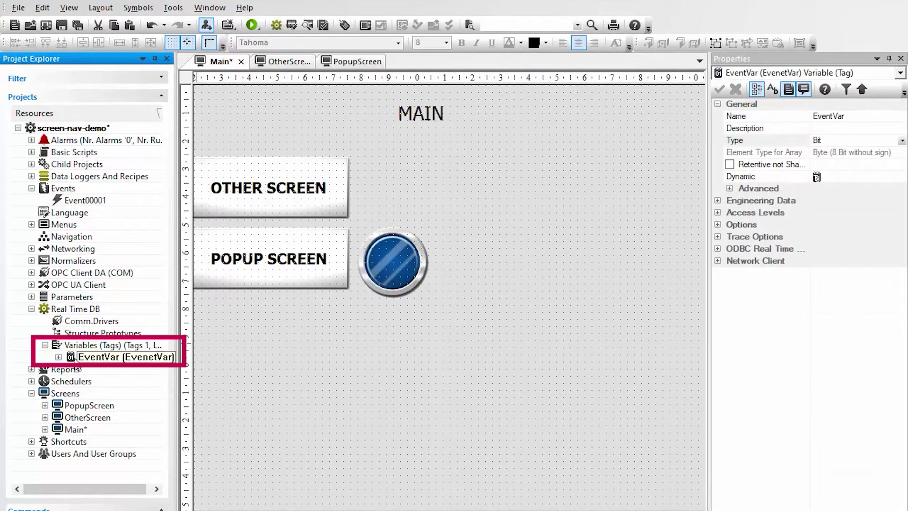
{"action": "left_click_drag", "start_coordinate": [77, 368], "coordinate": [391, 270]}
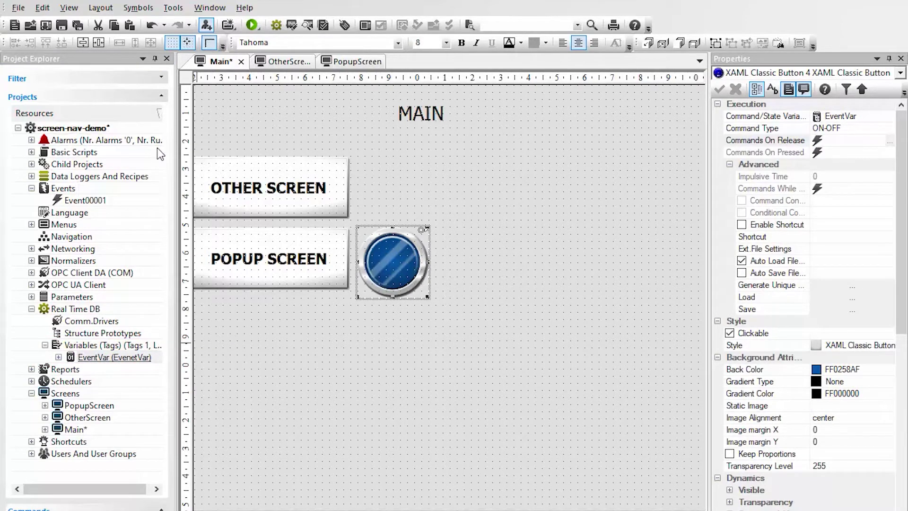
{"action": "left_click", "coordinate": [77, 24]}
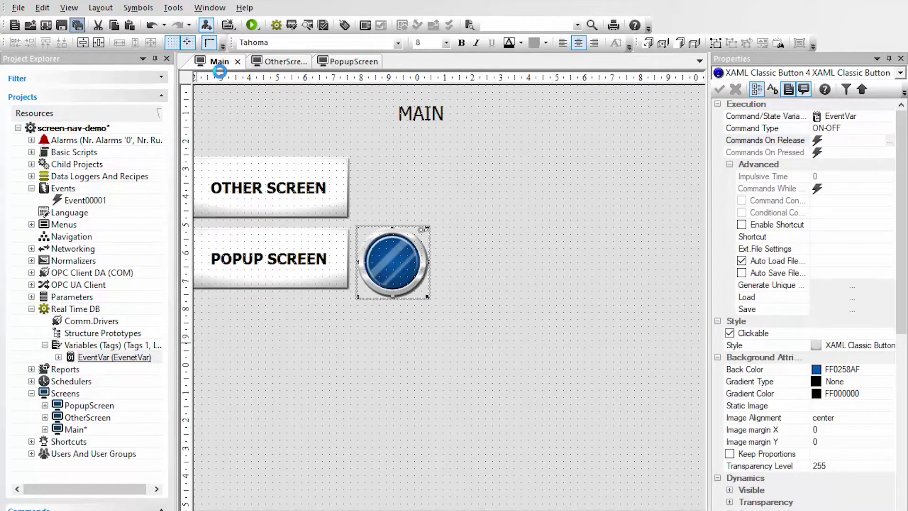
Add a screen command to the event that opens PopupScreen with the Open normal (screen change) action.
{"action": "left_click", "coordinate": [85, 200]}
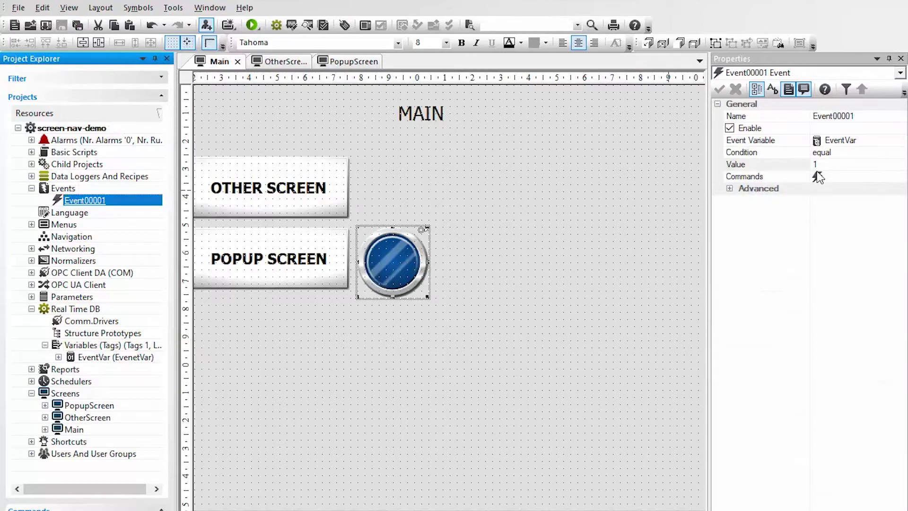
{"action": "left_click", "coordinate": [838, 178]}
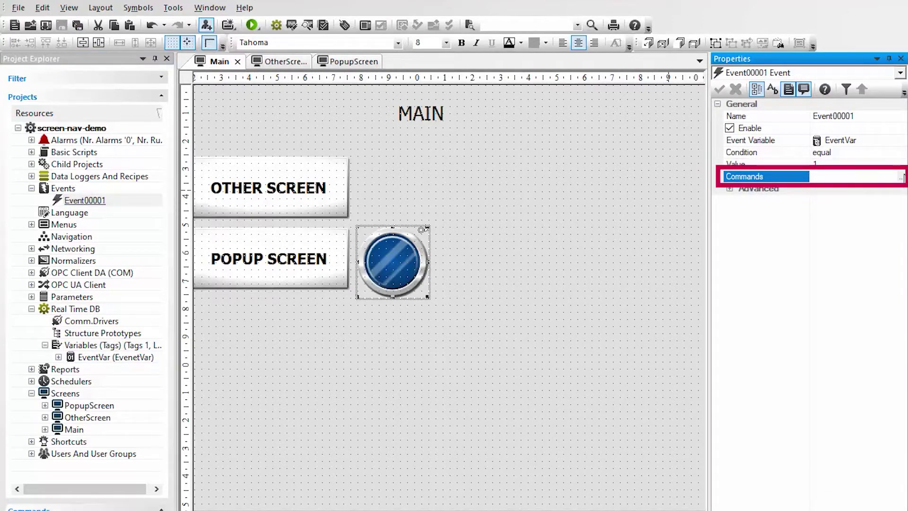
{"action": "left_click", "coordinate": [902, 177]}
{"action": "left_click", "coordinate": [837, 74]}
{"action": "left_click", "coordinate": [626, 28]}
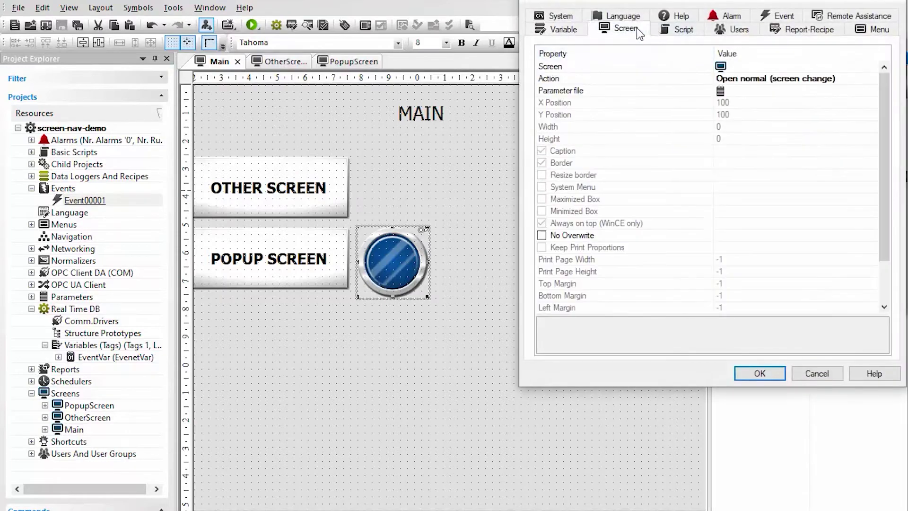
{"action": "left_click", "coordinate": [822, 66]}
{"action": "left_click", "coordinate": [872, 67]}
{"action": "left_click", "coordinate": [438, 244]}
{"action": "left_click", "coordinate": [621, 358]}
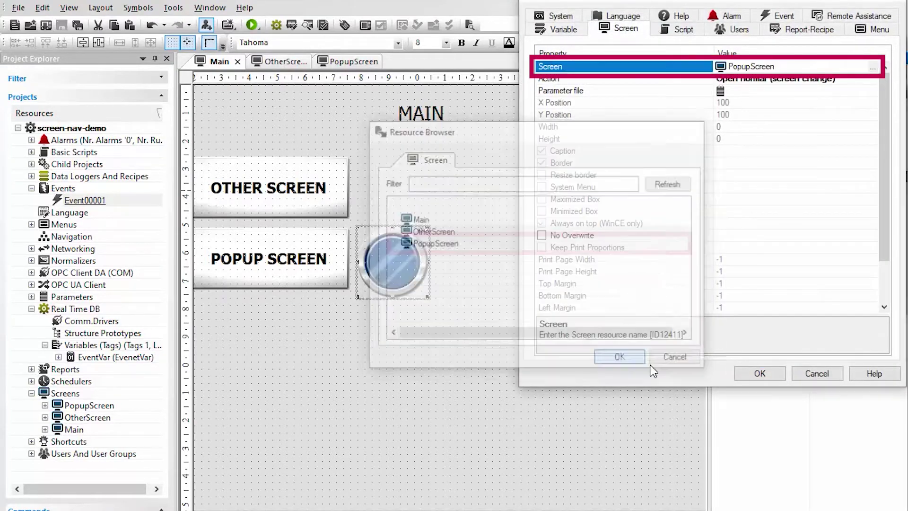
{"action": "left_click", "coordinate": [760, 373]}
{"action": "left_click", "coordinate": [839, 239]}
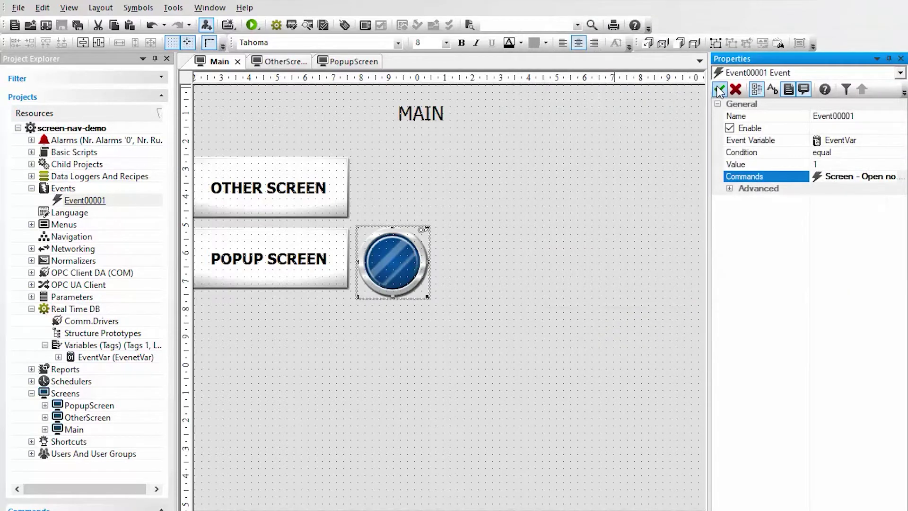
Review the round blue button's link to EventVar on the Main screen.
{"action": "left_click", "coordinate": [603, 172]}
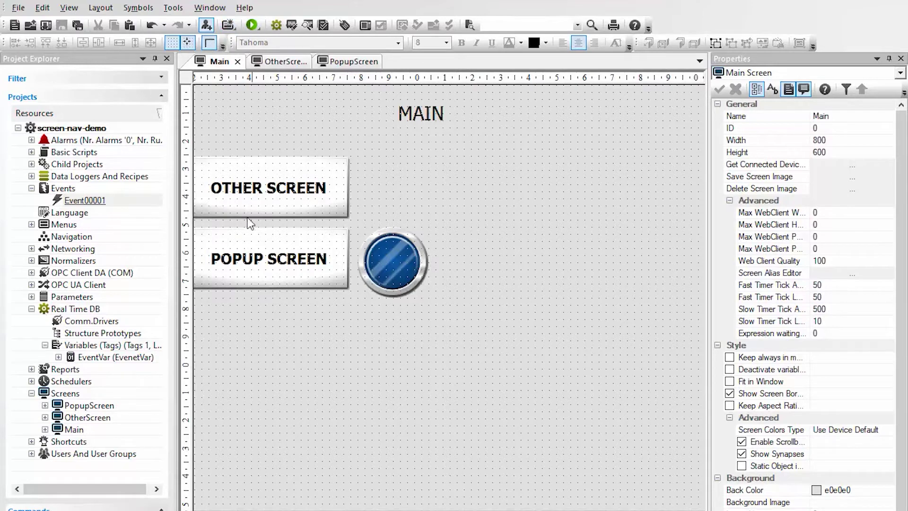
{"action": "left_click", "coordinate": [109, 359]}
{"action": "left_click_drag", "start_coordinate": [109, 359], "coordinate": [406, 279]}
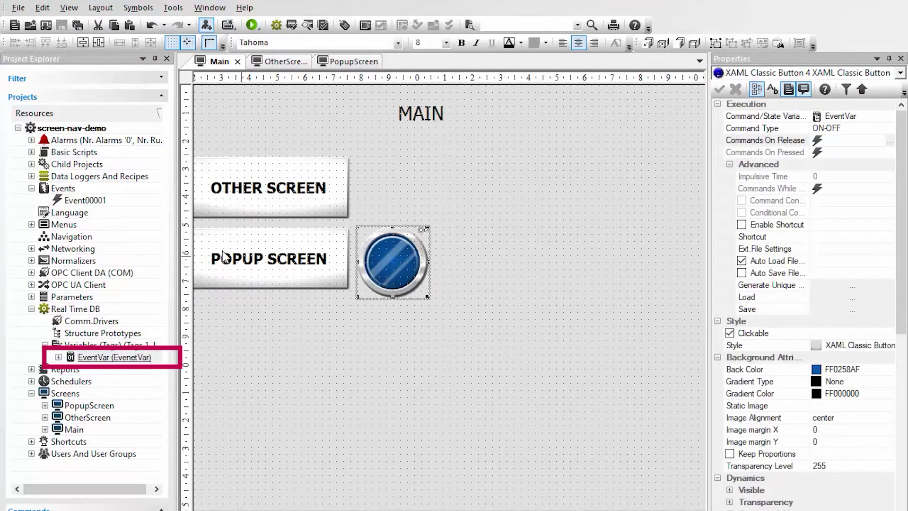
Change the event's PopupScreen command action to Open modal (pop-up screen) and save the whole project.
{"action": "left_click", "coordinate": [124, 201]}
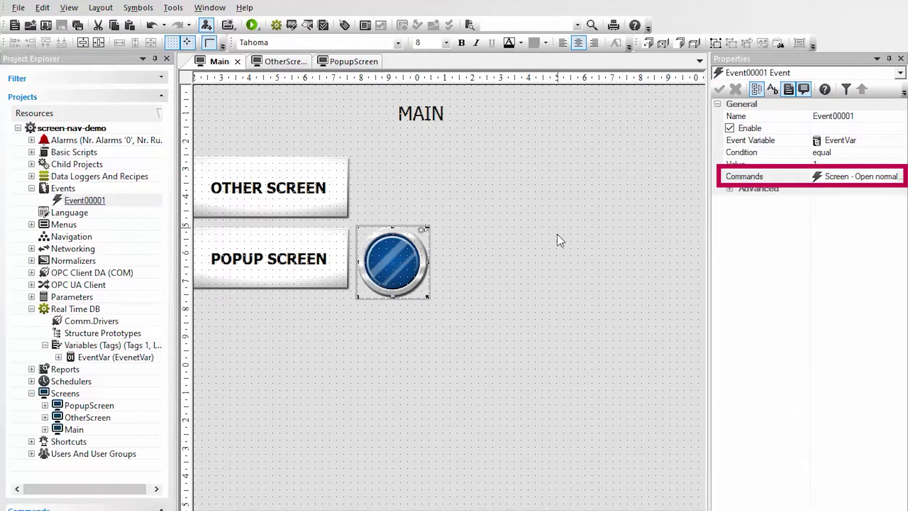
{"action": "key", "text": "F2"}
{"action": "left_click", "coordinate": [902, 177]}
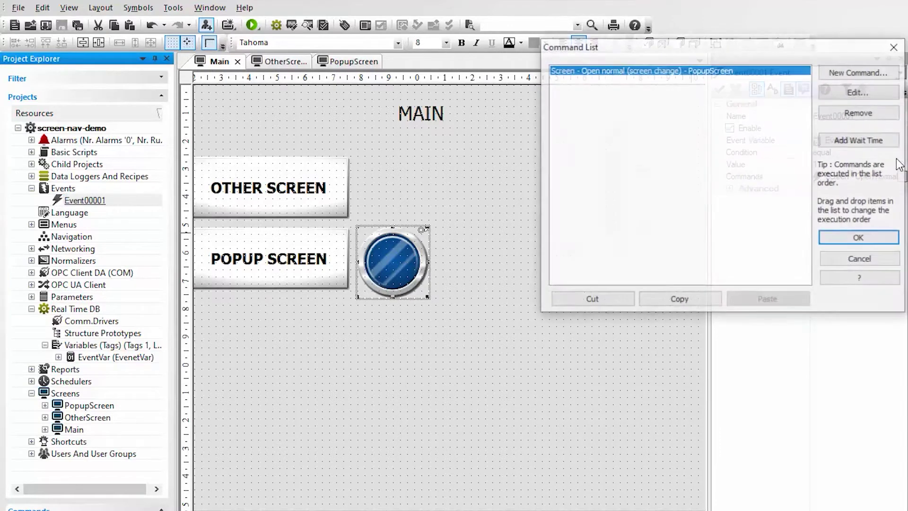
{"action": "left_click", "coordinate": [837, 95]}
{"action": "left_click", "coordinate": [846, 83]}
{"action": "left_click", "coordinate": [872, 78]}
{"action": "left_click", "coordinate": [738, 93]}
{"action": "left_click", "coordinate": [760, 373]}
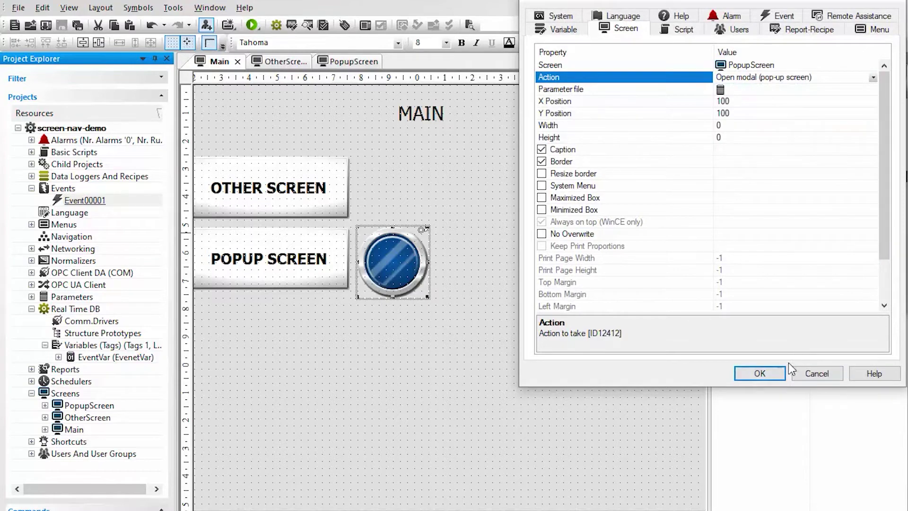
{"action": "left_click", "coordinate": [859, 238]}
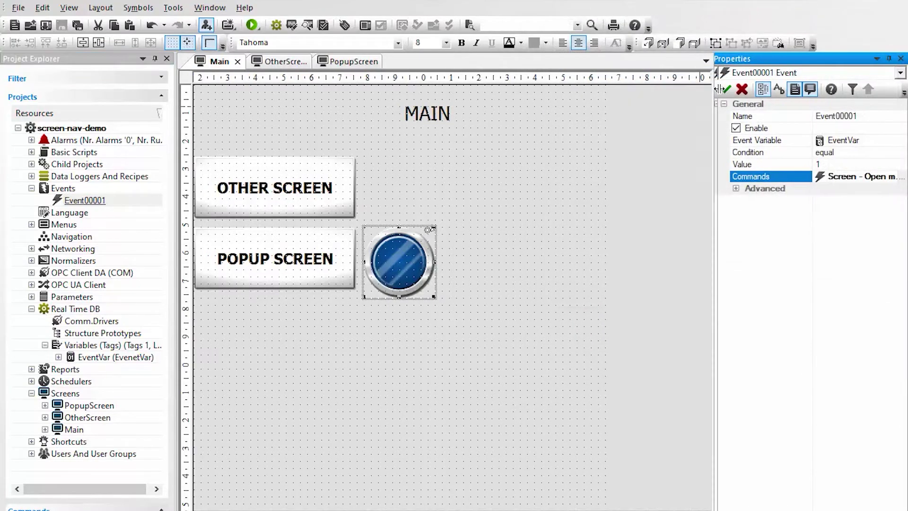
{"action": "left_click", "coordinate": [688, 107]}
{"action": "left_click", "coordinate": [84, 27]}
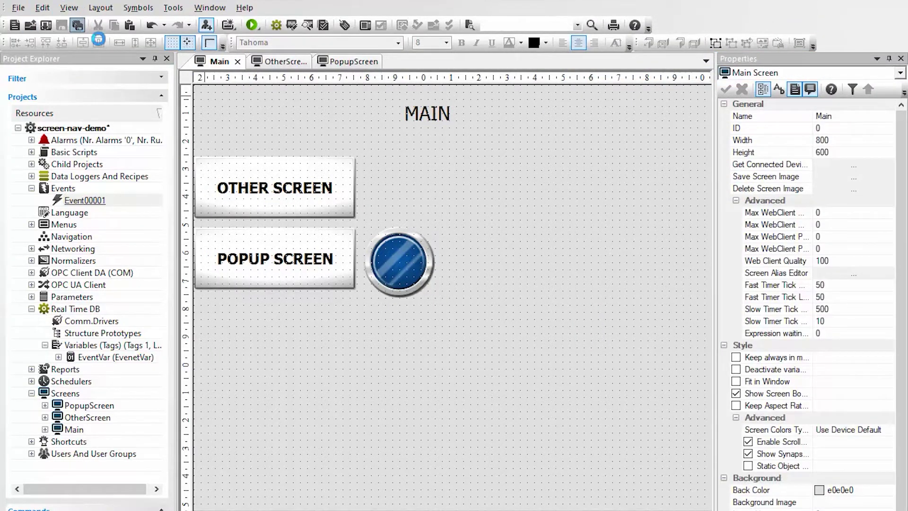
Run the project, dismiss the evaluation notice, and test opening the pop-up with the round blue button.
{"action": "left_click", "coordinate": [253, 26]}
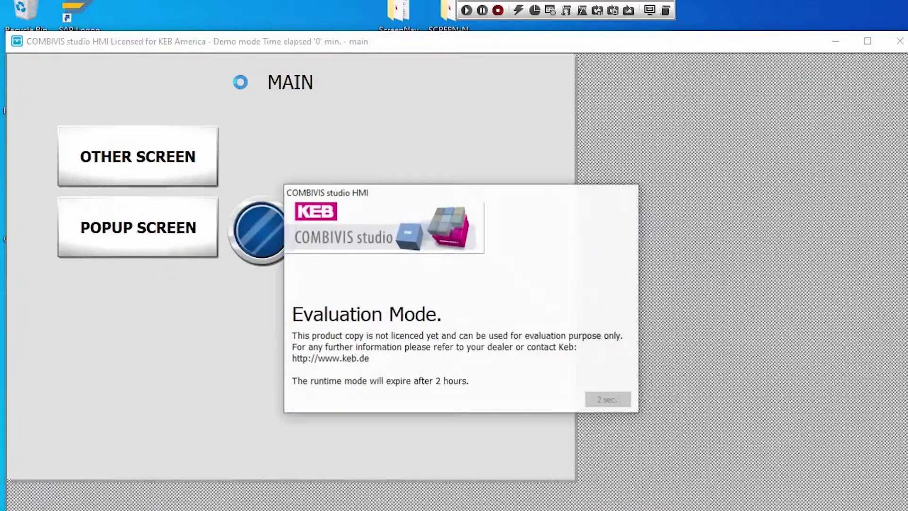
{"action": "left_click", "coordinate": [608, 399]}
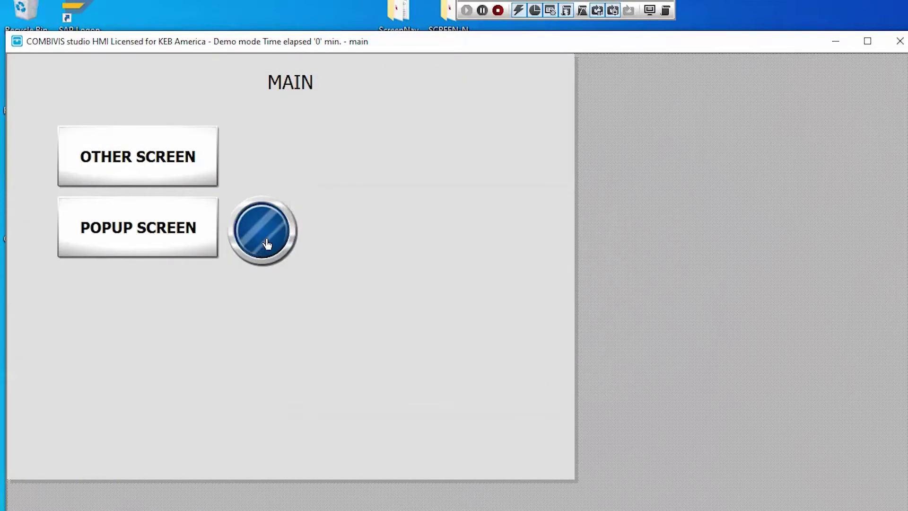
{"action": "left_click", "coordinate": [258, 226]}
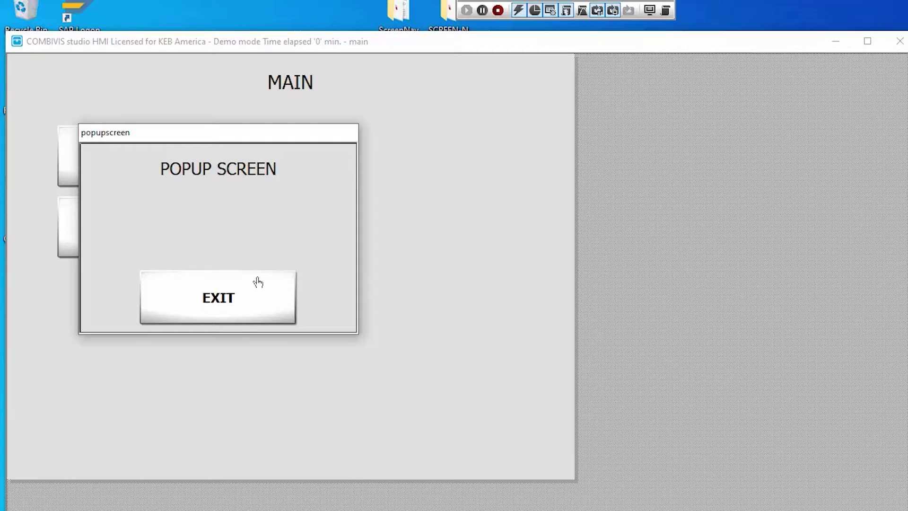
Exit the pop-up screen and close the running project.
{"action": "left_click", "coordinate": [253, 299]}
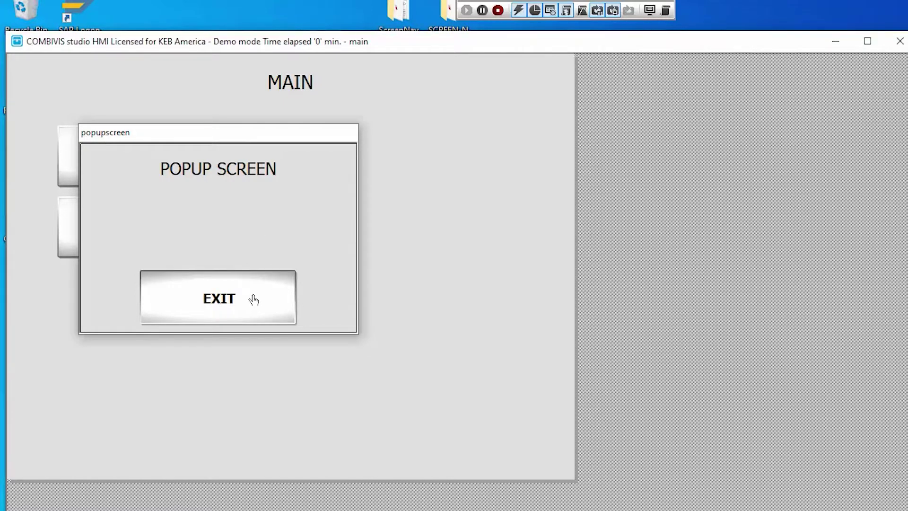
{"action": "left_click", "coordinate": [900, 41]}
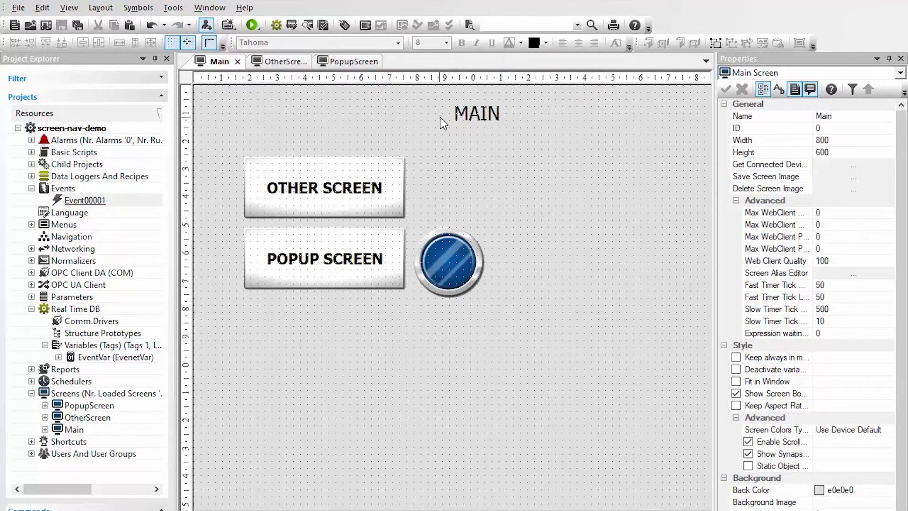
Add a new screen named StartupScreen to the project's screens.
{"action": "right_click", "coordinate": [120, 393]}
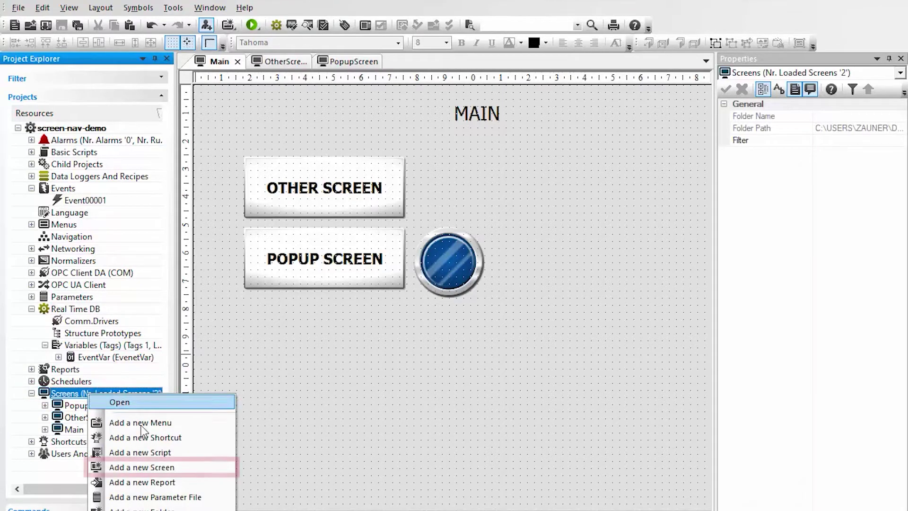
{"action": "left_click", "coordinate": [153, 468]}
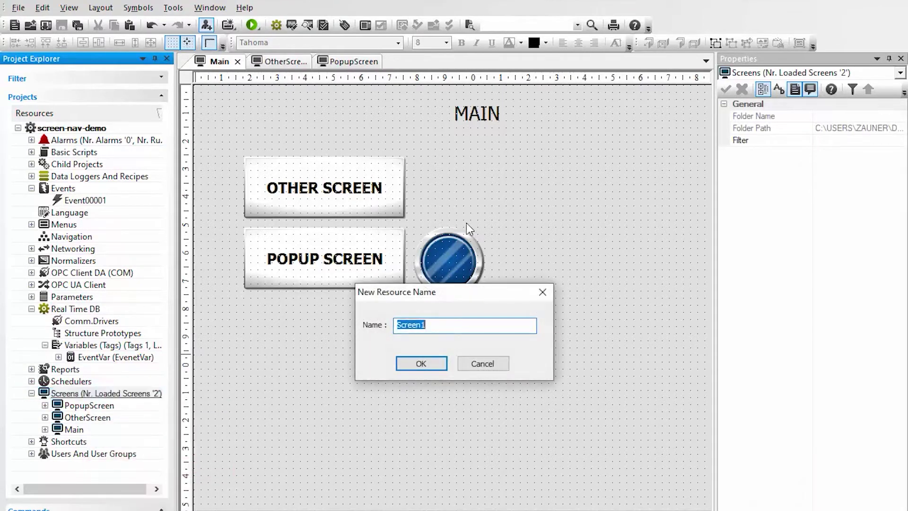
{"action": "type", "text": "StartupScreen"}
{"action": "key", "text": "Return"}
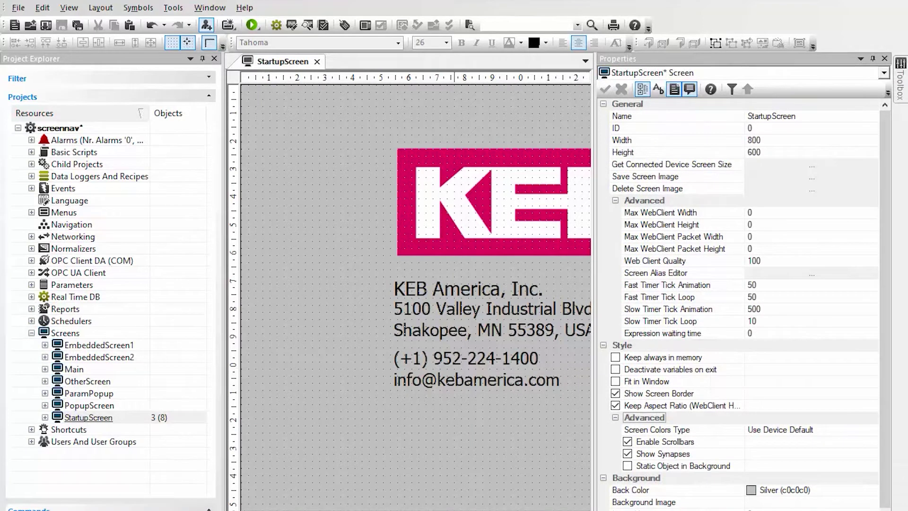
Copy the KEB logo and company contact text from the screennav project's StartupScreen into the new StartupScreen and save it.
{"action": "left_click", "coordinate": [482, 329]}
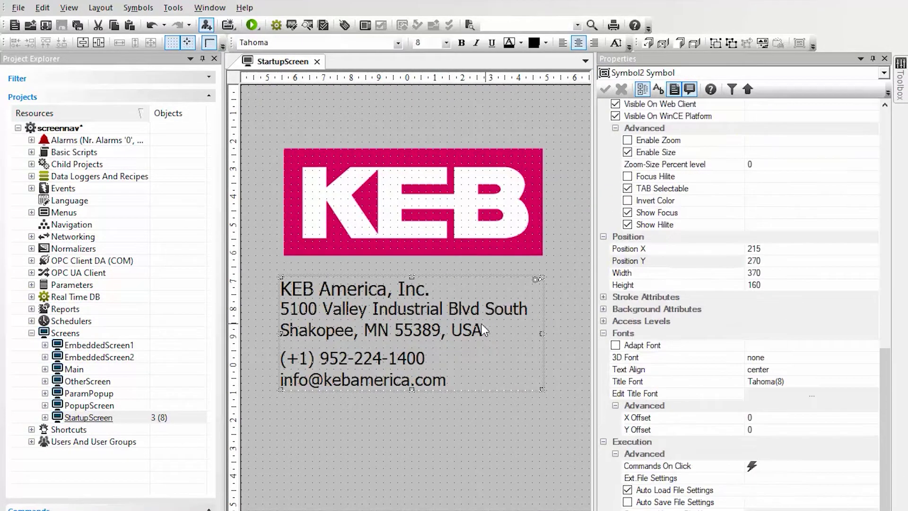
{"action": "left_click", "coordinate": [436, 241]}
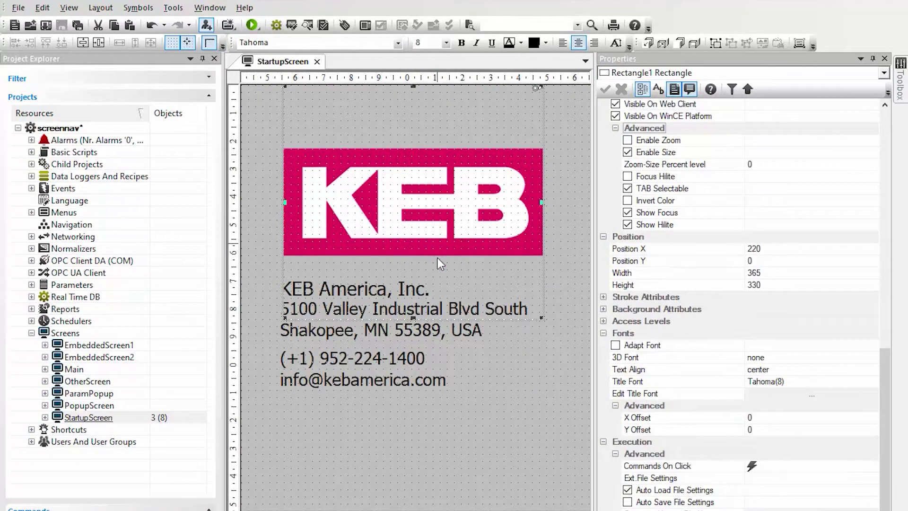
{"action": "left_click_drag", "start_coordinate": [507, 421], "coordinate": [401, 251]}
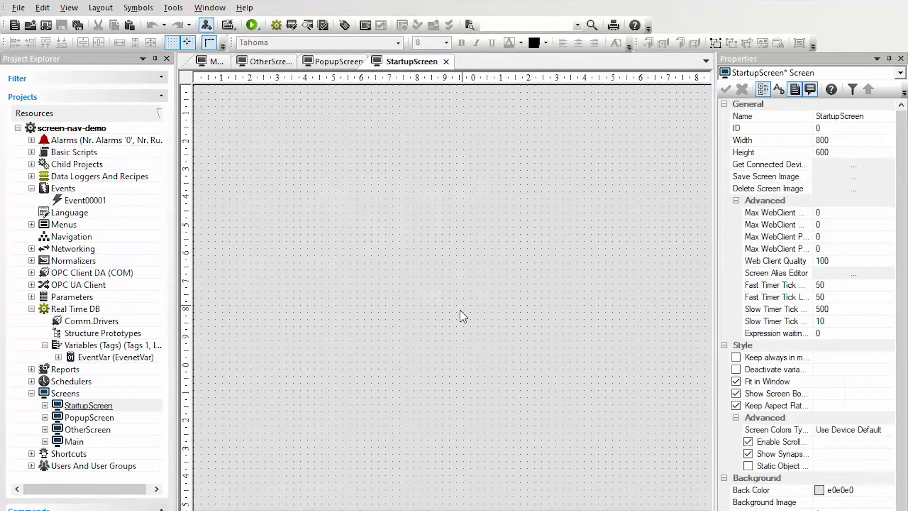
{"action": "key", "text": "ctrl+v"}
{"action": "left_click", "coordinate": [505, 461]}
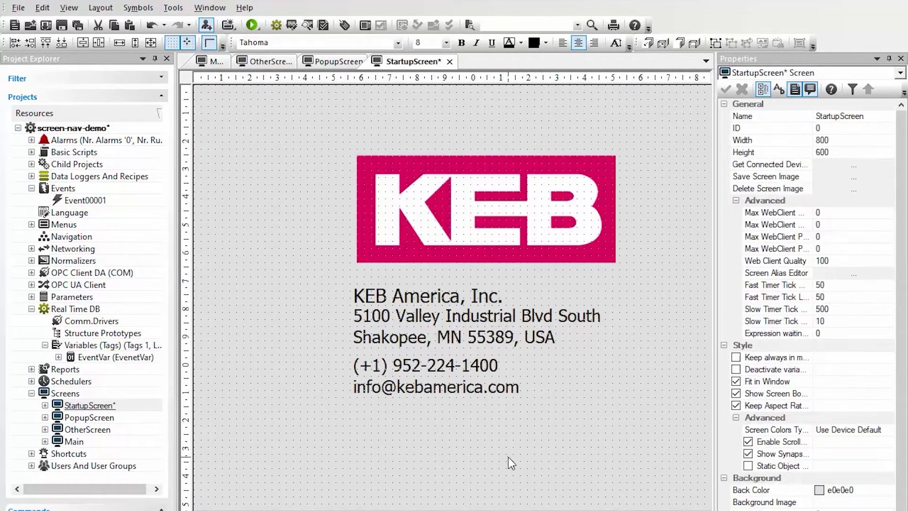
{"action": "key", "text": "ctrl+s"}
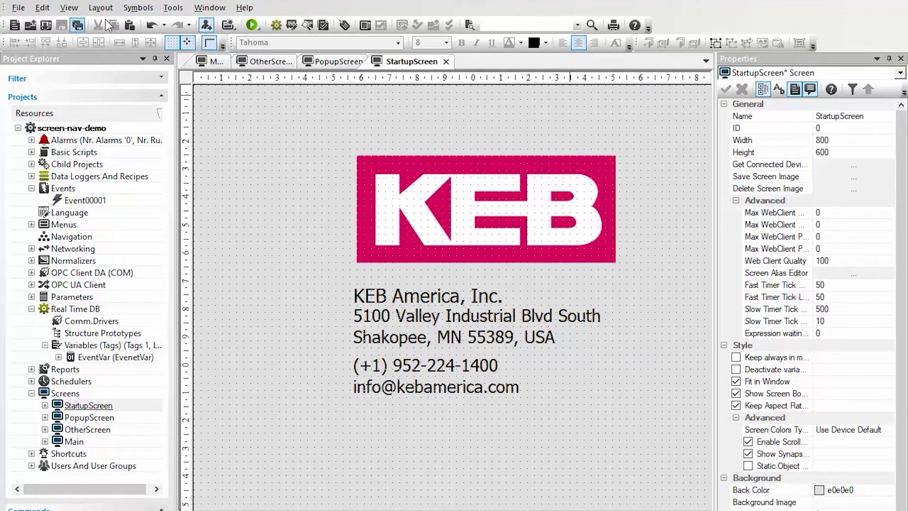
Place a basic rectangle on StartupScreen and move it to the screen's upper-left corner at position 0, 0.
{"action": "left_click", "coordinate": [171, 8]}
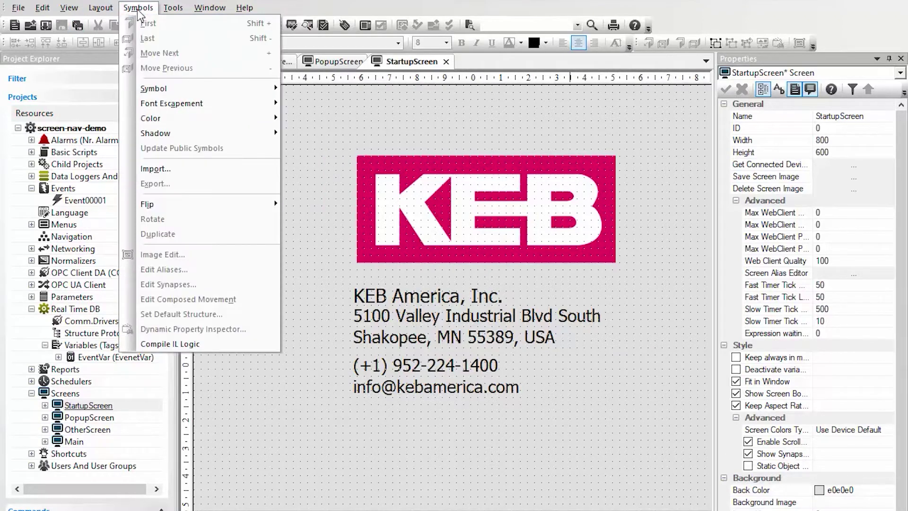
{"action": "mouse_move", "coordinate": [69, 8]}
{"action": "left_click", "coordinate": [90, 237]}
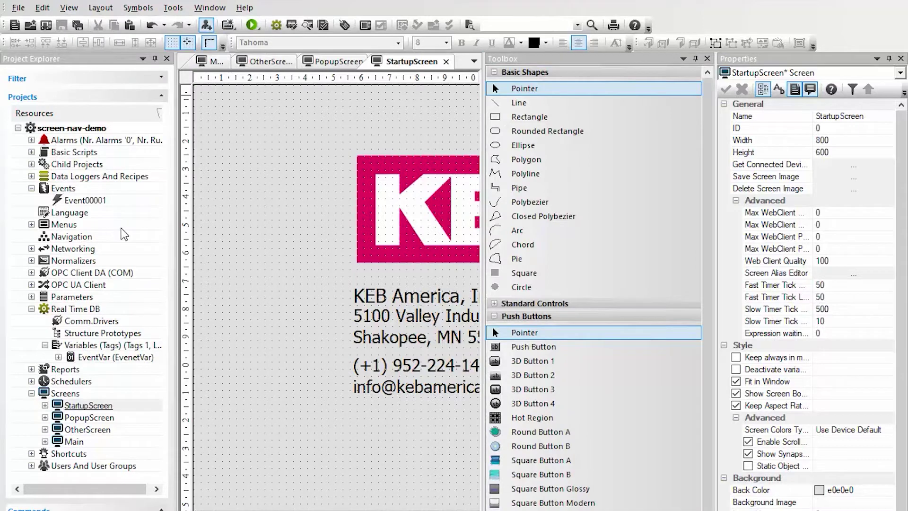
{"action": "left_click", "coordinate": [524, 118]}
{"action": "left_click", "coordinate": [233, 117]}
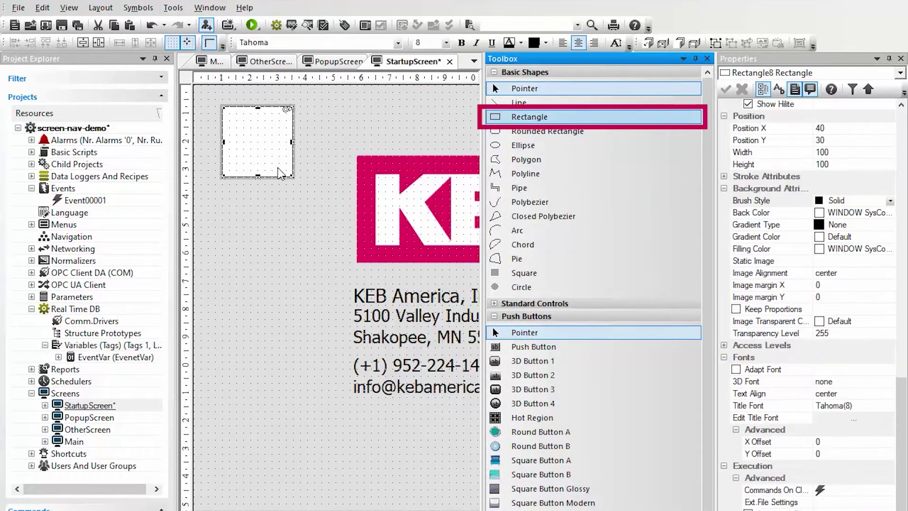
{"action": "left_click_drag", "start_coordinate": [246, 132], "coordinate": [219, 113]}
{"action": "left_click", "coordinate": [708, 58]}
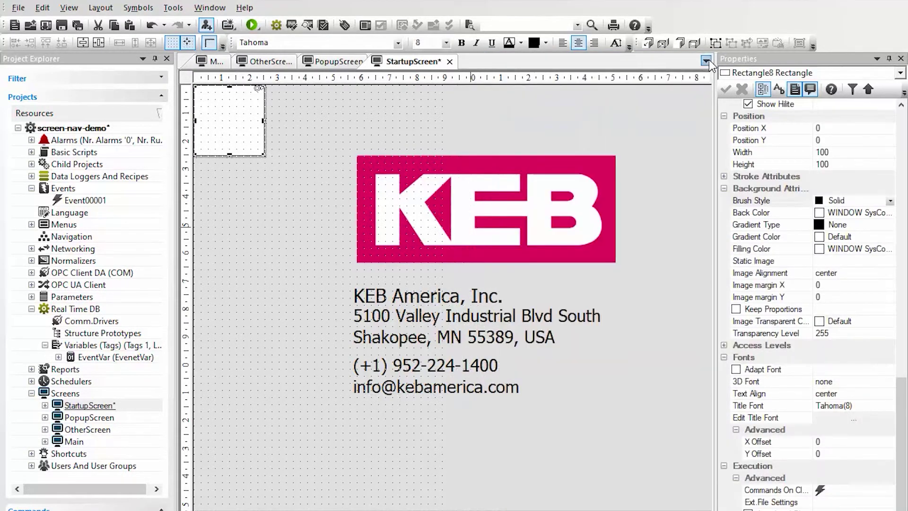
Set the rectangle's width to 800 and height to 600 so it covers the whole StartupScreen.
{"action": "left_click", "coordinate": [835, 152]}
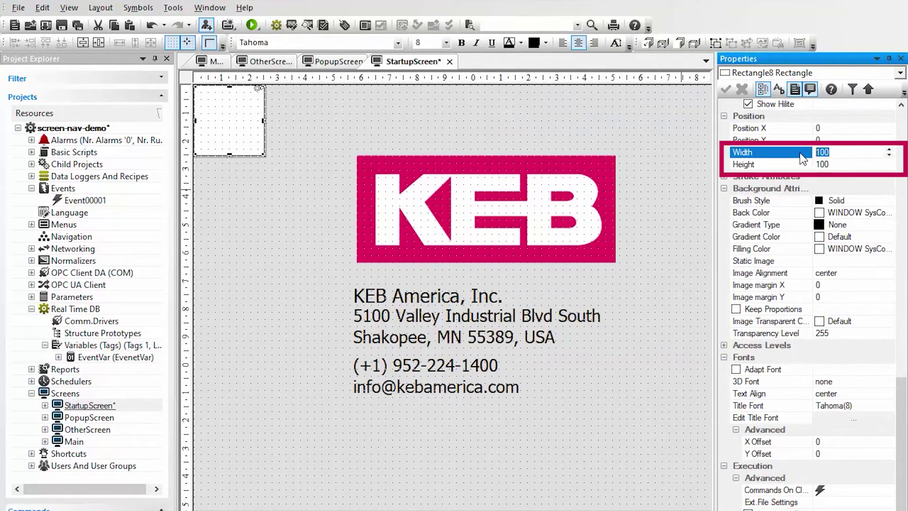
{"action": "type", "text": "800"}
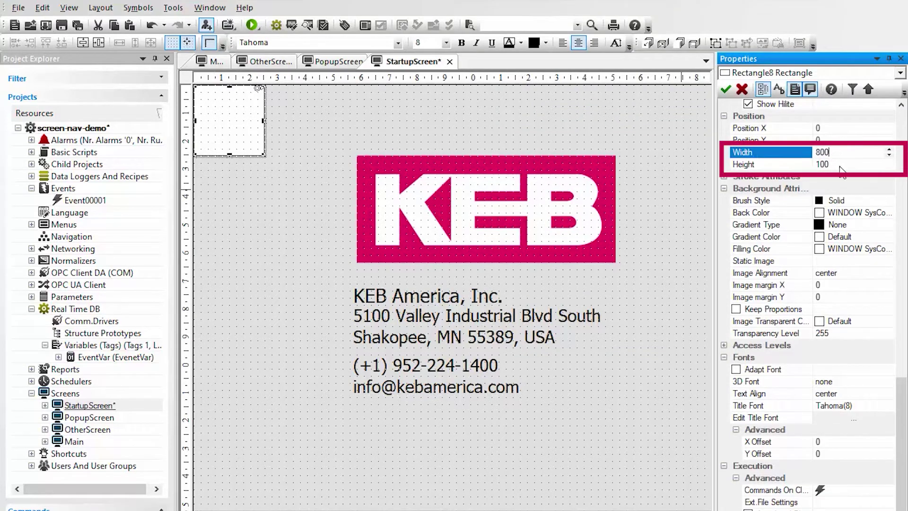
{"action": "left_click", "coordinate": [805, 165]}
{"action": "type", "text": "600"}
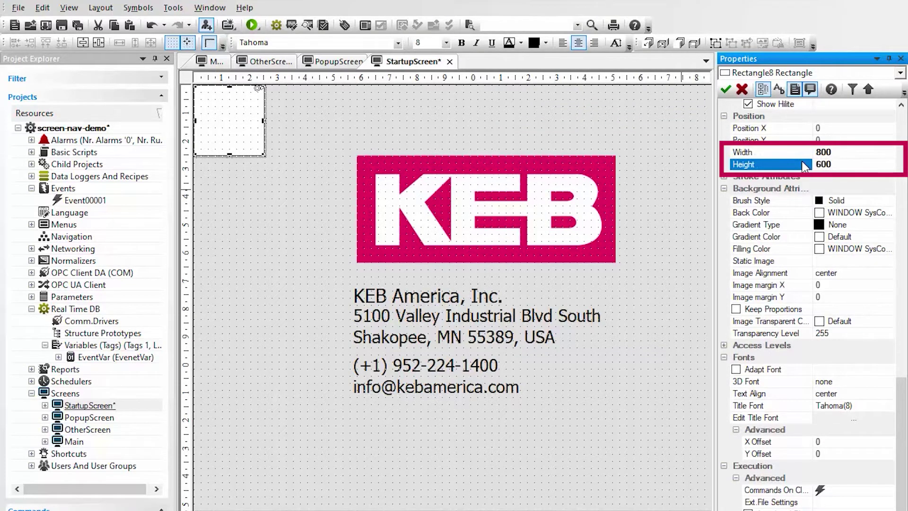
{"action": "key", "text": "Return"}
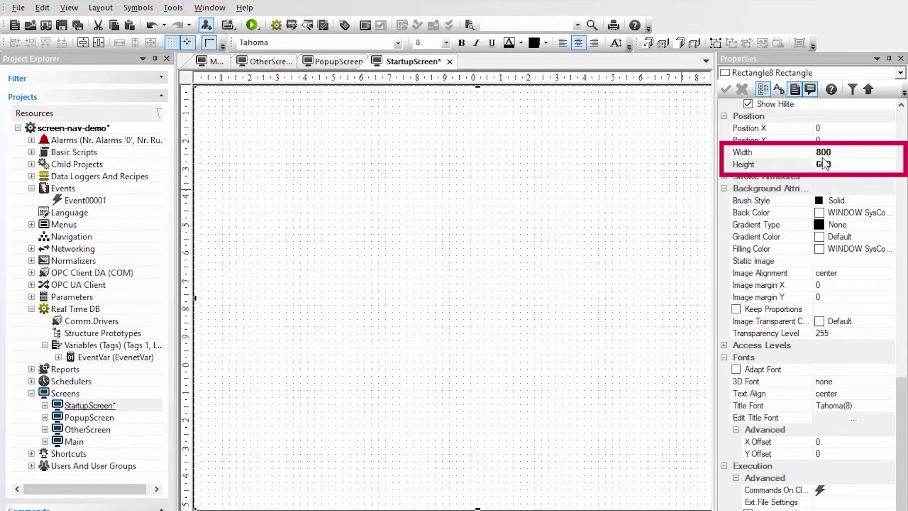
Make the full-screen rectangle transparent by setting its brush style to Null.
{"action": "left_click", "coordinate": [892, 201]}
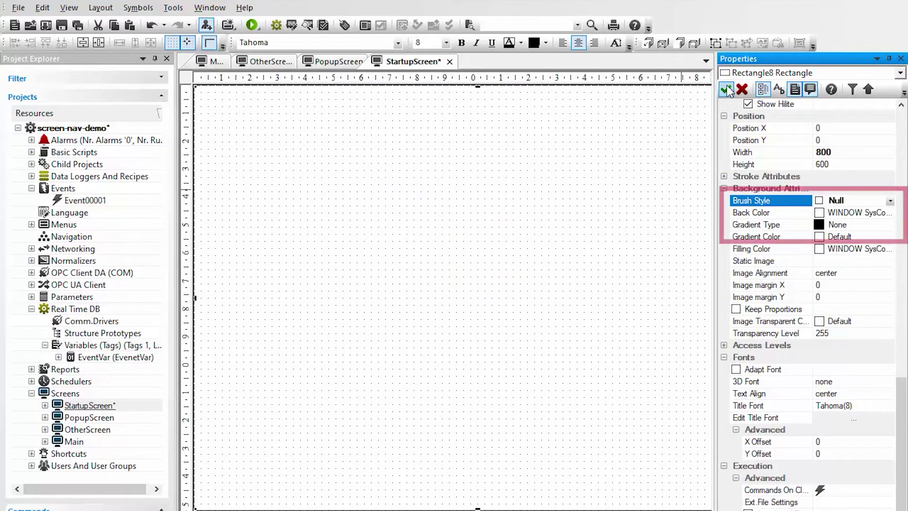
{"action": "left_click", "coordinate": [726, 90]}
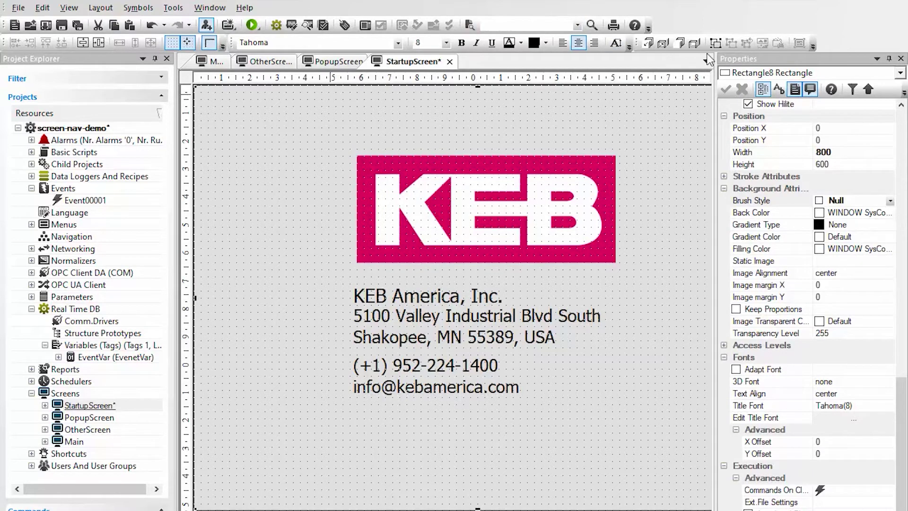
{"action": "left_click", "coordinate": [679, 46]}
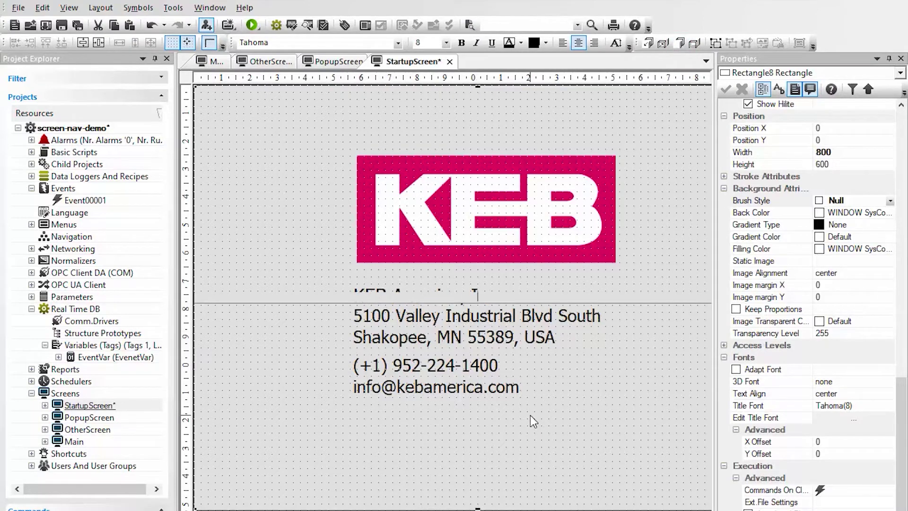
Give the transparent rectangle the title text CLICK TO CONTINUE.
{"action": "type", "text": "CLICK TO CONTINUE"}
{"action": "left_click", "coordinate": [530, 415]}
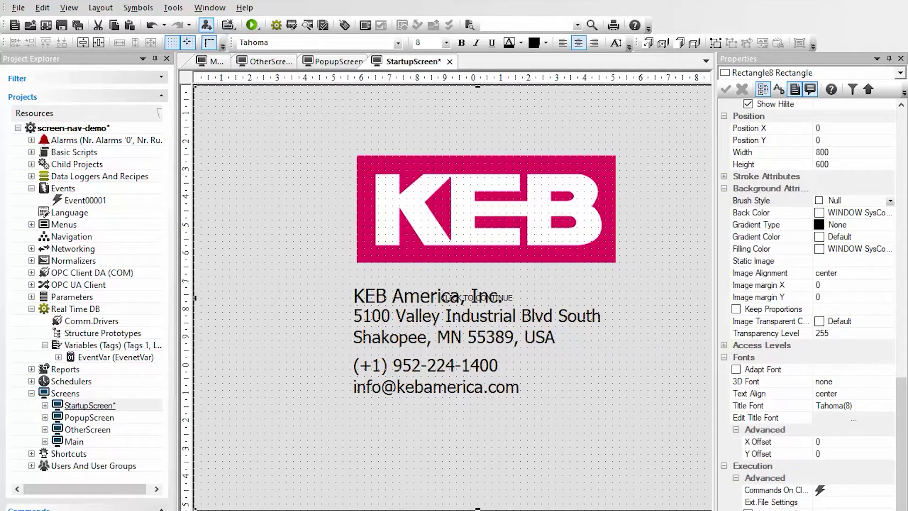
{"action": "left_click", "coordinate": [501, 453]}
{"action": "left_click", "coordinate": [543, 470]}
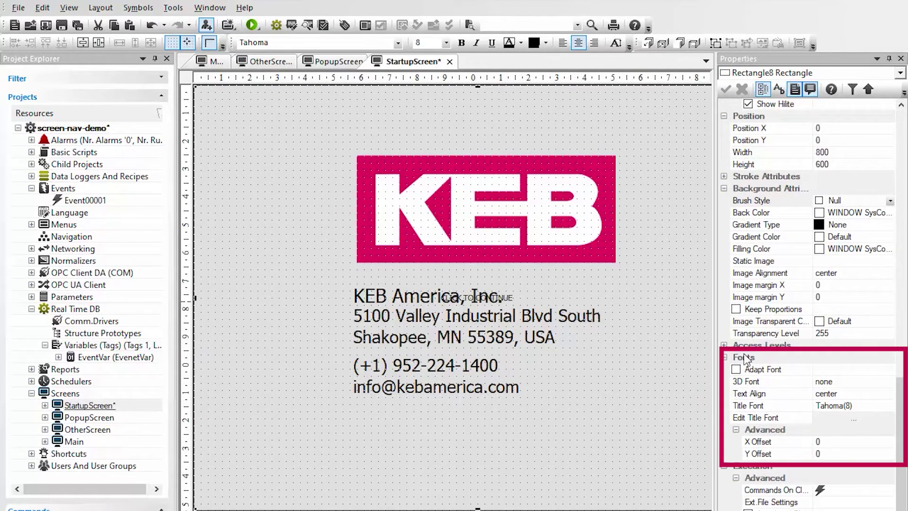
Align the rectangle's title text to bottom with a Y offset of 30.
{"action": "left_click", "coordinate": [835, 395]}
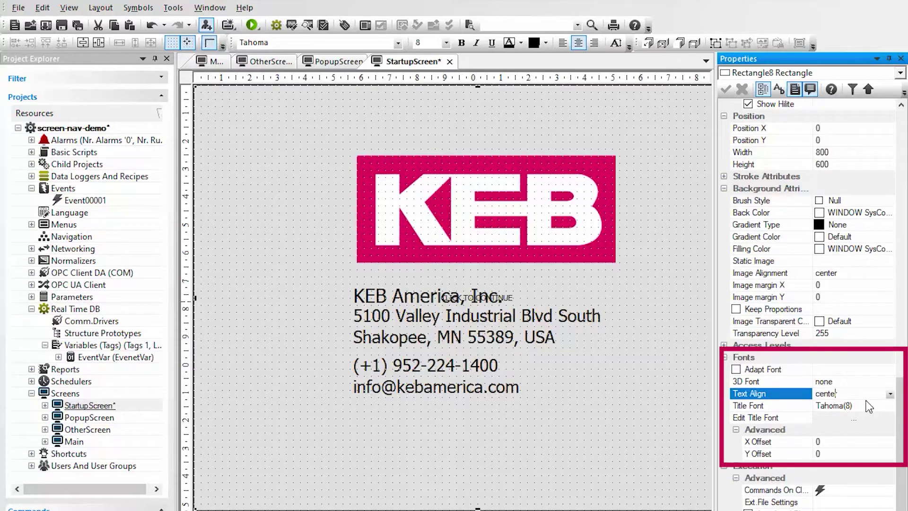
{"action": "left_click", "coordinate": [889, 394]}
{"action": "left_click", "coordinate": [846, 425]}
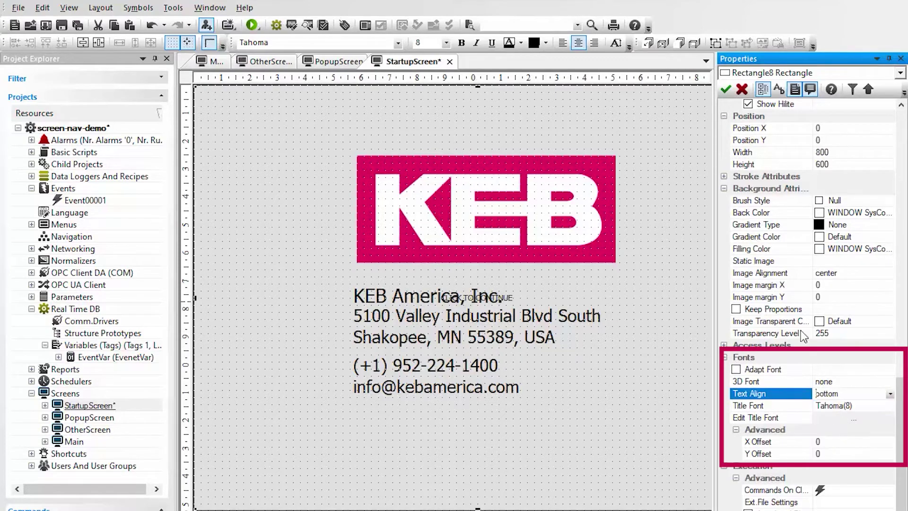
{"action": "left_click", "coordinate": [841, 455]}
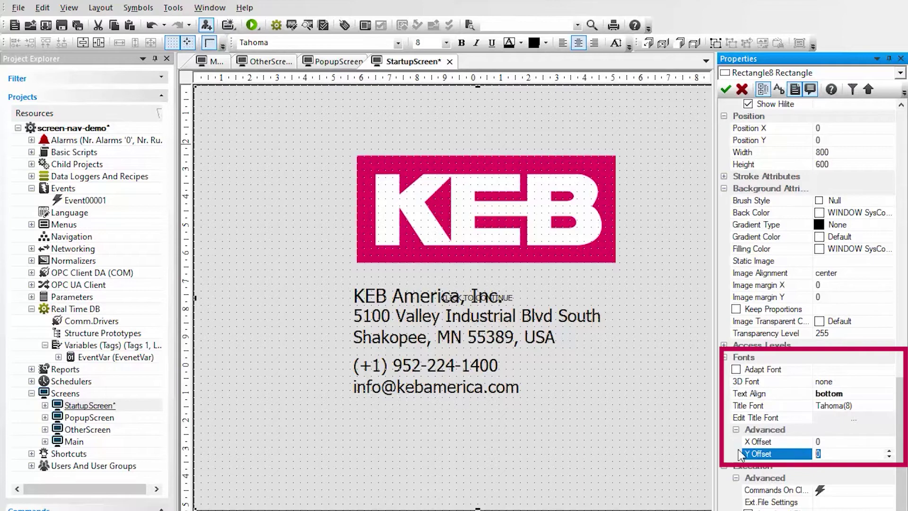
{"action": "type", "text": "30"}
{"action": "key", "text": "Return"}
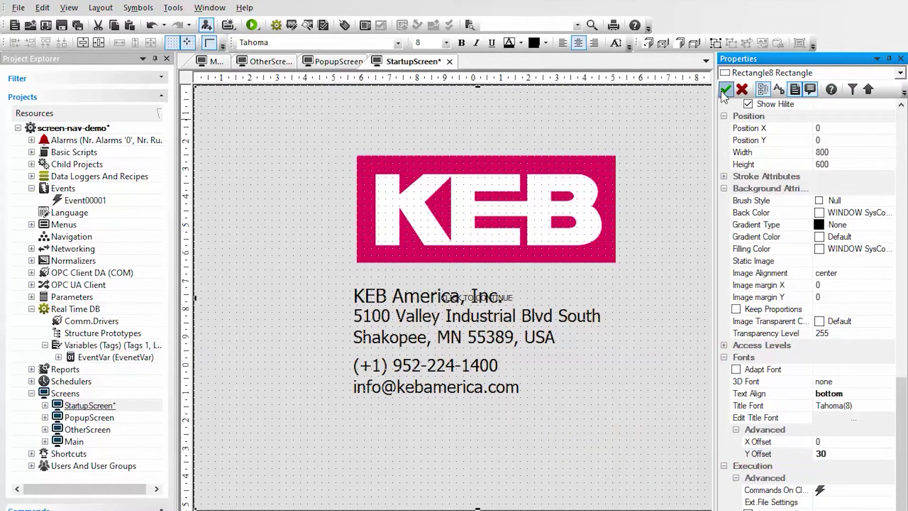
{"action": "left_click", "coordinate": [493, 505]}
{"action": "left_click", "coordinate": [493, 505]}
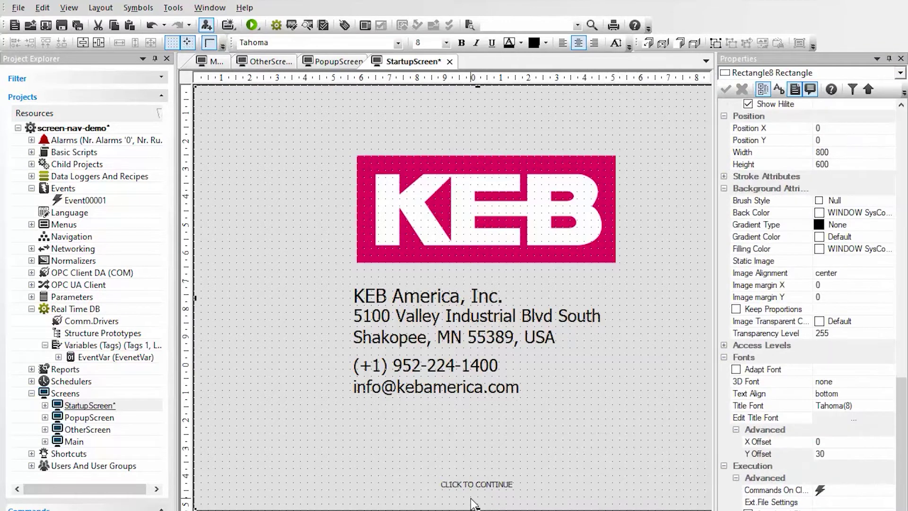
Set the CLICK TO CONTINUE text to font size 36 and save the whole project.
{"action": "left_click", "coordinate": [446, 43]}
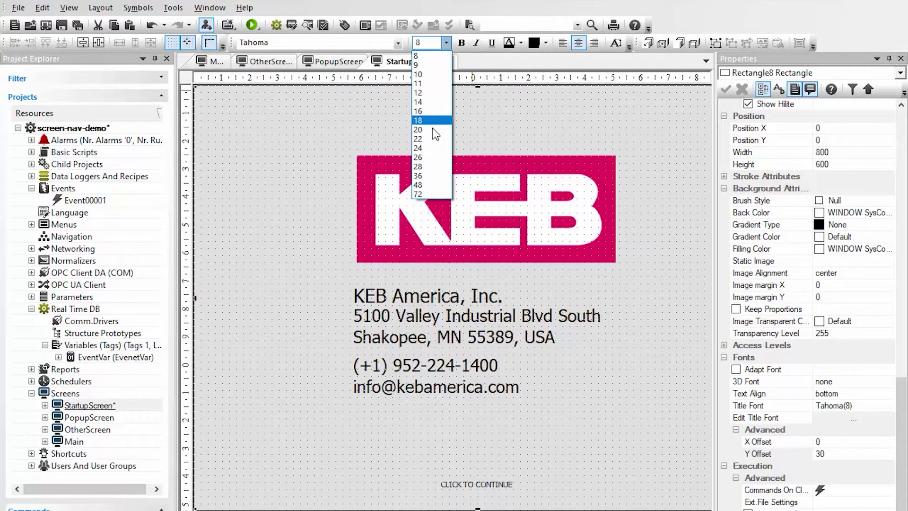
{"action": "left_click", "coordinate": [425, 181]}
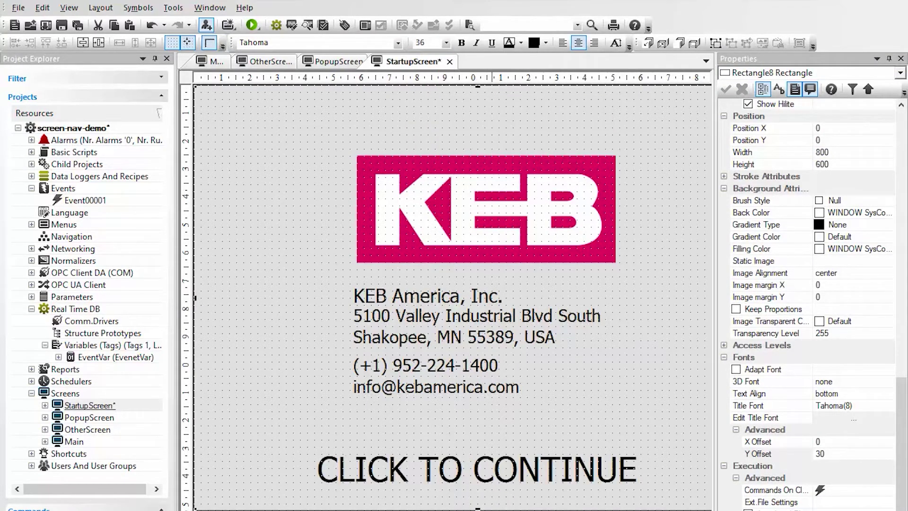
{"action": "left_click", "coordinate": [78, 25]}
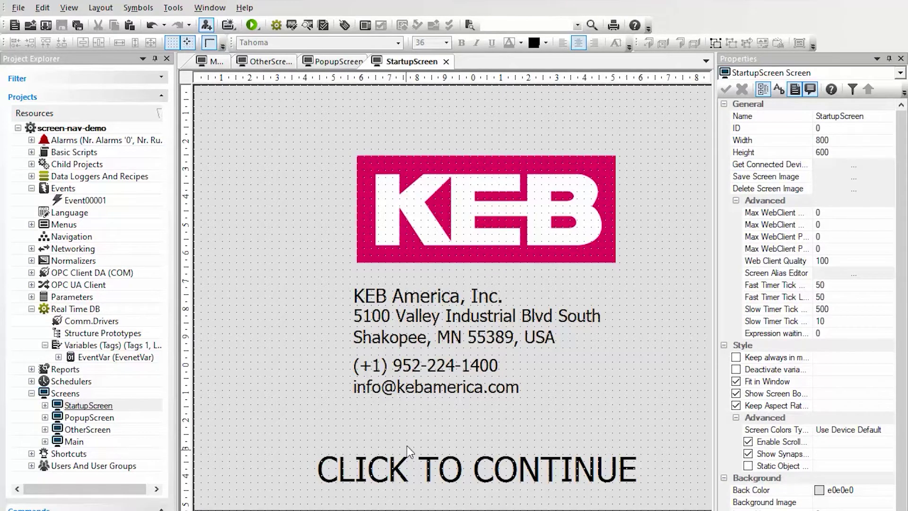
Start a new Screen-type command in the on-click command list of the full-screen CLICK TO CONTINUE rectangle.
{"action": "left_click", "coordinate": [438, 459]}
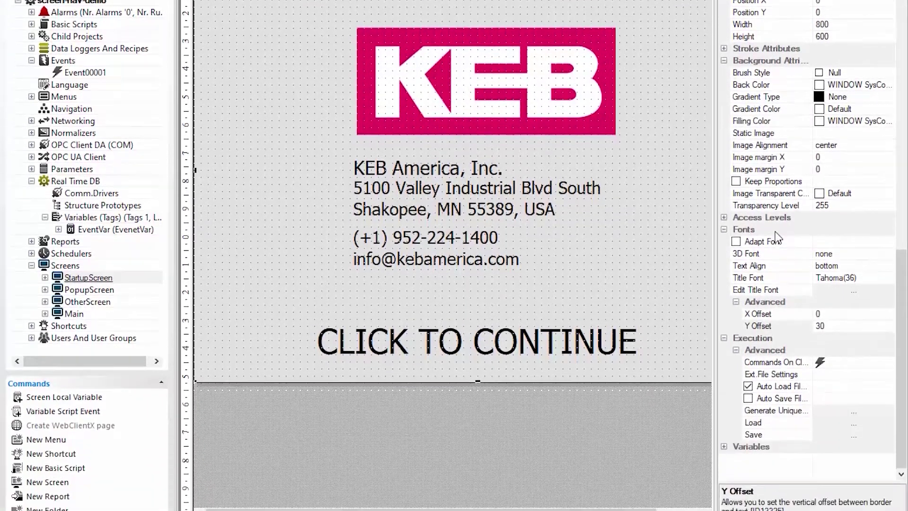
{"action": "scroll", "coordinate": [784, 147], "scroll_direction": "up", "scroll_amount": 2}
{"action": "scroll", "coordinate": [784, 143], "scroll_direction": "down", "scroll_amount": 4}
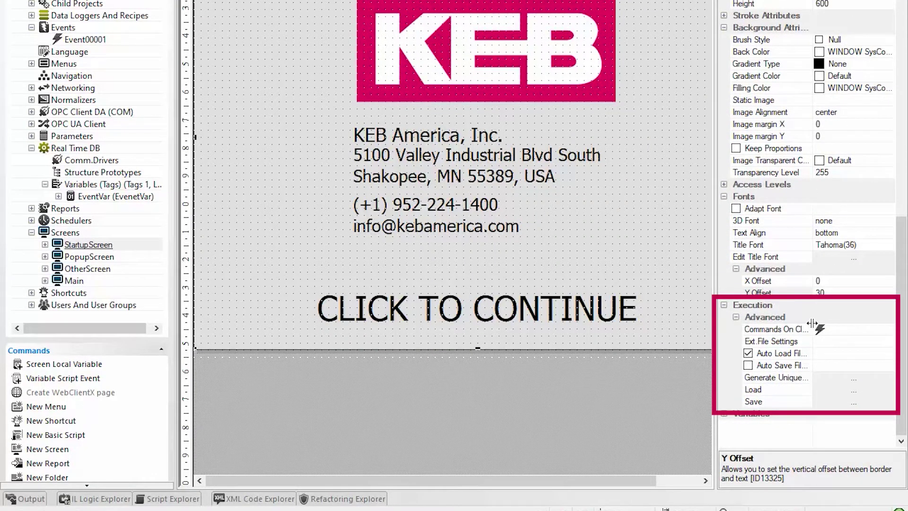
{"action": "left_click", "coordinate": [840, 331]}
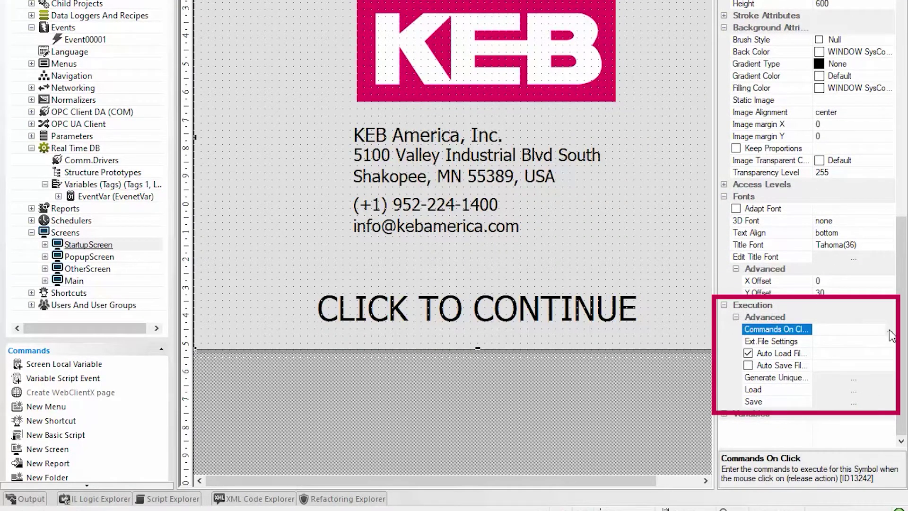
{"action": "left_click", "coordinate": [882, 330]}
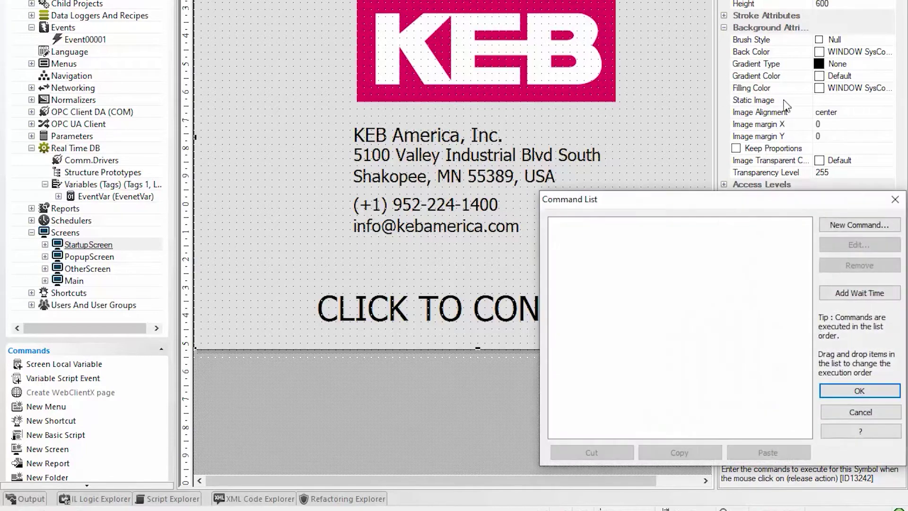
{"action": "left_click", "coordinate": [849, 226]}
{"action": "left_click", "coordinate": [629, 162]}
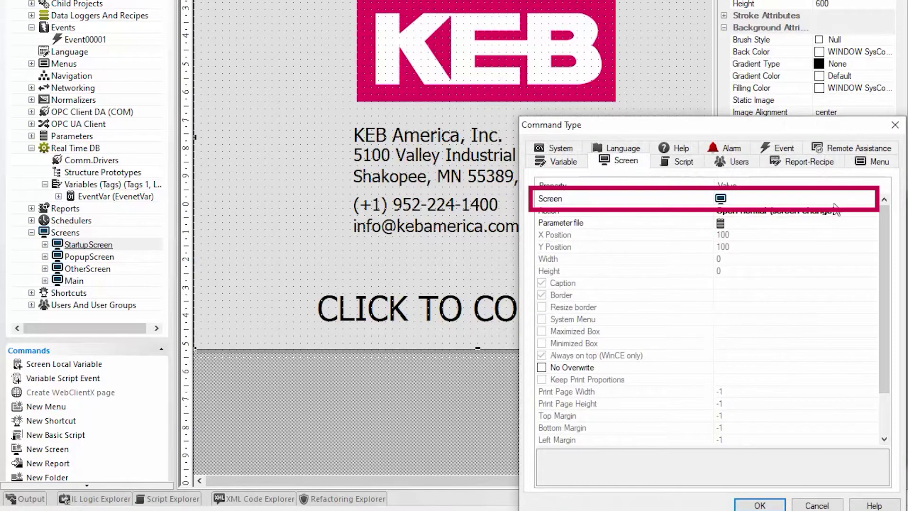
Set Main as the command's target screen and apply the on-click command to the rectangle.
{"action": "left_click", "coordinate": [752, 203]}
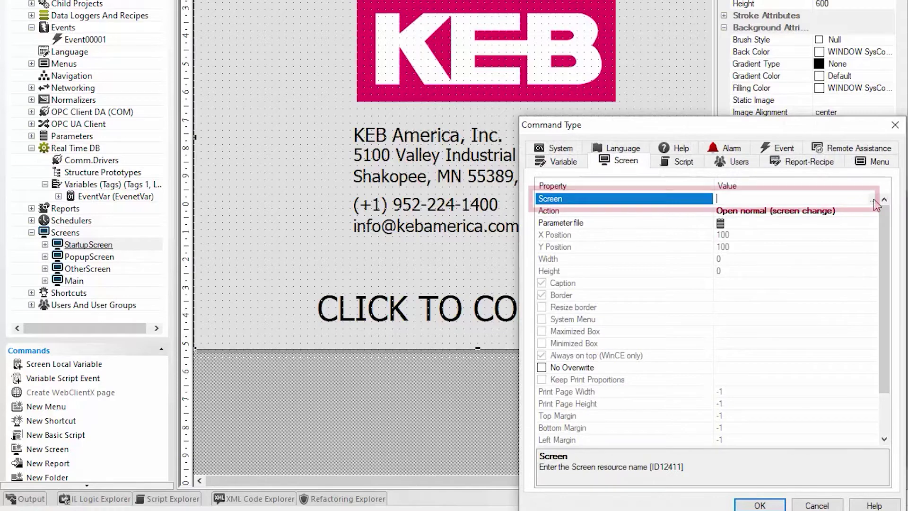
{"action": "left_click", "coordinate": [872, 199]}
{"action": "left_click", "coordinate": [418, 59]}
{"action": "left_click", "coordinate": [622, 198]}
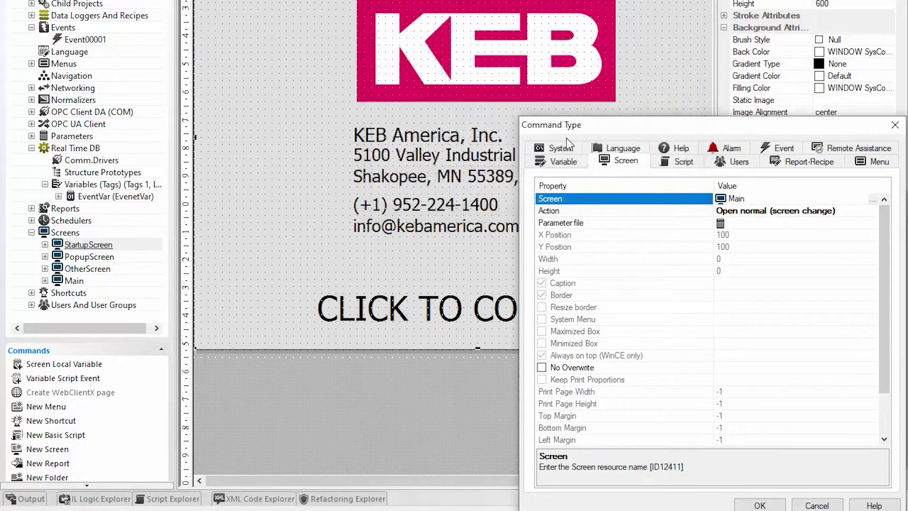
{"action": "left_click", "coordinate": [752, 505]}
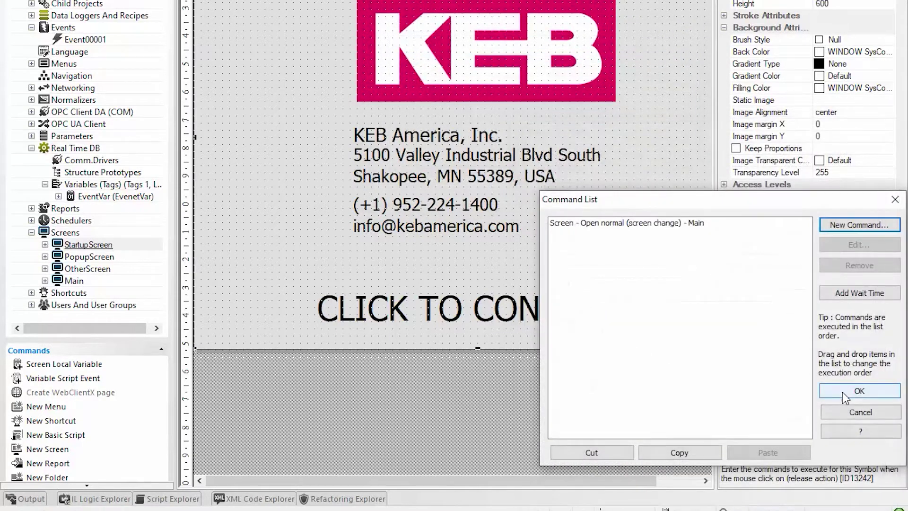
{"action": "left_click", "coordinate": [858, 391]}
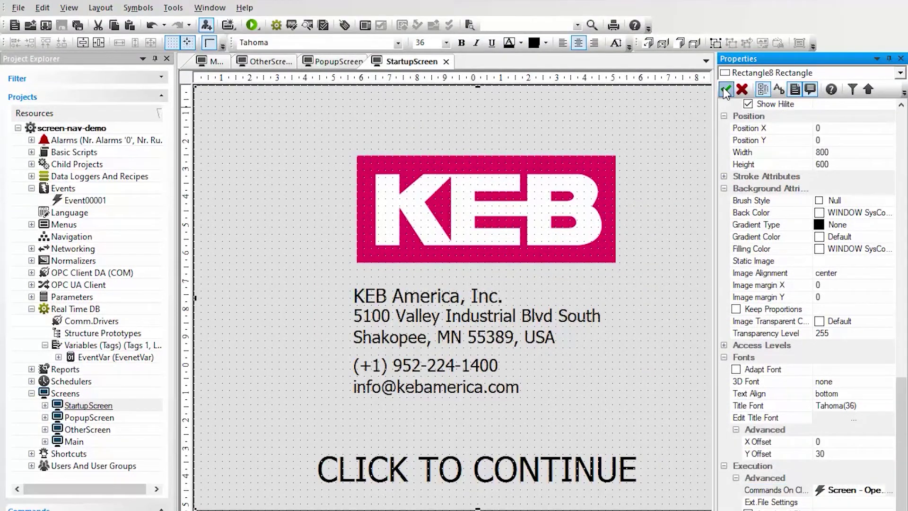
{"action": "left_click", "coordinate": [723, 68]}
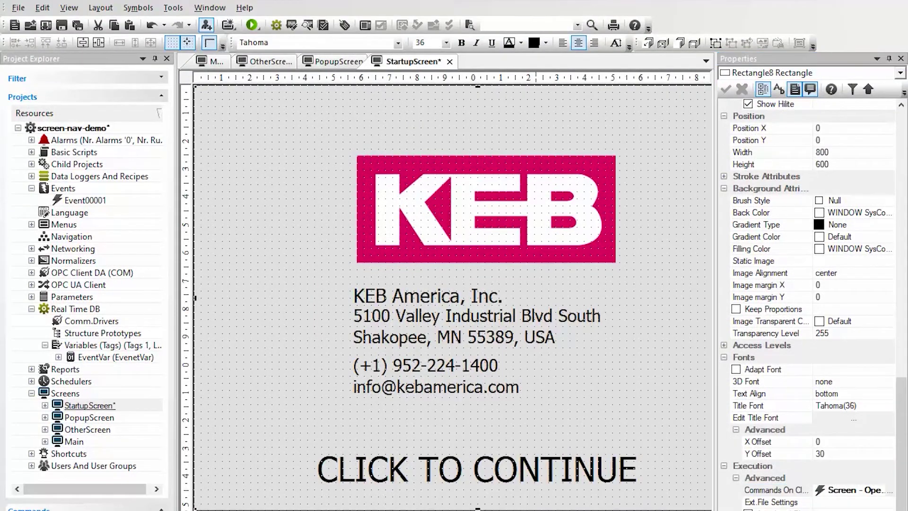
Save the whole project and close all open documents.
{"action": "left_click", "coordinate": [307, 118]}
{"action": "left_click", "coordinate": [76, 27]}
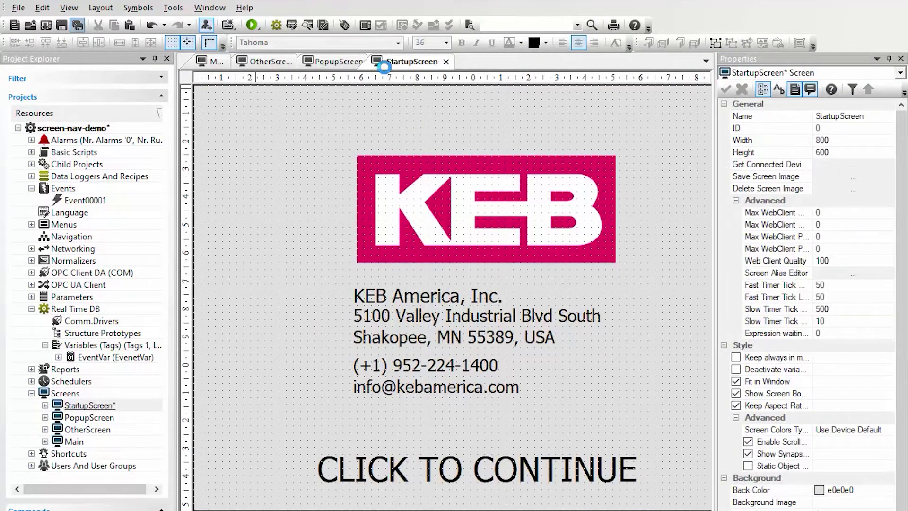
{"action": "left_click", "coordinate": [220, 7]}
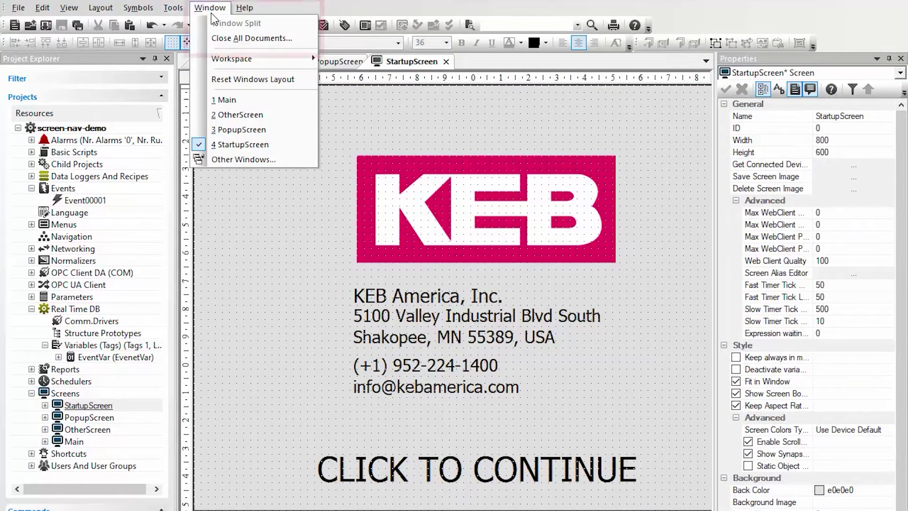
{"action": "left_click", "coordinate": [226, 38]}
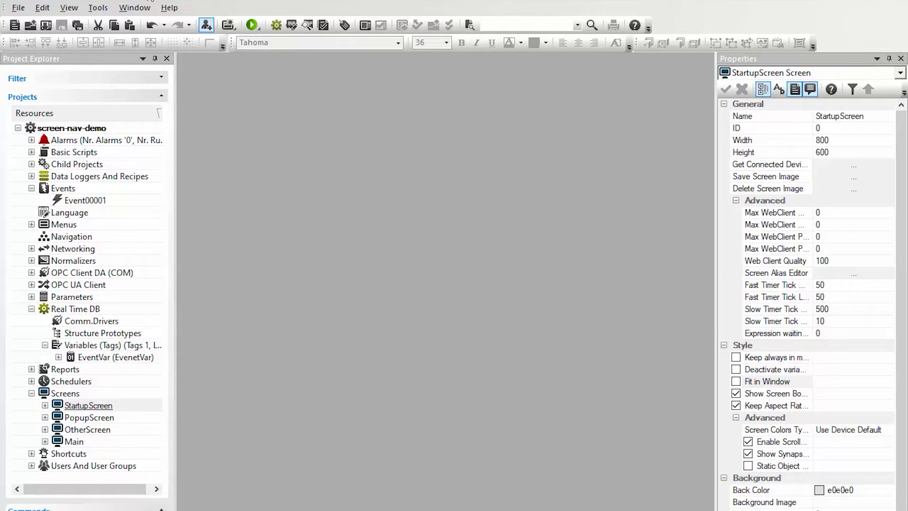
Run the project, test the click-through from StartupScreen to the Main screen, and close the runtime.
{"action": "left_click", "coordinate": [255, 29]}
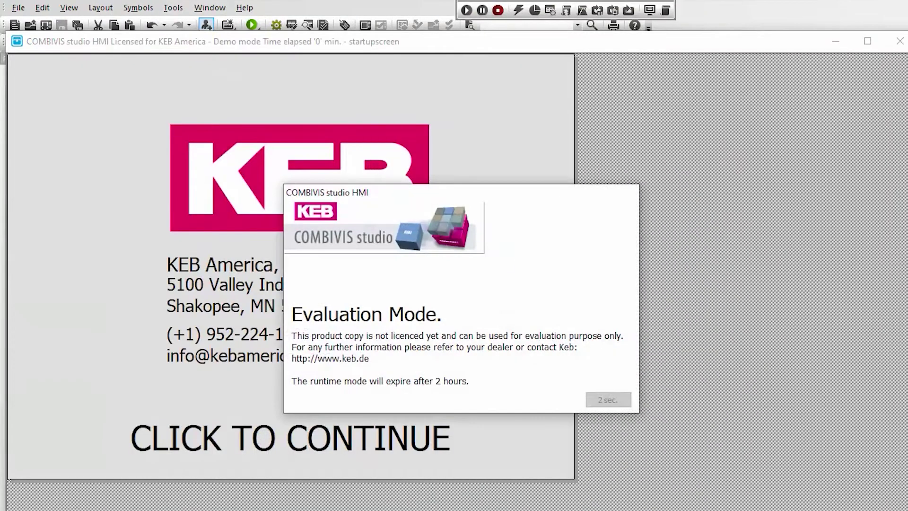
{"action": "left_click", "coordinate": [625, 403]}
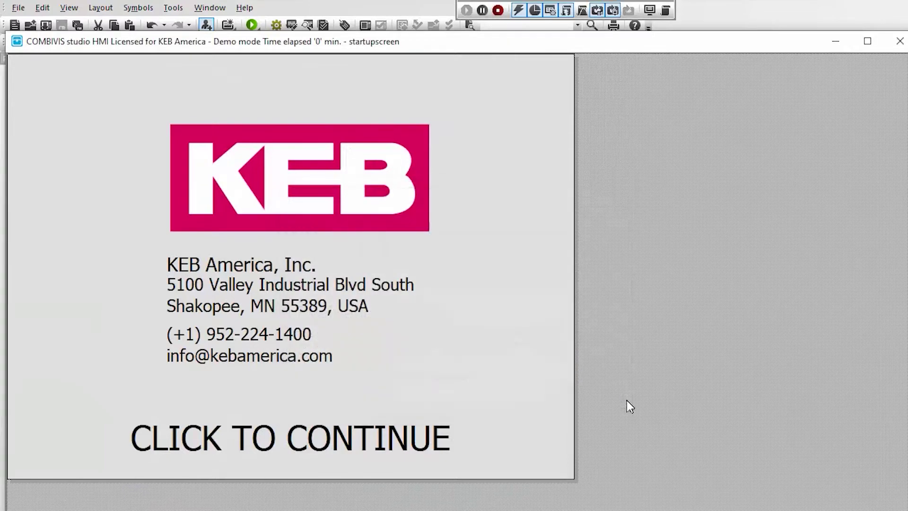
{"action": "left_click", "coordinate": [36, 74]}
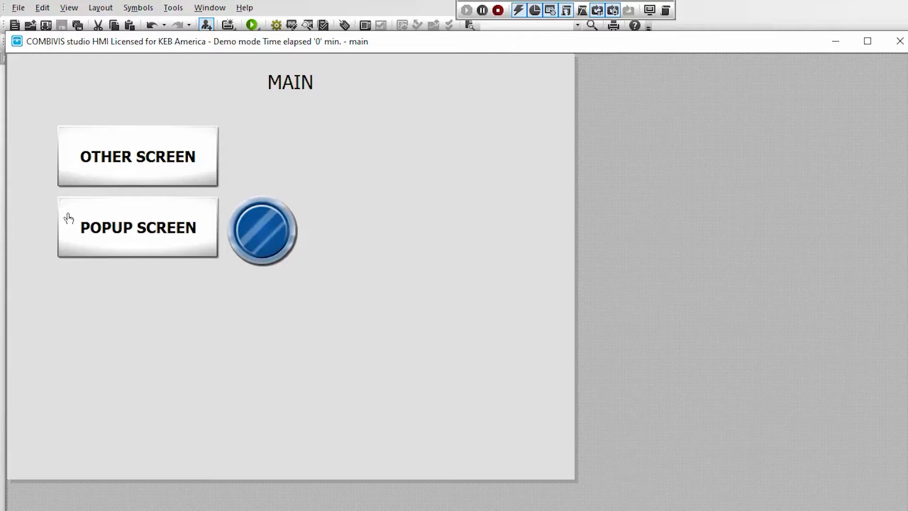
{"action": "left_click", "coordinate": [897, 43]}
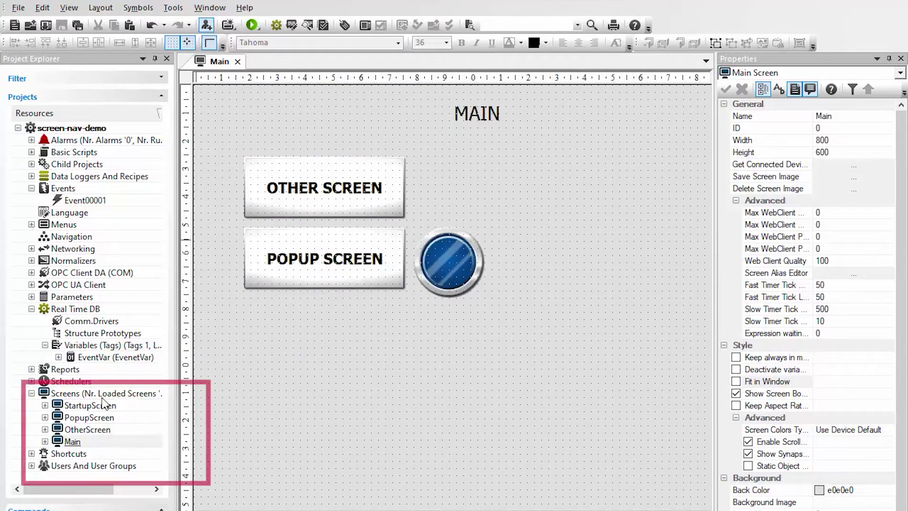
Add a new screen named Embedded1 to the project's Screens resources.
{"action": "right_click", "coordinate": [102, 397]}
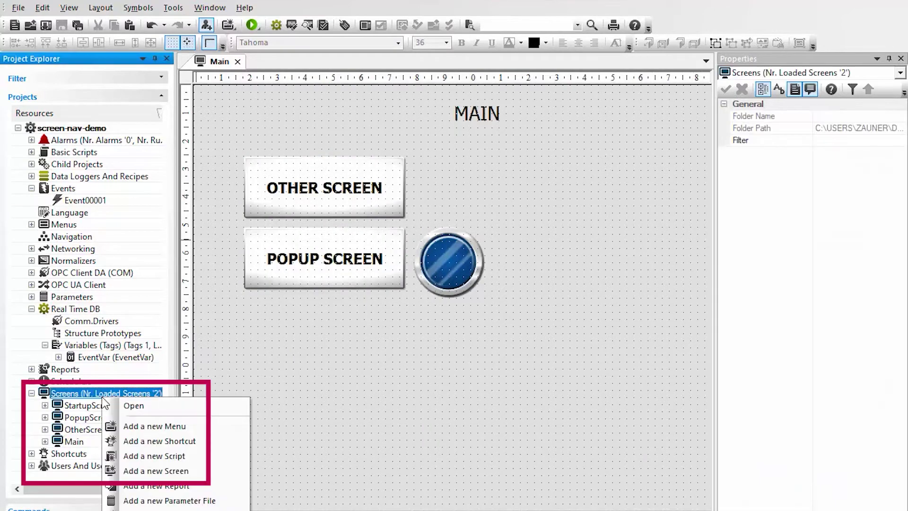
{"action": "left_click", "coordinate": [184, 472]}
{"action": "type", "text": "Embedded1"}
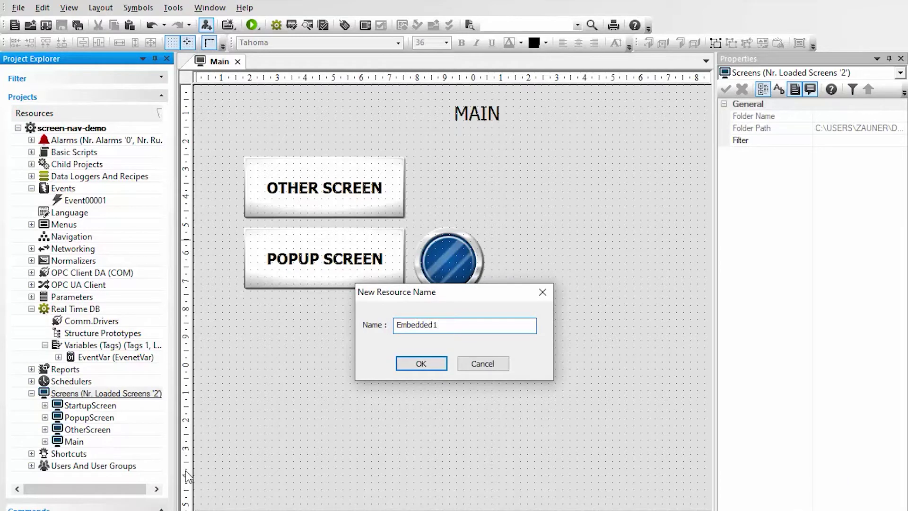
{"action": "key", "text": "Return"}
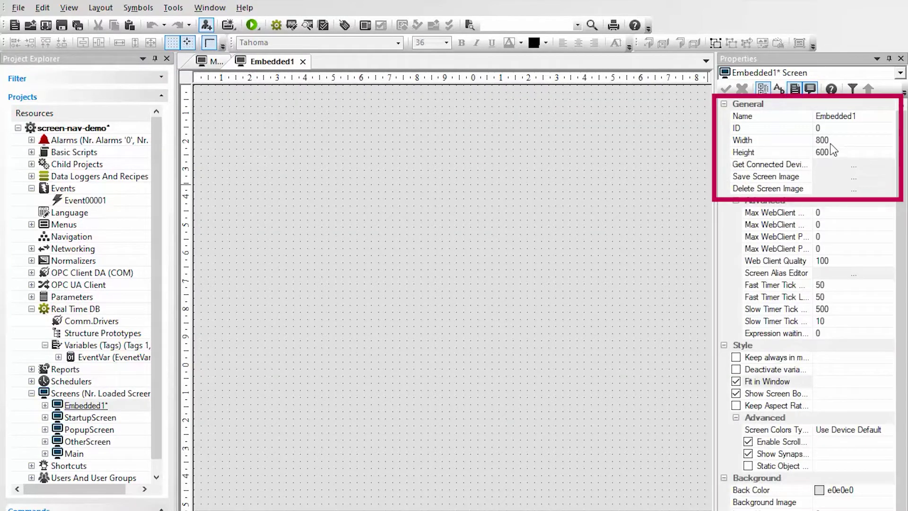
Set the Embedded1 screen's width to 300.
{"action": "left_click", "coordinate": [805, 137]}
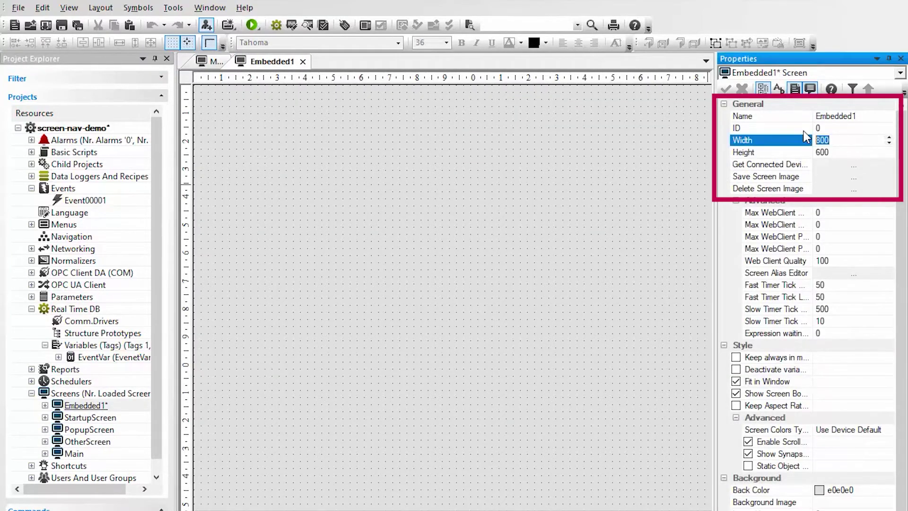
{"action": "type", "text": "3"}
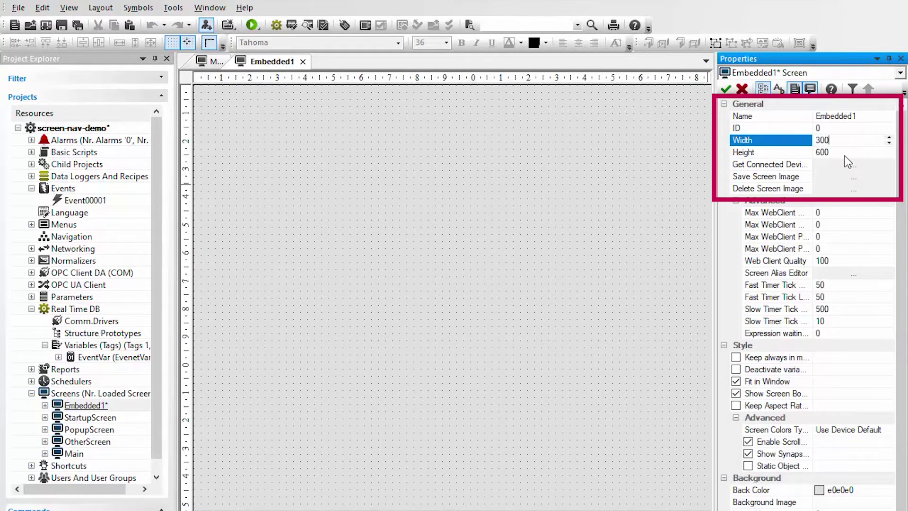
Set the Embedded1 screen's height to 400 and disable its Fit in Window option.
{"action": "left_click", "coordinate": [806, 149]}
{"action": "type", "text": "400"}
{"action": "key", "text": "Return"}
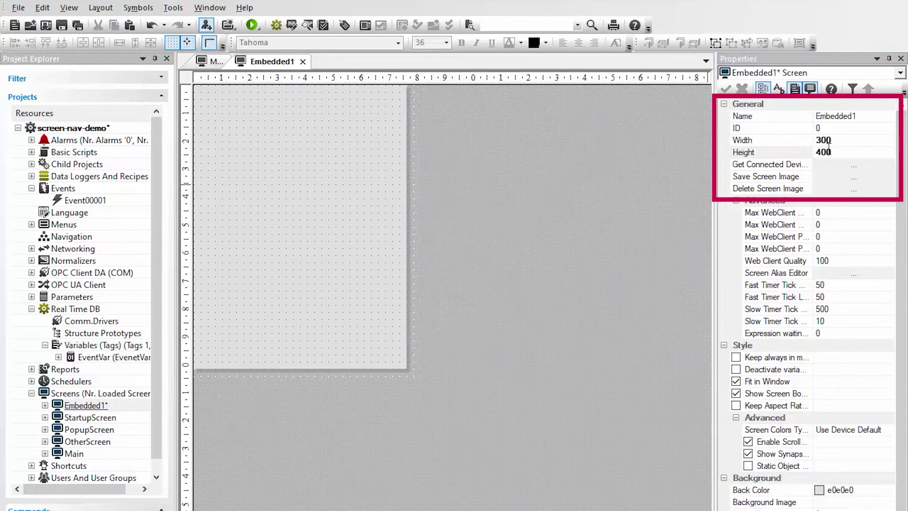
{"action": "left_click", "coordinate": [736, 381]}
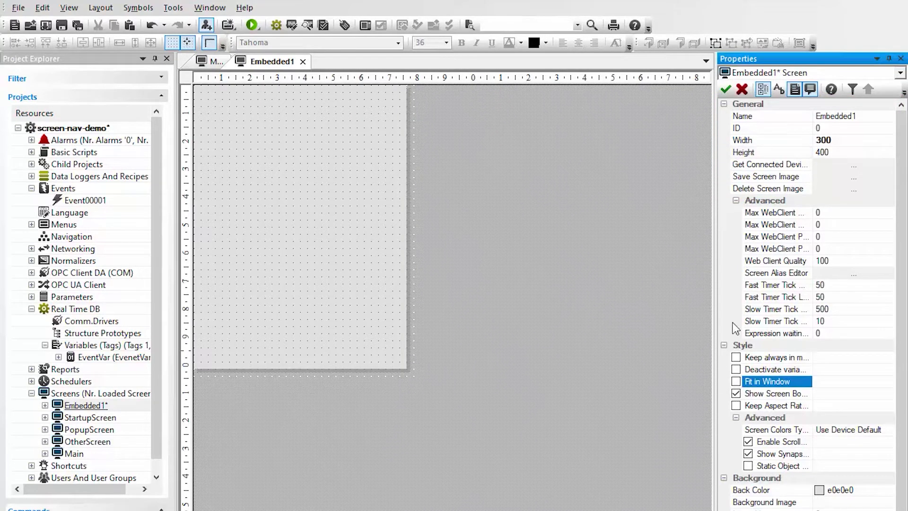
{"action": "left_click", "coordinate": [673, 125]}
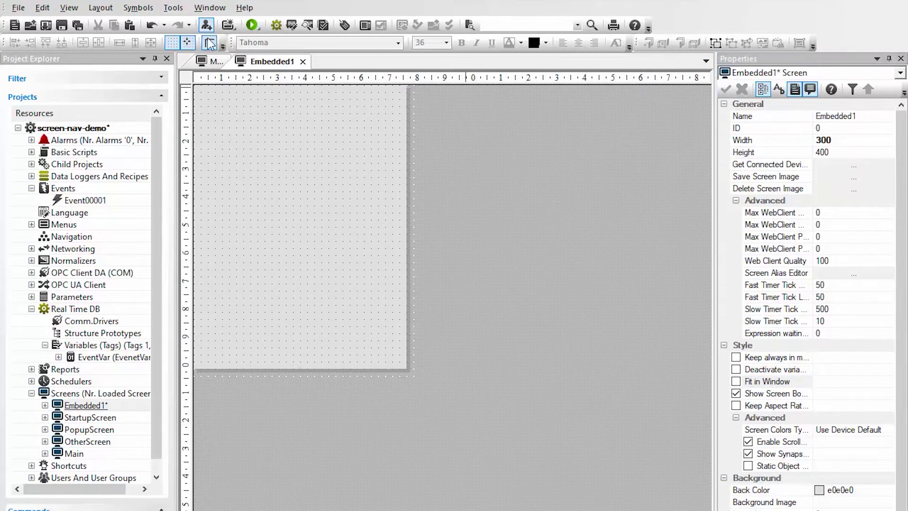
Draw a 300 by 400 rectangle covering the whole Embedded1 screen and save the screen.
{"action": "left_click", "coordinate": [70, 8]}
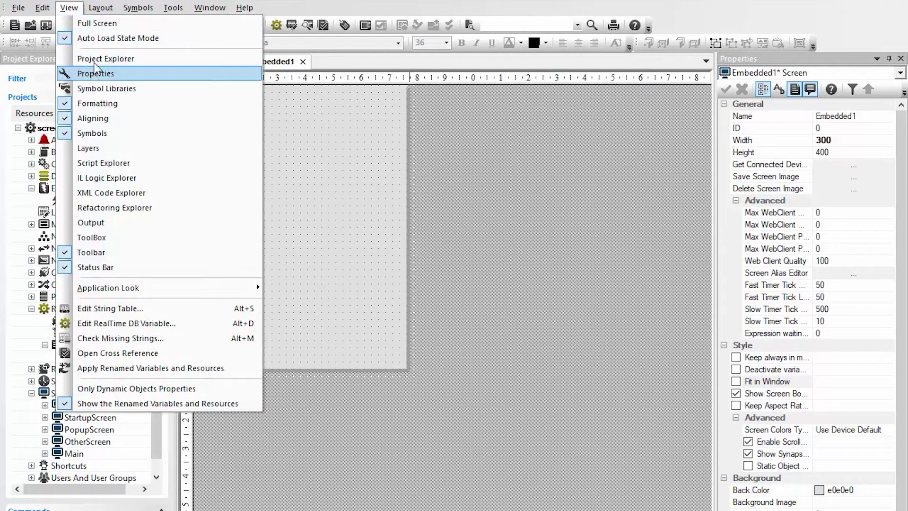
{"action": "left_click", "coordinate": [91, 238]}
{"action": "left_click", "coordinate": [529, 117]}
{"action": "mouse_move", "coordinate": [195, 86]}
{"action": "left_mouse_down"}
{"action": "mouse_move", "coordinate": [264, 155]}
{"action": "mouse_move", "coordinate": [386, 355]}
{"action": "mouse_move", "coordinate": [409, 371]}
{"action": "left_mouse_up"}
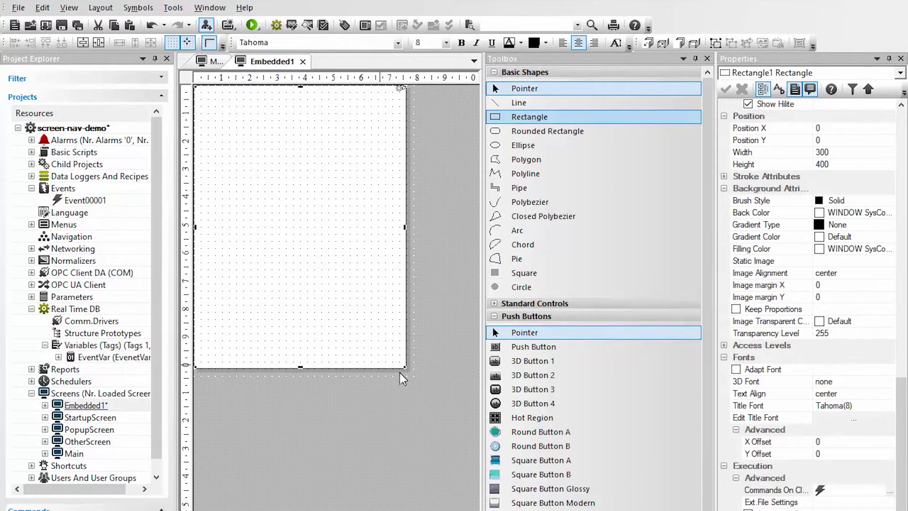
{"action": "left_click", "coordinate": [439, 171]}
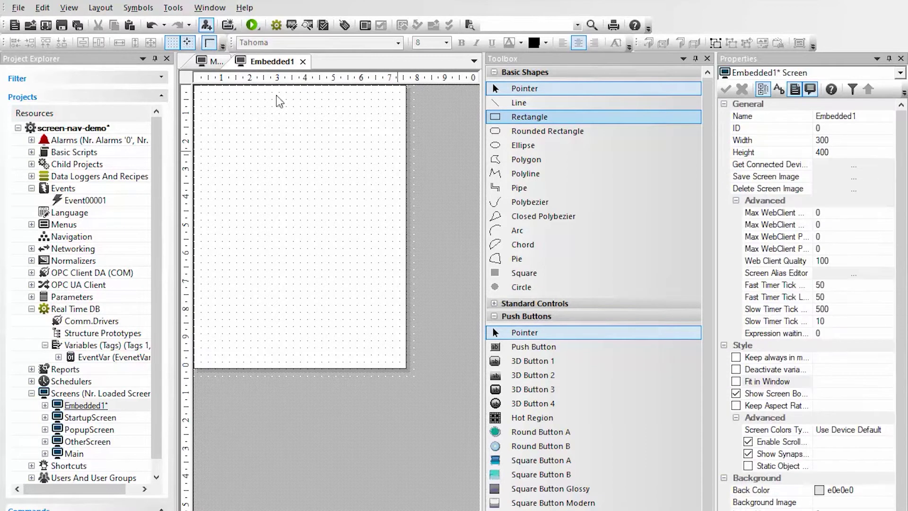
{"action": "key", "text": "ctrl+s"}
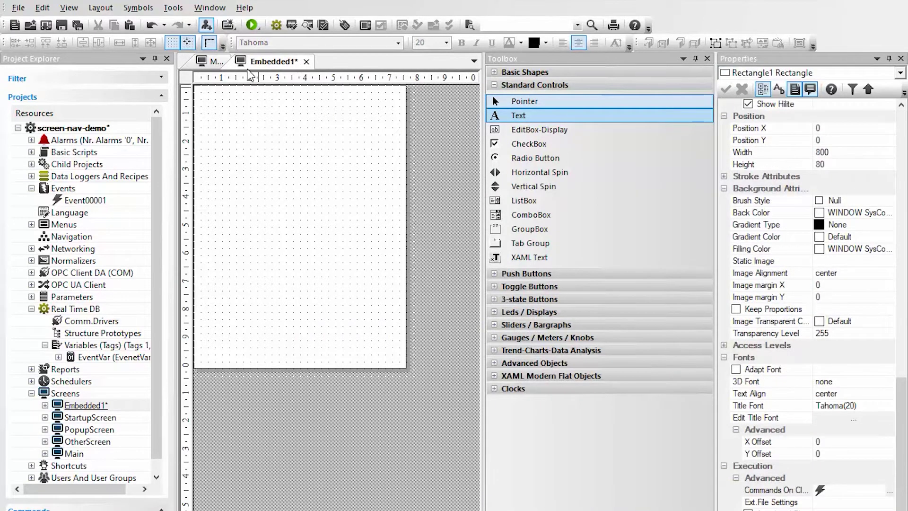
Copy the title object from the Main screen into Embedded1 and set its width to 300.
{"action": "left_click", "coordinate": [213, 66]}
{"action": "left_click", "coordinate": [433, 136]}
{"action": "left_click", "coordinate": [279, 61]}
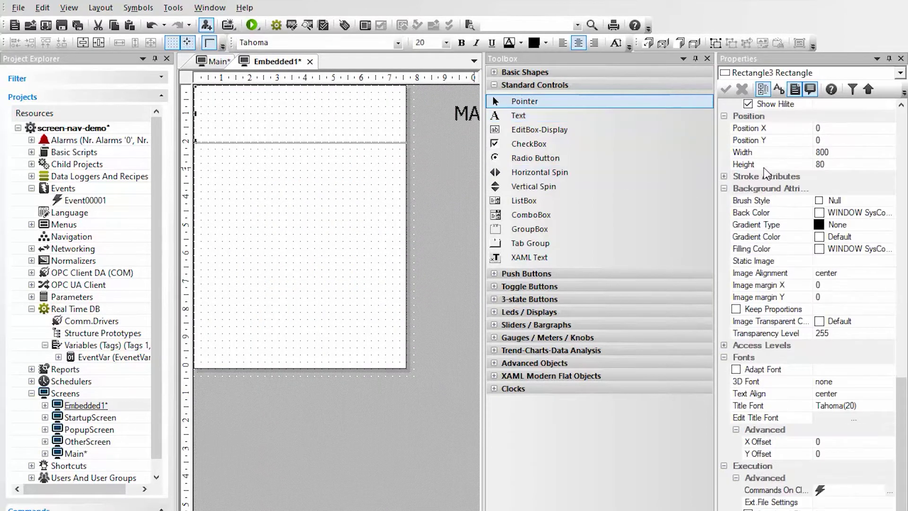
{"action": "left_click", "coordinate": [789, 152]}
{"action": "type", "text": "3"}
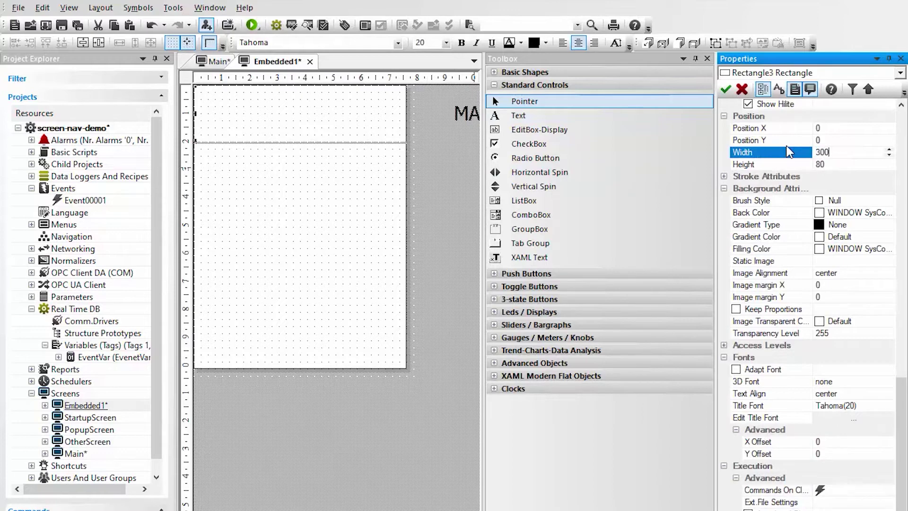
{"action": "key", "text": "Return"}
Change the copied title's text to EMBEDDED 1 and save the screen.
{"action": "double_click", "coordinate": [282, 118]}
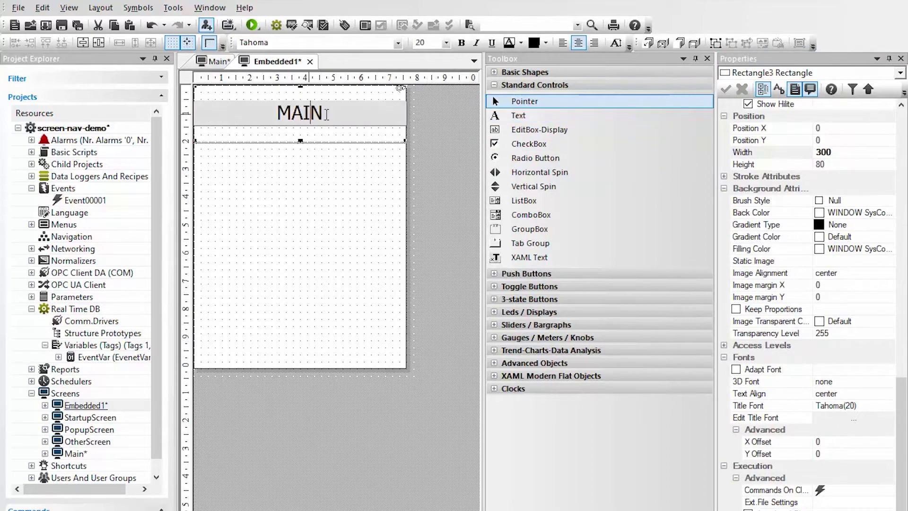
{"action": "type", "text": "EMBED"}
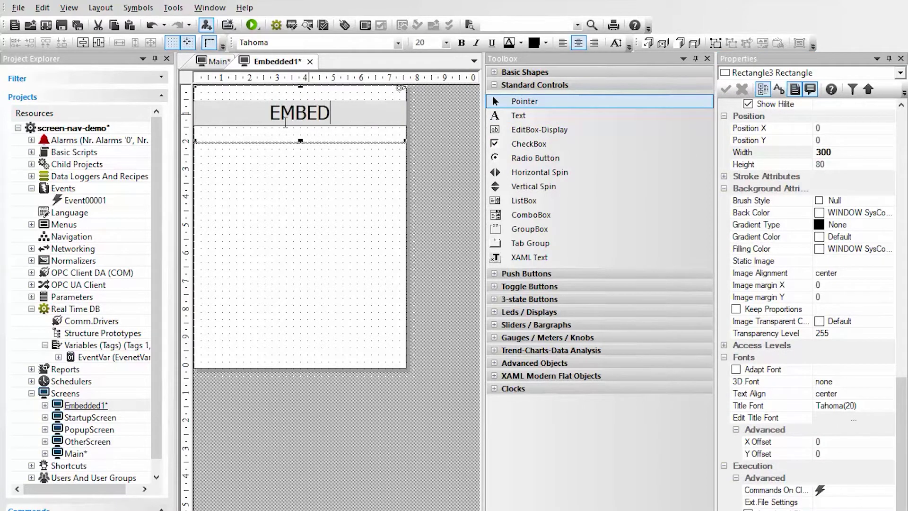
{"action": "type", "text": "DED 1"}
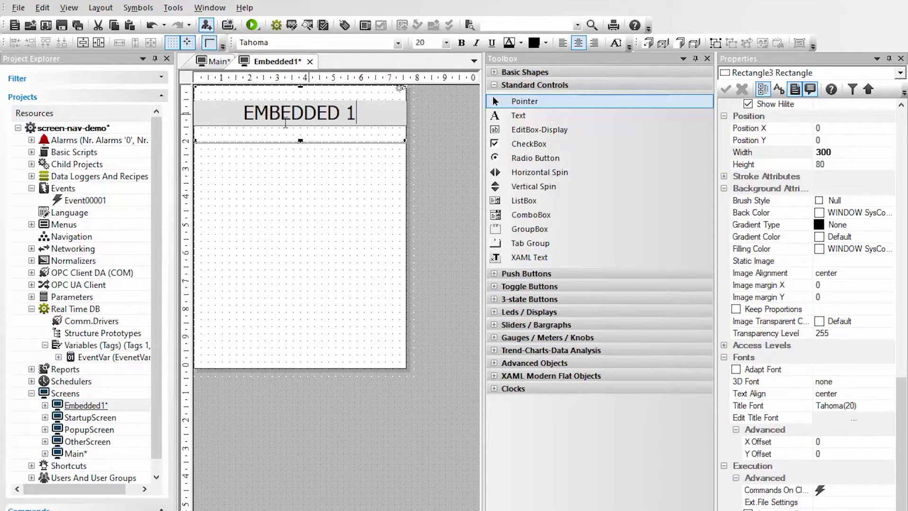
{"action": "key", "text": "Return"}
{"action": "key", "text": "ctrl+s"}
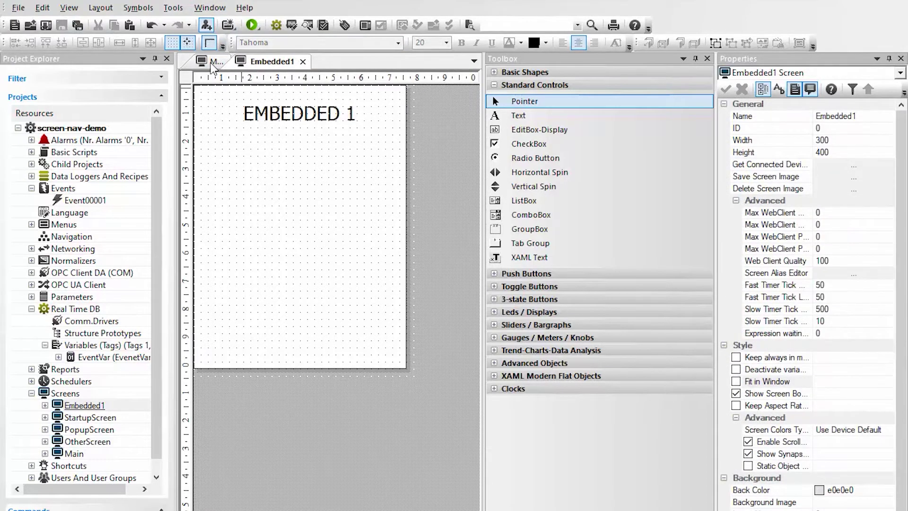
Place an Embedded View object about 150 by 100 below the buttons on the Main screen.
{"action": "left_click", "coordinate": [213, 63]}
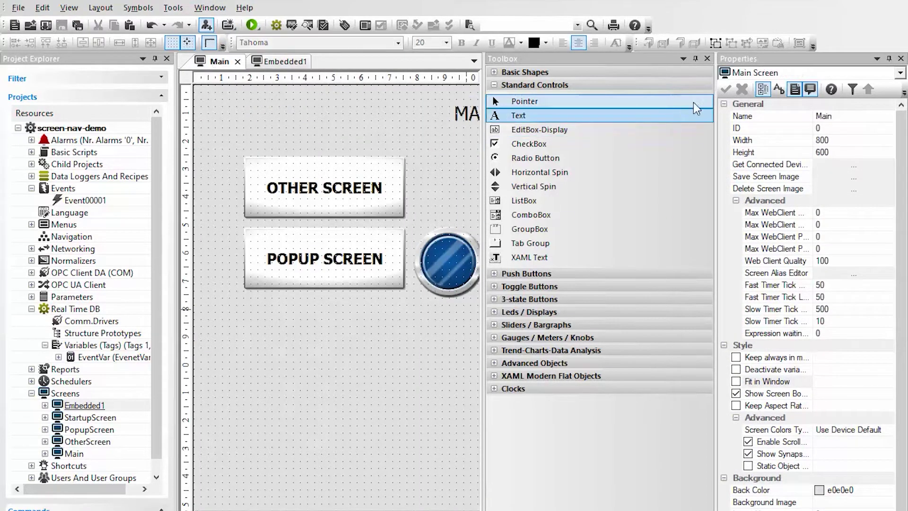
{"action": "left_click", "coordinate": [707, 58]}
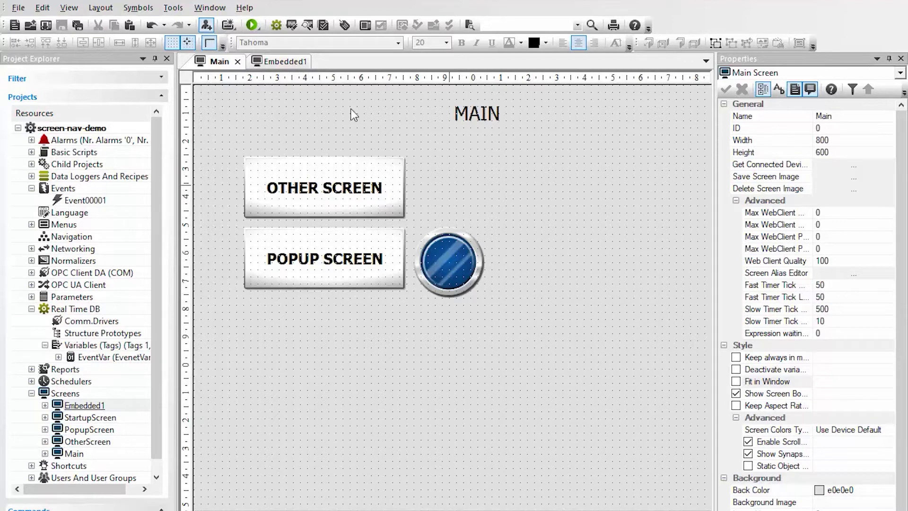
{"action": "left_click", "coordinate": [69, 7]}
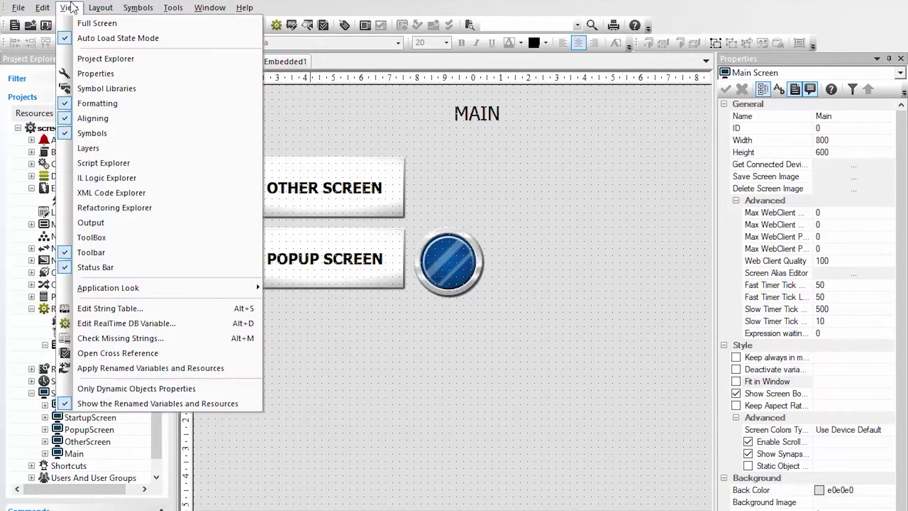
{"action": "left_click", "coordinate": [92, 237]}
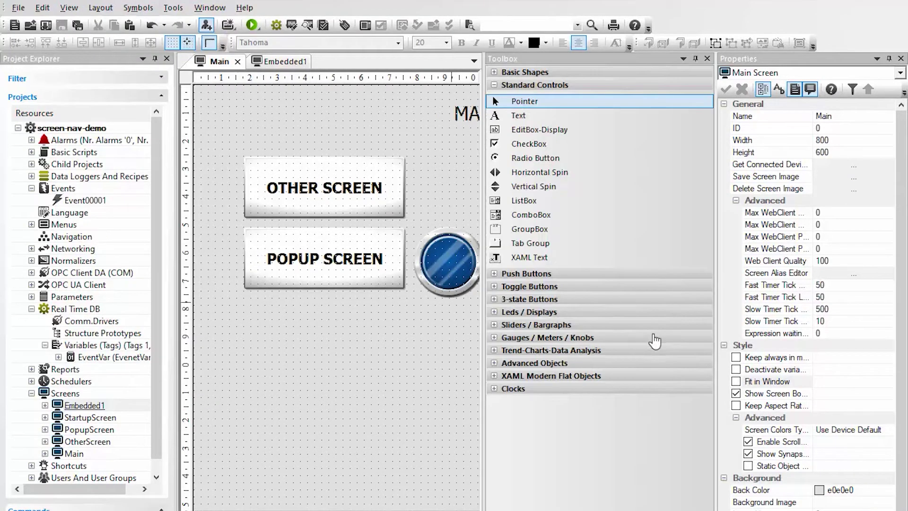
{"action": "left_click", "coordinate": [496, 363]}
{"action": "left_click", "coordinate": [568, 423]}
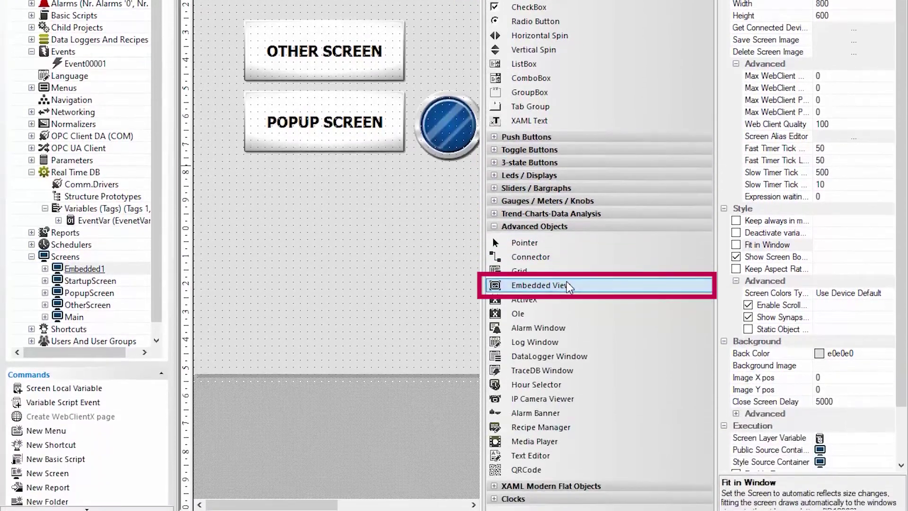
{"action": "left_click_drag", "start_coordinate": [367, 205], "coordinate": [470, 274]}
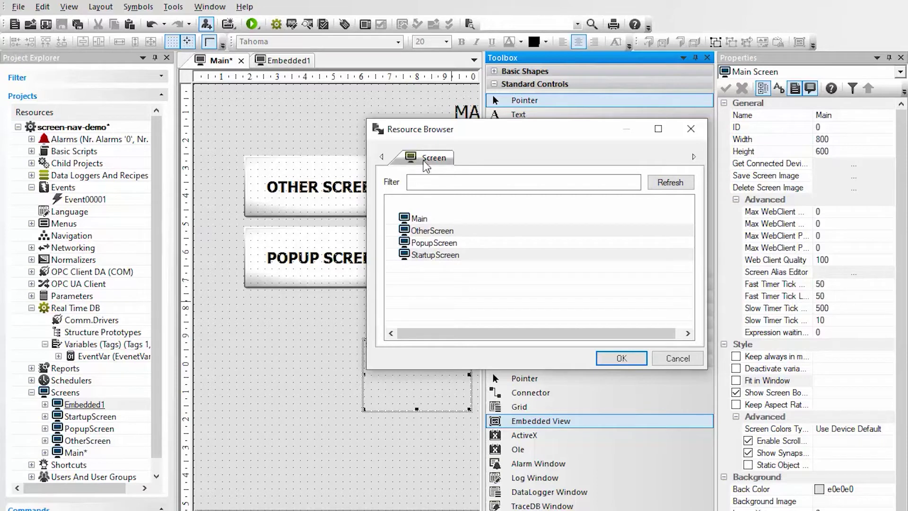
Refresh the list of available screens and assign Embedded1 to the Embedded View.
{"action": "left_click", "coordinate": [678, 184]}
{"action": "left_click", "coordinate": [455, 221]}
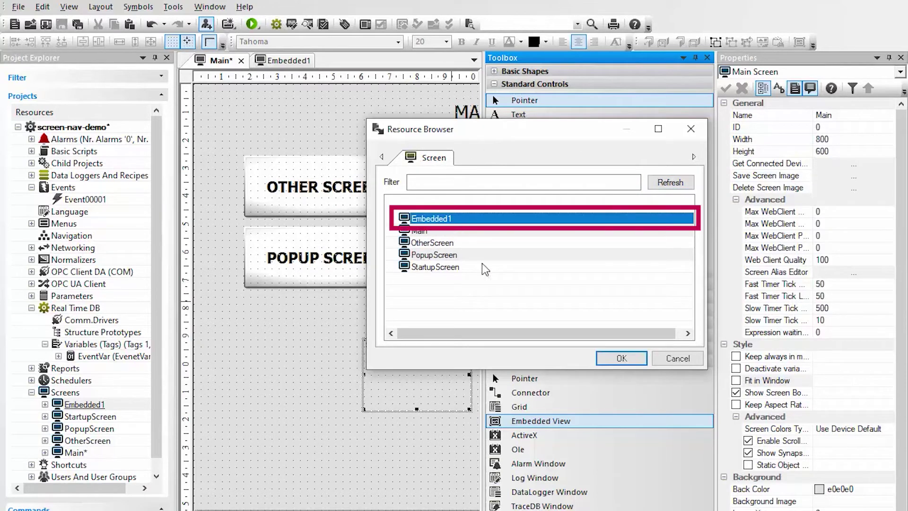
{"action": "left_click", "coordinate": [622, 358]}
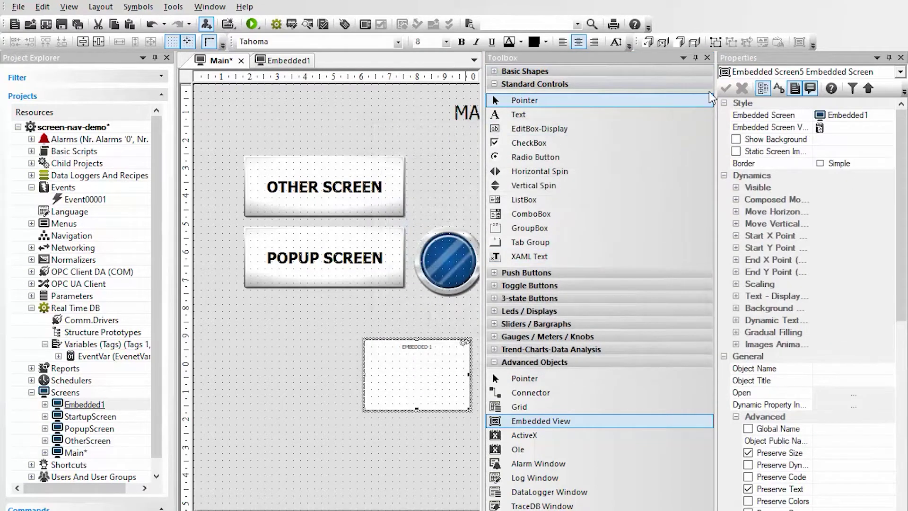
Move the Embedded View below the POPUP SCREEN button and set its width to 300 and height to 400.
{"action": "left_click", "coordinate": [331, 400]}
{"action": "left_click_drag", "start_coordinate": [444, 392], "coordinate": [315, 350]}
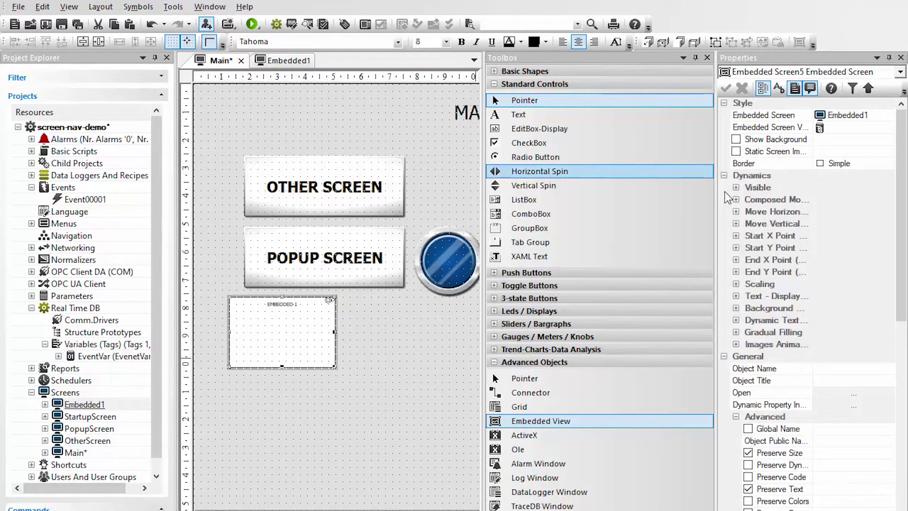
{"action": "scroll", "coordinate": [824, 268], "scroll_direction": "down", "scroll_amount": 9}
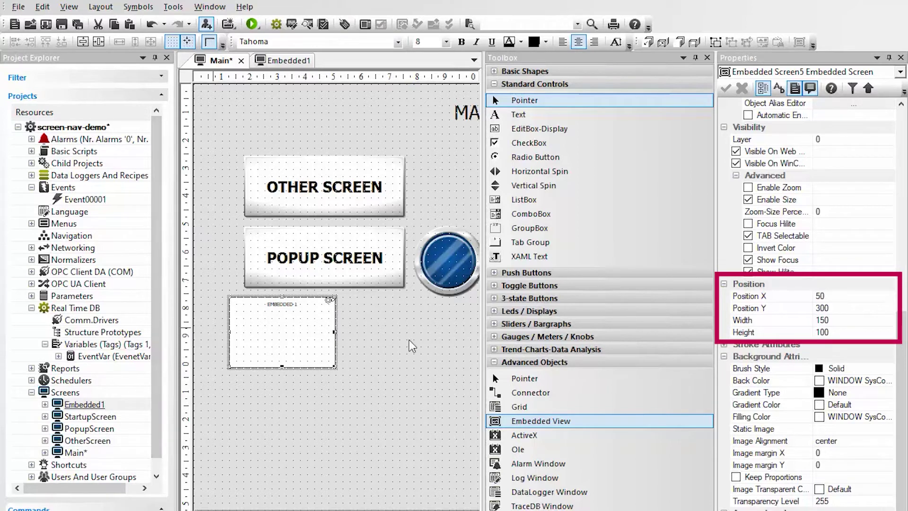
{"action": "left_click", "coordinate": [805, 324]}
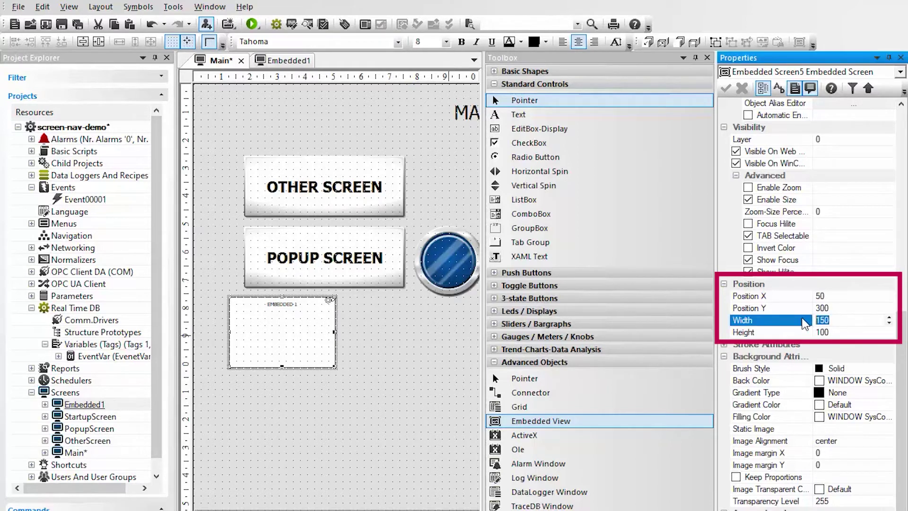
{"action": "type", "text": "300"}
{"action": "left_click", "coordinate": [799, 335]}
{"action": "type", "text": "400"}
{"action": "key", "text": "Return"}
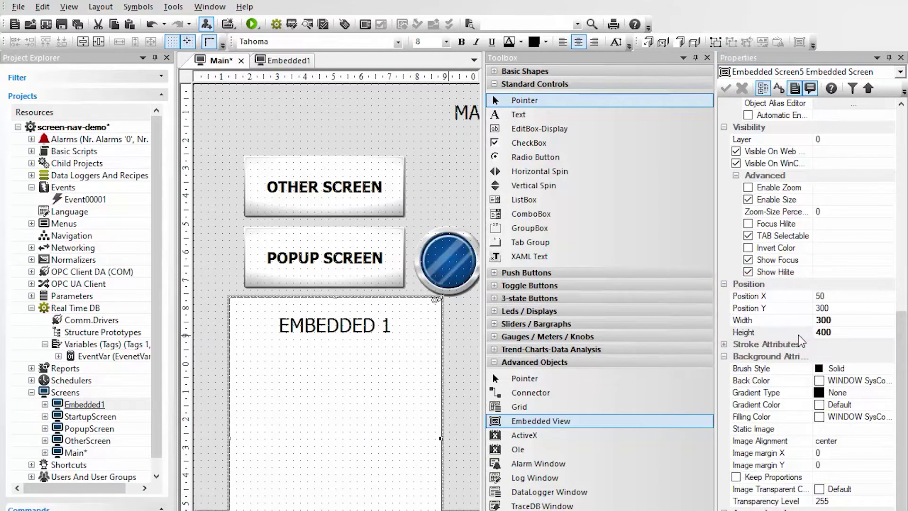
Move the Embedded View to the free area right of the round blue button and save the Main screen.
{"action": "left_click_drag", "start_coordinate": [698, 60], "coordinate": [713, 57]}
{"action": "left_click", "coordinate": [826, 56]}
{"action": "left_click_drag", "start_coordinate": [362, 427], "coordinate": [614, 301]}
{"action": "left_click", "coordinate": [509, 472]}
{"action": "key", "text": "ctrl+s"}
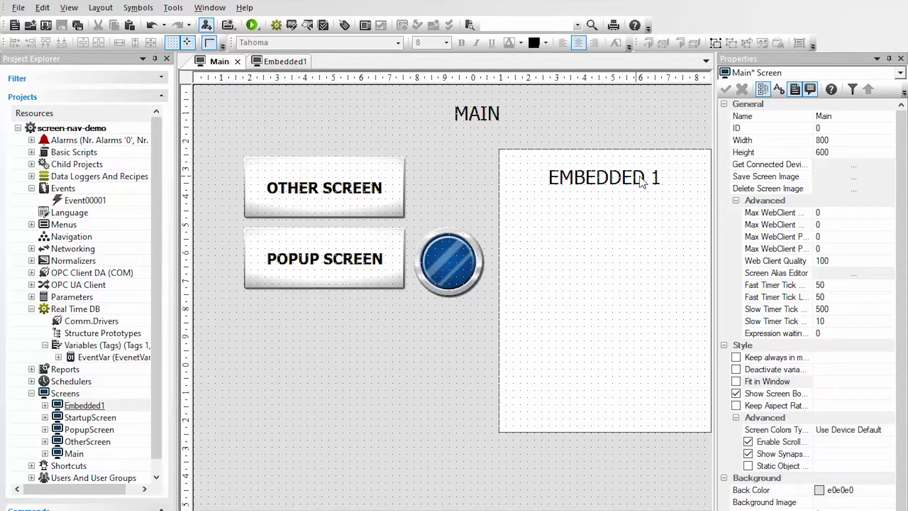
Run the project in evaluation mode to check the embedded view on the Main screen, then close the runtime.
{"action": "left_click", "coordinate": [253, 26]}
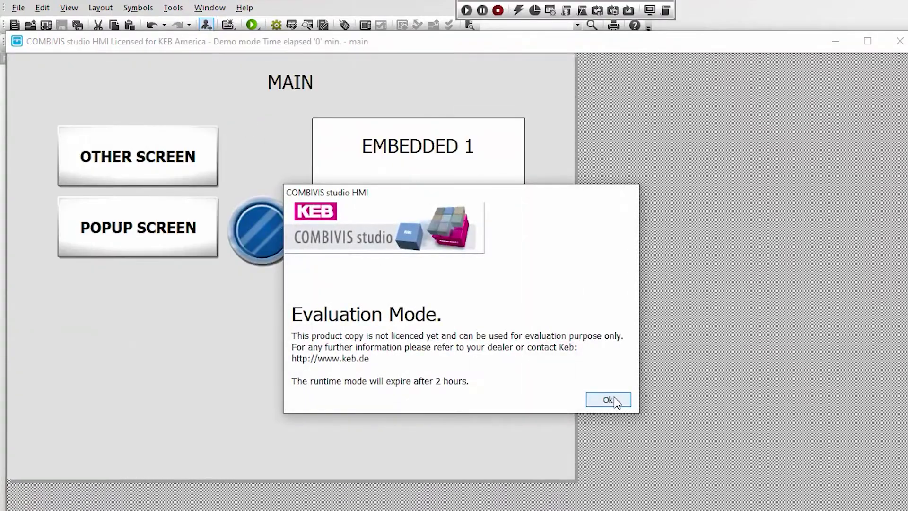
{"action": "left_click", "coordinate": [606, 398]}
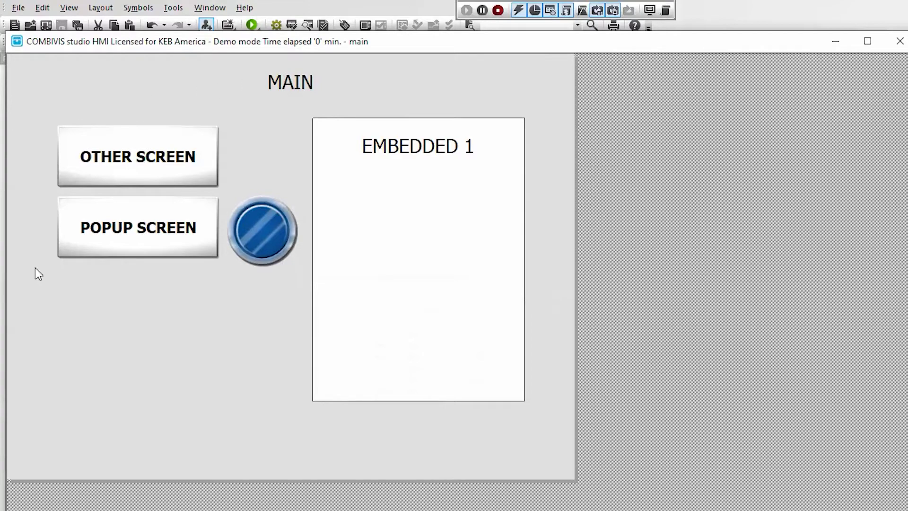
{"action": "left_click", "coordinate": [896, 41]}
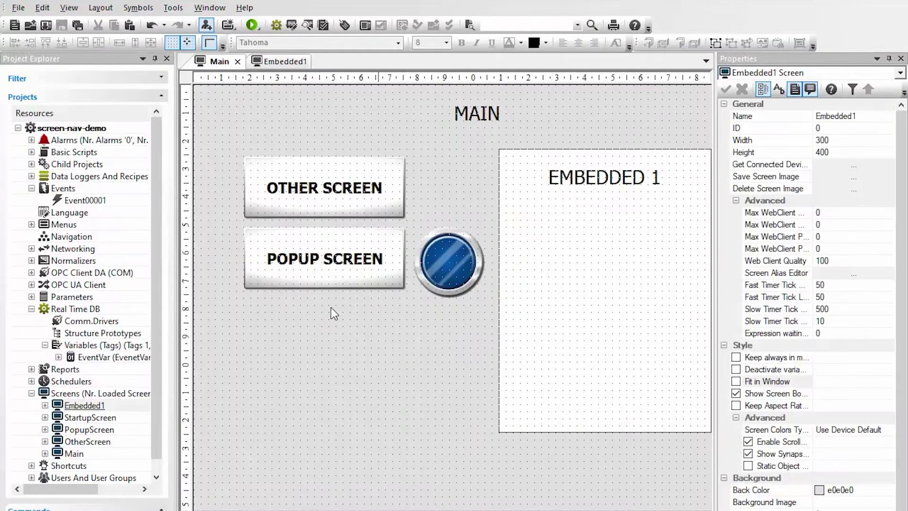
Duplicate the Embedded1 screen within the project's Screens resources.
{"action": "left_click", "coordinate": [89, 405]}
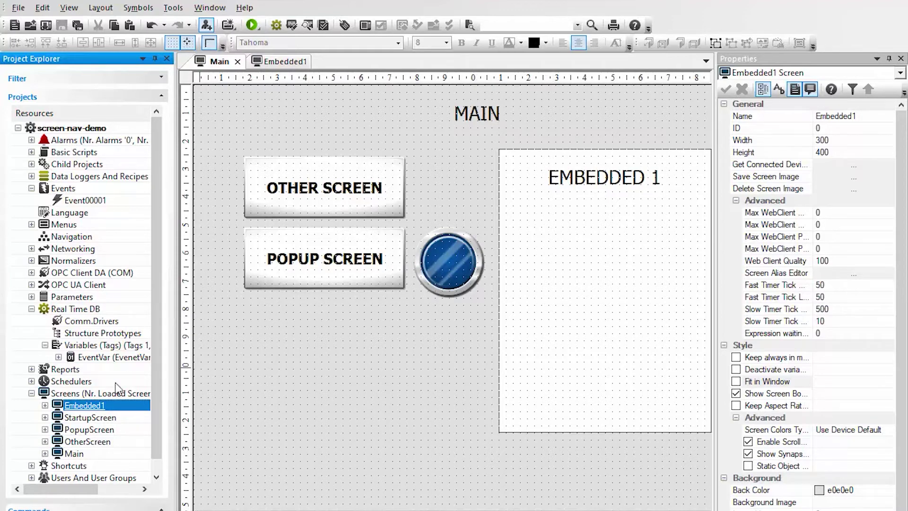
{"action": "left_click", "coordinate": [124, 417]}
{"action": "left_click", "coordinate": [128, 407]}
{"action": "key", "text": "ctrl+v"}
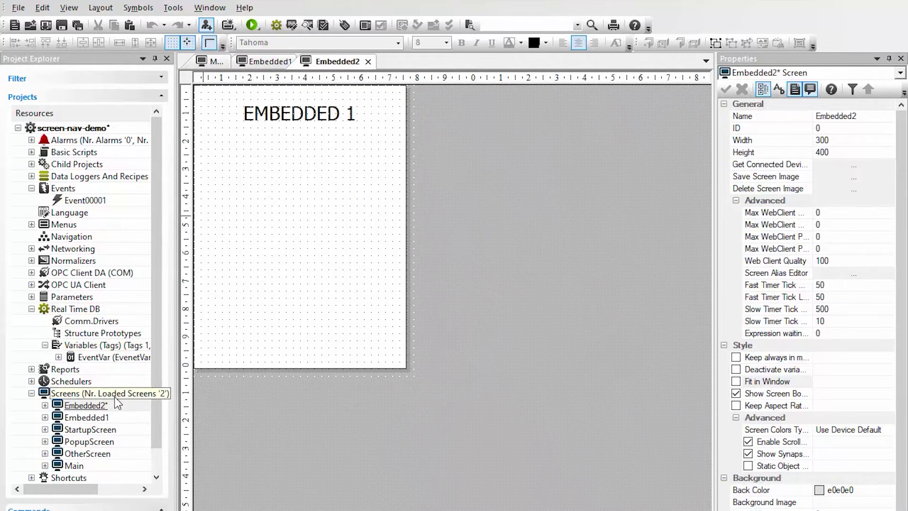
Change the title text on the duplicated screen to EMBEDDED 2.
{"action": "left_click", "coordinate": [391, 87]}
{"action": "key", "text": "BackSpace"}
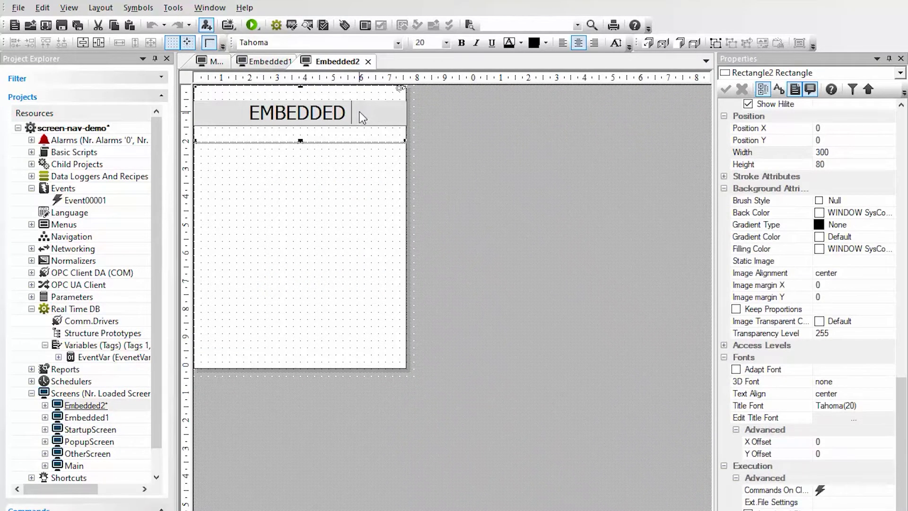
{"action": "type", "text": "2"}
{"action": "key", "text": "Return"}
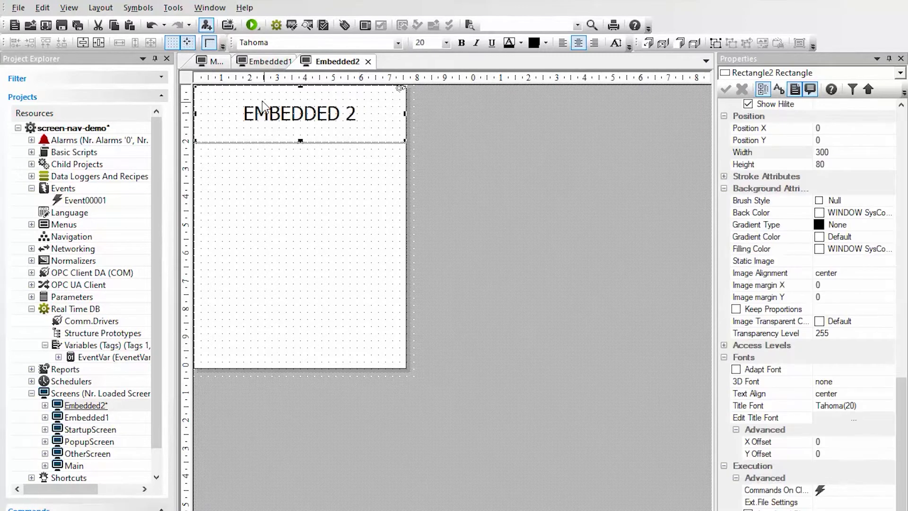
Return to the Main screen and add a new variable named EmbeddedScreenVar to the Real Time DB.
{"action": "left_click", "coordinate": [257, 65]}
{"action": "left_click", "coordinate": [210, 61]}
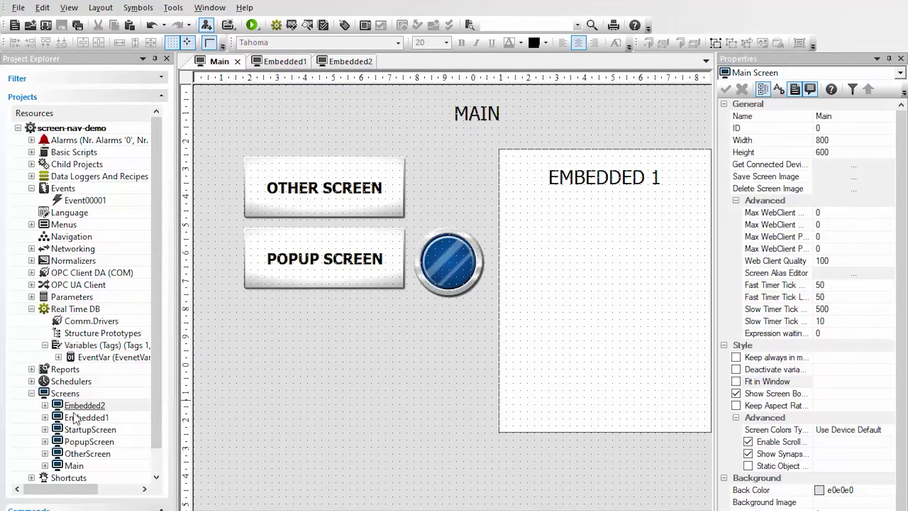
{"action": "right_click", "coordinate": [75, 345]}
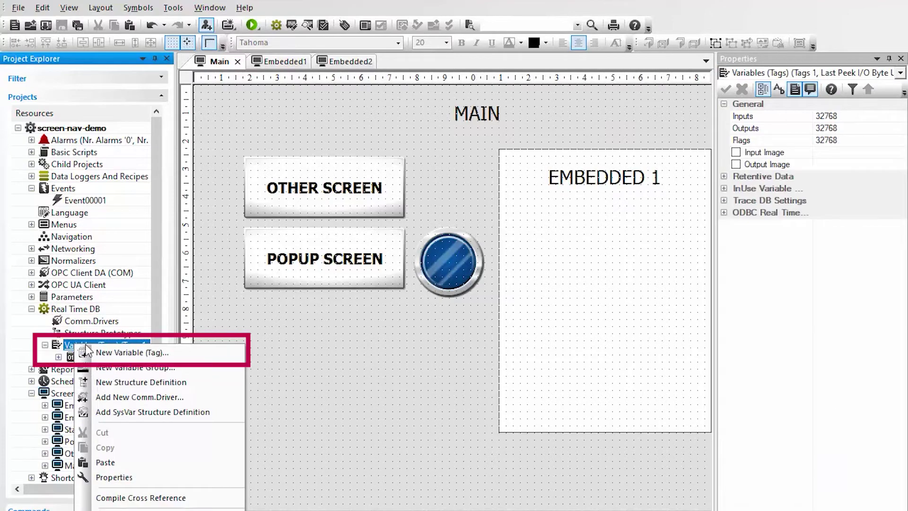
{"action": "left_click", "coordinate": [115, 353]}
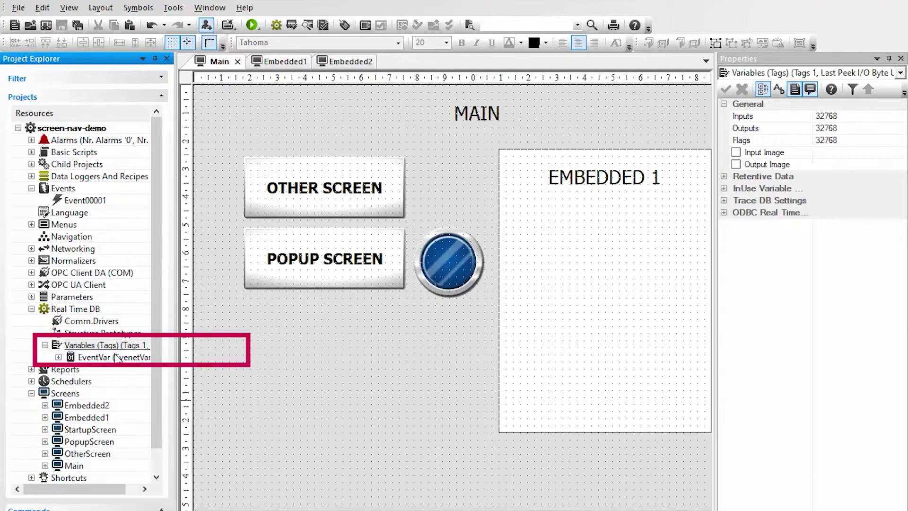
{"action": "type", "text": "EmbeddedScreenVar"}
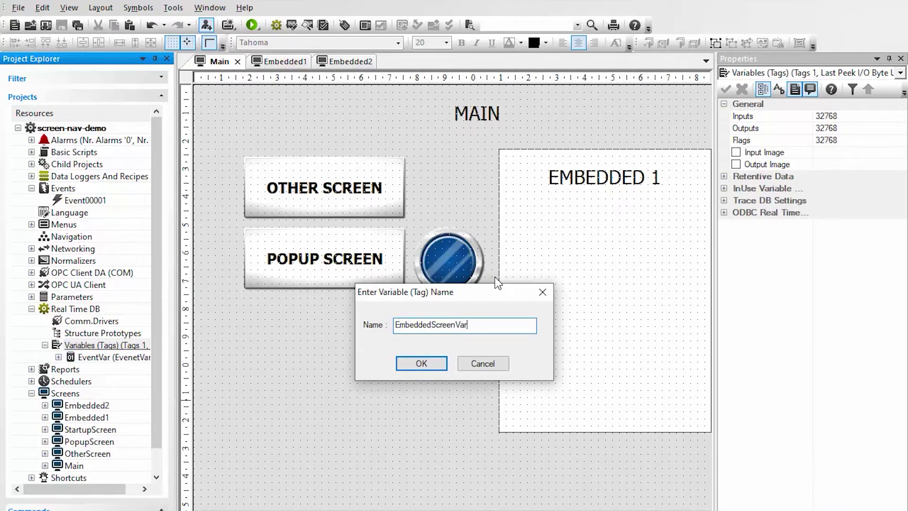
{"action": "key", "text": "Return"}
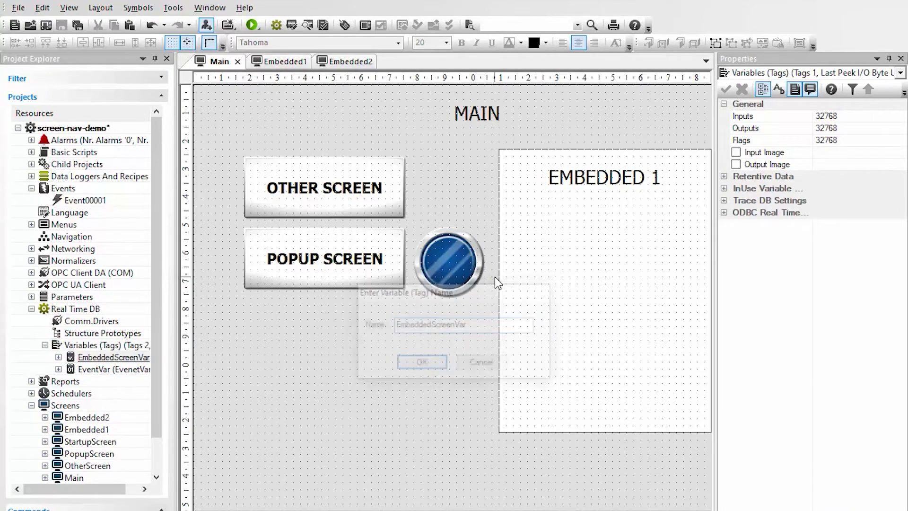
Set the EmbeddedScreenVar type to String (zero terminated), apply the change and save the project.
{"action": "left_click", "coordinate": [901, 141]}
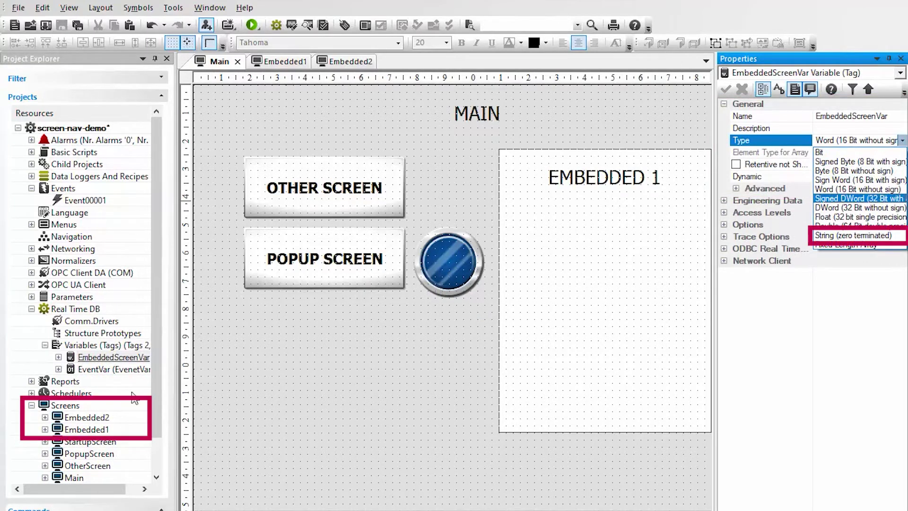
{"action": "left_click", "coordinate": [848, 235]}
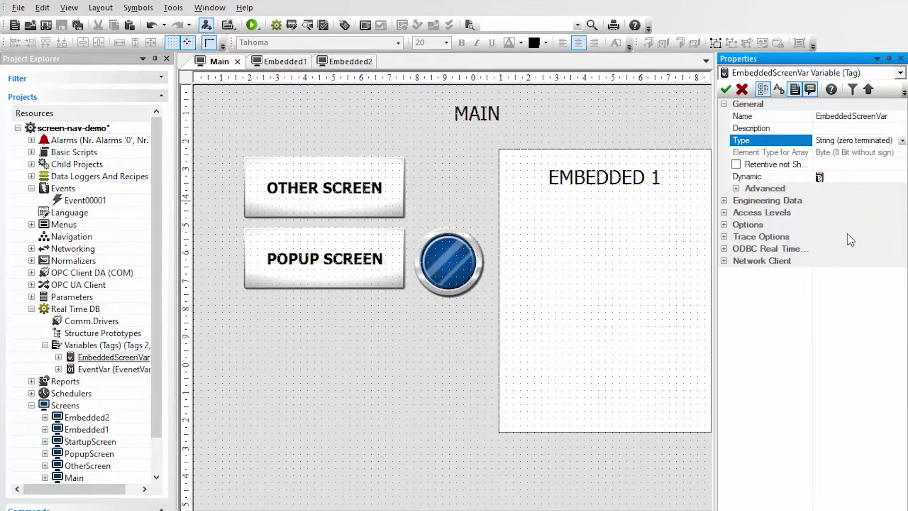
{"action": "left_click", "coordinate": [727, 89]}
{"action": "left_click", "coordinate": [328, 426]}
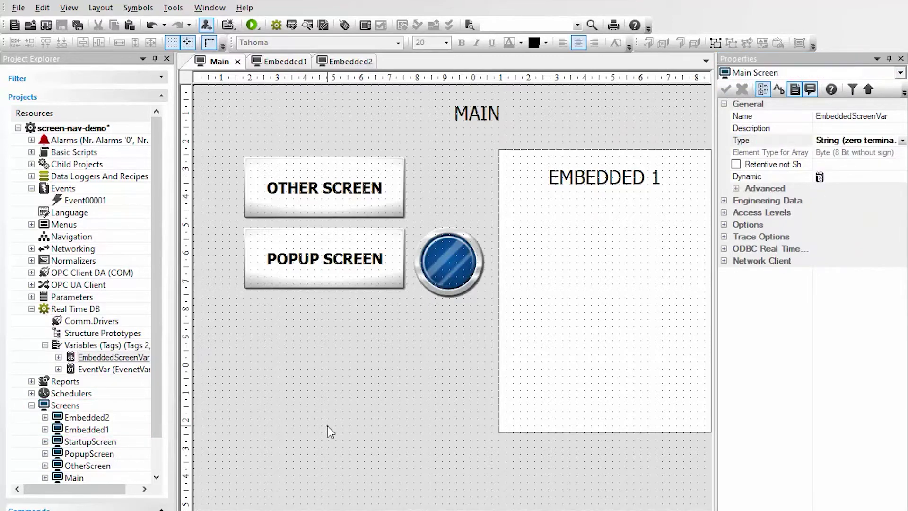
{"action": "left_click", "coordinate": [78, 26]}
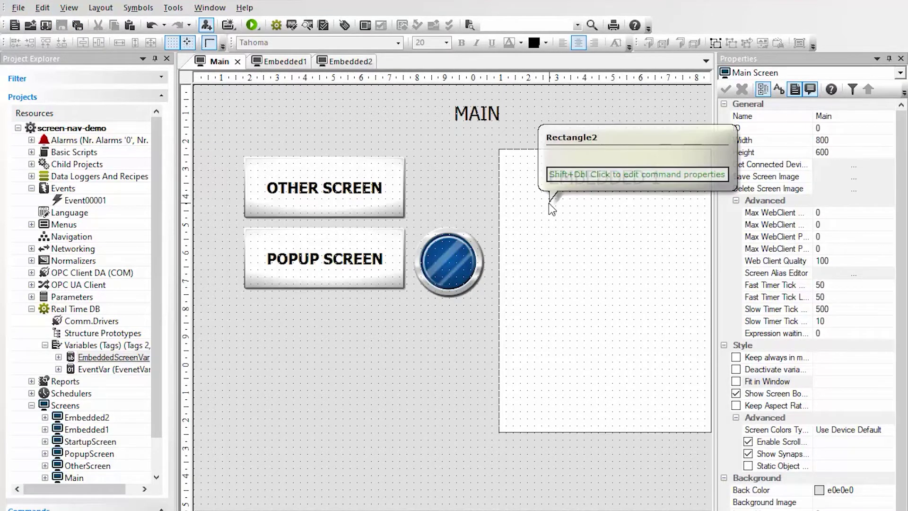
Assign EmbeddedScreenVar as the Embedded Screen Variable of the embedded view on the Main screen and apply it.
{"action": "left_click", "coordinate": [588, 204]}
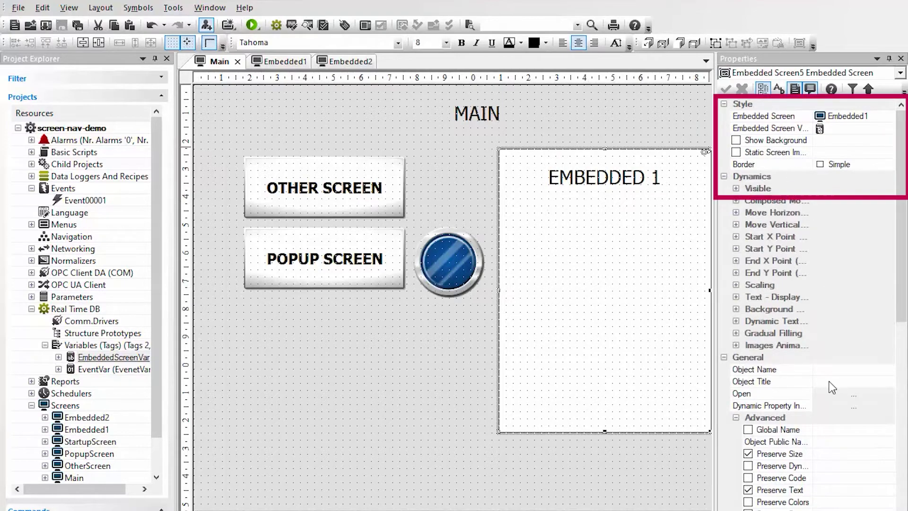
{"action": "left_click", "coordinate": [842, 128]}
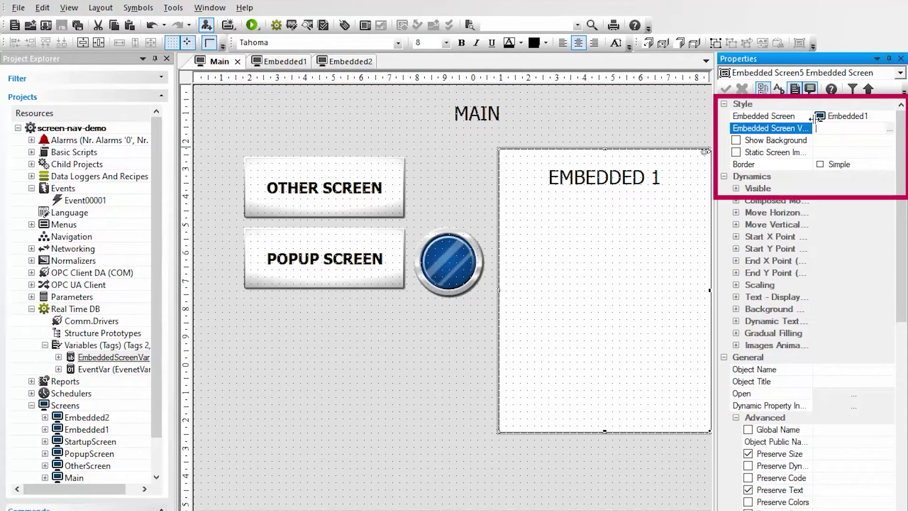
{"action": "left_click_drag", "start_coordinate": [833, 115], "coordinate": [836, 117]}
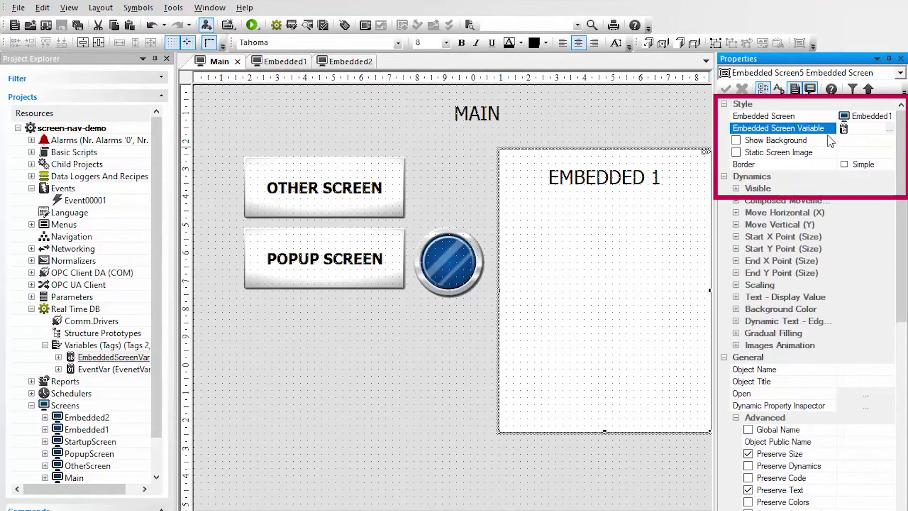
{"action": "left_click", "coordinate": [890, 128]}
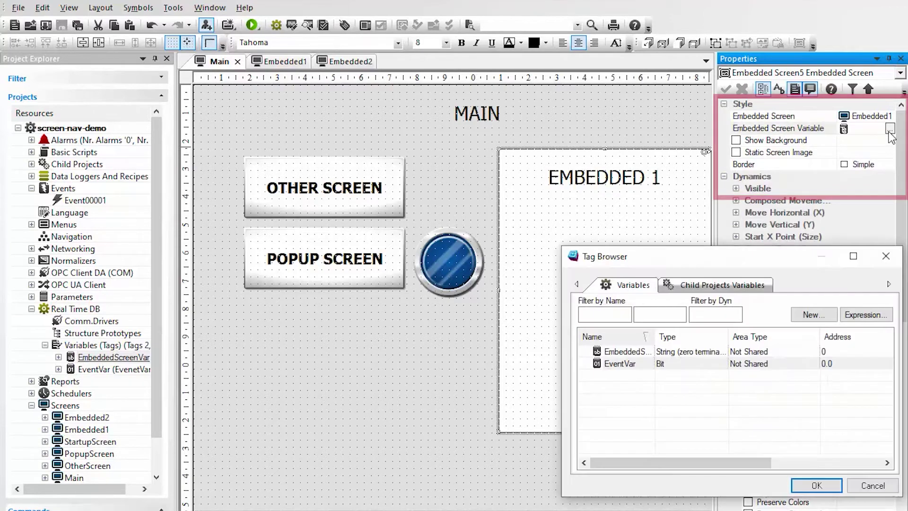
{"action": "left_click", "coordinate": [646, 352]}
{"action": "left_click", "coordinate": [816, 484]}
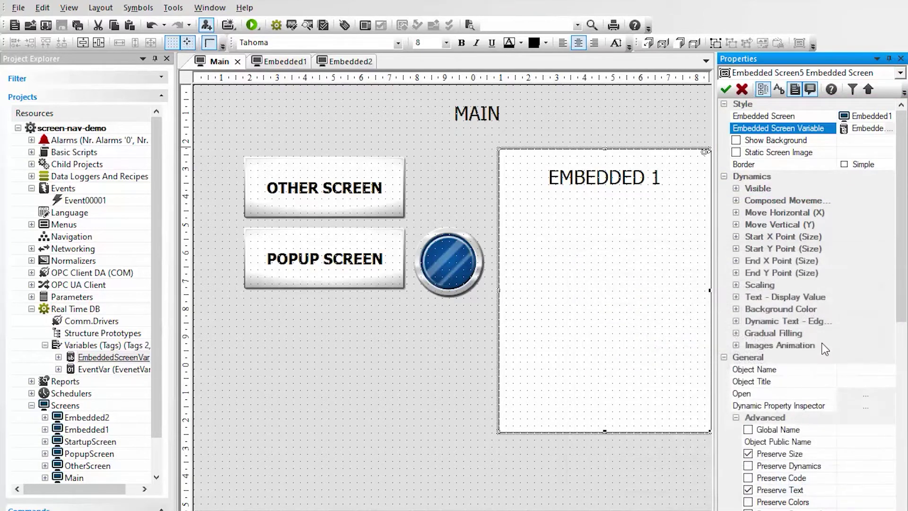
{"action": "left_click", "coordinate": [731, 87]}
{"action": "left_click", "coordinate": [395, 382]}
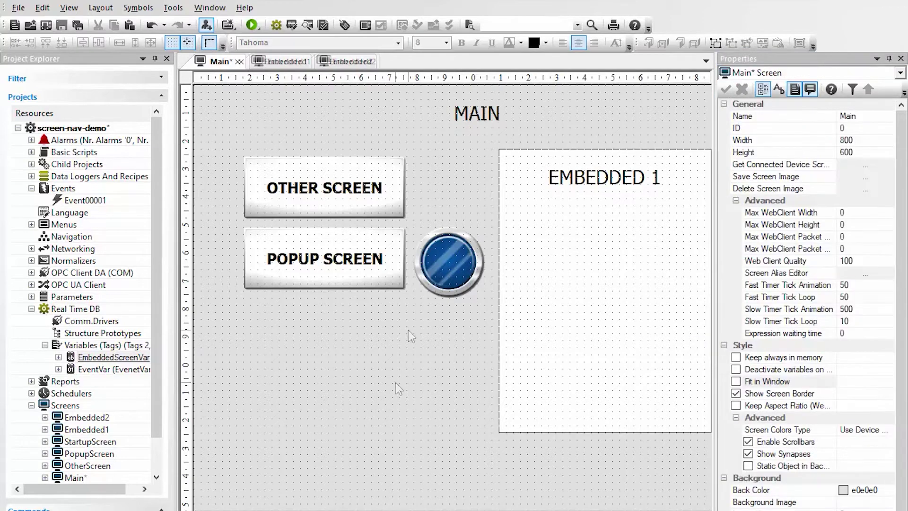
Place a right-arrow symbol from the symbol libraries centred near the lower edge of the Embedded1 screen.
{"action": "left_click", "coordinate": [256, 62]}
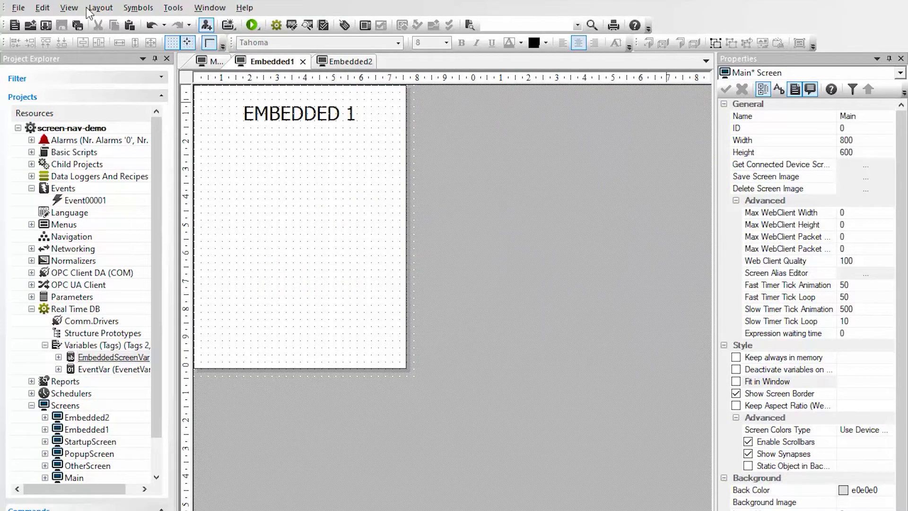
{"action": "left_click", "coordinate": [69, 8]}
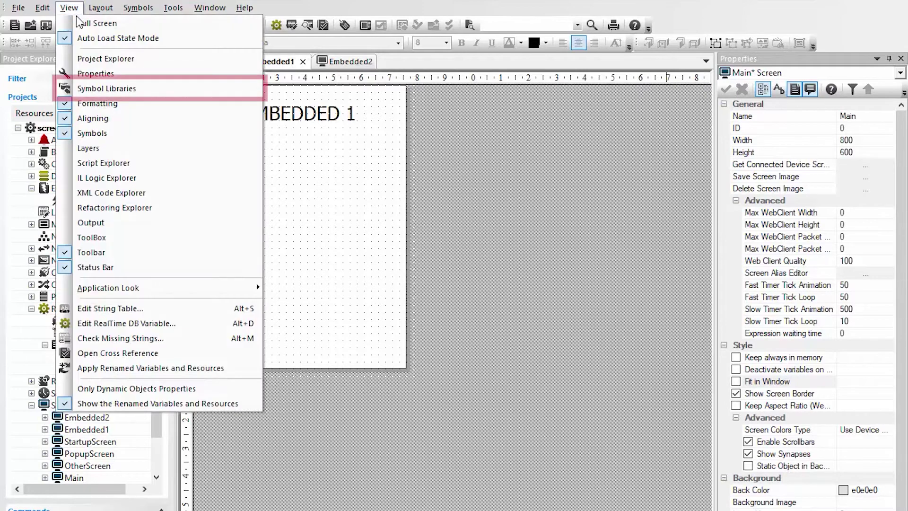
{"action": "left_click", "coordinate": [99, 89]}
{"action": "left_click_drag", "start_coordinate": [886, 163], "coordinate": [888, 308]}
{"action": "left_click_drag", "start_coordinate": [820, 313], "coordinate": [263, 279]}
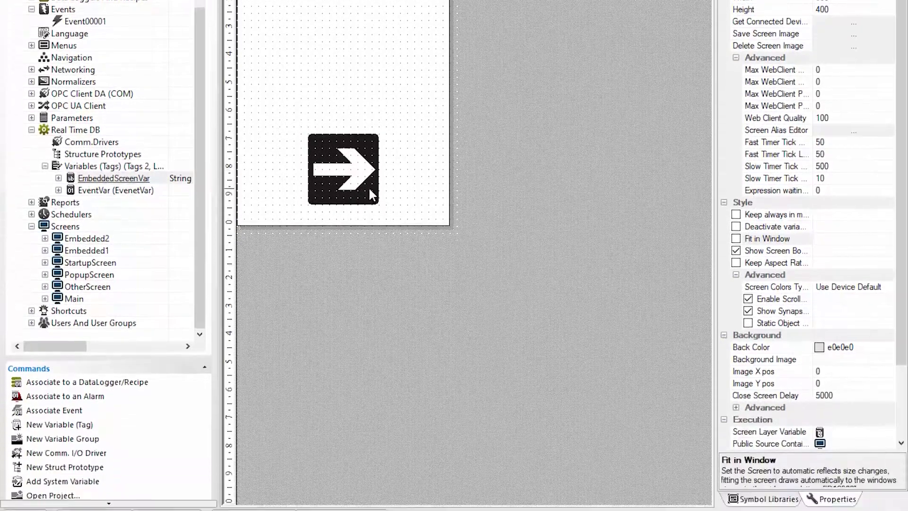
Start a new variable command in the arrow symbol's Commands On Click with EmbeddedScreenVar as its variable.
{"action": "left_click", "coordinate": [370, 194]}
{"action": "left_click", "coordinate": [765, 320]}
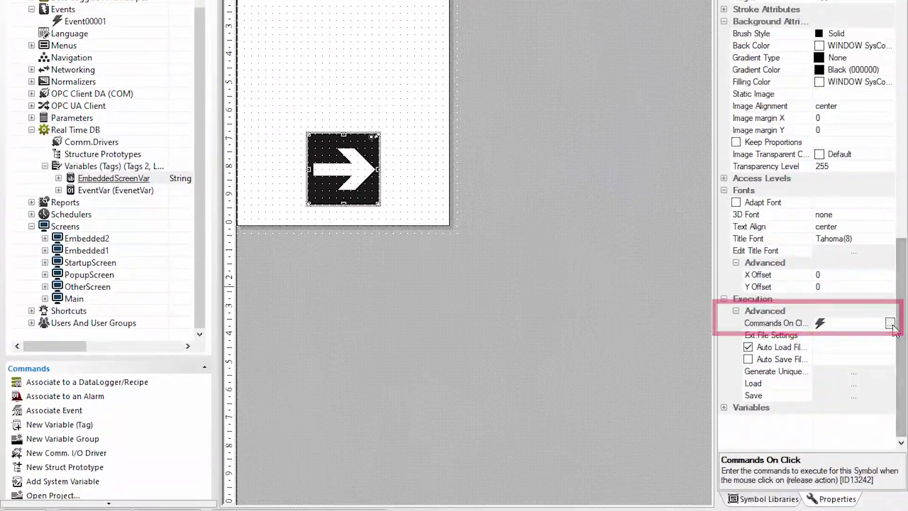
{"action": "left_click", "coordinate": [853, 320]}
{"action": "left_click", "coordinate": [838, 229]}
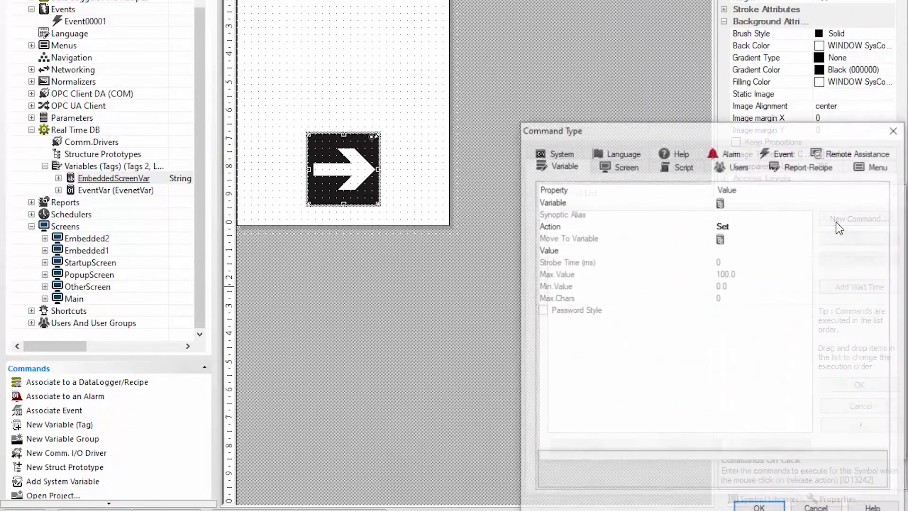
{"action": "left_click_drag", "start_coordinate": [650, 111], "coordinate": [422, 33]}
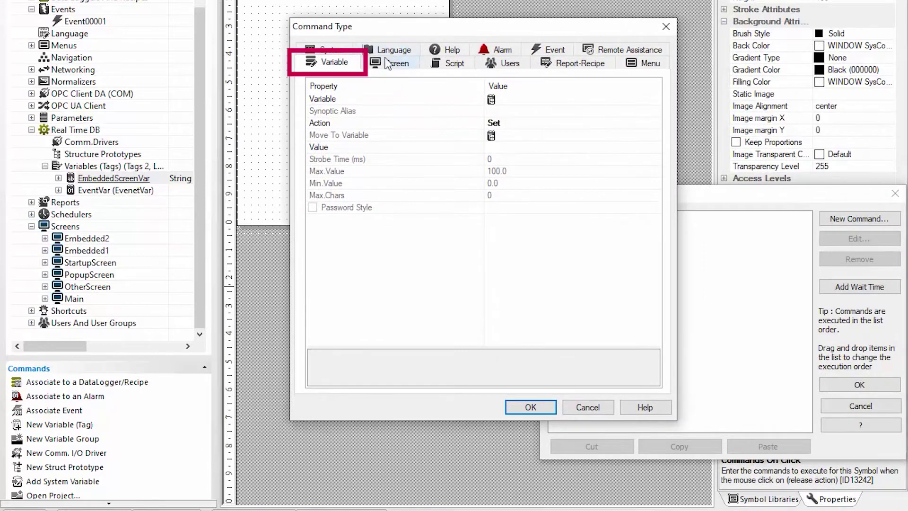
{"action": "left_click", "coordinate": [513, 103]}
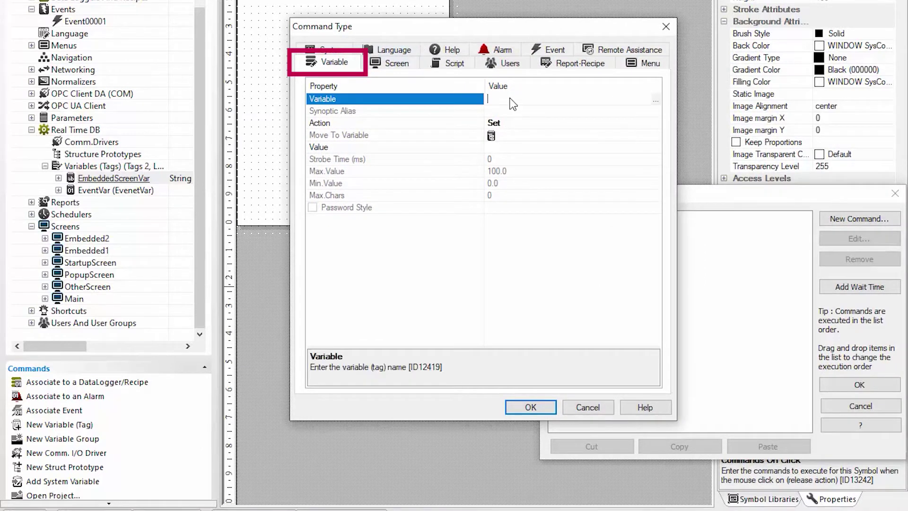
{"action": "left_click", "coordinate": [655, 100]}
{"action": "left_click_drag", "start_coordinate": [658, 124], "coordinate": [439, 134]}
{"action": "left_click", "coordinate": [418, 219]}
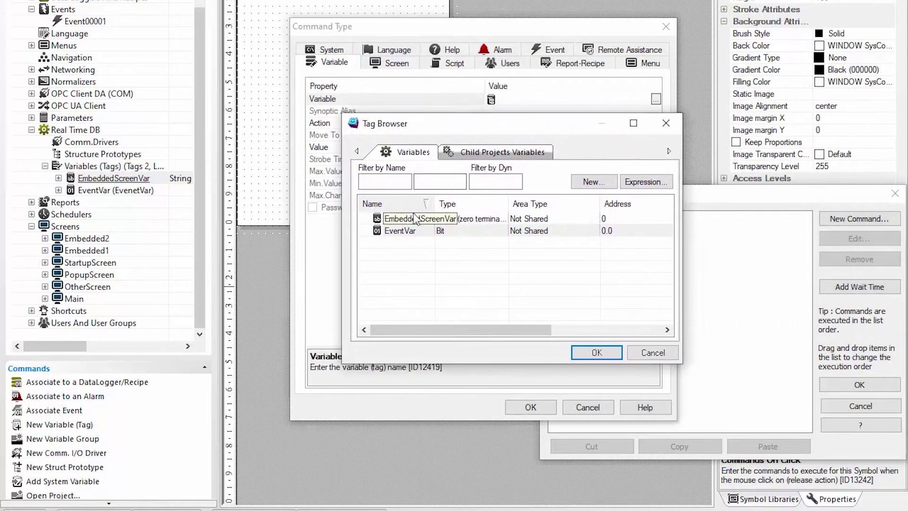
{"action": "left_click", "coordinate": [595, 353]}
Set the command's value to Embedded2, confirm the command list and apply it to the arrow symbol.
{"action": "left_click", "coordinate": [520, 147]}
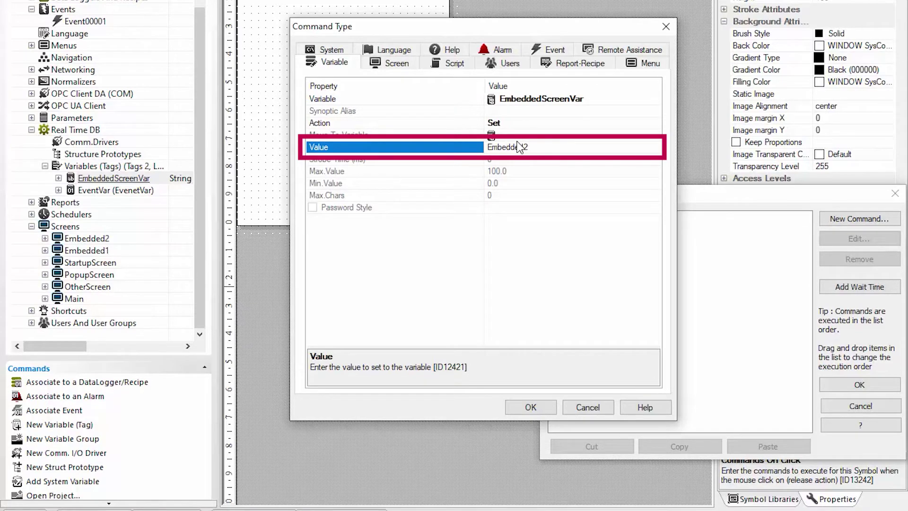
{"action": "type", "text": "Embedded2"}
{"action": "left_click", "coordinate": [544, 407]}
{"action": "left_click", "coordinate": [834, 384]}
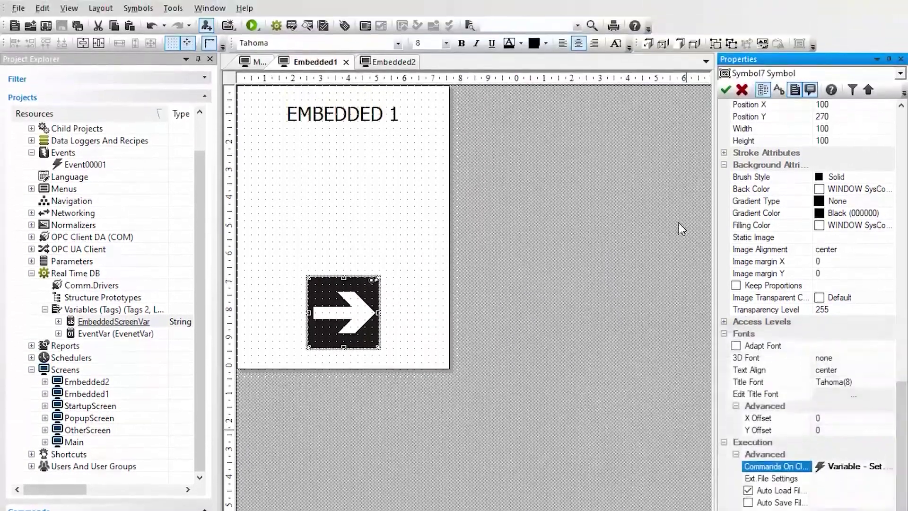
{"action": "left_click", "coordinate": [723, 92]}
{"action": "left_click", "coordinate": [639, 169]}
Copy the arrow symbol onto the Embedded2 screen and flip the copy horizontally.
{"action": "left_click", "coordinate": [360, 306]}
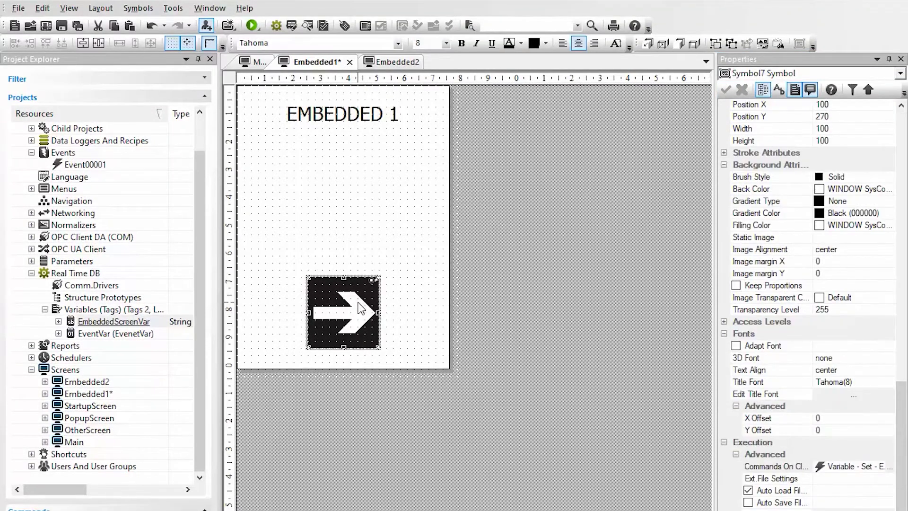
{"action": "left_click", "coordinate": [380, 62]}
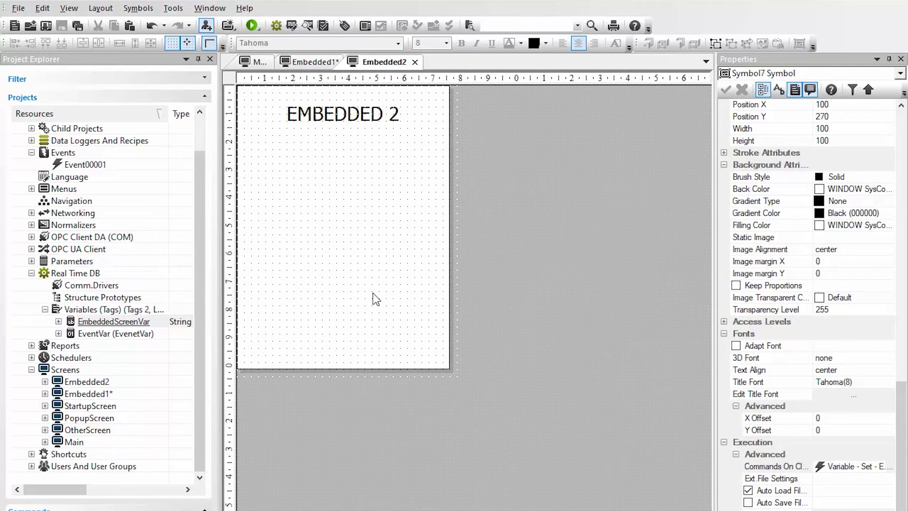
{"action": "key", "text": "ctrl+v"}
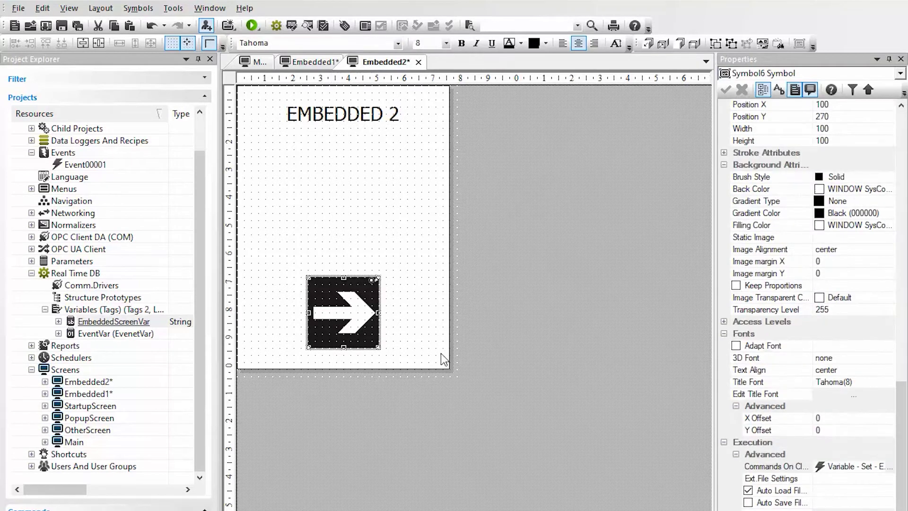
{"action": "right_click", "coordinate": [354, 325]}
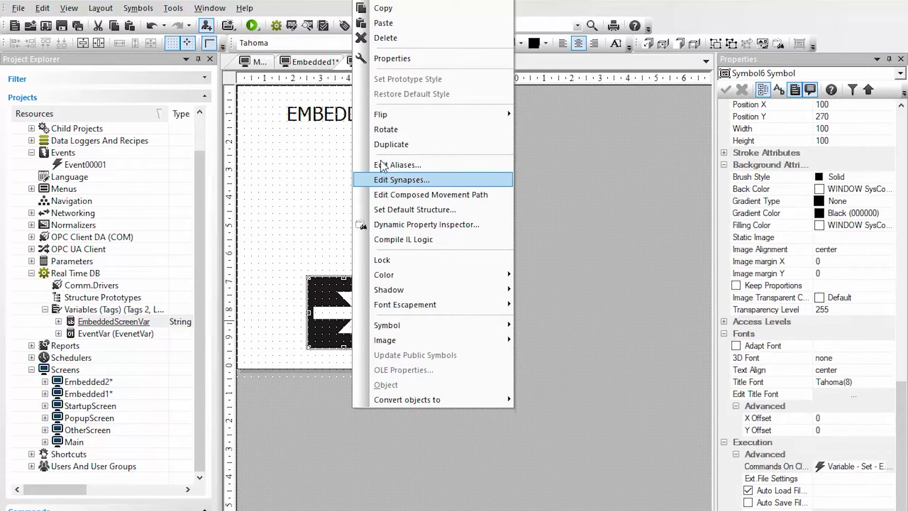
{"action": "mouse_move", "coordinate": [413, 121]}
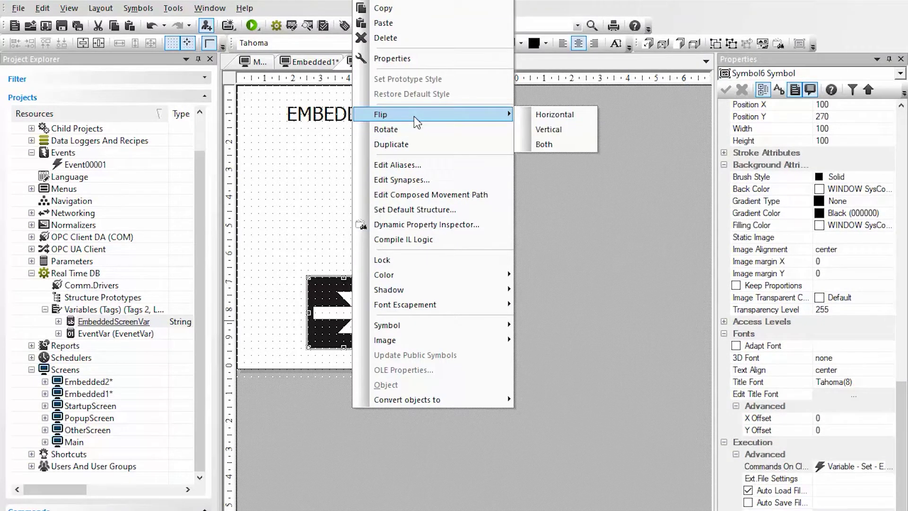
{"action": "left_click", "coordinate": [553, 114]}
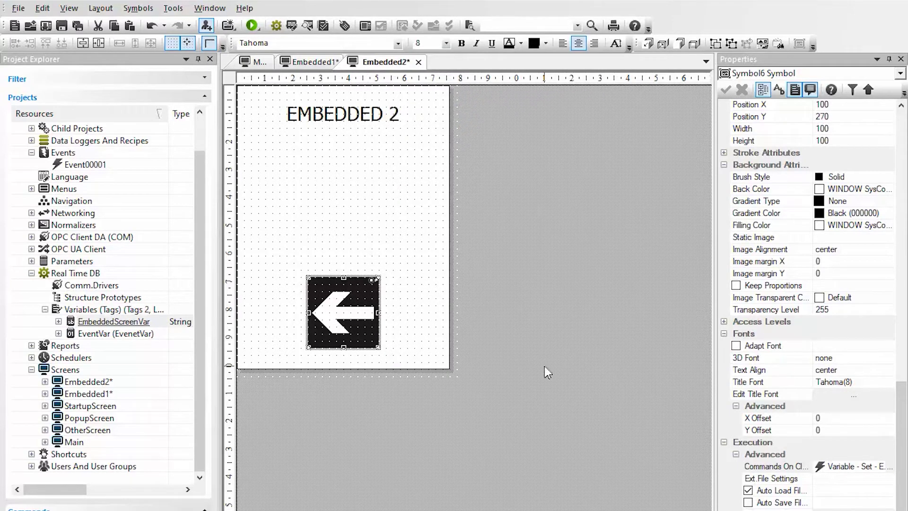
Change the flipped arrow's variable command on the Embedded2 screen to the value Embedded1 and confirm the command list.
{"action": "left_click", "coordinate": [347, 236]}
{"action": "left_click", "coordinate": [343, 312]}
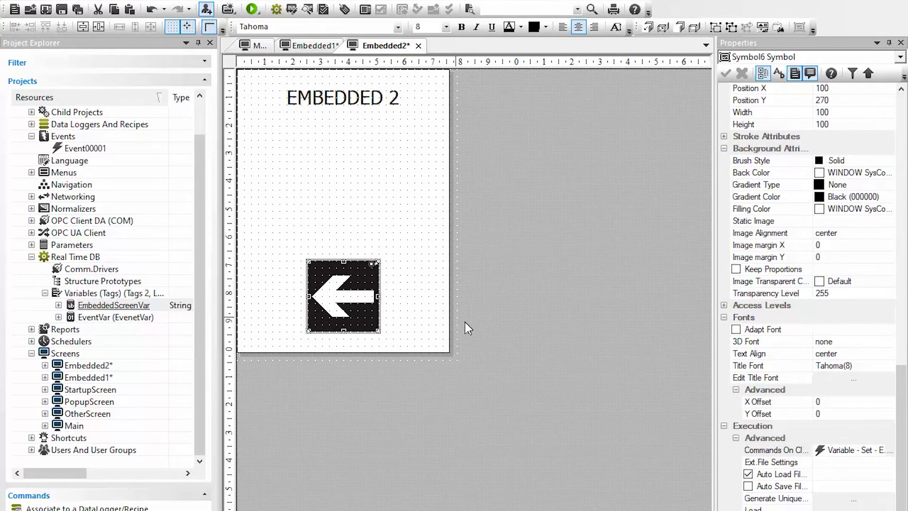
{"action": "left_click", "coordinate": [890, 328]}
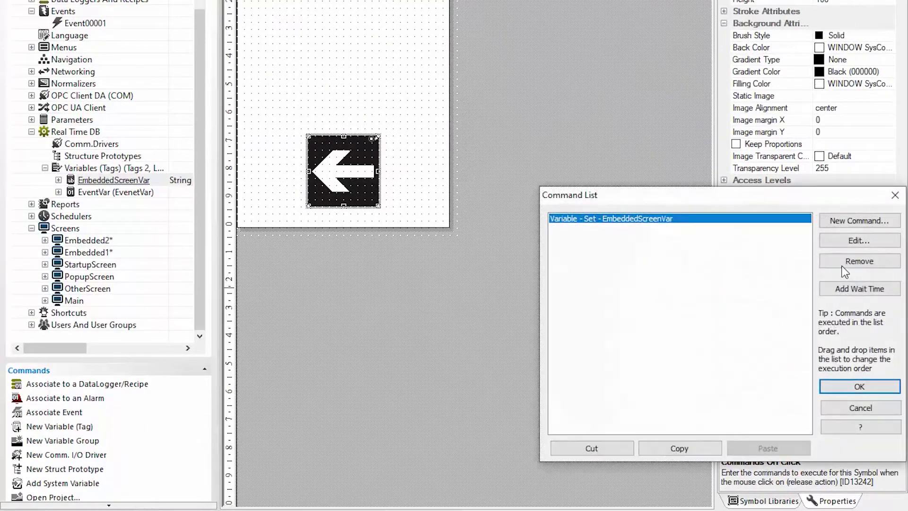
{"action": "left_click", "coordinate": [851, 238]}
{"action": "left_click", "coordinate": [823, 256]}
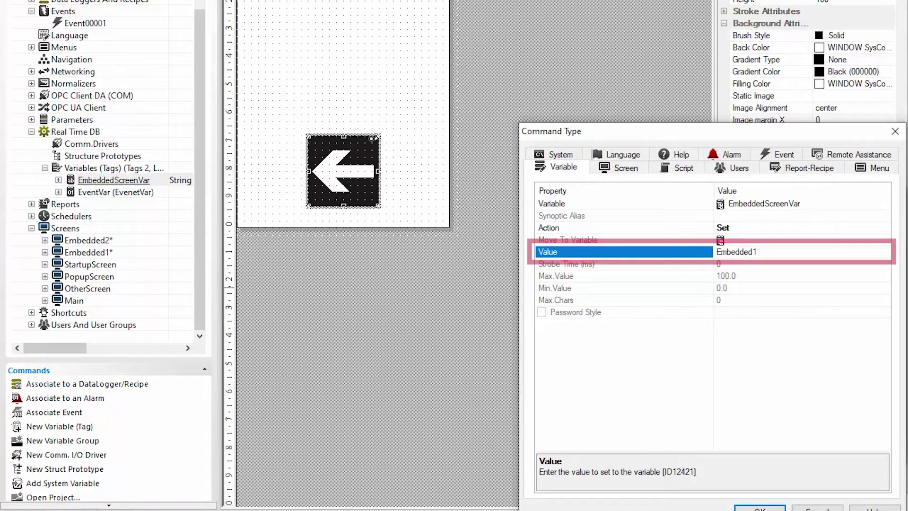
{"action": "left_click", "coordinate": [759, 508]}
{"action": "left_click", "coordinate": [859, 386]}
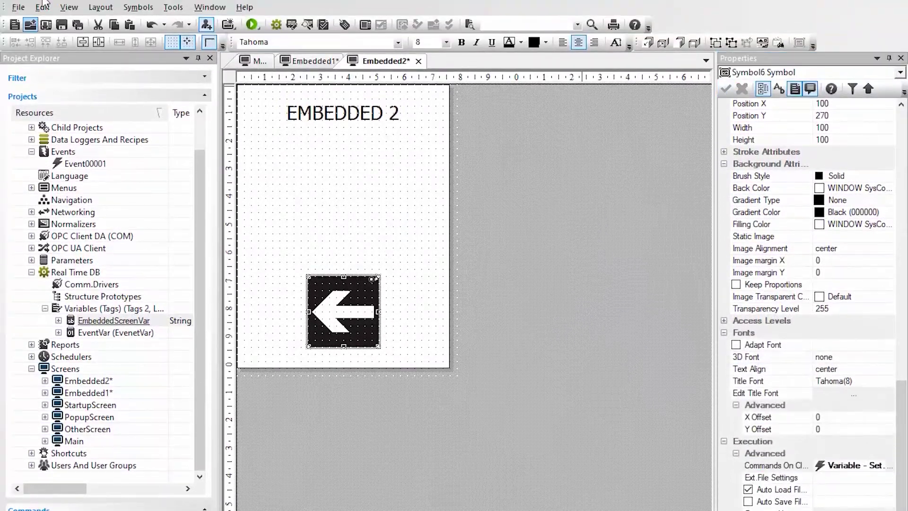
Save all changes and close the Embedded1 and Embedded2 screens, leaving the Main screen open.
{"action": "left_click", "coordinate": [78, 24]}
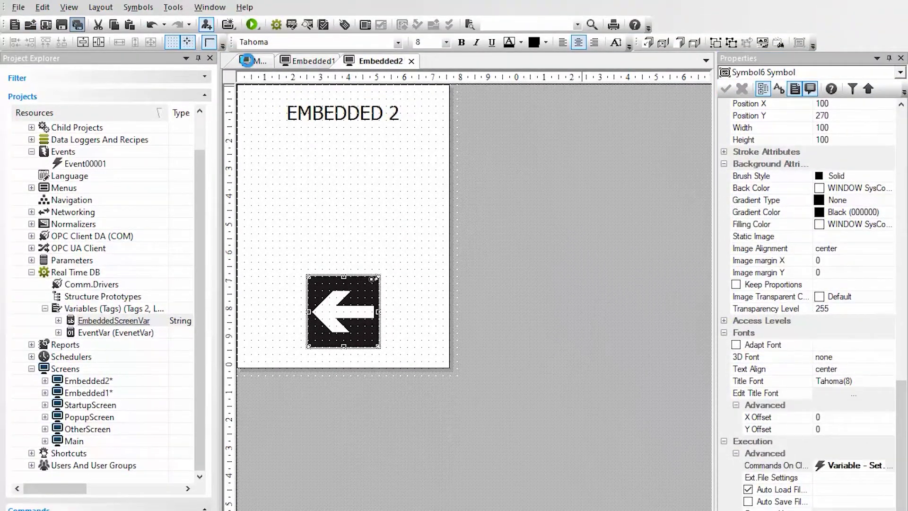
{"action": "left_click", "coordinate": [335, 62]}
{"action": "left_click", "coordinate": [345, 61]}
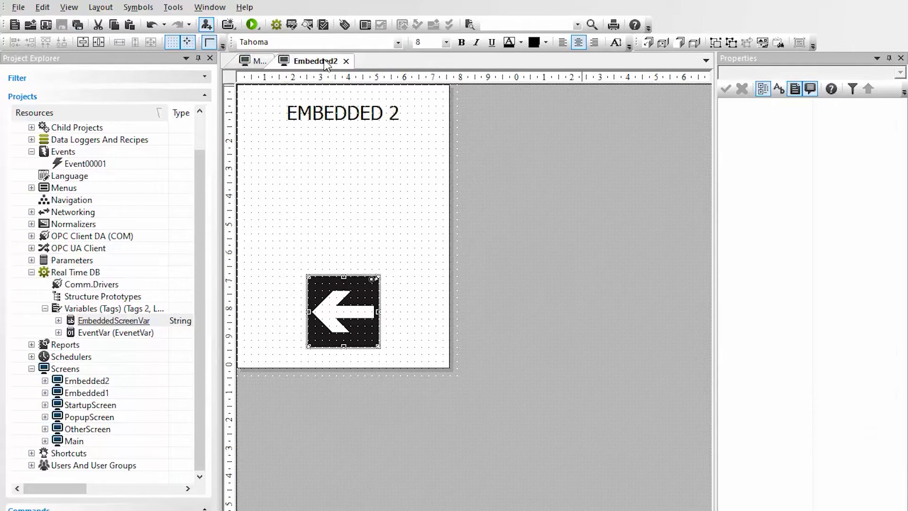
{"action": "left_click", "coordinate": [346, 62]}
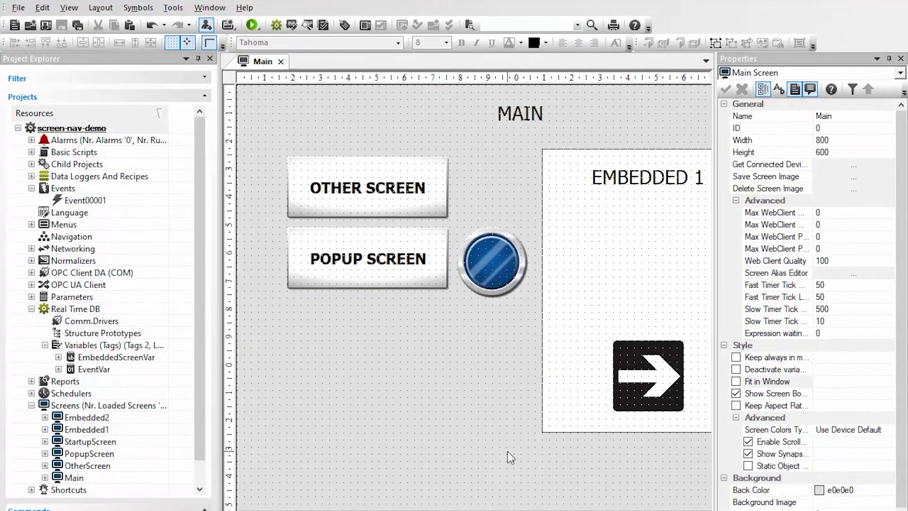
Run the project to test switching between the two embedded screens with the arrow symbols, and close the runtime.
{"action": "left_click", "coordinate": [255, 26]}
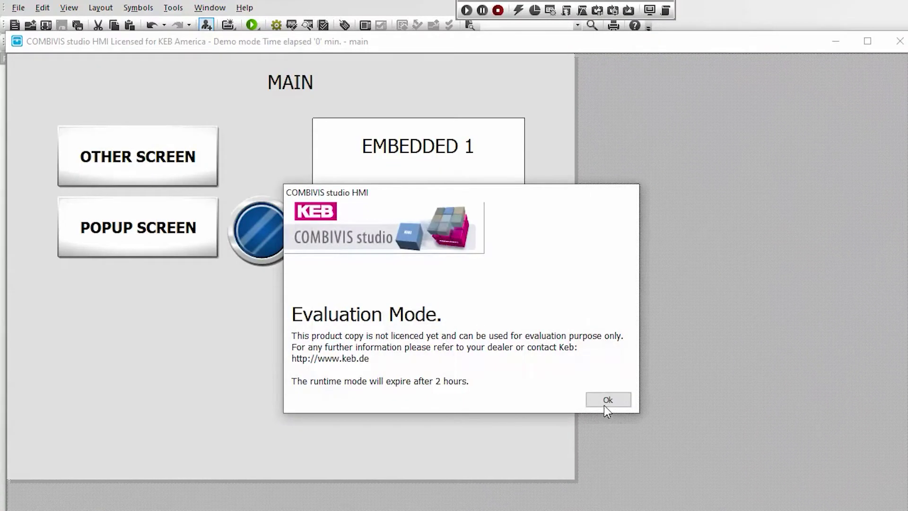
{"action": "left_click", "coordinate": [603, 399]}
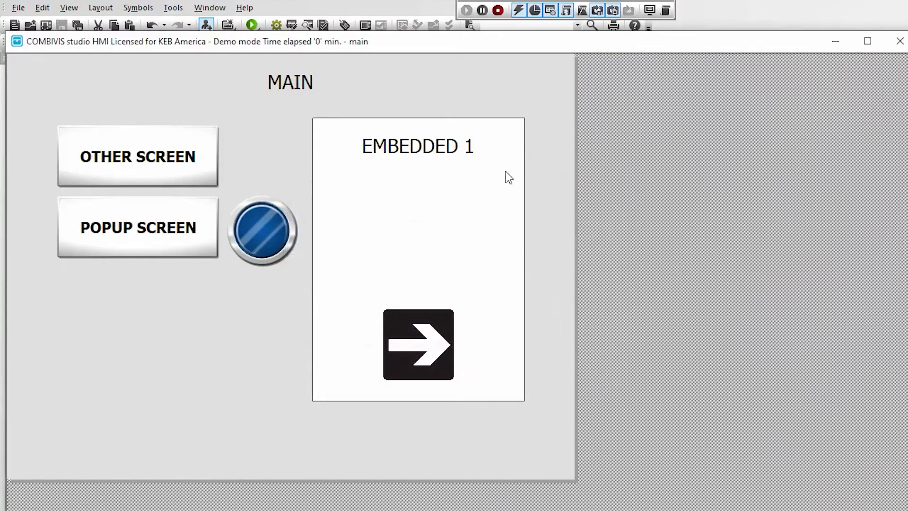
{"action": "left_click", "coordinate": [396, 352]}
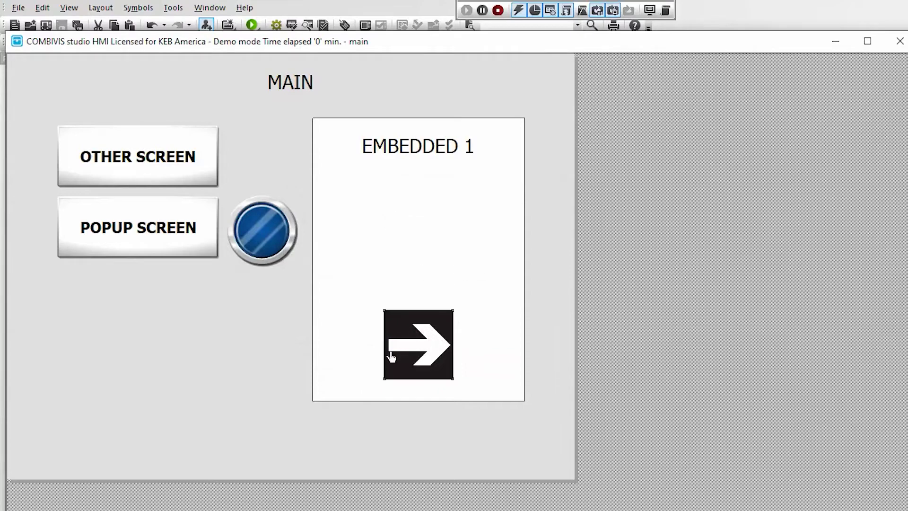
{"action": "left_click", "coordinate": [417, 359]}
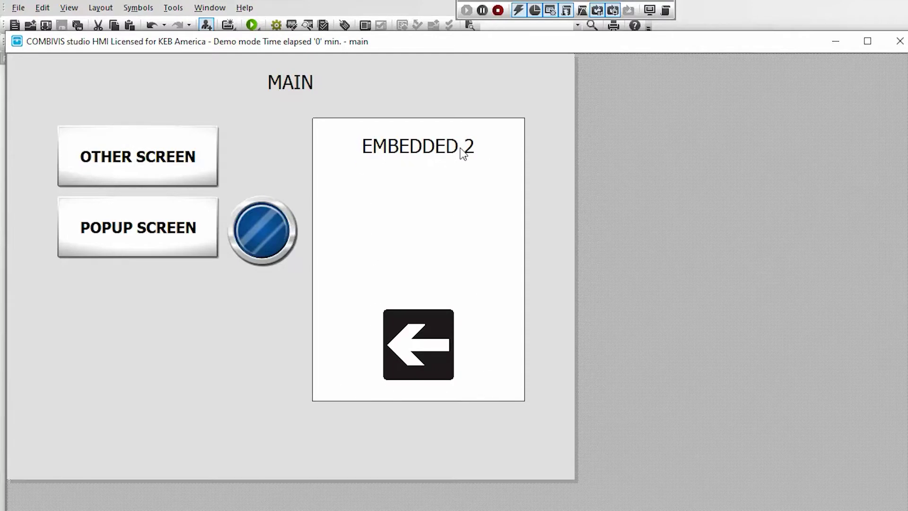
{"action": "left_click", "coordinate": [433, 344]}
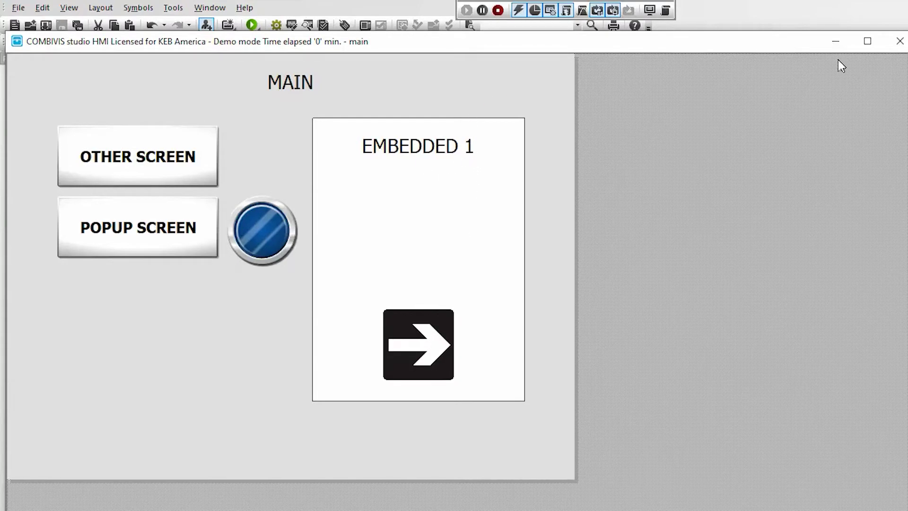
{"action": "left_click", "coordinate": [899, 43]}
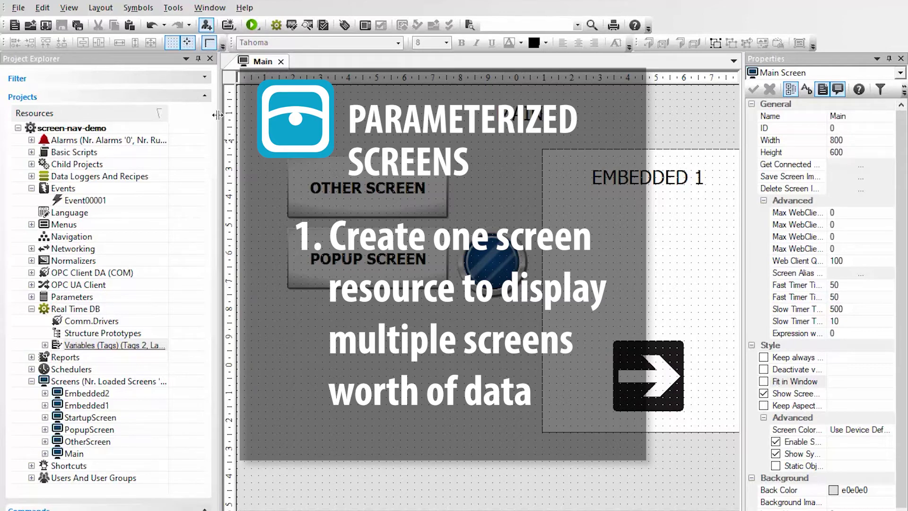
Add a structure prototype named Struct to the Real Time DB.
{"action": "left_click_drag", "start_coordinate": [217, 115], "coordinate": [191, 115]}
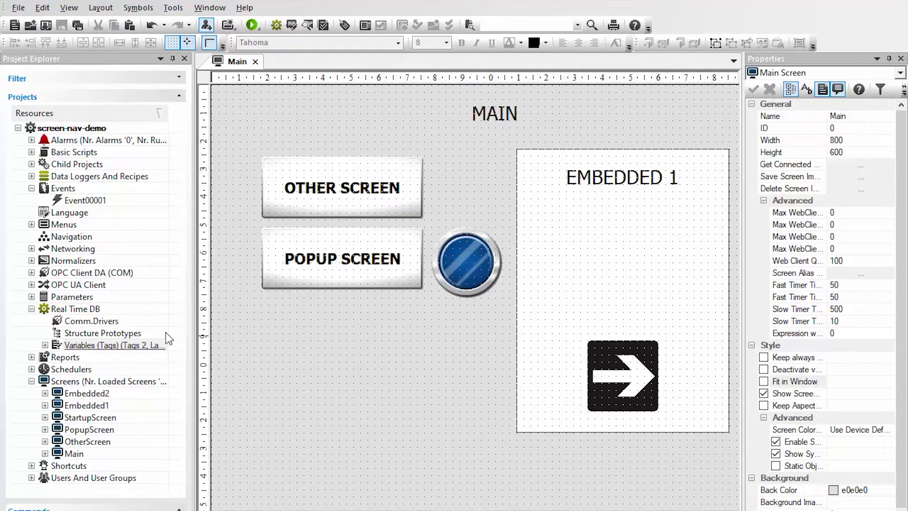
{"action": "double_click", "coordinate": [86, 348]}
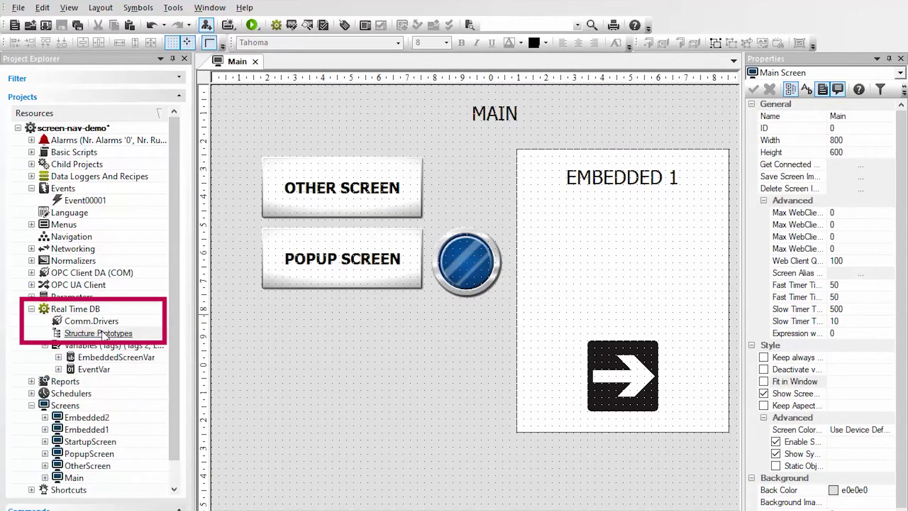
{"action": "right_click", "coordinate": [103, 334]}
{"action": "mouse_move", "coordinate": [174, 385]}
{"action": "left_click", "coordinate": [172, 369]}
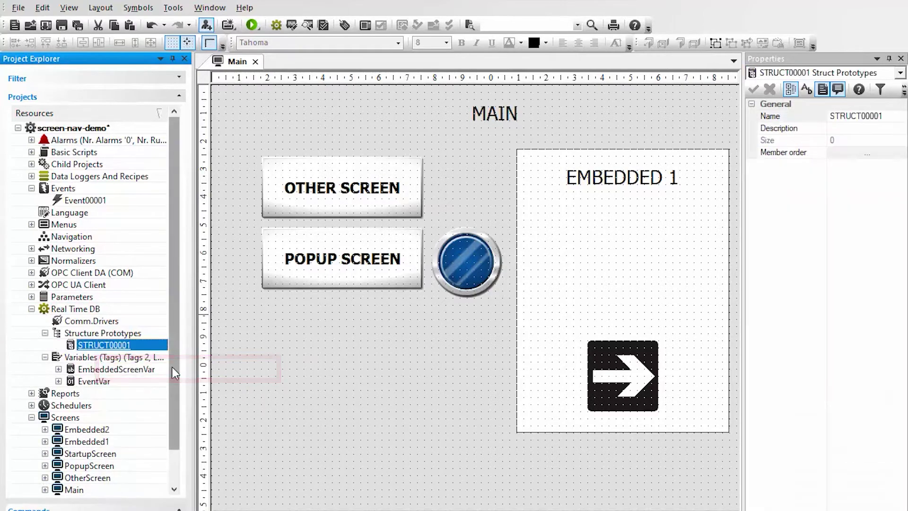
{"action": "left_click", "coordinate": [823, 119]}
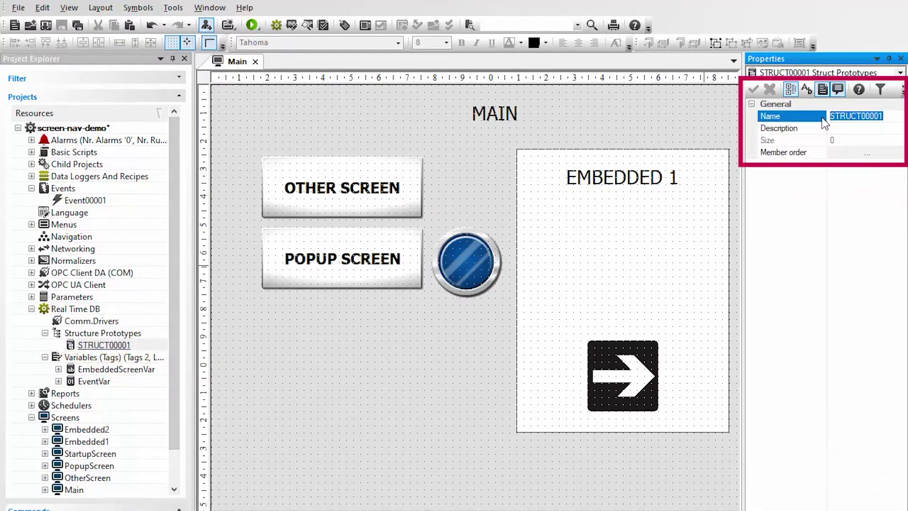
{"action": "type", "text": "Struct"}
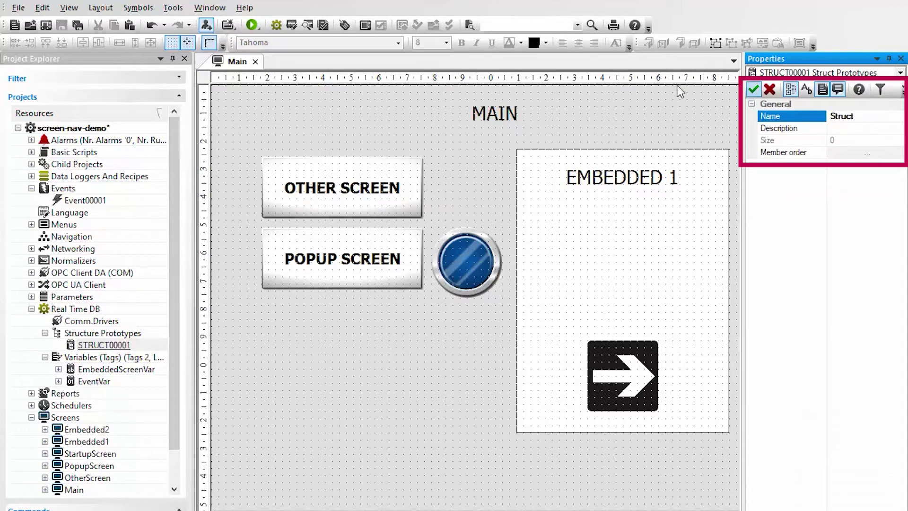
{"action": "left_click", "coordinate": [753, 90]}
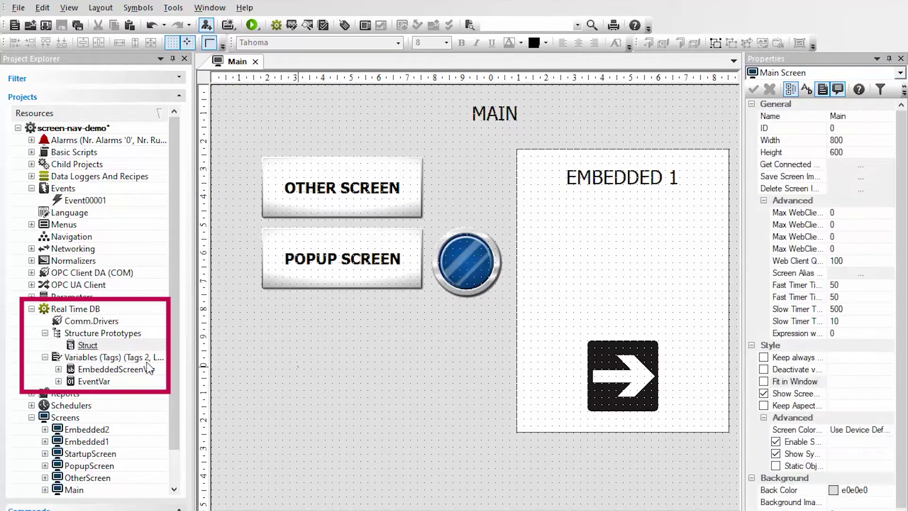
Add three members named Var1, Var2 and Var3 to the Struct prototype.
{"action": "right_click", "coordinate": [118, 346]}
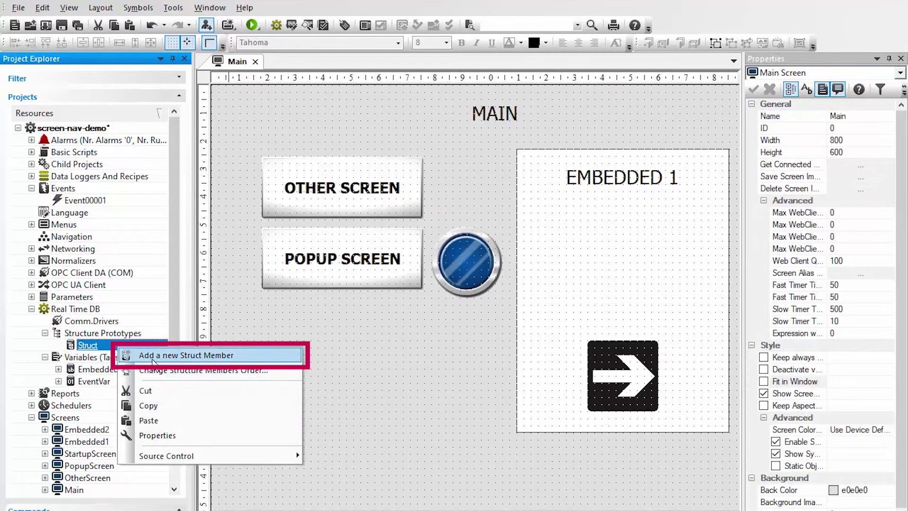
{"action": "left_click", "coordinate": [136, 356]}
{"action": "type", "text": "Var1"}
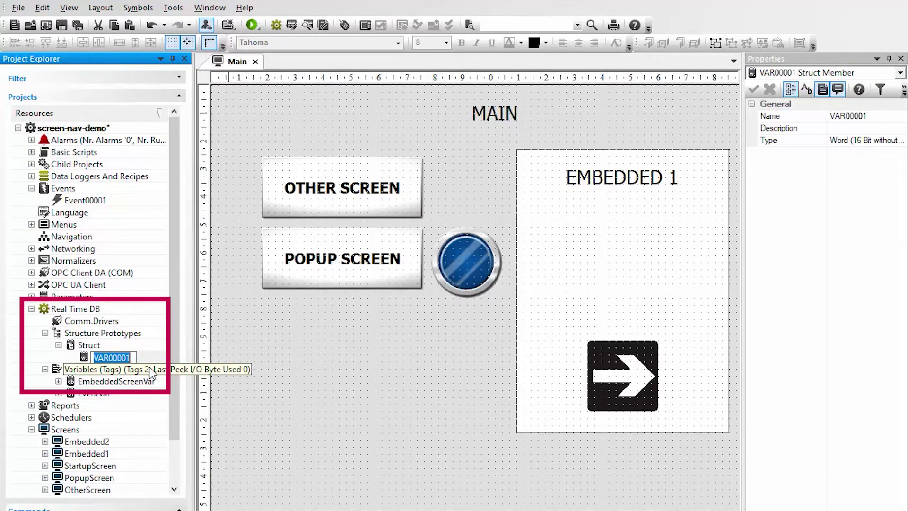
{"action": "key", "text": "Return"}
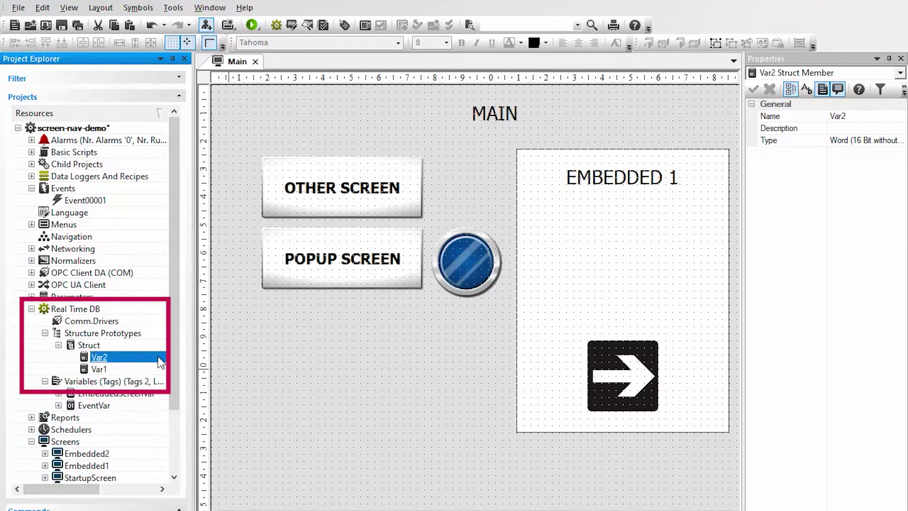
{"action": "key", "text": "ctrl+v"}
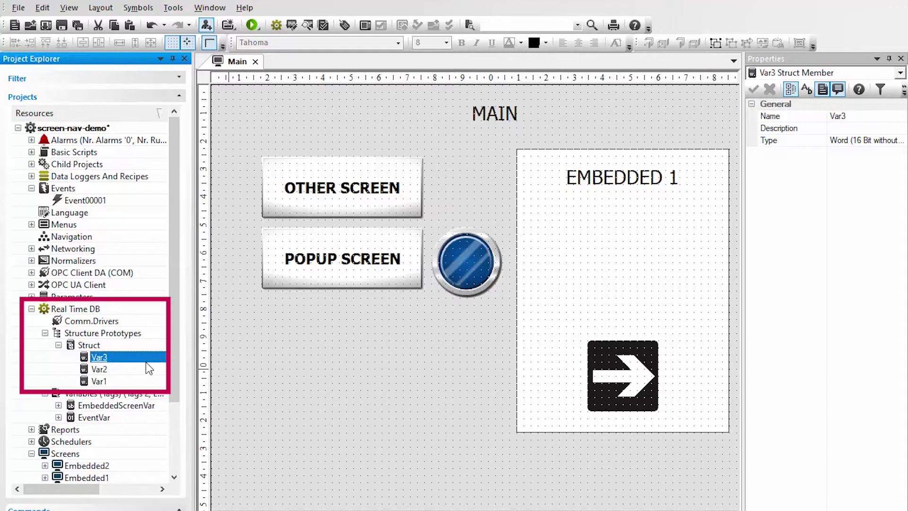
Create a variable named Struct1 in the Real Time DB and set its type to Structure (Struct).
{"action": "right_click", "coordinate": [110, 393]}
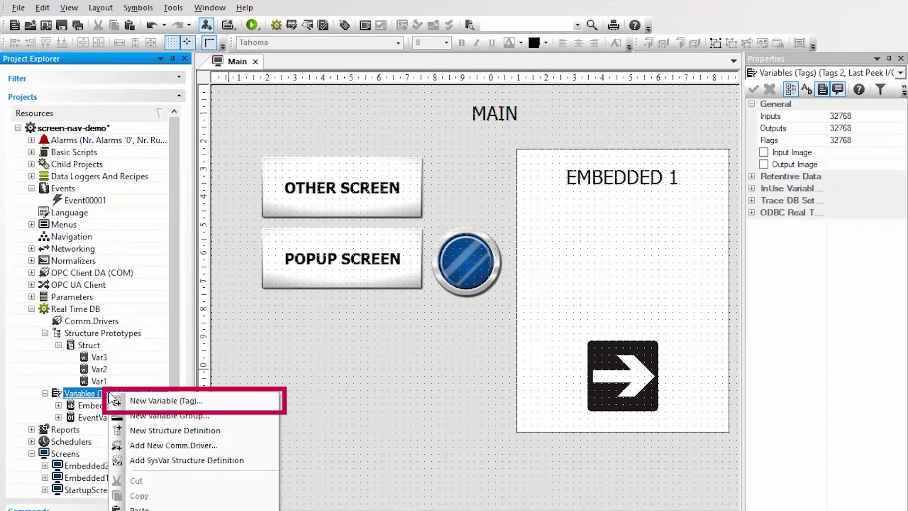
{"action": "left_click", "coordinate": [171, 406]}
{"action": "type", "text": "Struct1"}
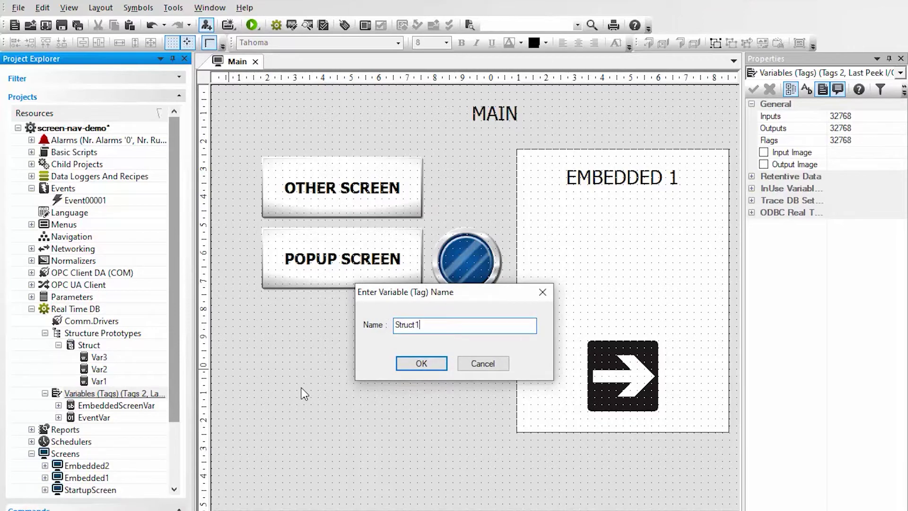
{"action": "key", "text": "Return"}
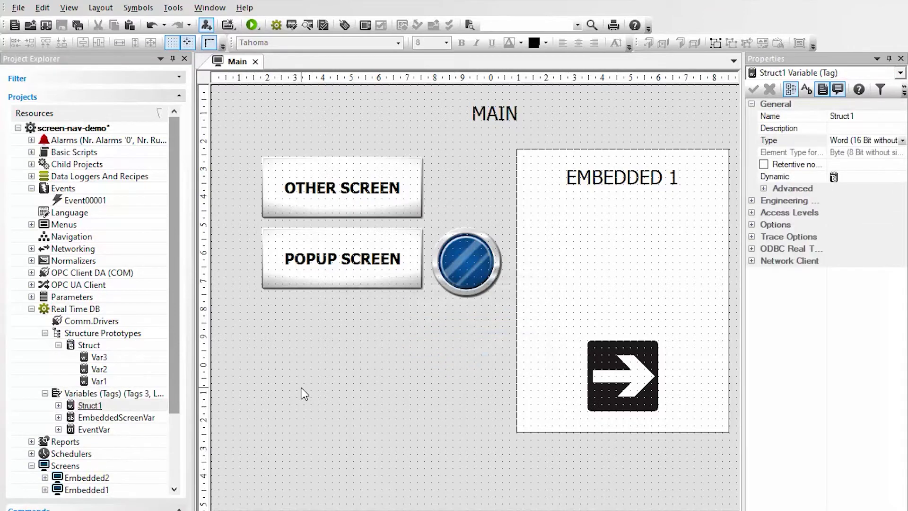
{"action": "left_click", "coordinate": [902, 140]}
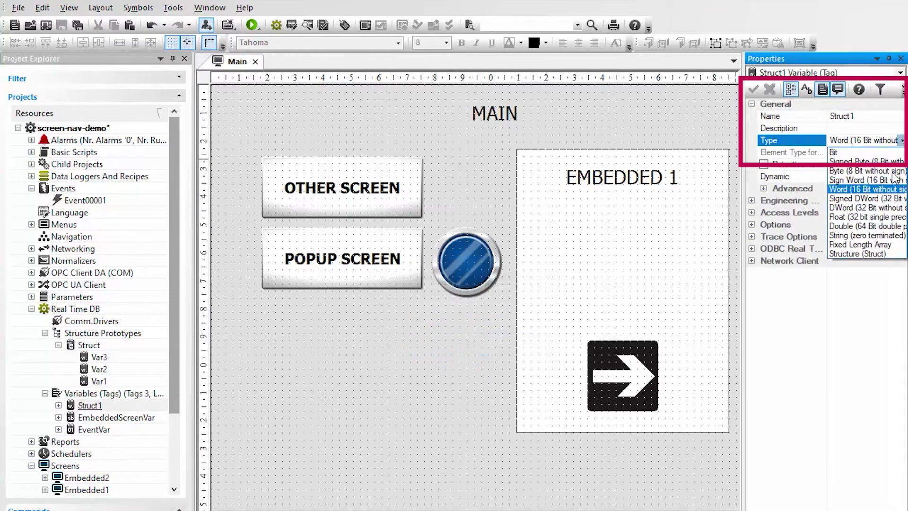
{"action": "left_click", "coordinate": [881, 254]}
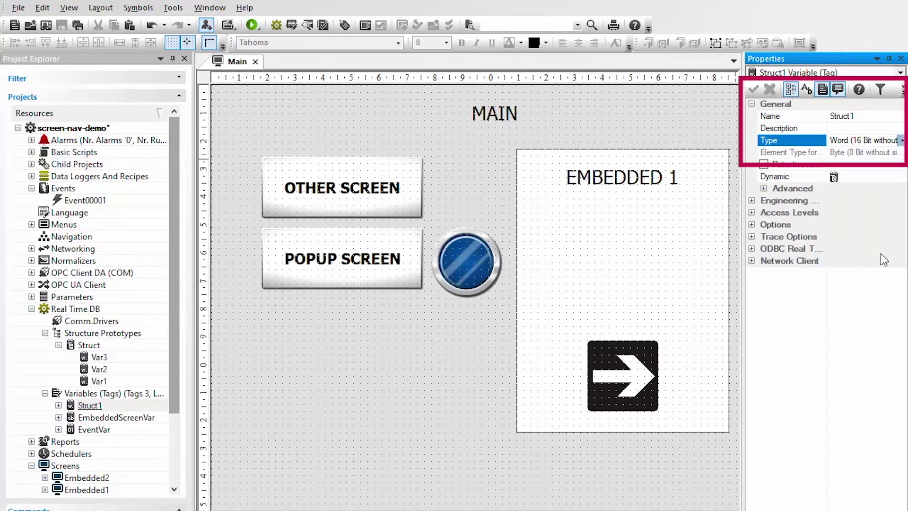
{"action": "left_click", "coordinate": [455, 389]}
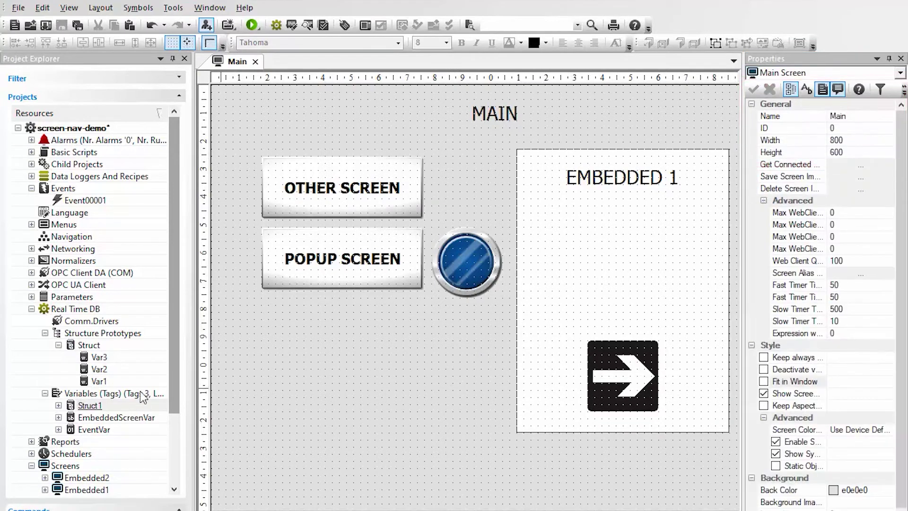
Duplicate the Struct1 variable as Struct2 and save the project.
{"action": "left_click", "coordinate": [134, 407]}
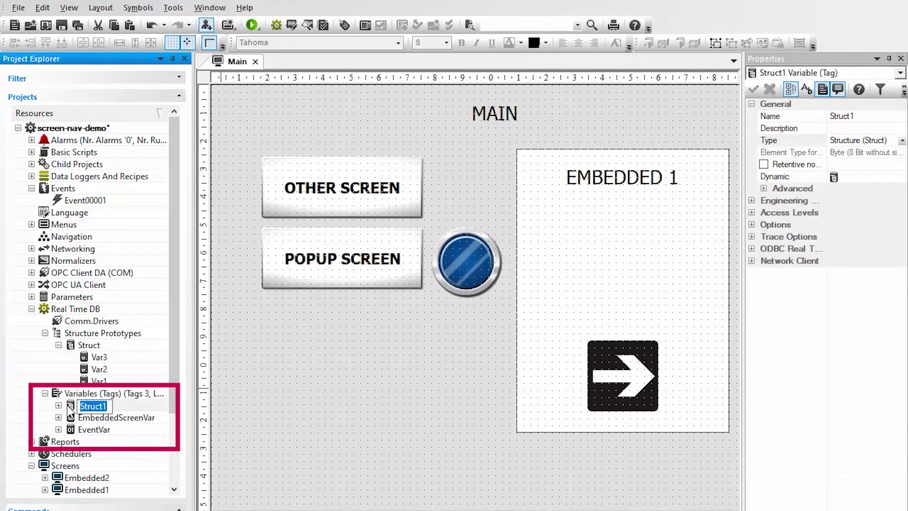
{"action": "key", "text": "Return"}
{"action": "key", "text": "ctrl+c"}
{"action": "key", "text": "ctrl+v"}
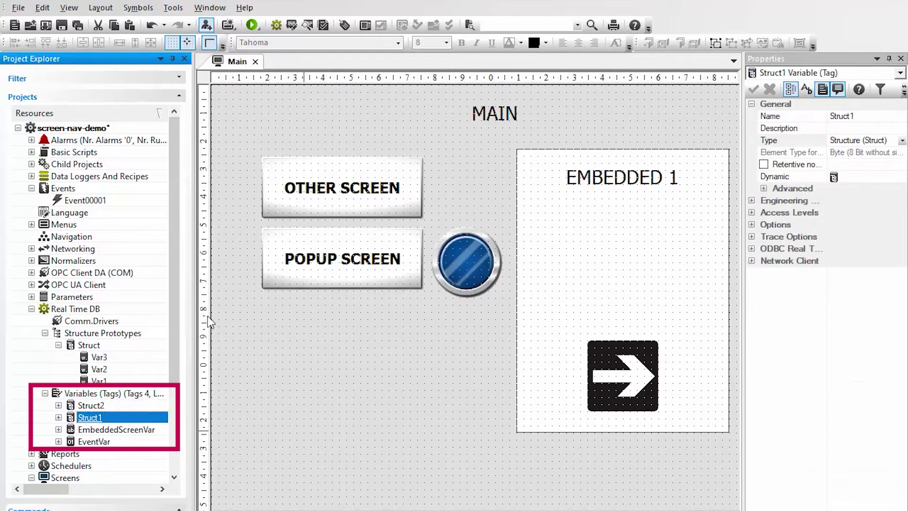
{"action": "left_click", "coordinate": [77, 25]}
{"action": "left_click", "coordinate": [124, 295]}
{"action": "left_click", "coordinate": [122, 286]}
{"action": "left_click", "coordinate": [242, 336]}
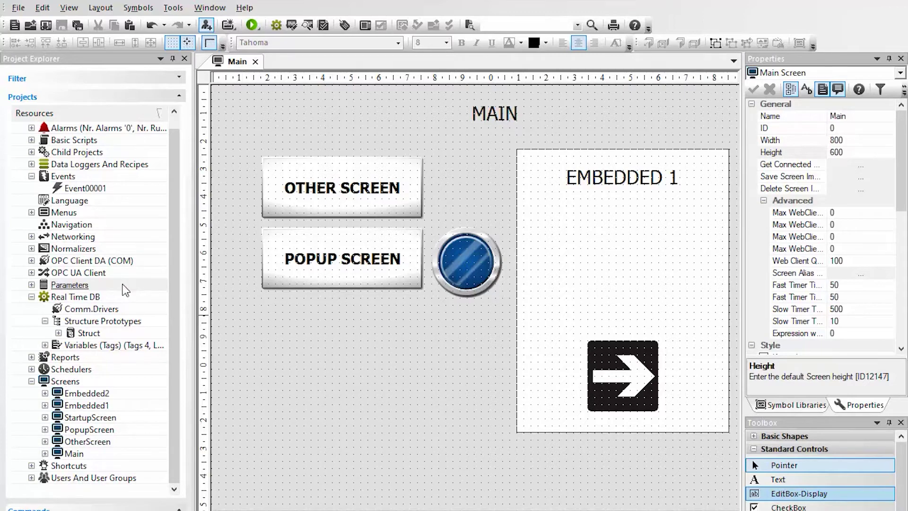
{"action": "left_click", "coordinate": [305, 260]}
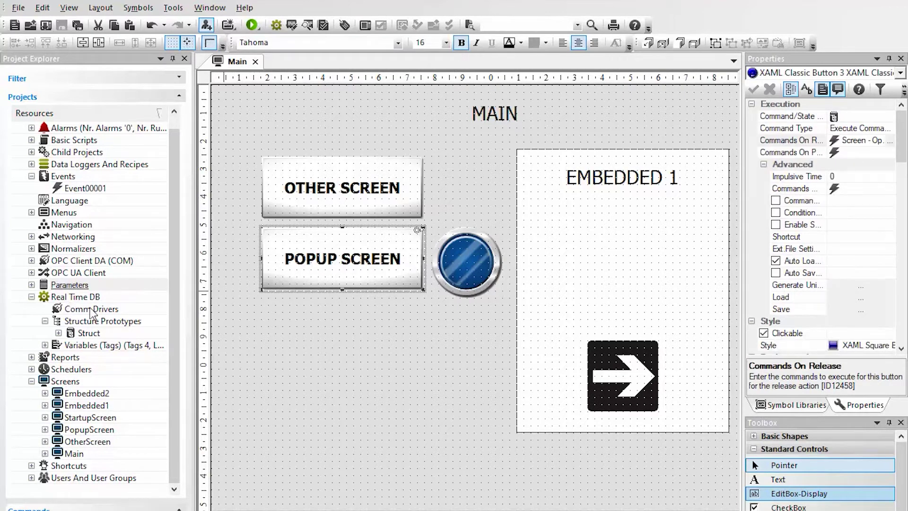
{"action": "left_click", "coordinate": [261, 360]}
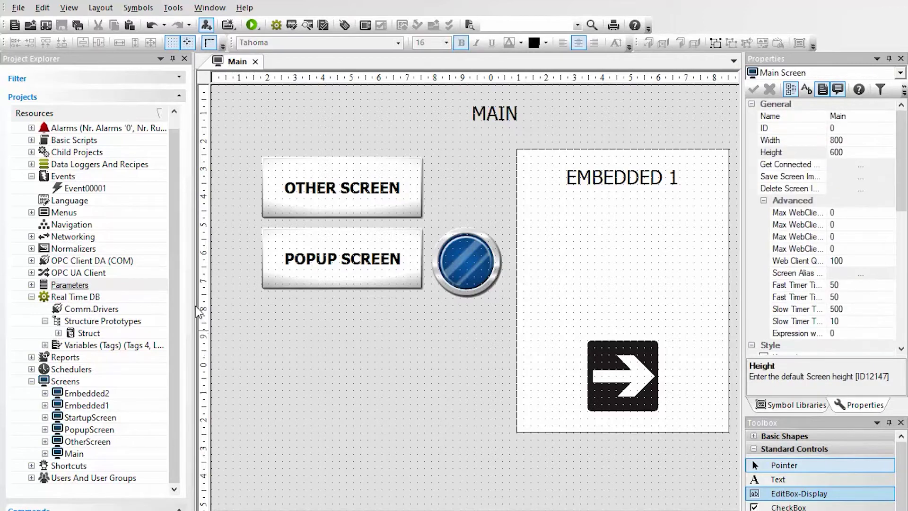
Add a new parameter file named Param1 to the Parameters resources.
{"action": "right_click", "coordinate": [100, 285]}
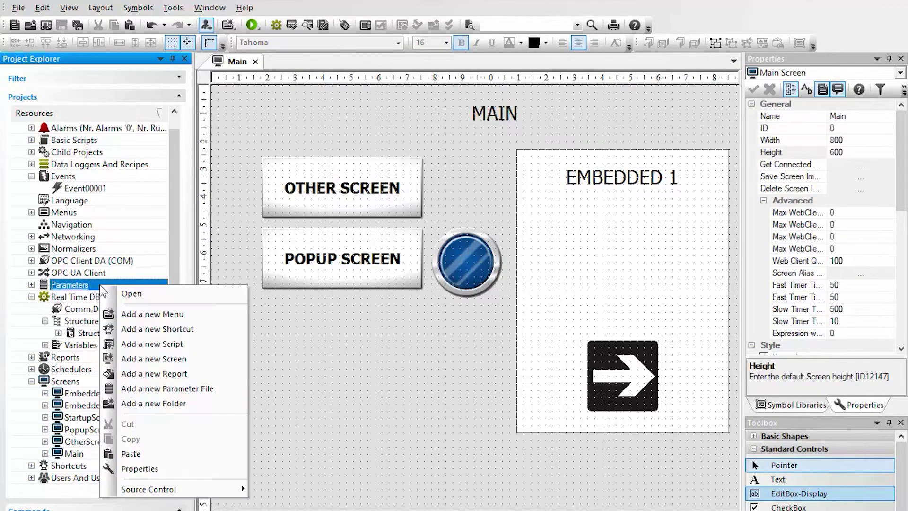
{"action": "left_click", "coordinate": [154, 389]}
{"action": "type", "text": "Para"}
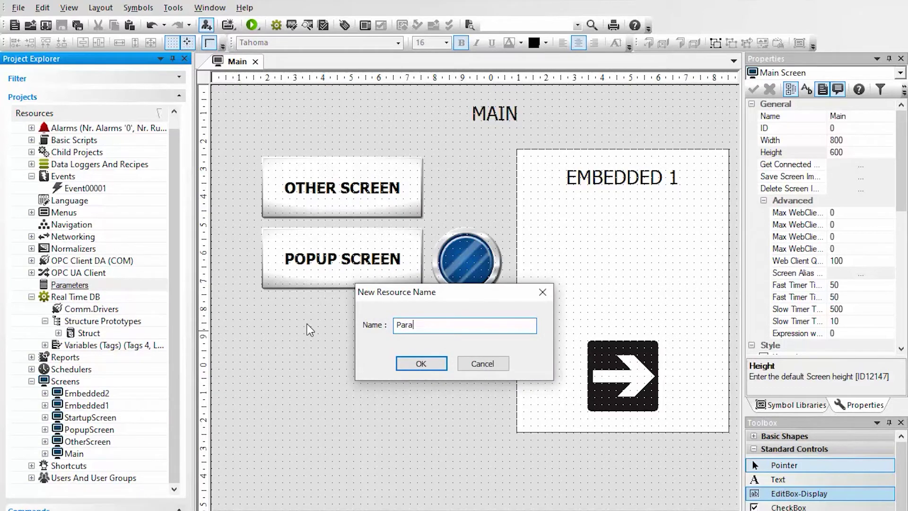
{"action": "type", "text": "m1"}
{"action": "left_click", "coordinate": [421, 363]}
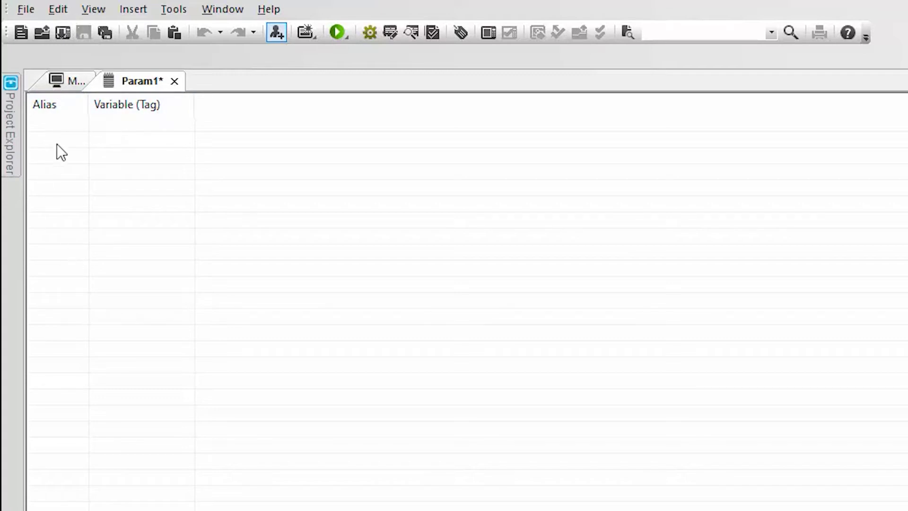
Add an alias named Alias1 to the Param1 parameter file and map it to Struct1:Var1.
{"action": "right_click", "coordinate": [59, 120]}
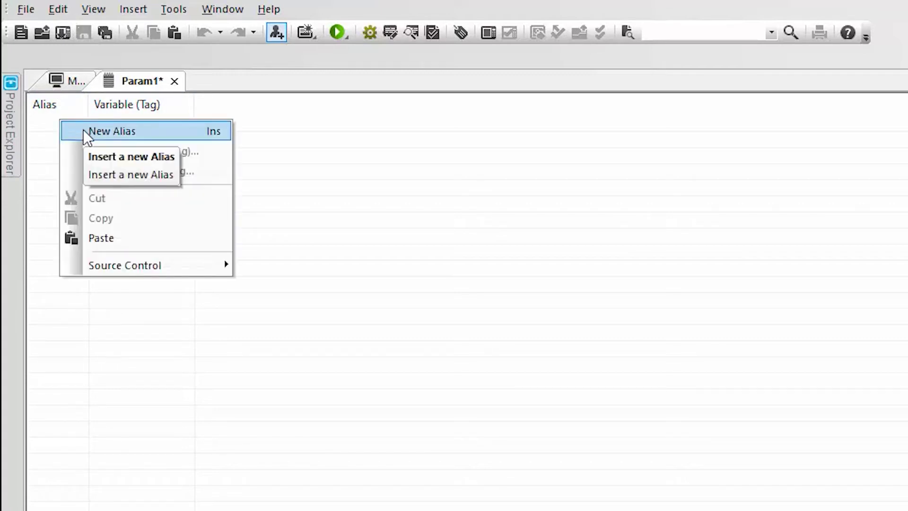
{"action": "left_click", "coordinate": [88, 131]}
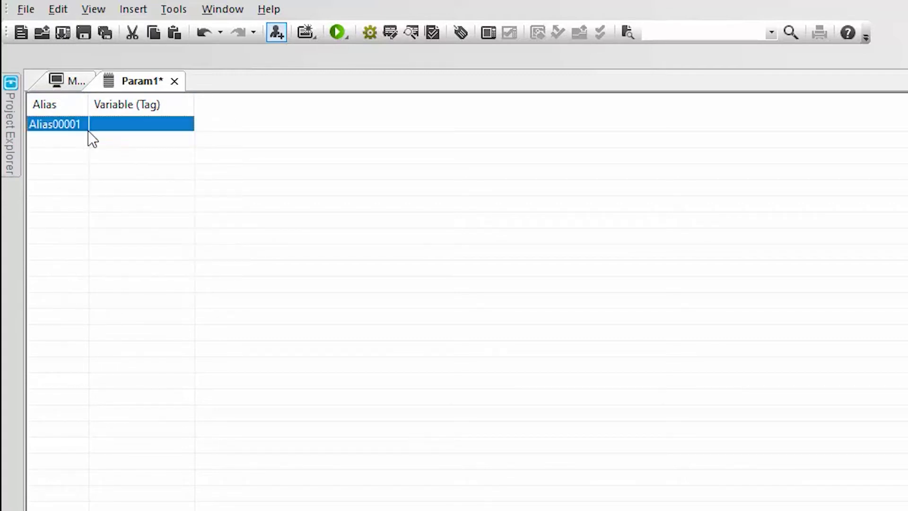
{"action": "left_click", "coordinate": [58, 126]}
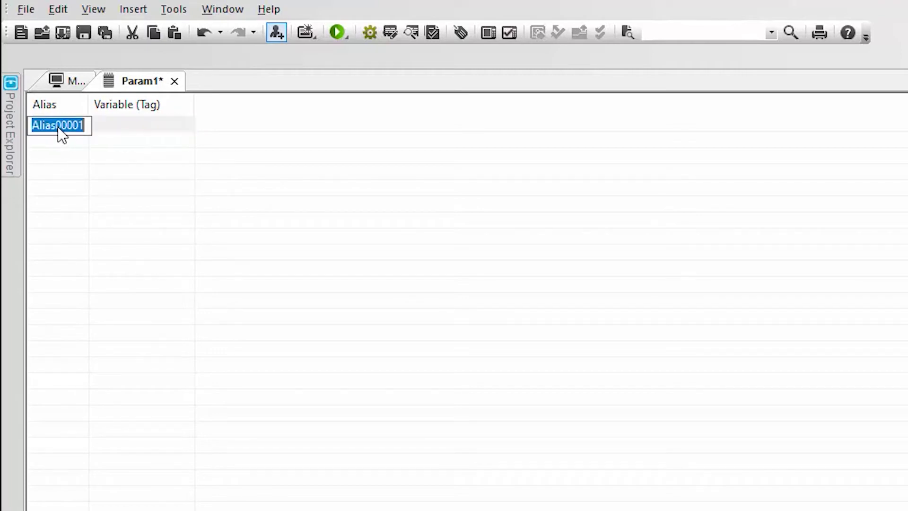
{"action": "type", "text": "Al"}
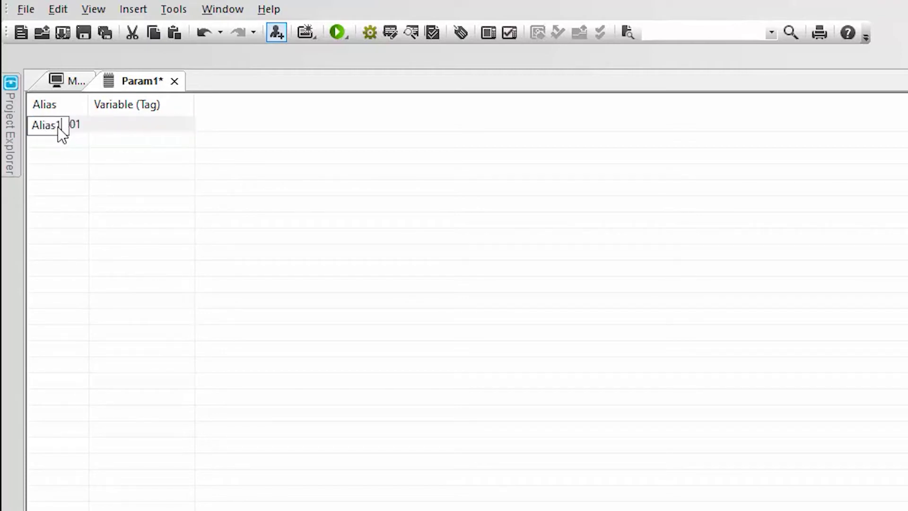
{"action": "key", "text": "Tab"}
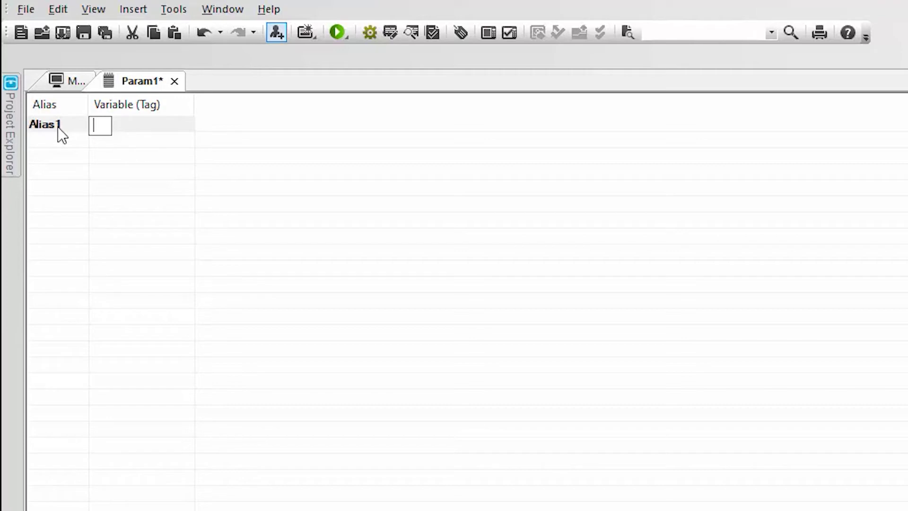
{"action": "type", "text": "Struct"}
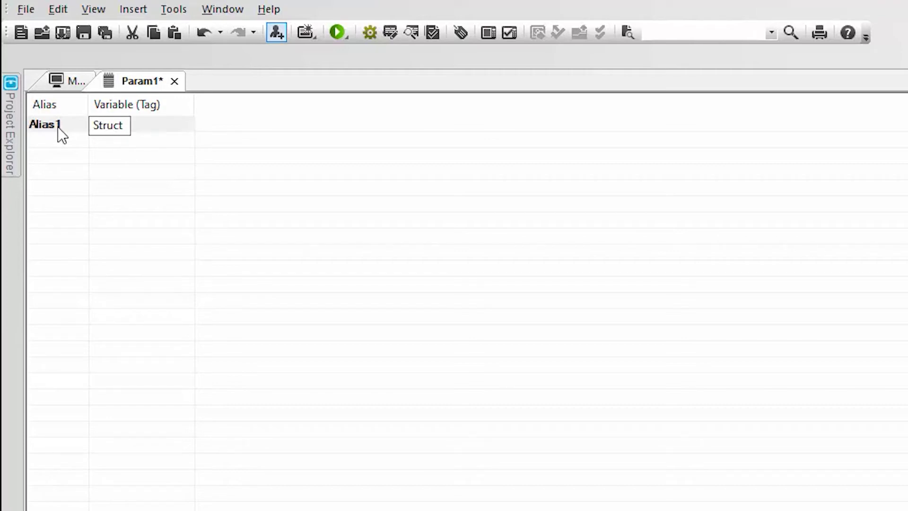
{"action": "type", "text": "1:Var1"}
{"action": "key", "text": "Return"}
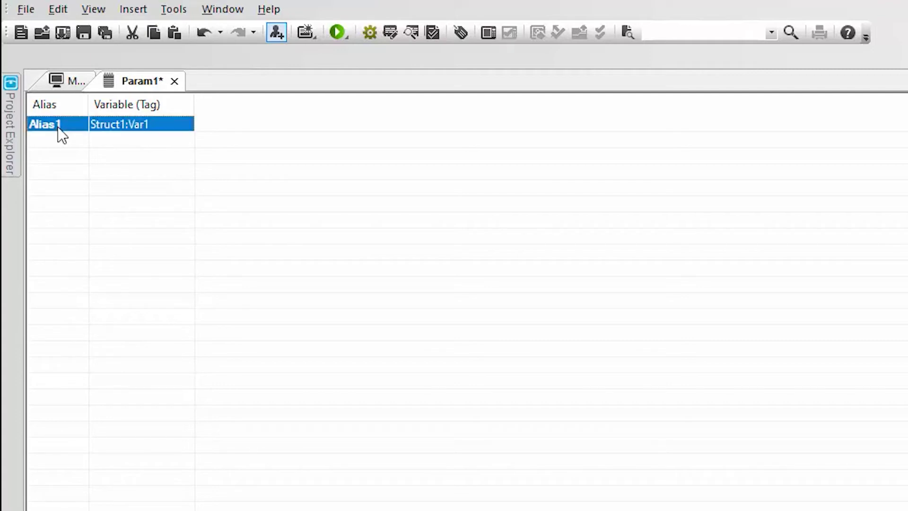
Add a second alias named Alias2 to the Param1 parameter file.
{"action": "left_click", "coordinate": [56, 137]}
{"action": "right_click", "coordinate": [57, 137]}
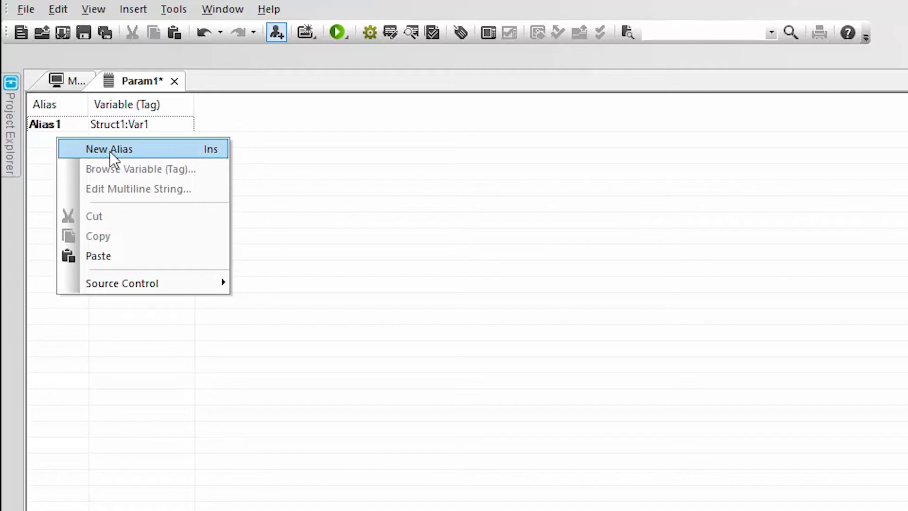
{"action": "left_click", "coordinate": [109, 151]}
{"action": "left_click", "coordinate": [60, 142]}
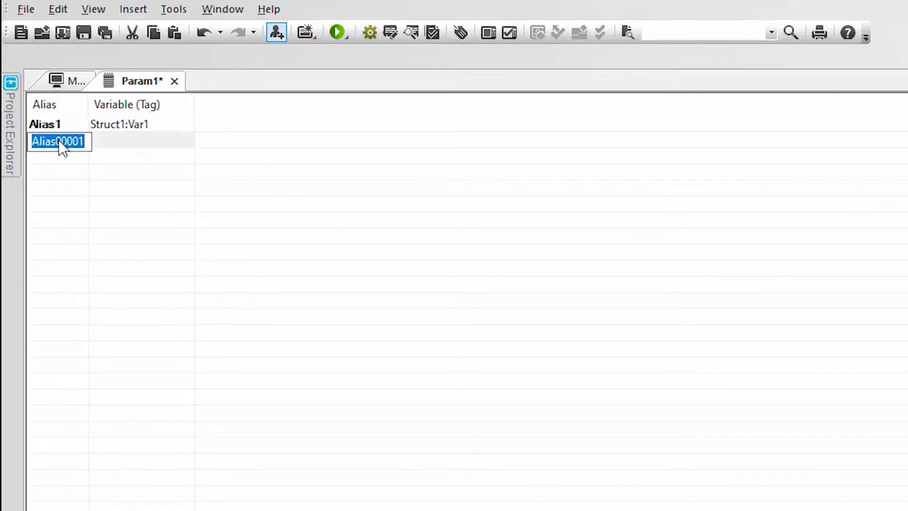
{"action": "type", "text": "a"}
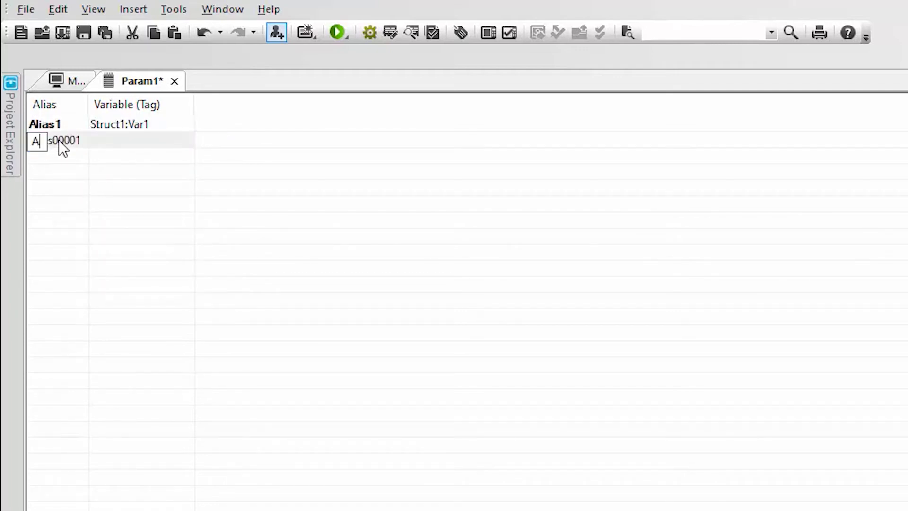
{"action": "type", "text": "lias2"}
{"action": "key", "text": "Tab"}
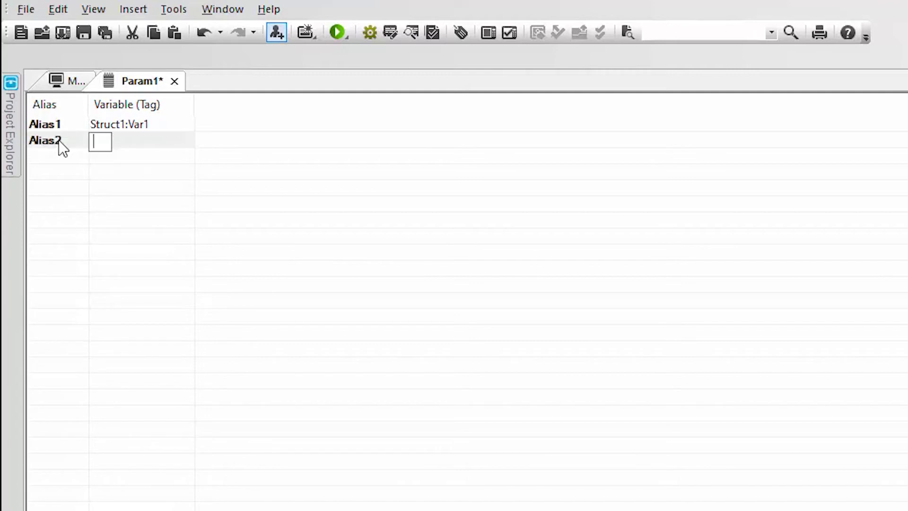
Map Alias2 to the Var2 member of Struct1 by browsing the project variables.
{"action": "left_click", "coordinate": [168, 147]}
{"action": "right_click", "coordinate": [170, 145]}
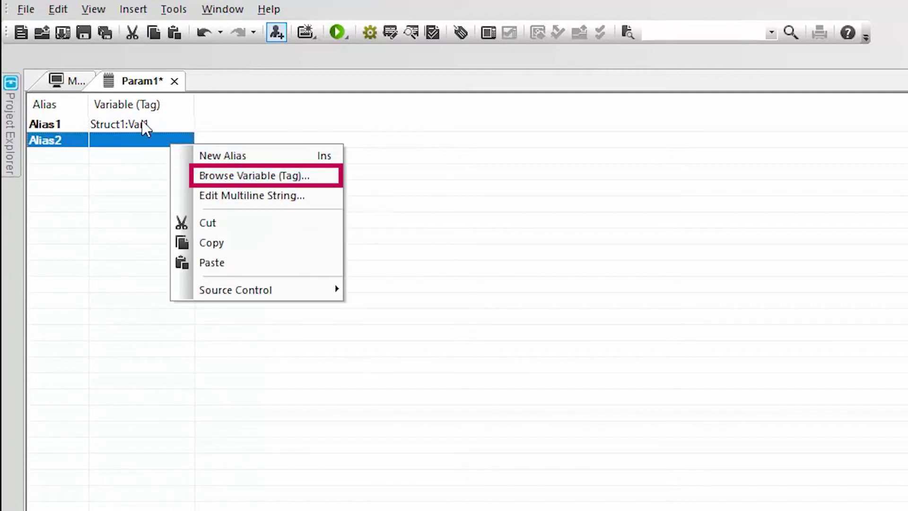
{"action": "left_click", "coordinate": [256, 178]}
{"action": "left_click", "coordinate": [394, 320]}
{"action": "left_click", "coordinate": [456, 351]}
{"action": "left_click", "coordinate": [696, 467]}
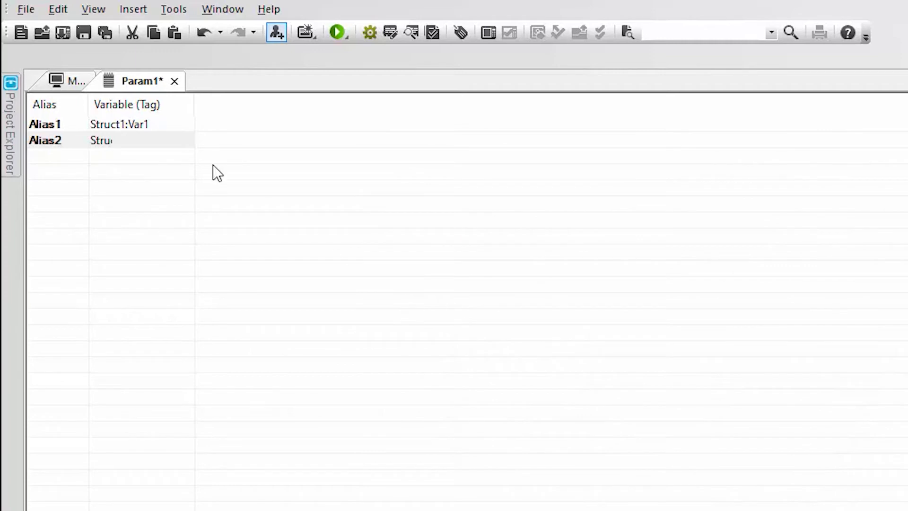
{"action": "left_click", "coordinate": [135, 141]}
Add a third alias named Alias3 to the Param1 parameter file.
{"action": "right_click", "coordinate": [71, 152]}
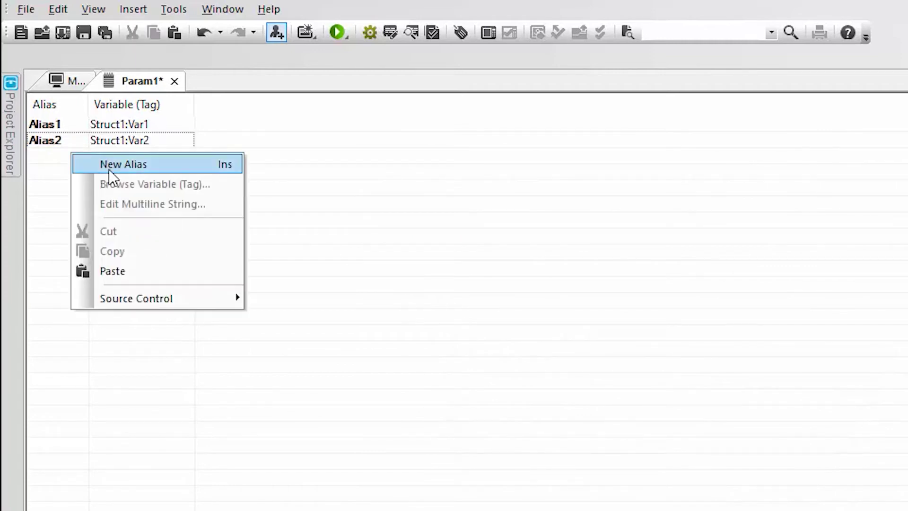
{"action": "left_click", "coordinate": [109, 169]}
{"action": "type", "text": "Alias"}
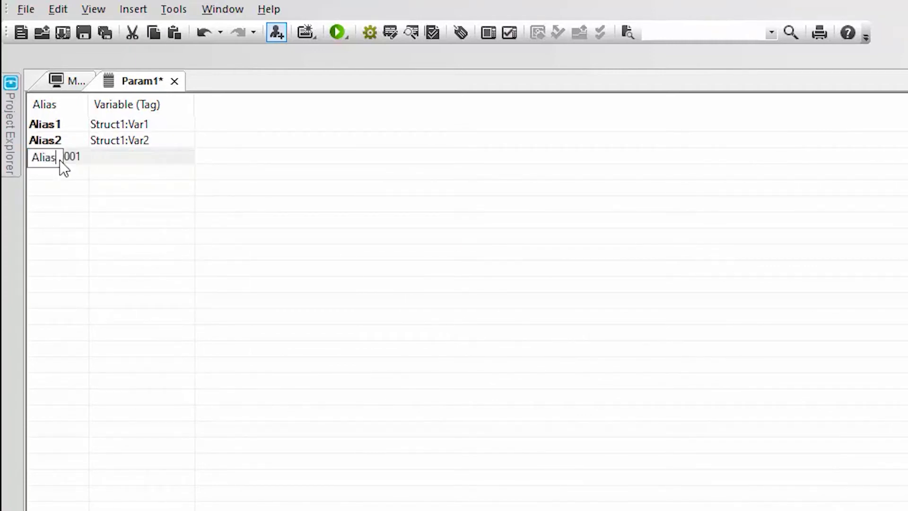
{"action": "type", "text": "3"}
{"action": "key", "text": "Tab"}
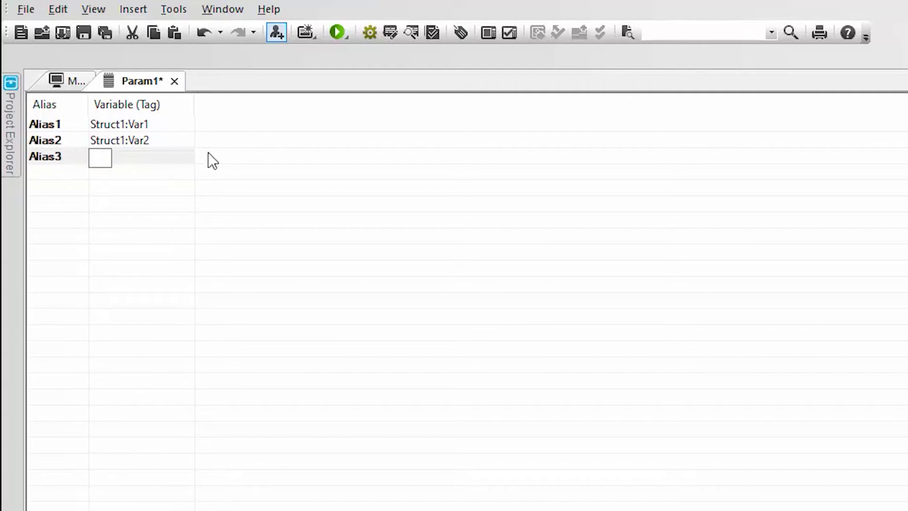
Map Alias3 to the Var3 member of Struct1 from the variable list and save the Param1 file.
{"action": "left_click", "coordinate": [178, 147]}
{"action": "left_click", "coordinate": [178, 158]}
{"action": "right_click", "coordinate": [178, 158]}
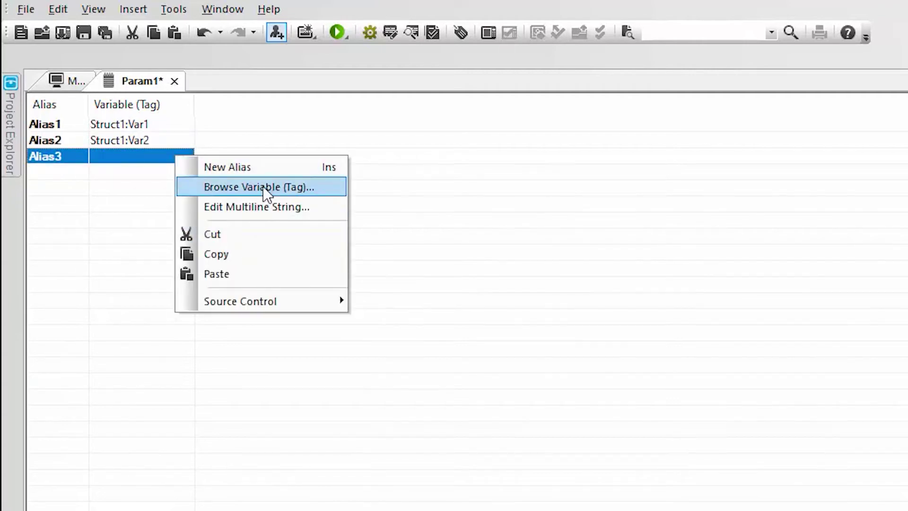
{"action": "left_click", "coordinate": [294, 186]}
{"action": "left_click", "coordinate": [403, 321]}
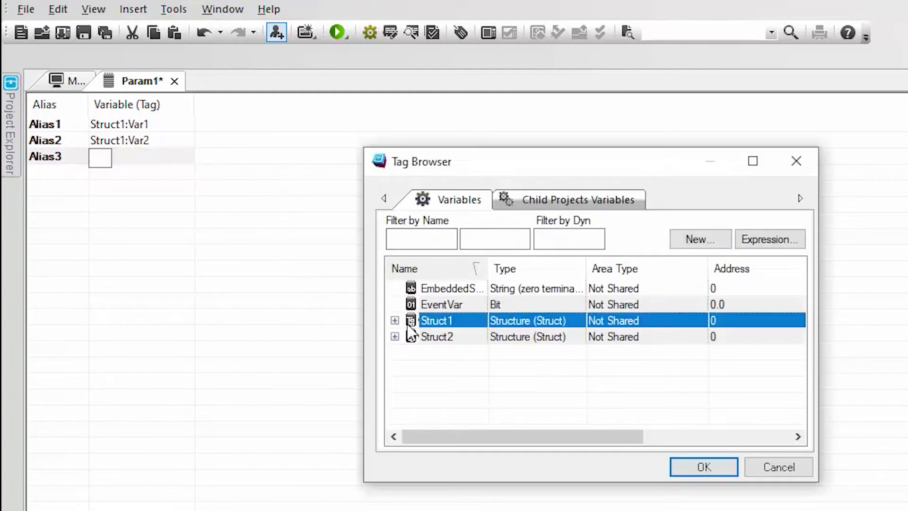
{"action": "left_click", "coordinate": [394, 321]}
{"action": "left_click", "coordinate": [441, 370]}
{"action": "left_click", "coordinate": [681, 468]}
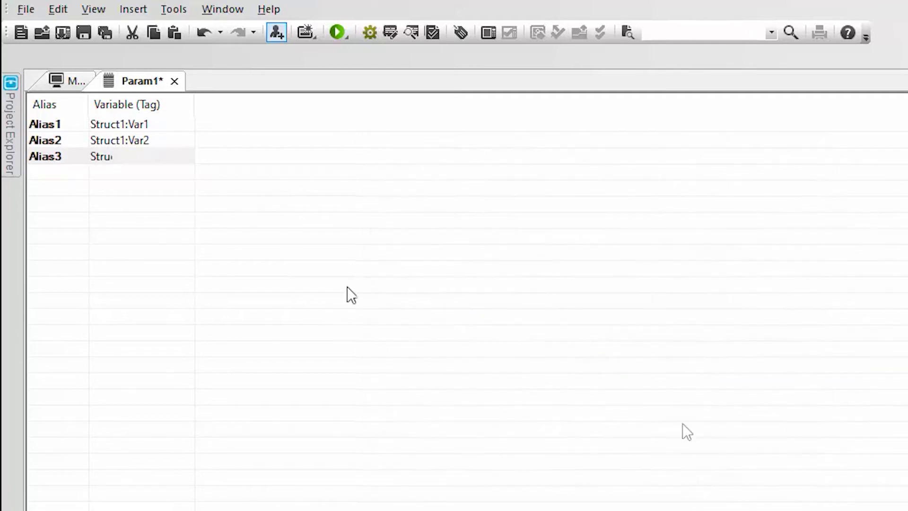
{"action": "key", "text": "ctrl+s"}
{"action": "left_click", "coordinate": [130, 123]}
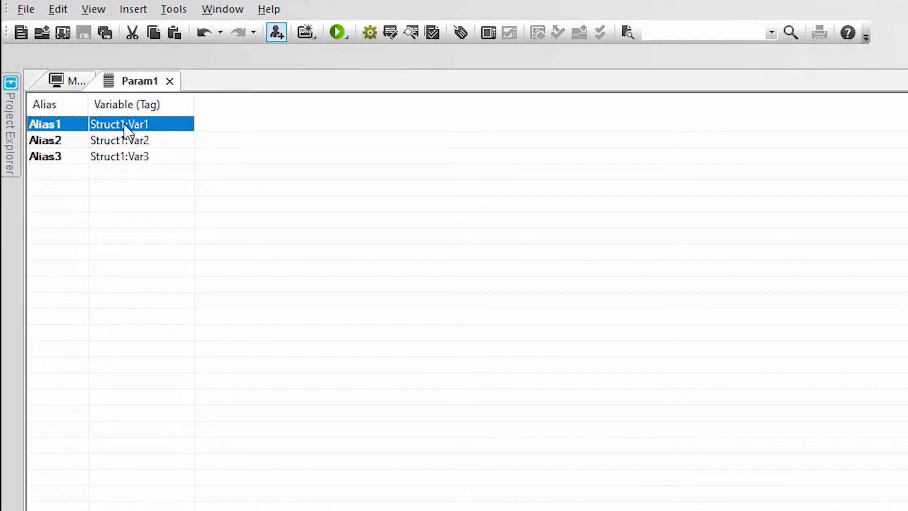
Duplicate the Param1 parameter file as Param2 and open the copy for editing.
{"action": "left_click", "coordinate": [67, 79]}
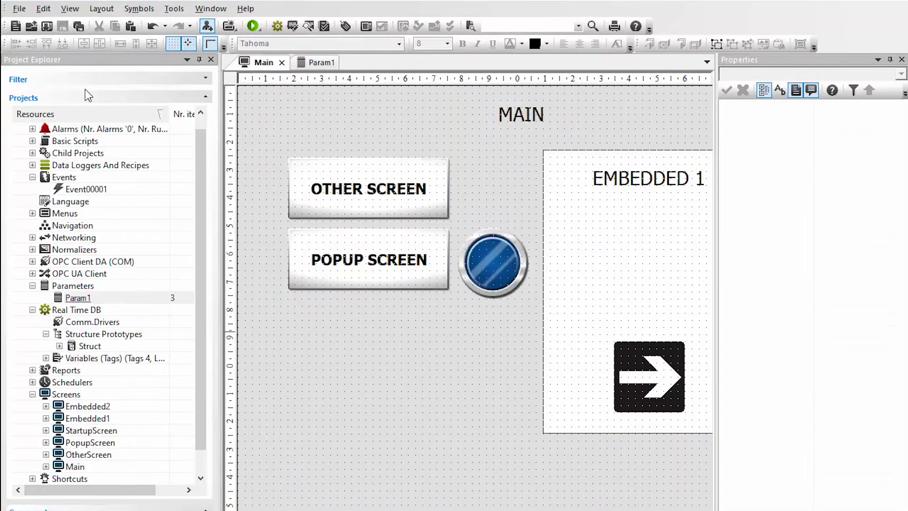
{"action": "left_click", "coordinate": [115, 308]}
{"action": "left_click", "coordinate": [115, 298]}
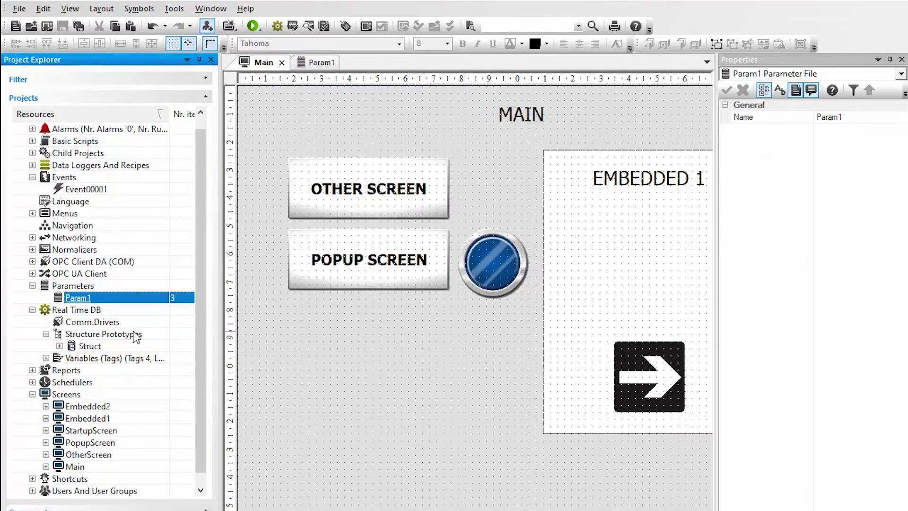
{"action": "key", "text": "ctrl+v"}
{"action": "left_click", "coordinate": [94, 298]}
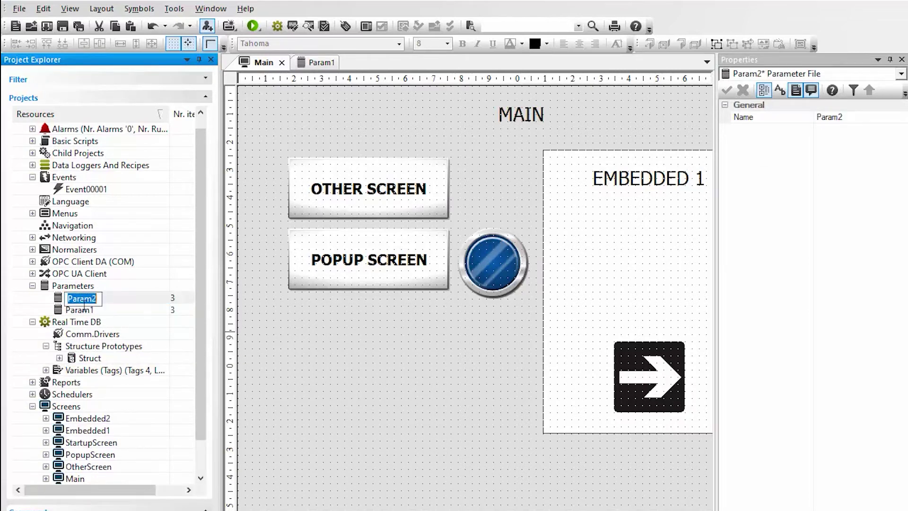
{"action": "key", "text": "Return"}
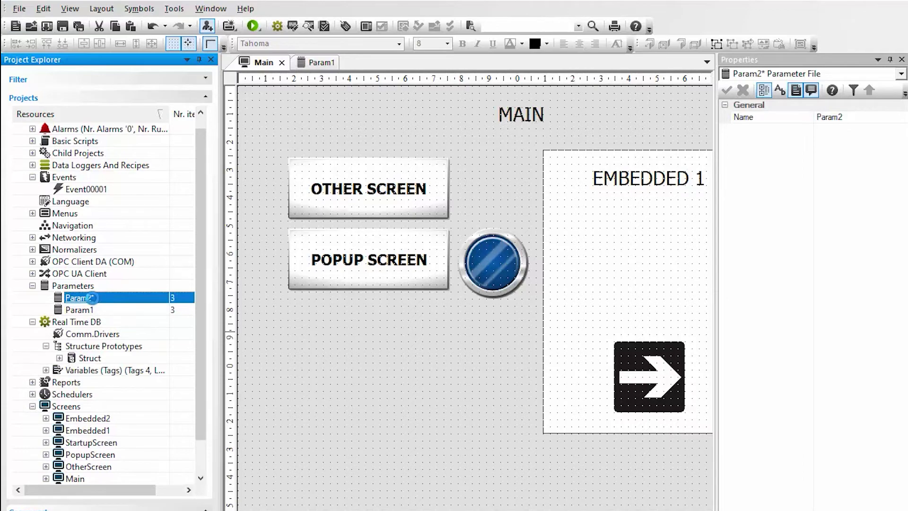
{"action": "double_click", "coordinate": [112, 300]}
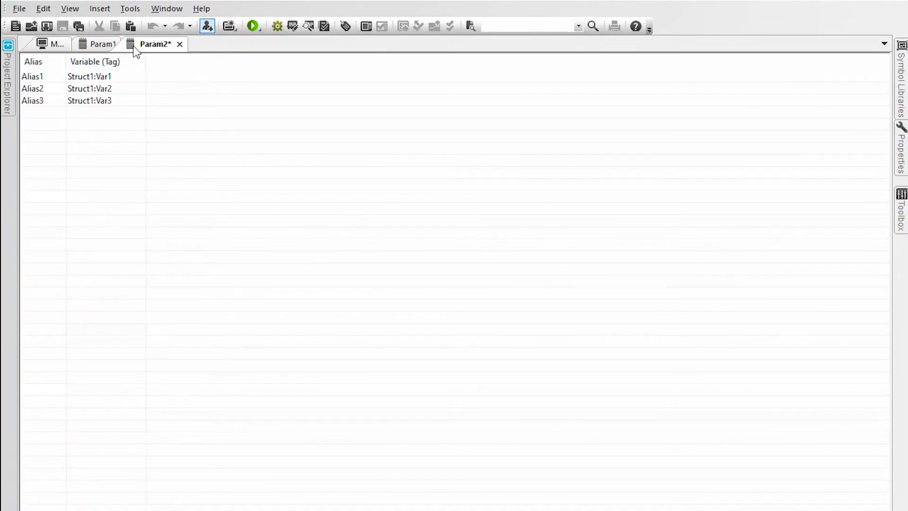
Remap Alias1 in the Param2 file to the Var1 member of Struct2.
{"action": "left_click", "coordinate": [42, 79]}
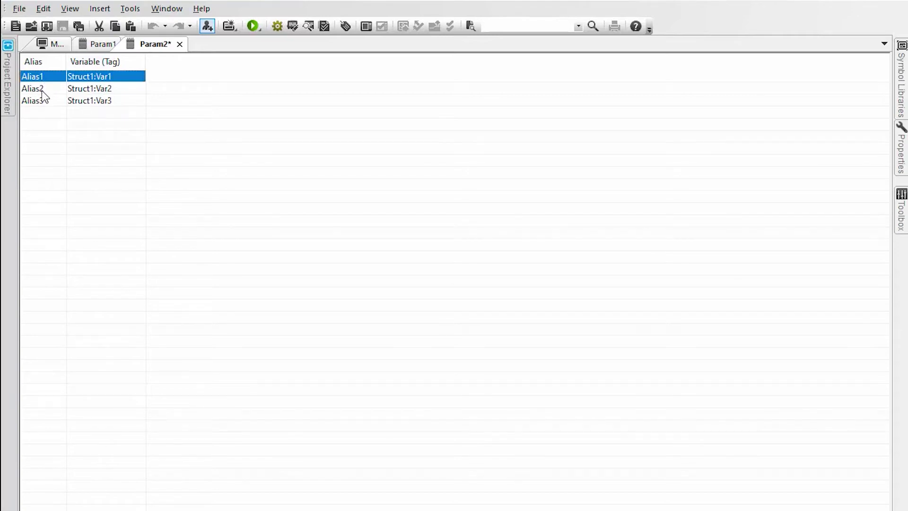
{"action": "double_click", "coordinate": [94, 80]}
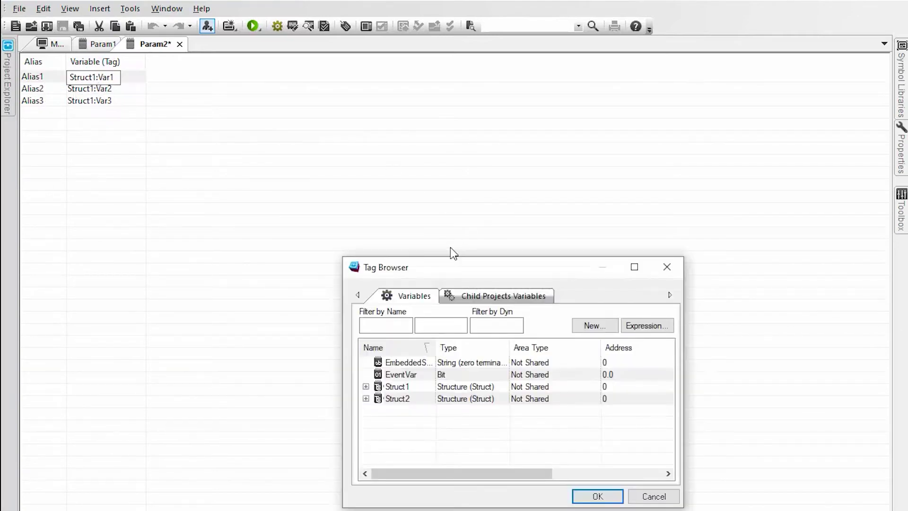
{"action": "left_click", "coordinate": [366, 398]}
{"action": "left_click", "coordinate": [397, 410]}
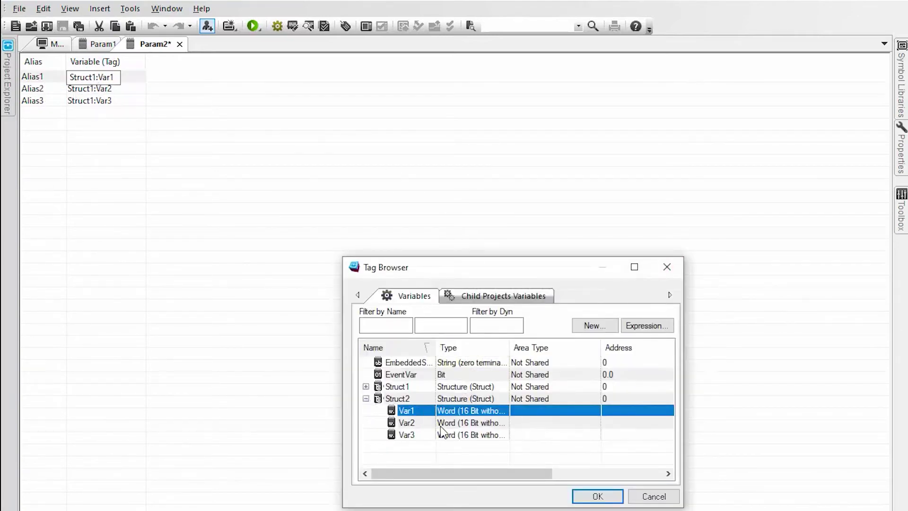
{"action": "left_click", "coordinate": [591, 495]}
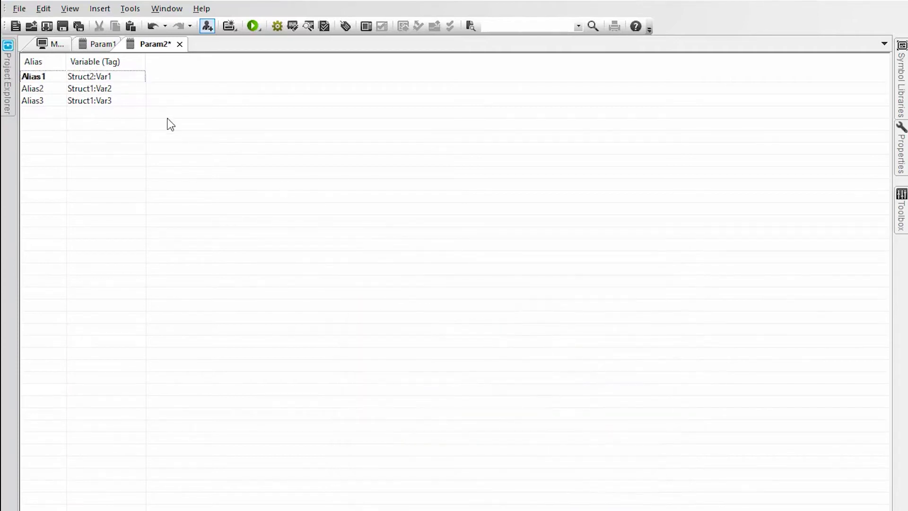
Remap Alias2 in the Param2 file to the Var2 member of Struct2.
{"action": "left_click", "coordinate": [106, 89]}
{"action": "right_click", "coordinate": [133, 92]}
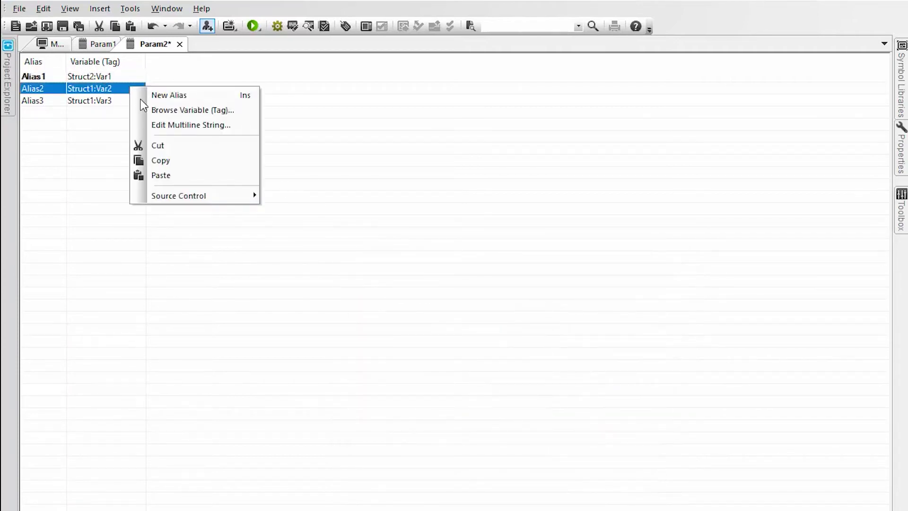
{"action": "left_click", "coordinate": [175, 109]}
{"action": "left_click", "coordinate": [366, 398]}
{"action": "left_click", "coordinate": [400, 423]}
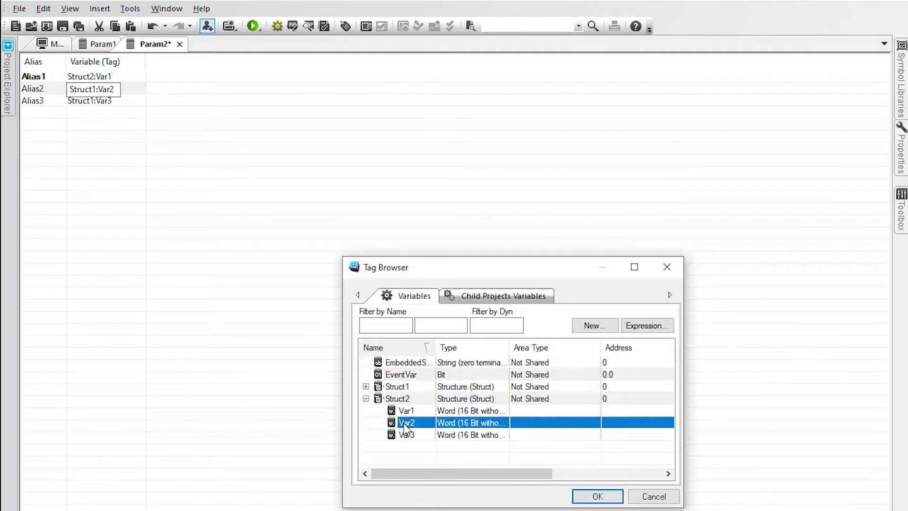
{"action": "left_click", "coordinate": [591, 495]}
Remap Alias3 in the Param2 file to Struct2:Var3, save all files and return to the Main screen.
{"action": "right_click", "coordinate": [118, 104]}
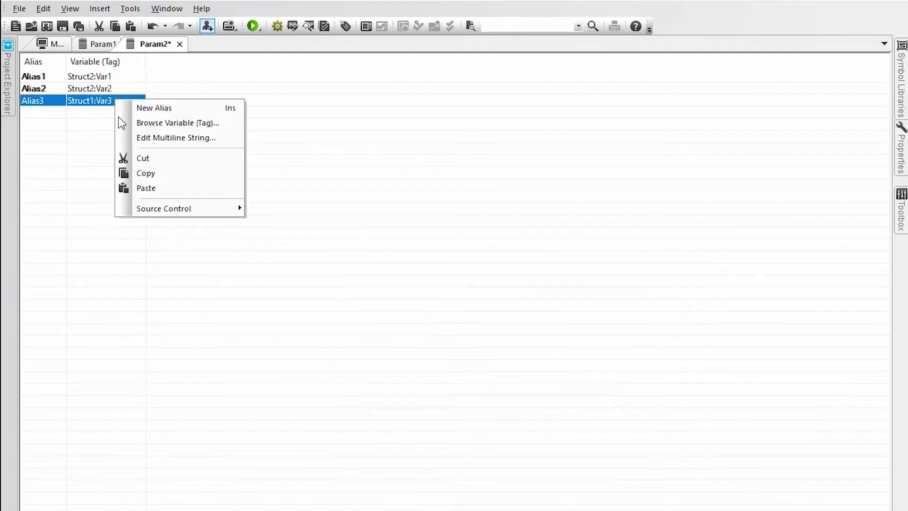
{"action": "left_click", "coordinate": [166, 123]}
{"action": "left_click", "coordinate": [362, 399]}
{"action": "double_click", "coordinate": [379, 404]}
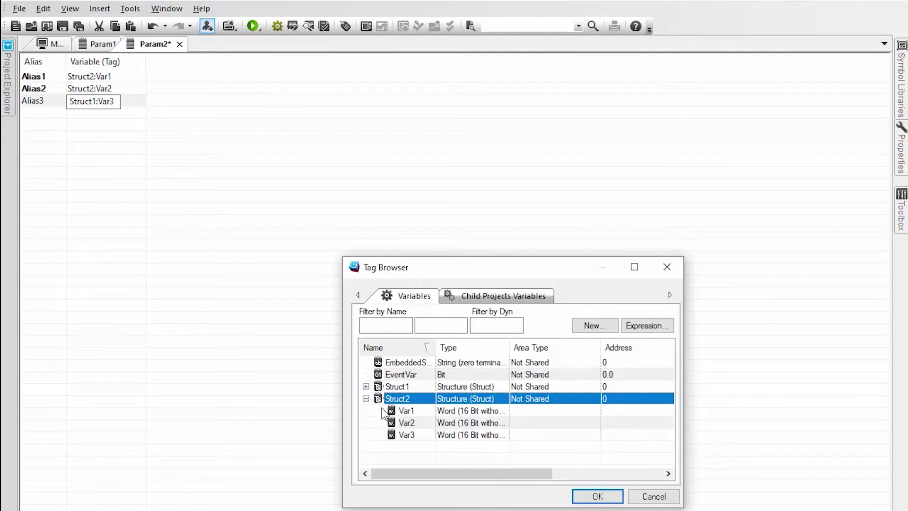
{"action": "left_click", "coordinate": [408, 434]}
{"action": "left_click", "coordinate": [602, 495]}
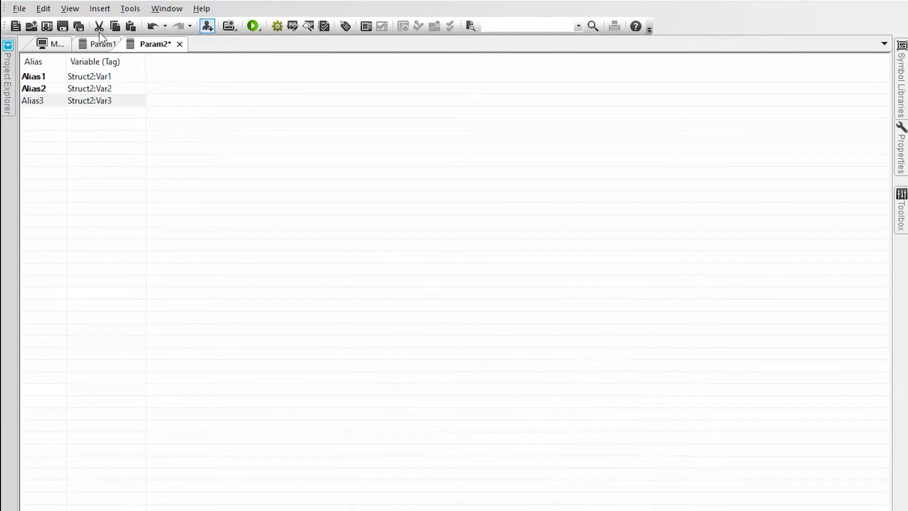
{"action": "left_click", "coordinate": [78, 26]}
{"action": "left_click", "coordinate": [43, 45]}
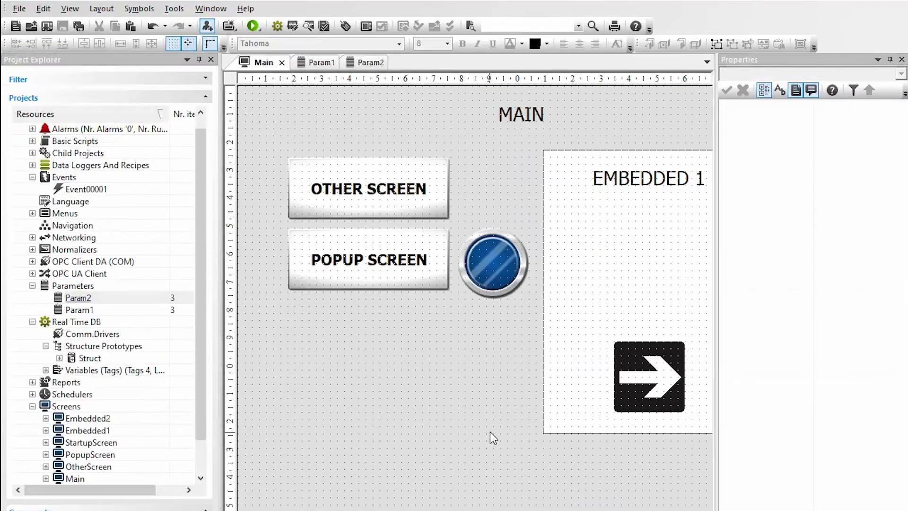
Add a new screen named ParamScreen to the project's screens.
{"action": "right_click", "coordinate": [490, 432]}
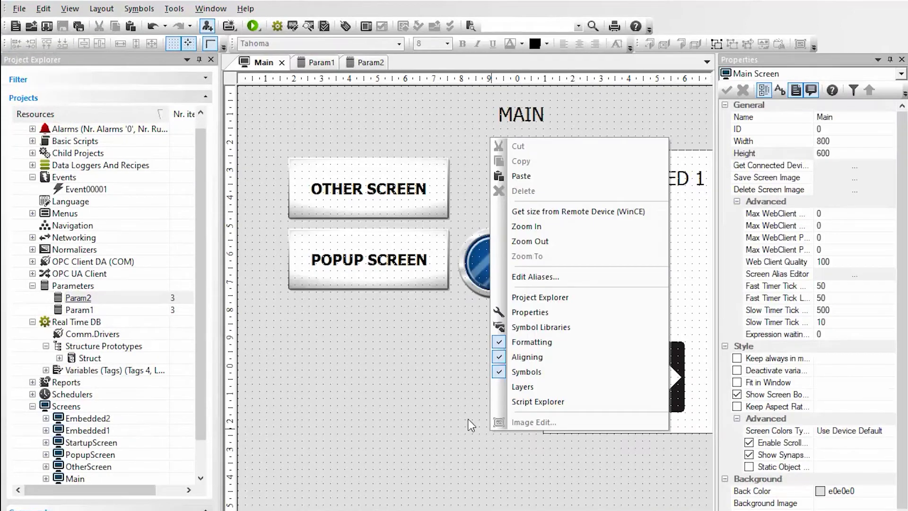
{"action": "left_click", "coordinate": [348, 455]}
{"action": "right_click", "coordinate": [65, 381]}
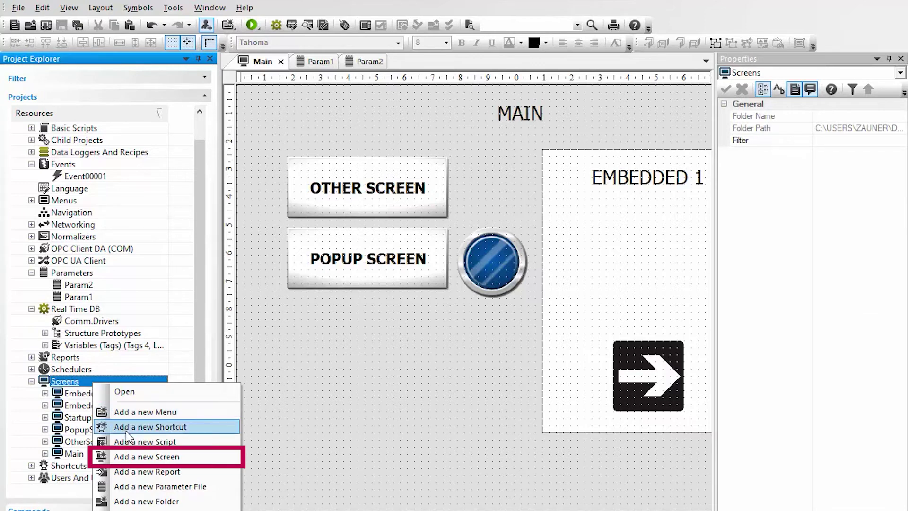
{"action": "mouse_move", "coordinate": [151, 439]}
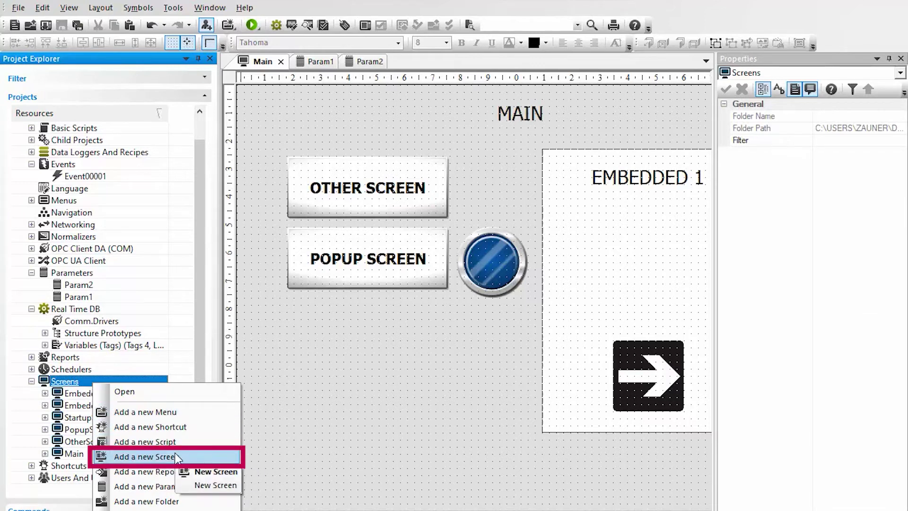
{"action": "left_click", "coordinate": [175, 455]}
{"action": "type", "text": "Param"}
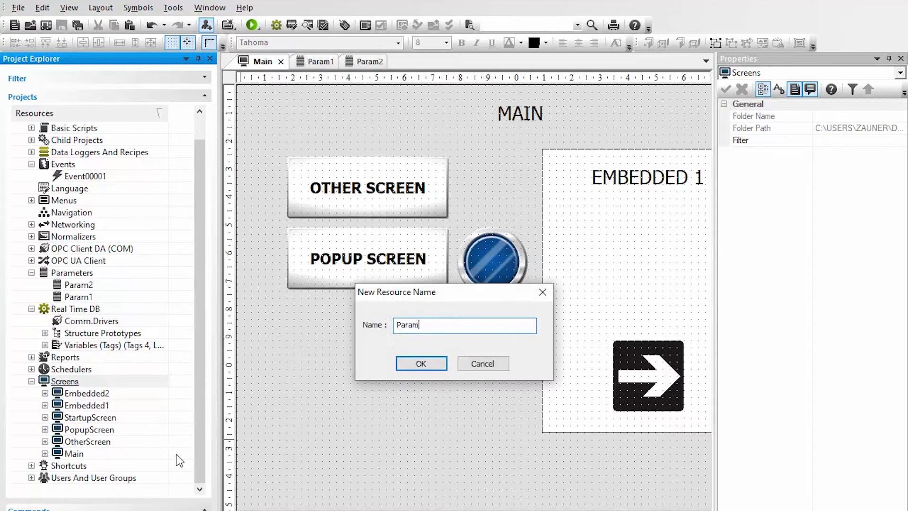
{"action": "type", "text": "Screen"}
{"action": "key", "text": "Return"}
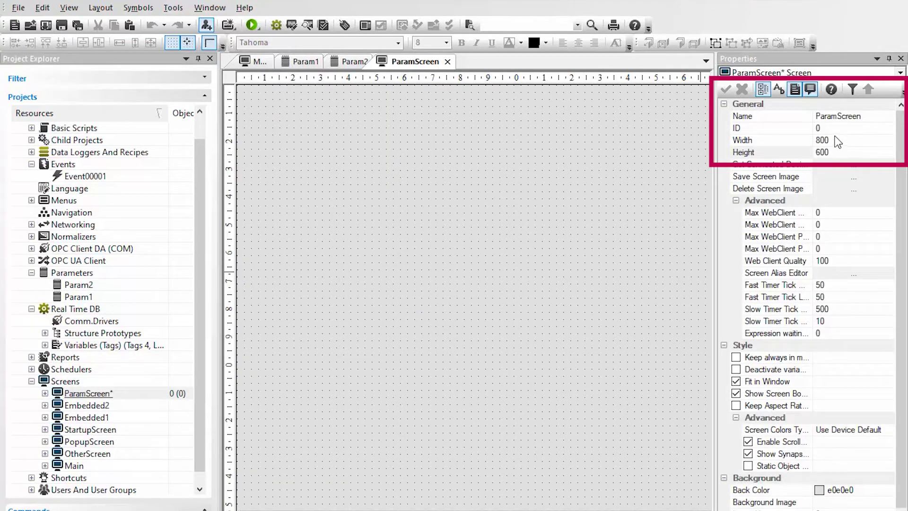
Set the ParamScreen size to 400 wide by 300 high.
{"action": "left_click", "coordinate": [795, 141]}
{"action": "type", "text": "40"}
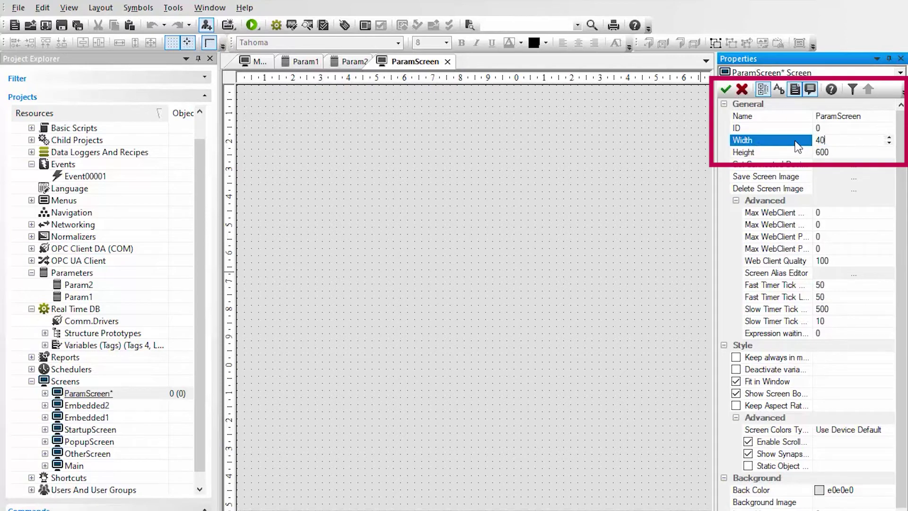
{"action": "left_click", "coordinate": [809, 152]}
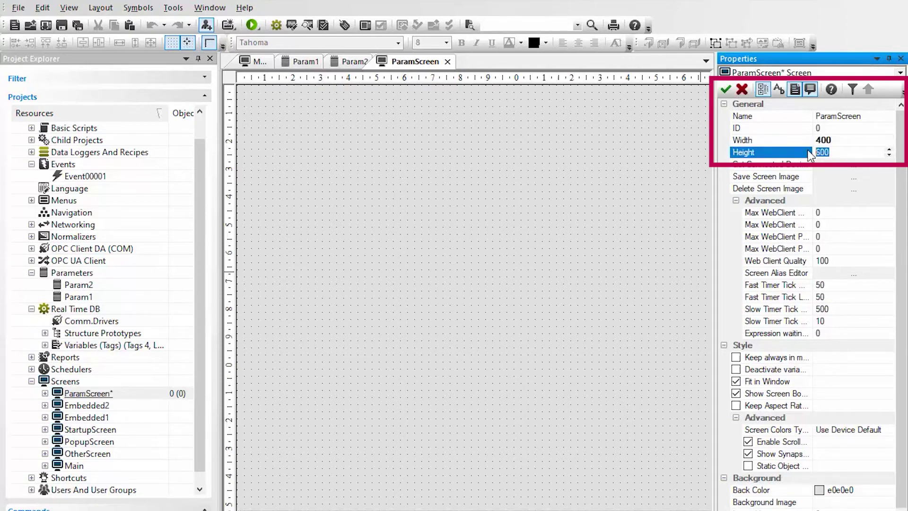
{"action": "key", "text": "Return"}
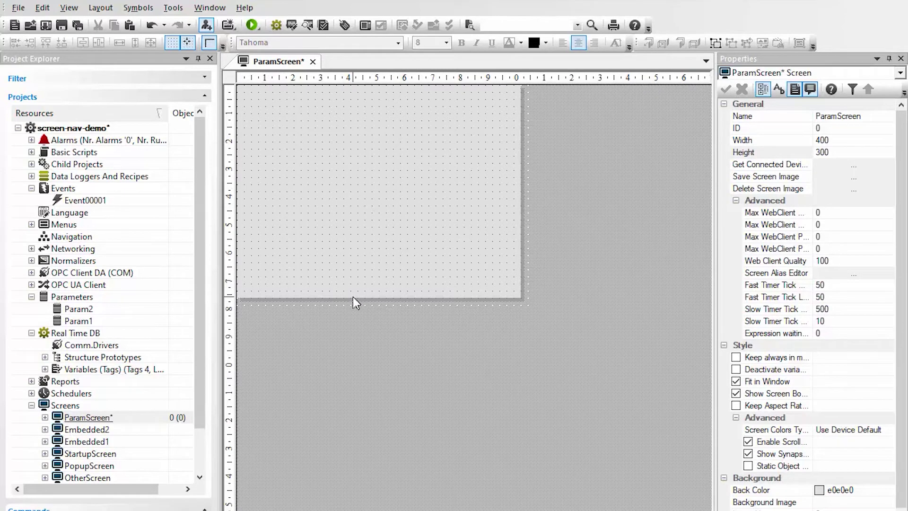
Show and dock the Toolbox, and place an EditBox-Display in the middle of ParamScreen.
{"action": "left_click", "coordinate": [69, 7]}
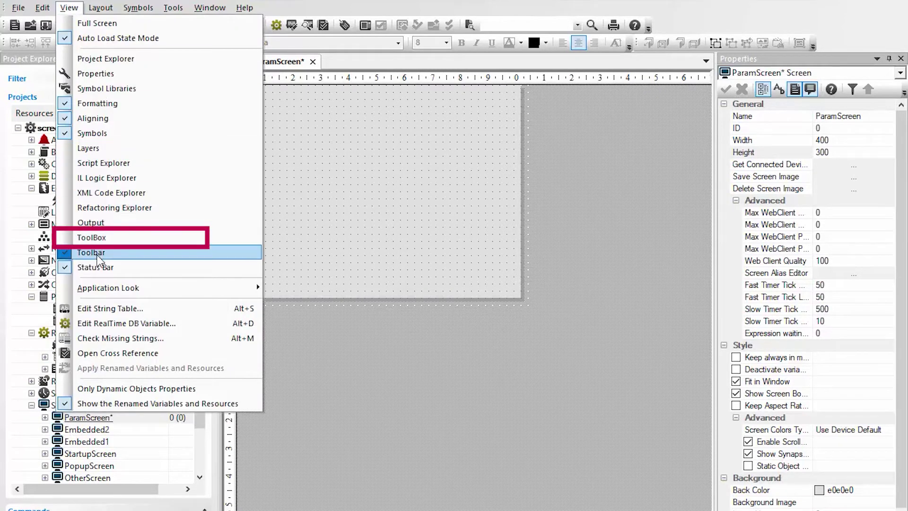
{"action": "left_click", "coordinate": [109, 238]}
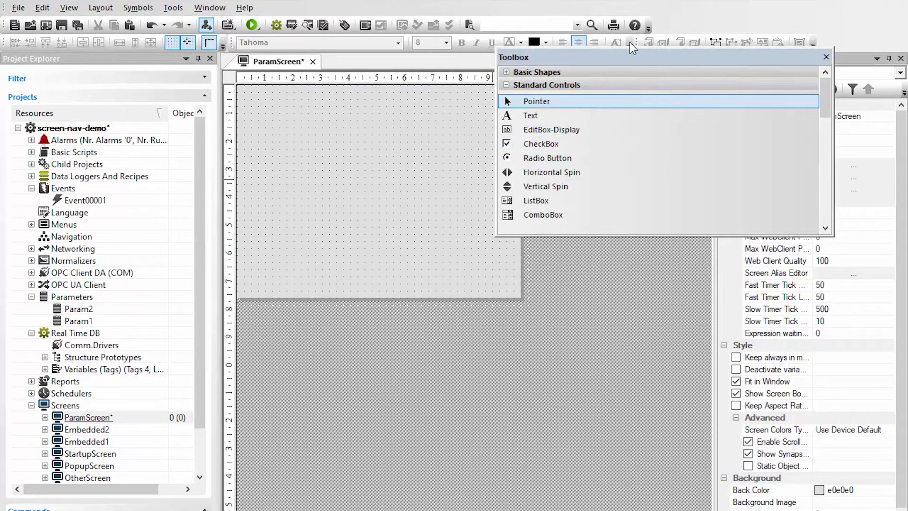
{"action": "left_click_drag", "start_coordinate": [646, 58], "coordinate": [812, 361]}
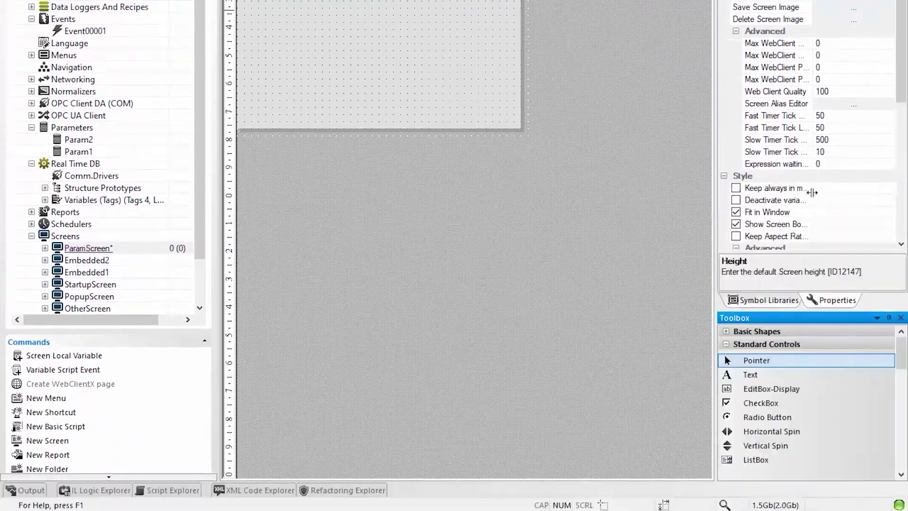
{"action": "left_click", "coordinate": [771, 388]}
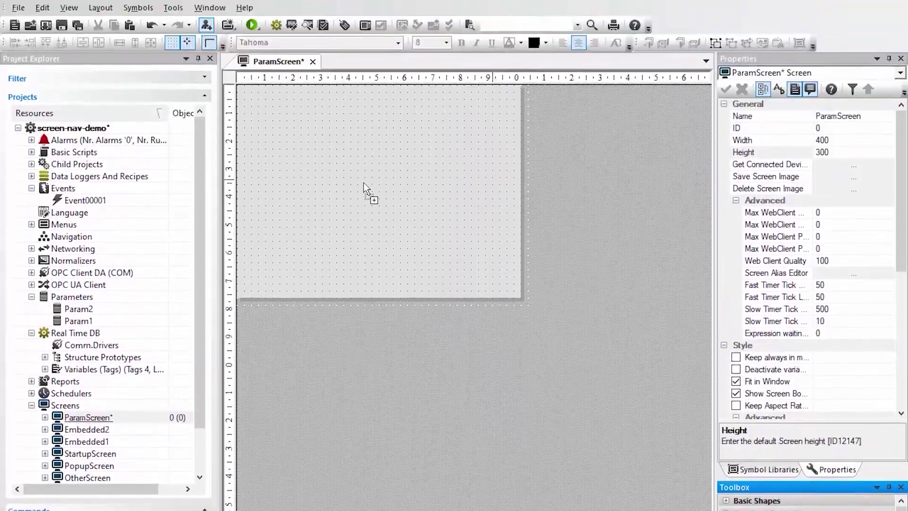
{"action": "left_click", "coordinate": [368, 21]}
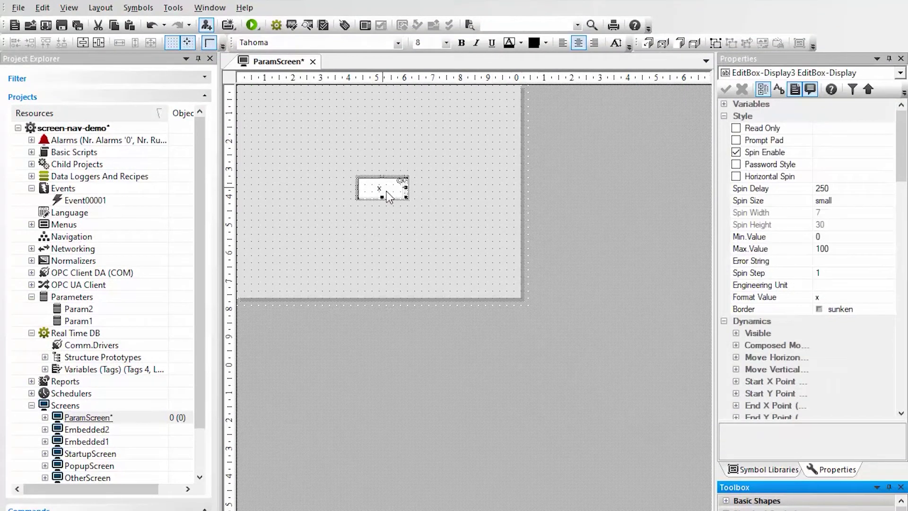
Enlarge the edit box and set its font size to 20.
{"action": "left_click_drag", "start_coordinate": [389, 190], "coordinate": [416, 172]}
{"action": "left_click", "coordinate": [526, 192]}
{"action": "left_click", "coordinate": [374, 152]}
{"action": "left_click", "coordinate": [444, 43]}
{"action": "left_click", "coordinate": [440, 129]}
Position the edit box in the upper half of ParamScreen and center it horizontally.
{"action": "left_click", "coordinate": [391, 175]}
{"action": "left_click", "coordinate": [401, 162]}
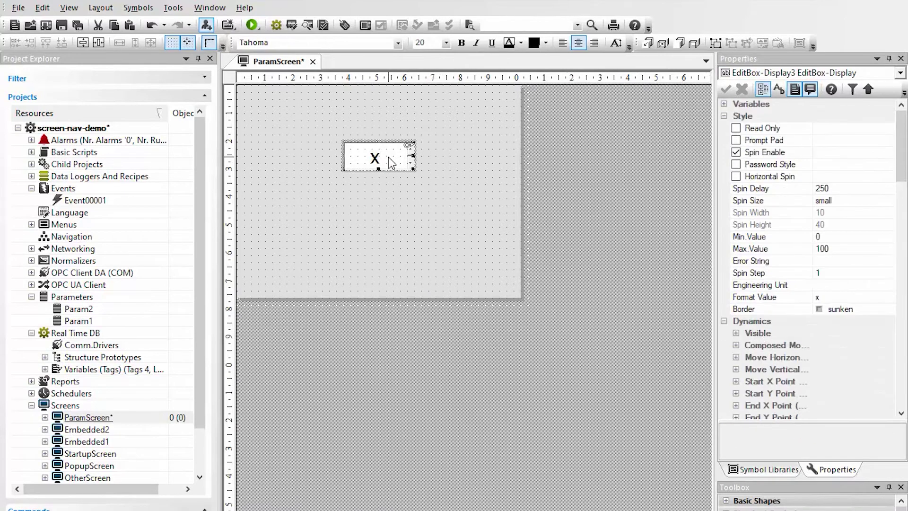
{"action": "left_click", "coordinate": [99, 42]}
{"action": "left_click", "coordinate": [595, 214]}
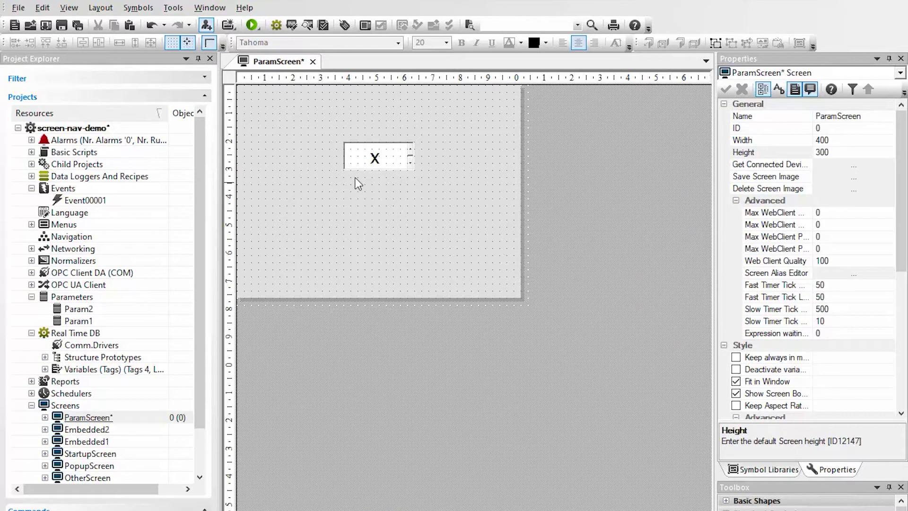
Assign Alias1 as the display variable of the edit box.
{"action": "left_click", "coordinate": [366, 157]}
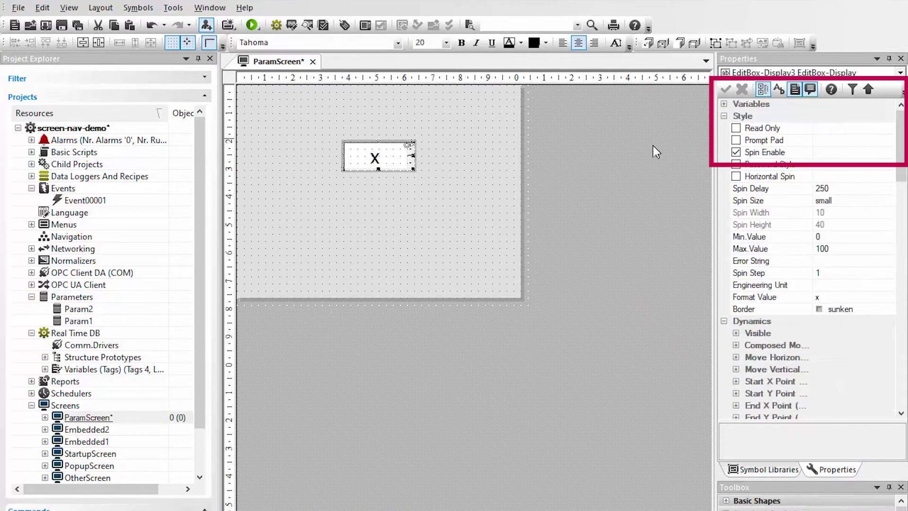
{"action": "left_click", "coordinate": [724, 103]}
{"action": "left_click", "coordinate": [828, 116]}
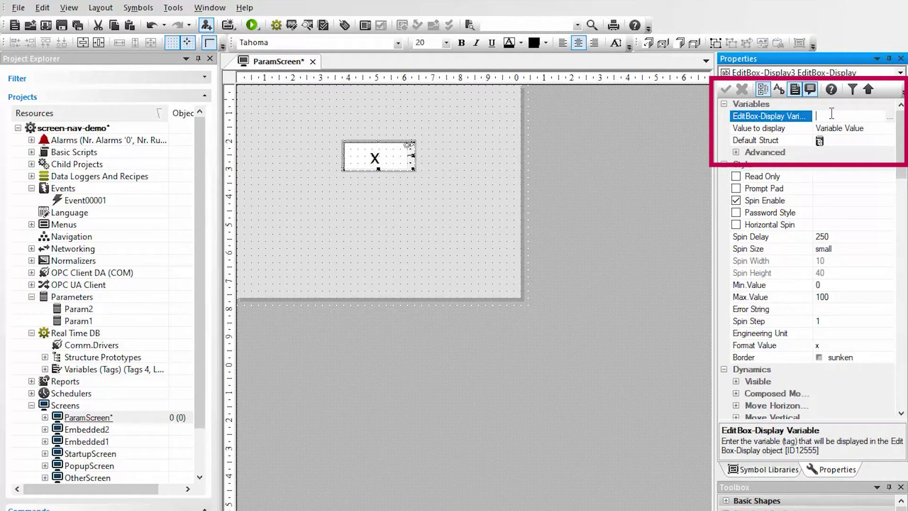
{"action": "type", "text": "Al"}
{"action": "left_click", "coordinate": [725, 89]}
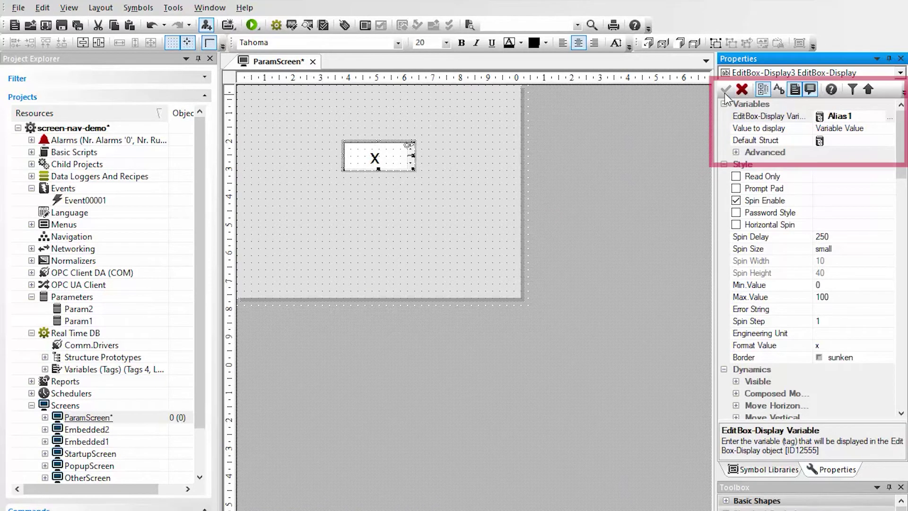
Make two copies of the Alias1 edit box on ParamScreen.
{"action": "left_click", "coordinate": [560, 192]}
{"action": "left_click", "coordinate": [379, 158]}
{"action": "left_click", "coordinate": [398, 189]}
{"action": "key", "text": "ctrl+v"}
{"action": "key", "text": "ctrl+v"}
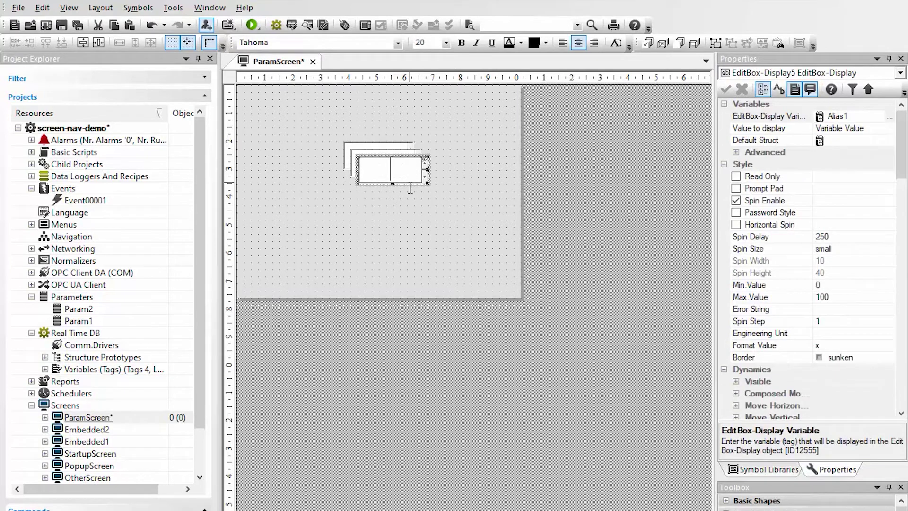
Arrange the two copied edit boxes in an evenly spaced column below the original.
{"action": "left_click", "coordinate": [425, 217]}
{"action": "left_click", "coordinate": [405, 180]}
{"action": "left_click_drag", "start_coordinate": [405, 180], "coordinate": [393, 230]}
{"action": "left_click", "coordinate": [395, 175]}
{"action": "left_click_drag", "start_coordinate": [395, 183], "coordinate": [390, 213]}
{"action": "left_click", "coordinate": [397, 225]}
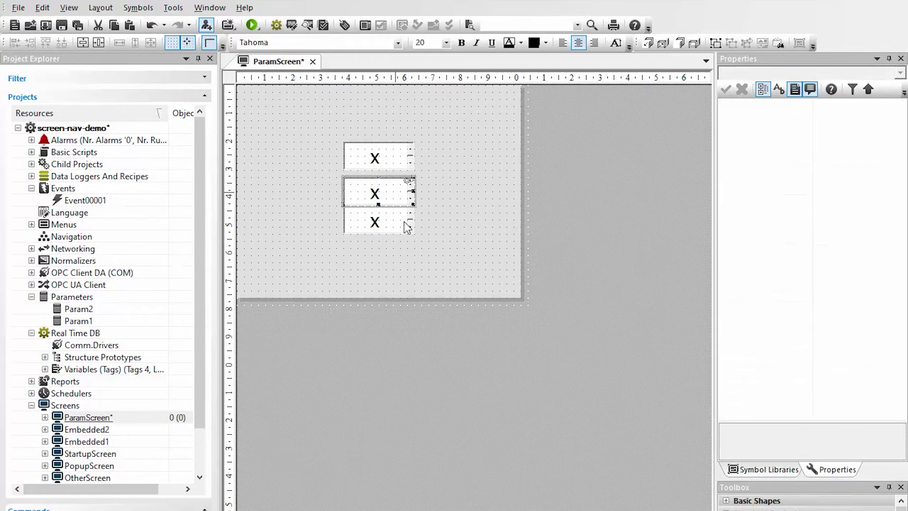
Change the display variable of the middle edit box to Alias2.
{"action": "left_click", "coordinate": [401, 193]}
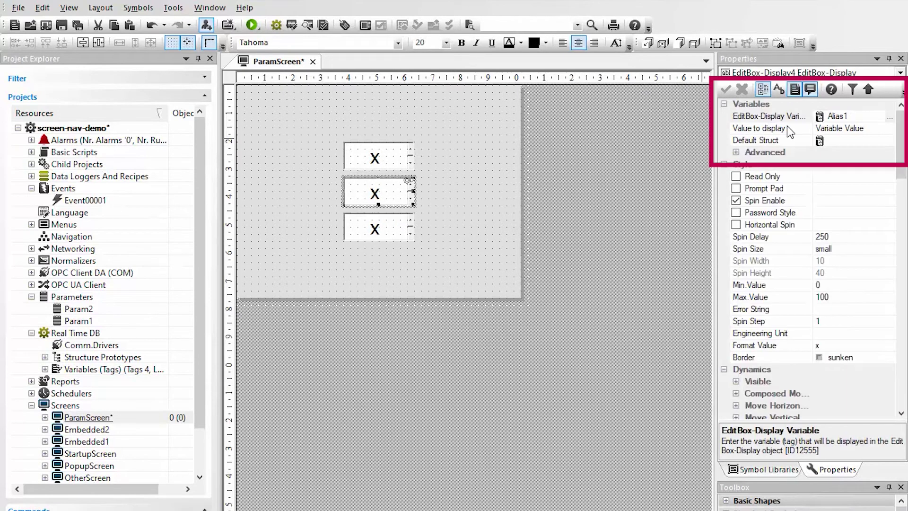
{"action": "left_click", "coordinate": [852, 115]}
{"action": "key", "text": "Return"}
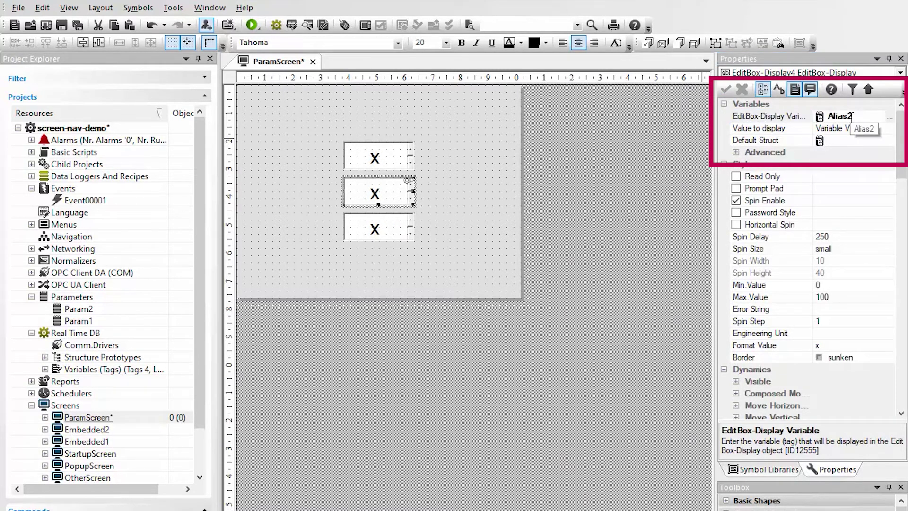
Change the display variable of the lowest edit box to Alias3 and save ParamScreen.
{"action": "left_click", "coordinate": [415, 226]}
{"action": "left_click", "coordinate": [868, 117]}
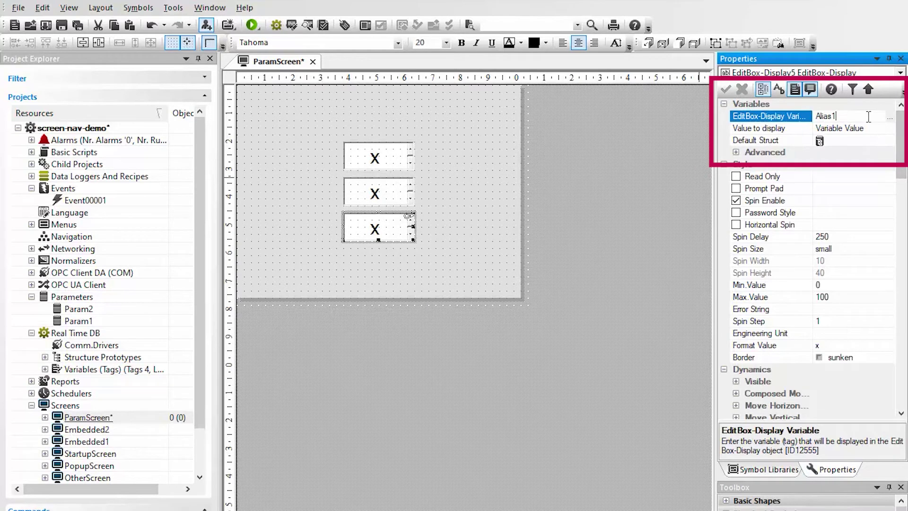
{"action": "type", "text": "1"}
{"action": "key", "text": "Return"}
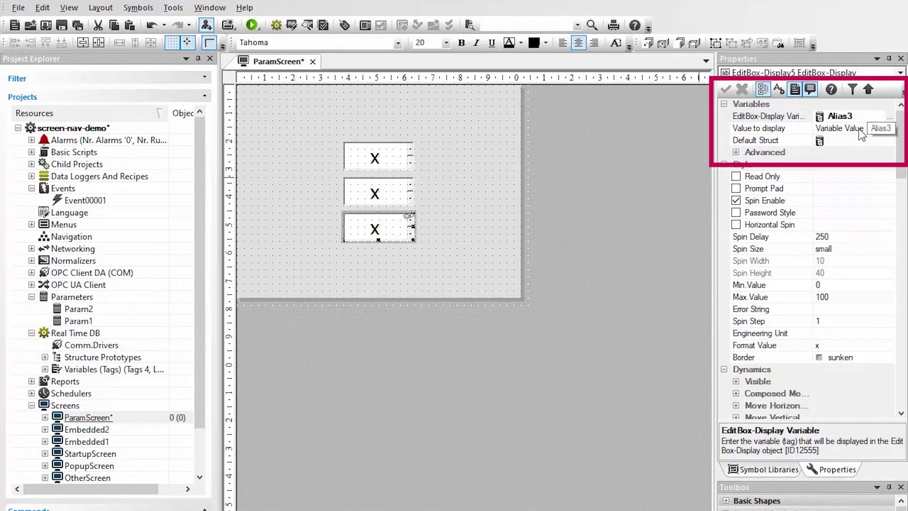
{"action": "left_click", "coordinate": [556, 266]}
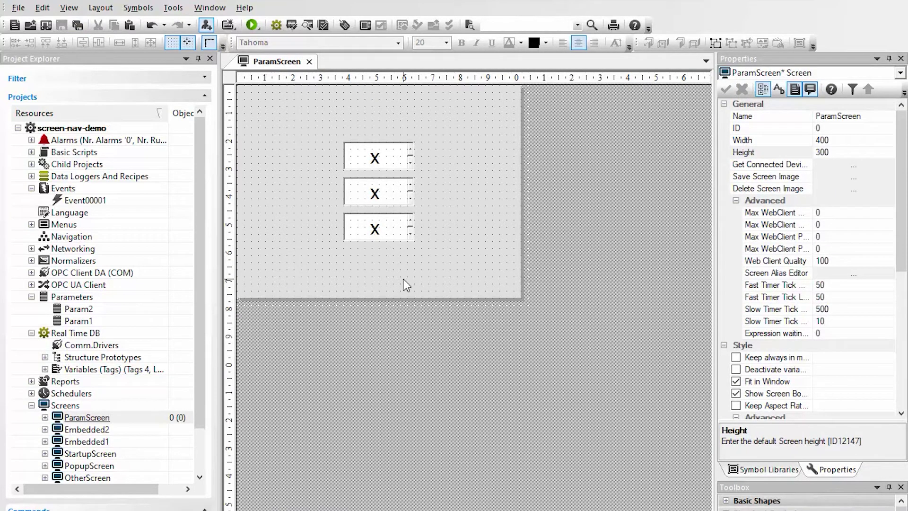
Open PopupScreen and send its full-screen border rectangle behind the EXIT button.
{"action": "scroll", "coordinate": [100, 351], "scroll_direction": "down", "scroll_amount": 2}
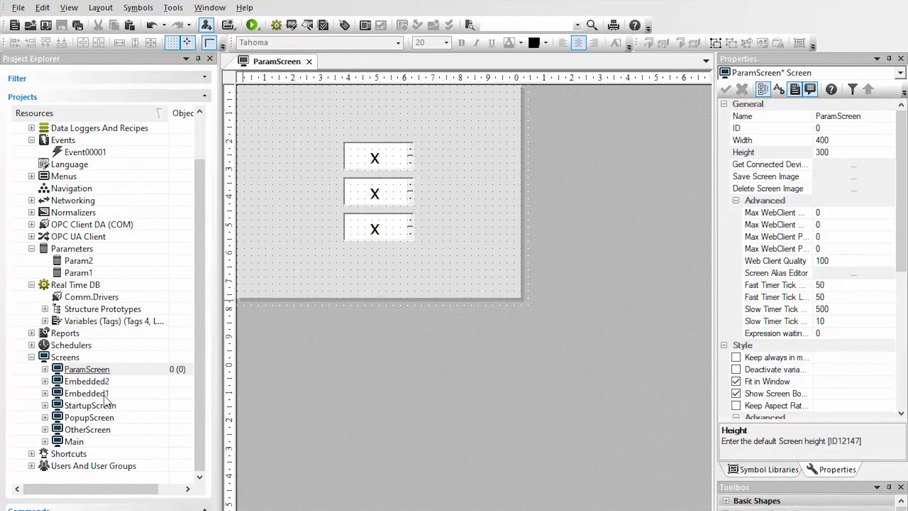
{"action": "double_click", "coordinate": [148, 418]}
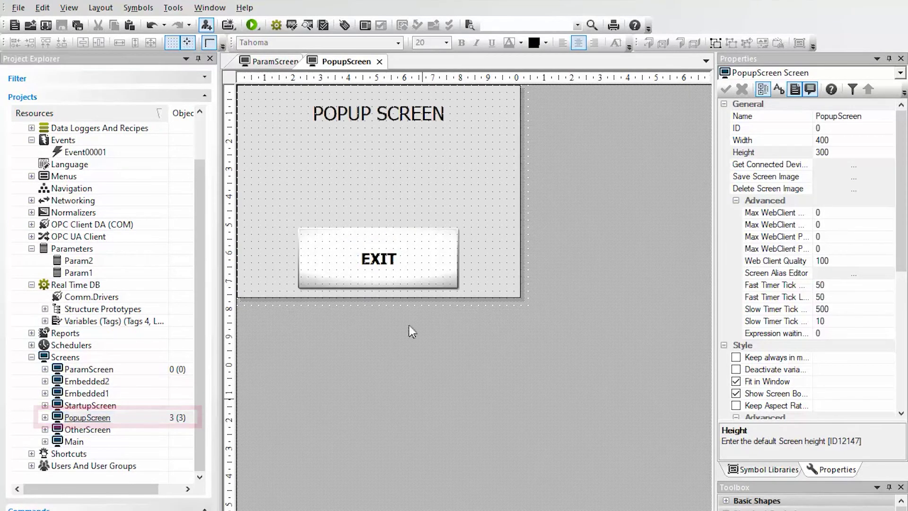
{"action": "left_click", "coordinate": [407, 264]}
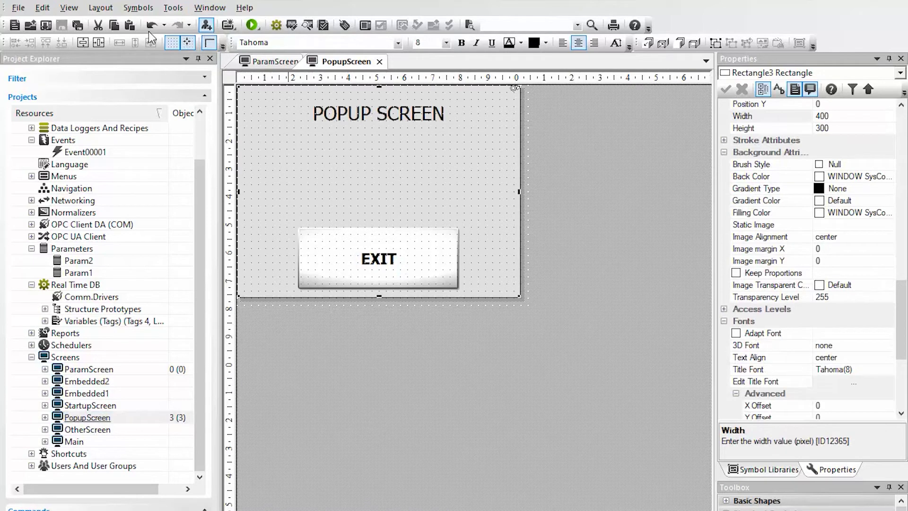
{"action": "left_click", "coordinate": [694, 43]}
{"action": "left_click", "coordinate": [433, 325]}
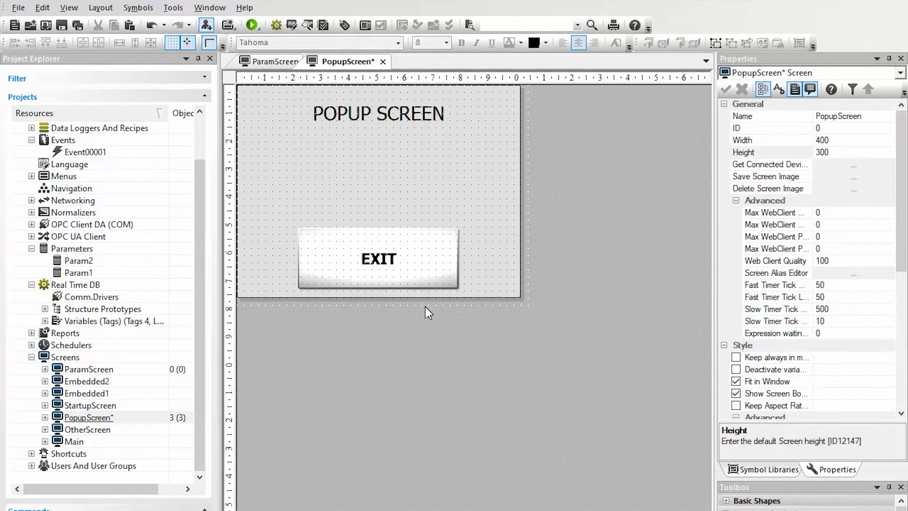
Copy the EXIT button from PopupScreen and paste it into ParamScreen.
{"action": "left_click", "coordinate": [421, 277]}
{"action": "left_click", "coordinate": [451, 365]}
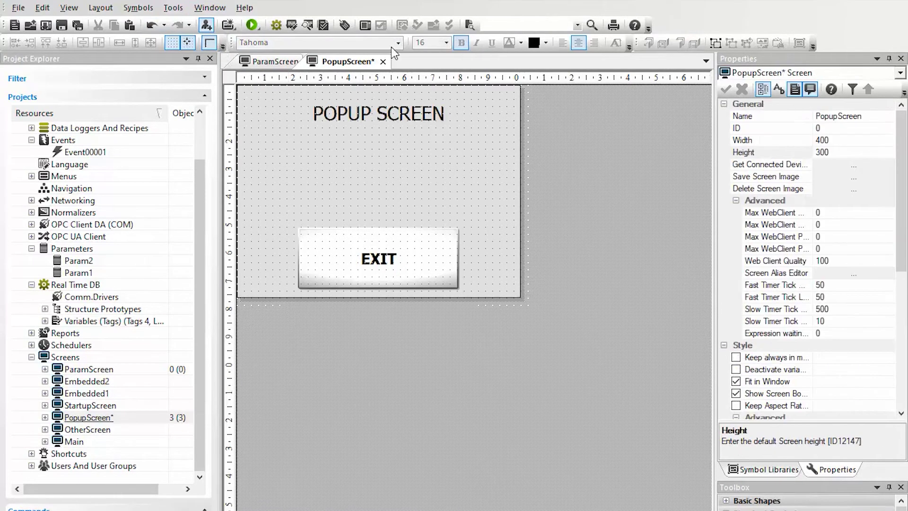
{"action": "left_click", "coordinate": [269, 66]}
{"action": "key", "text": "ctrl+v"}
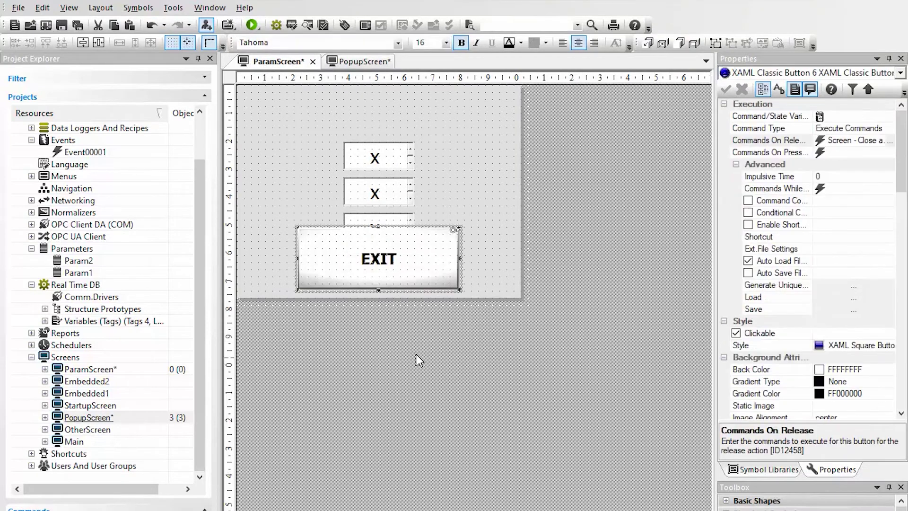
Move the three edit boxes up, evenly spaced above the EXIT button, and save the screens.
{"action": "left_click", "coordinate": [544, 288]}
{"action": "left_click", "coordinate": [396, 163]}
{"action": "left_click_drag", "start_coordinate": [396, 164], "coordinate": [396, 120]}
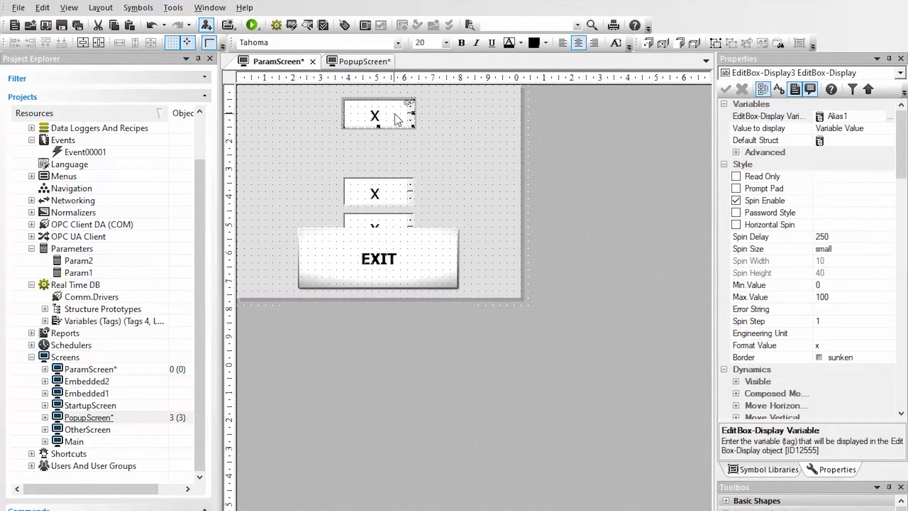
{"action": "left_click_drag", "start_coordinate": [401, 189], "coordinate": [402, 148]}
{"action": "left_click", "coordinate": [402, 222]}
{"action": "left_click_drag", "start_coordinate": [401, 222], "coordinate": [402, 182]}
{"action": "left_click", "coordinate": [608, 395]}
{"action": "key", "text": "ctrl+s"}
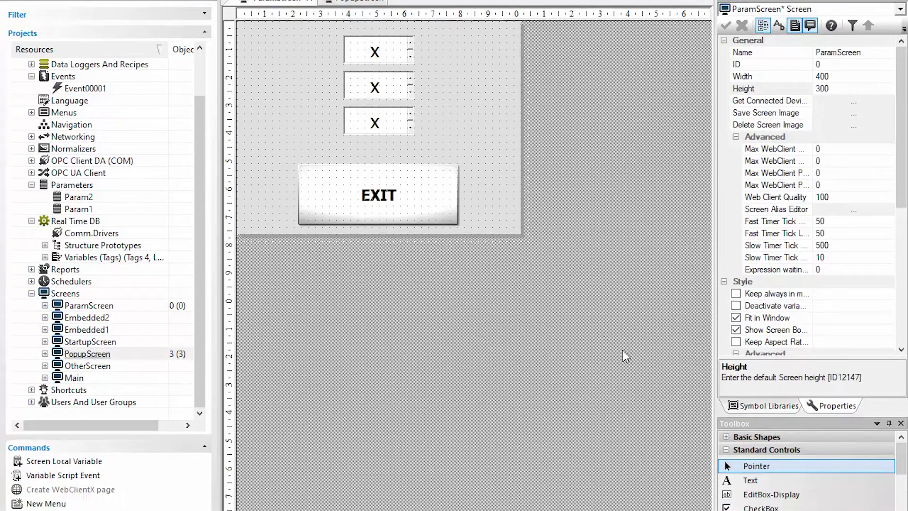
Place a text label immediately left of ParamScreen's topmost edit box and size it to 110 by 40 pixels.
{"action": "left_click", "coordinate": [769, 373]}
{"action": "left_click", "coordinate": [307, 141]}
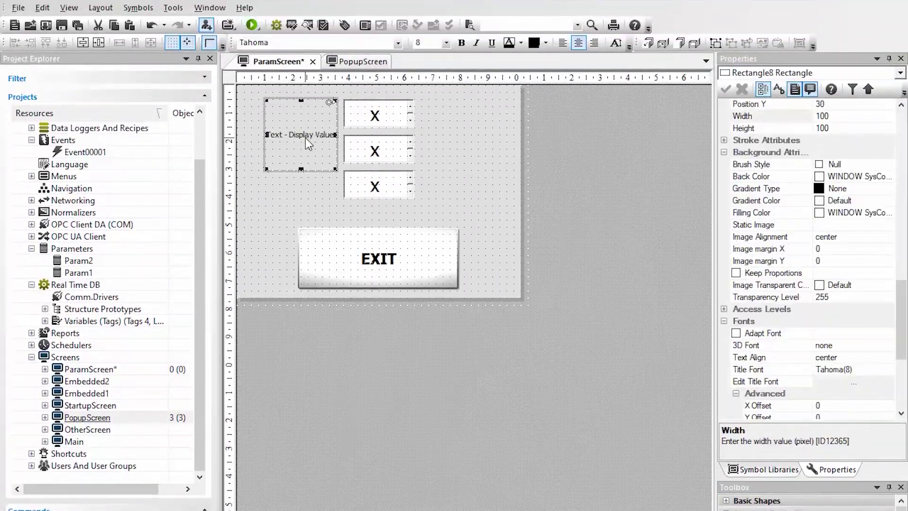
{"action": "left_click", "coordinate": [380, 109]}
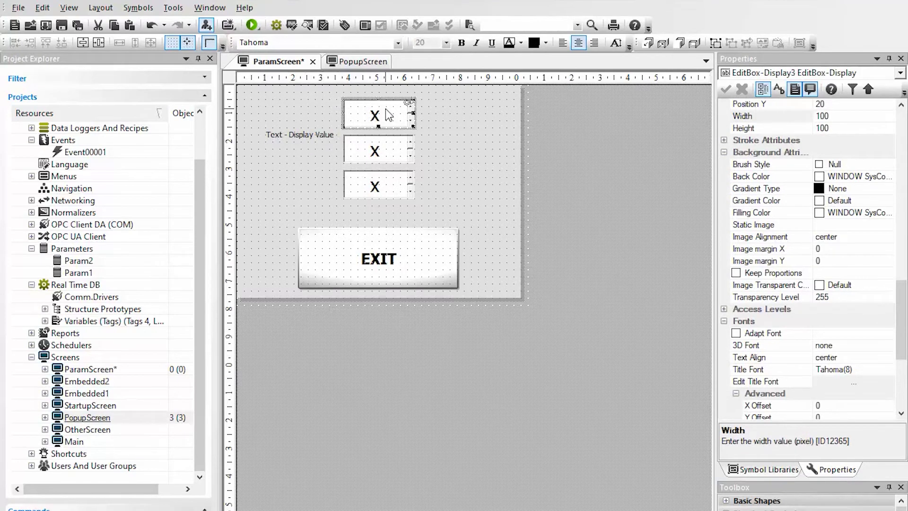
{"action": "left_click", "coordinate": [297, 129]}
{"action": "left_click_drag", "start_coordinate": [297, 129], "coordinate": [301, 107]}
Caption the label Var1 at font size 18 and add matching labels Var2 and Var3 beside the two lower edit boxes.
{"action": "left_click", "coordinate": [313, 127]}
{"action": "double_click", "coordinate": [313, 127]}
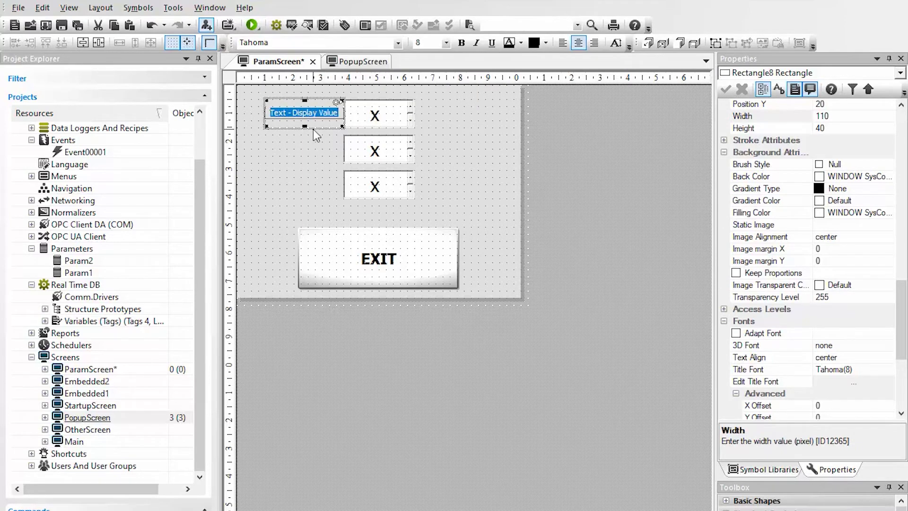
{"action": "type", "text": "Var1"}
{"action": "key", "text": "Return"}
{"action": "left_click", "coordinate": [445, 43]}
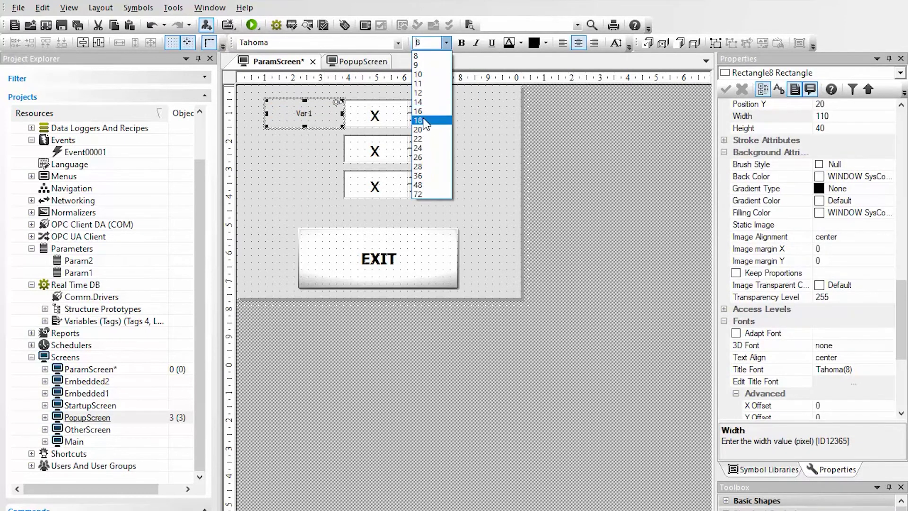
{"action": "left_click", "coordinate": [425, 120]}
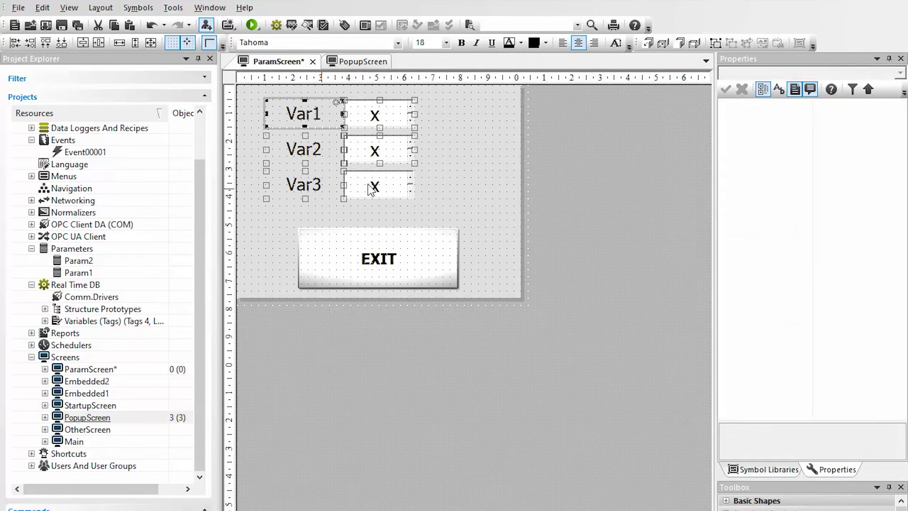
Center the three labels and their edit boxes horizontally as a block on ParamScreen and save the screen.
{"action": "left_click", "coordinate": [99, 43]}
{"action": "left_click", "coordinate": [595, 270]}
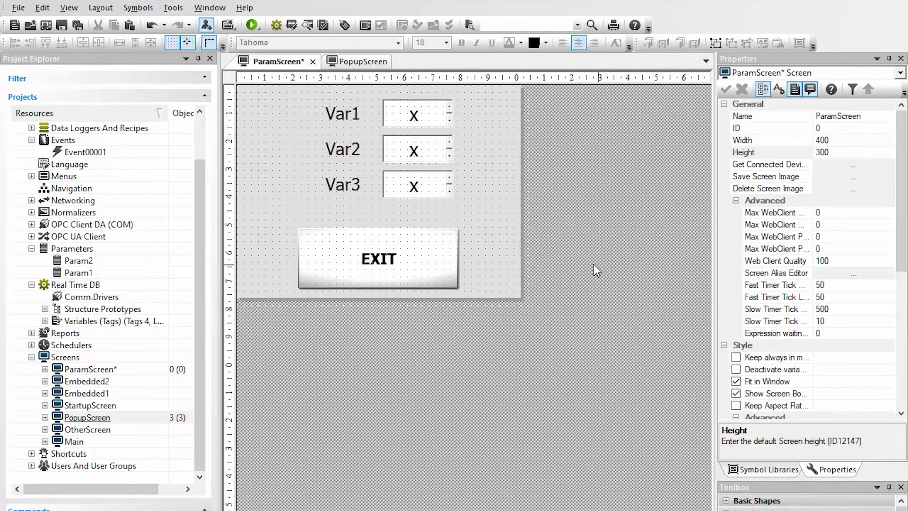
{"action": "left_click", "coordinate": [77, 25]}
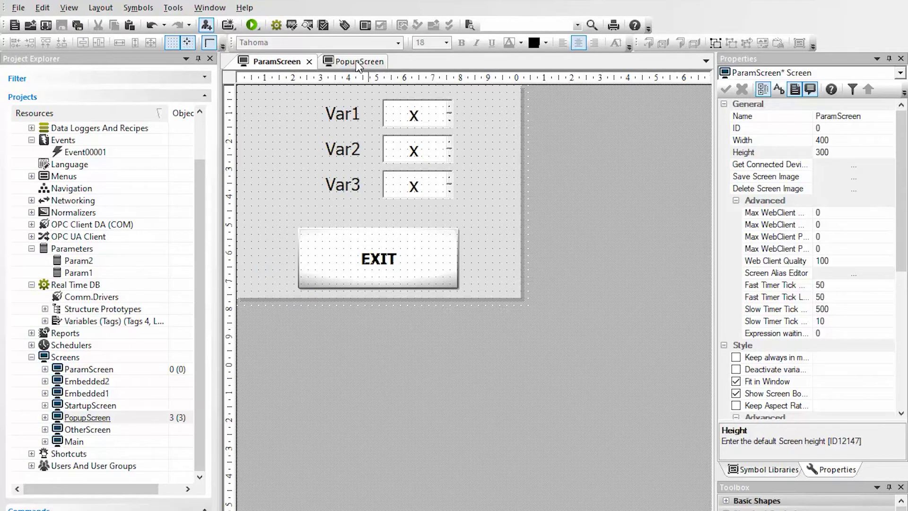
Close ParamScreen and PopupScreen and open the Main screen for editing.
{"action": "left_click", "coordinate": [309, 61]}
{"action": "left_click", "coordinate": [310, 62]}
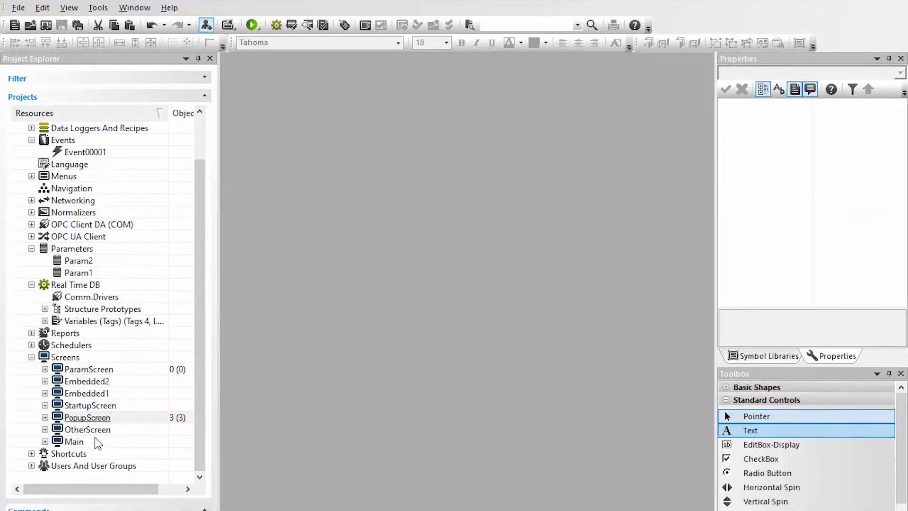
{"action": "double_click", "coordinate": [76, 441]}
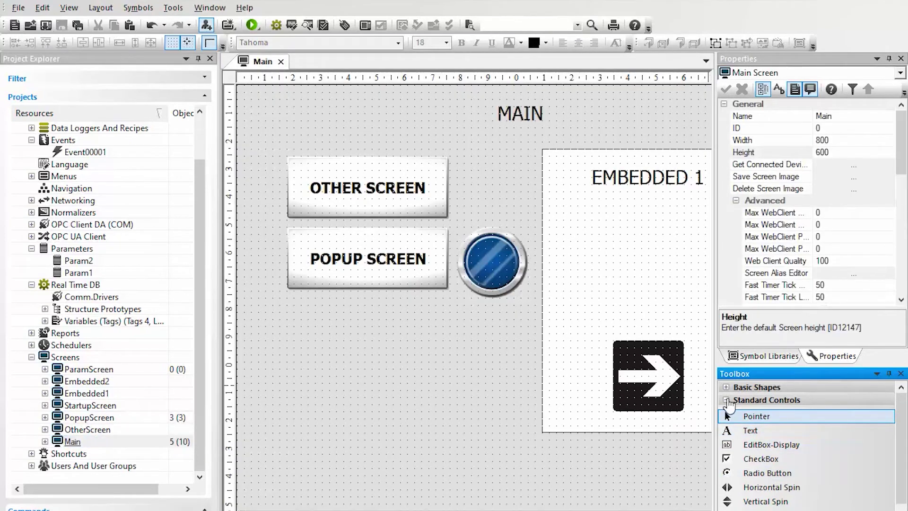
Draw a 100 by 40 pixel rectangle below the POPUP SCREEN button and duplicate it into three rows of two columns.
{"action": "left_click", "coordinate": [726, 399]}
{"action": "left_click", "coordinate": [726, 388]}
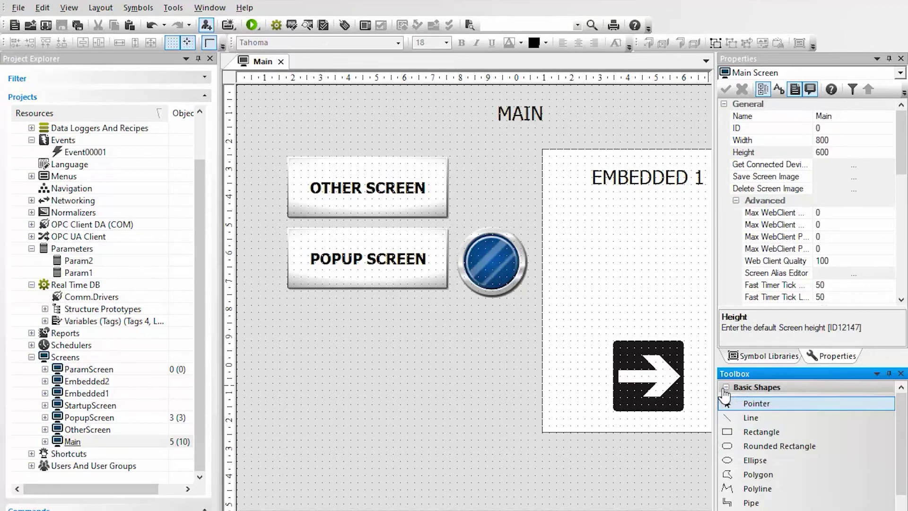
{"action": "left_click", "coordinate": [726, 389]}
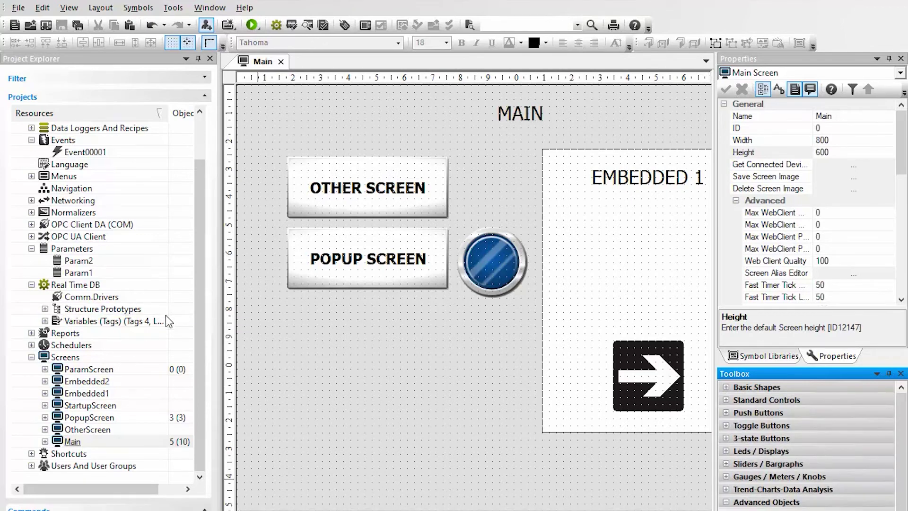
{"action": "left_click", "coordinate": [726, 400]}
{"action": "left_click", "coordinate": [726, 387]}
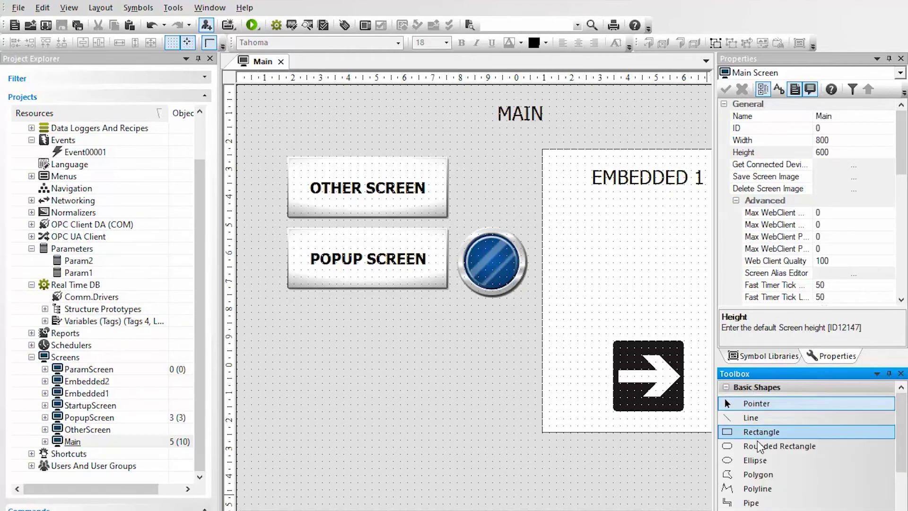
{"action": "left_click_drag", "start_coordinate": [756, 432], "coordinate": [705, 431]}
{"action": "left_click_drag", "start_coordinate": [339, 364], "coordinate": [337, 355]}
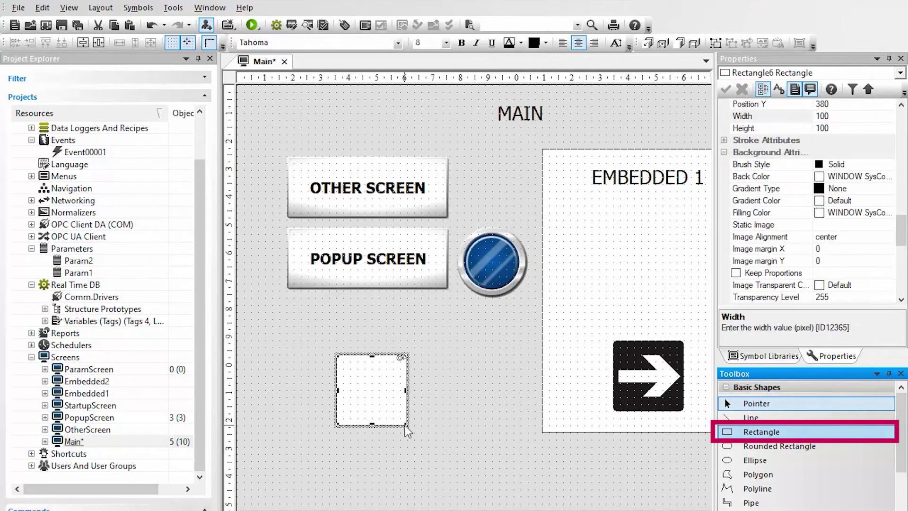
{"action": "left_click_drag", "start_coordinate": [405, 425], "coordinate": [354, 434]}
{"action": "left_click_drag", "start_coordinate": [355, 362], "coordinate": [456, 370]}
Label the rectangle rows with text objects Var 1, Var 2 and Var 3 at font size 18, left of the grid.
{"action": "left_click", "coordinate": [757, 402]}
{"action": "left_click", "coordinate": [726, 386]}
{"action": "left_click_drag", "start_coordinate": [750, 430], "coordinate": [305, 366]}
{"action": "double_click", "coordinate": [304, 367]}
{"action": "type", "text": "VAr"}
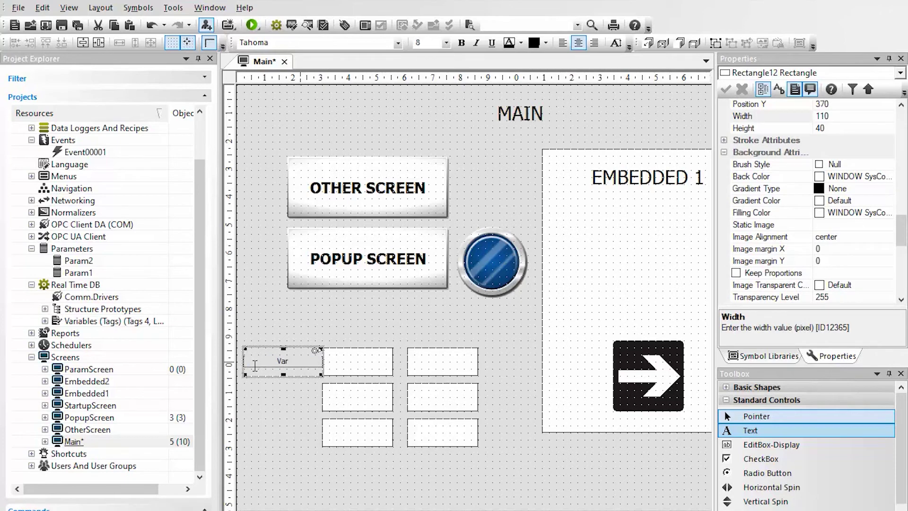
{"action": "key", "text": "Return"}
{"action": "left_click", "coordinate": [445, 43]}
{"action": "left_click", "coordinate": [427, 121]}
{"action": "key", "text": "ctrl+c"}
{"action": "key", "text": "ctrl+v"}
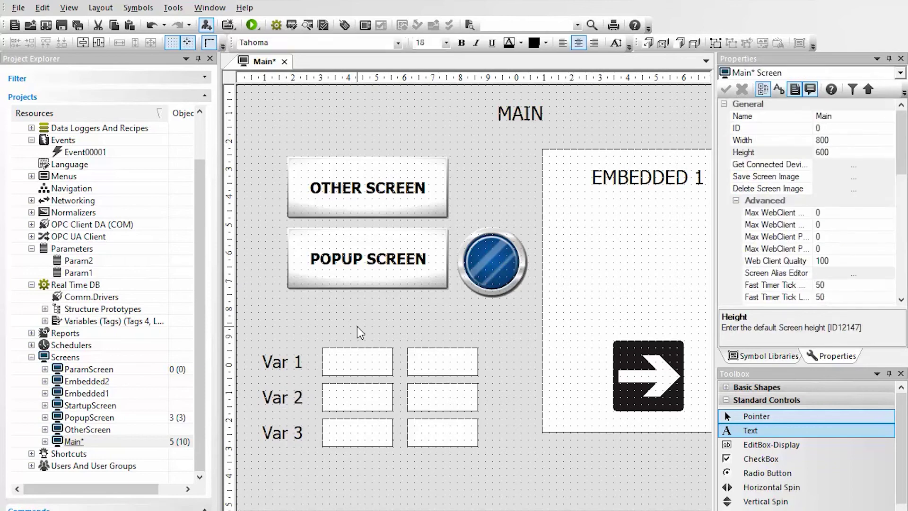
Paste another text label above the left rectangle column and caption it Struct 1.
{"action": "key", "text": "ctrl+v"}
{"action": "left_click_drag", "start_coordinate": [302, 376], "coordinate": [310, 334]}
{"action": "double_click", "coordinate": [371, 343]}
{"action": "type", "text": "Struc"}
{"action": "key", "text": "BackSpace"}
{"action": "type", "text": "uct 1"}
{"action": "left_click", "coordinate": [425, 333]}
{"action": "left_click", "coordinate": [384, 334]}
{"action": "left_click", "coordinate": [436, 343]}
Duplicate the Struct 1 label above the right rectangle column and change its caption to Struct 2.
{"action": "left_click_drag", "start_coordinate": [386, 333], "coordinate": [469, 329]}
{"action": "double_click", "coordinate": [468, 332]}
{"action": "type", "text": "2"}
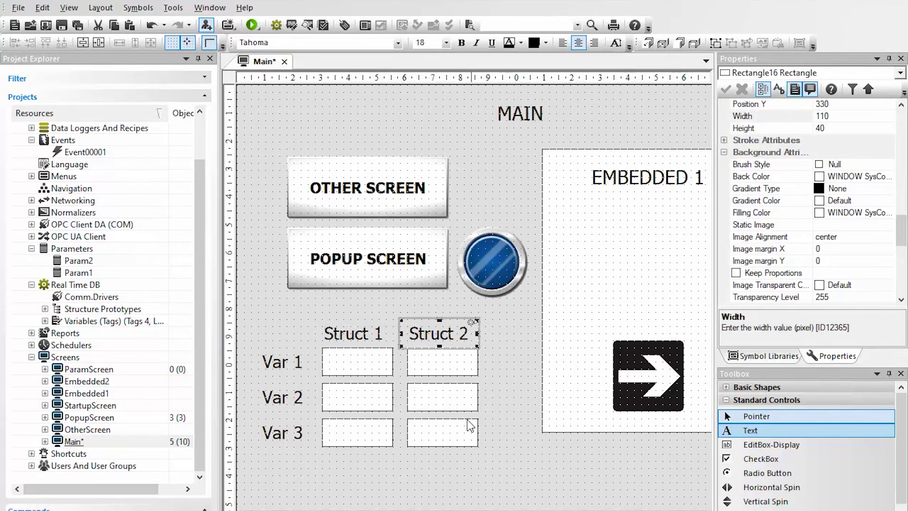
{"action": "left_click", "coordinate": [470, 399]}
Expand the Real Time DB variables down to the members of Struct1 and Struct2.
{"action": "double_click", "coordinate": [54, 321]}
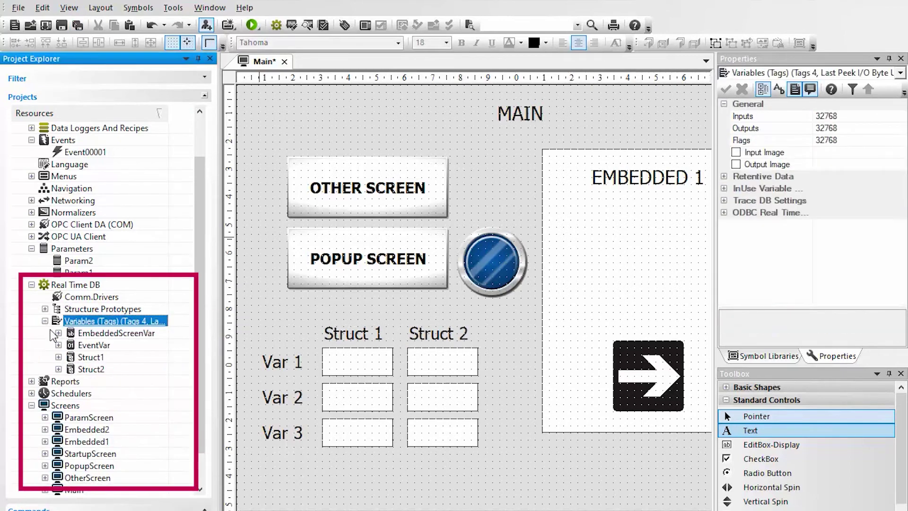
{"action": "double_click", "coordinate": [91, 357]}
{"action": "double_click", "coordinate": [91, 393]}
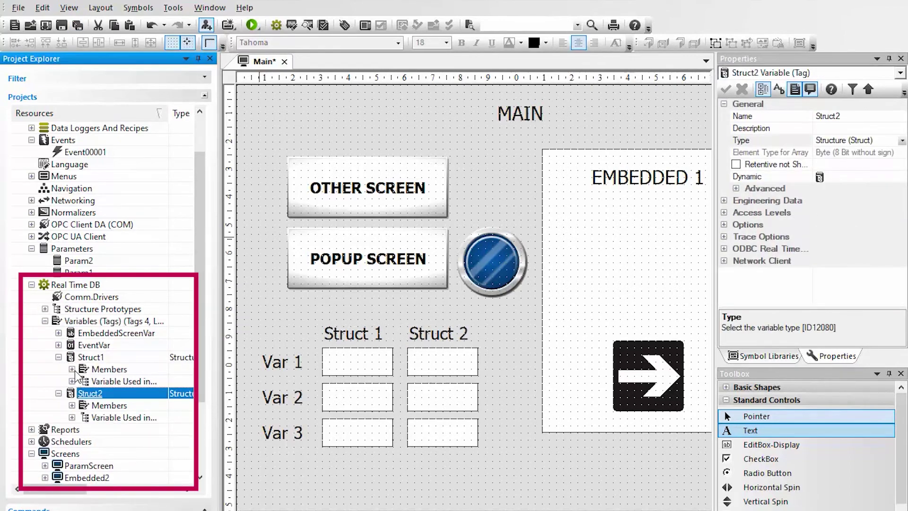
{"action": "double_click", "coordinate": [106, 369]}
{"action": "left_click", "coordinate": [72, 442]}
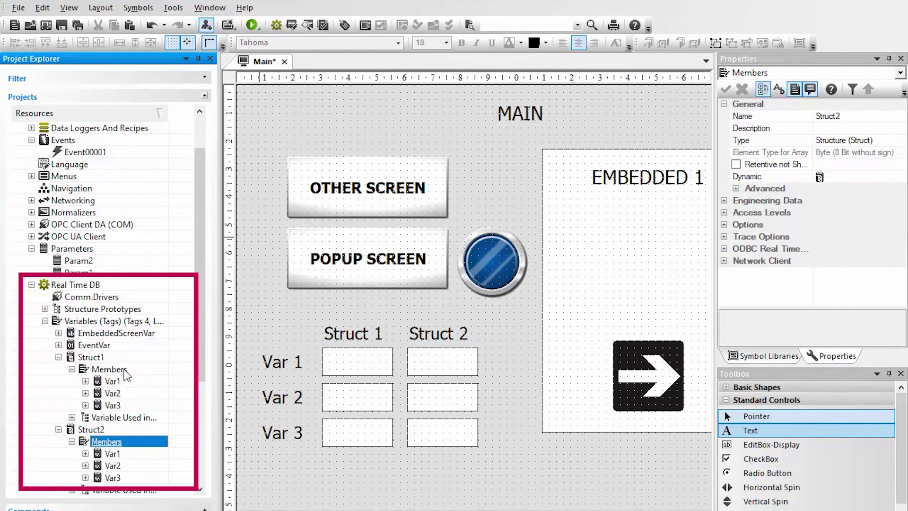
Assign Var1, Var2 and Var3 of Struct1 to the rectangles in the Struct 1 column as Text - Display Value dynamics.
{"action": "left_click", "coordinate": [113, 381]}
{"action": "left_click_drag", "start_coordinate": [112, 381], "coordinate": [340, 364]}
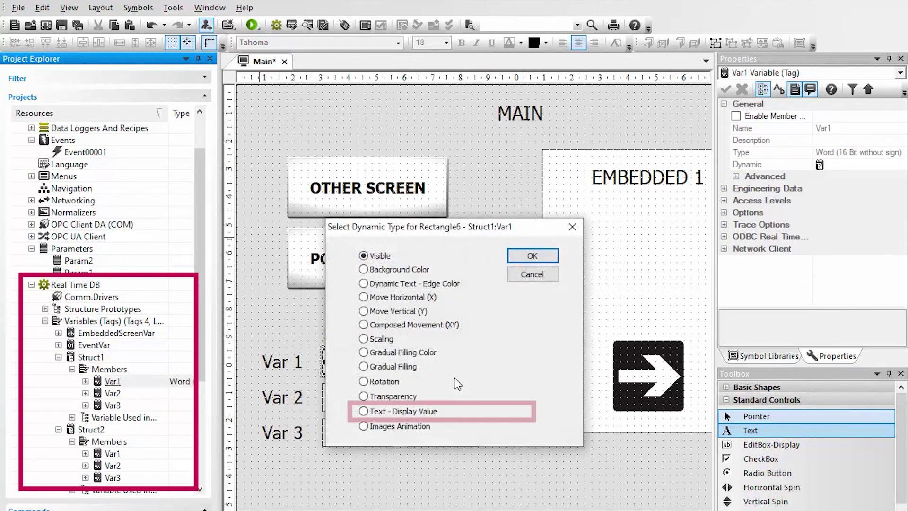
{"action": "double_click", "coordinate": [363, 410]}
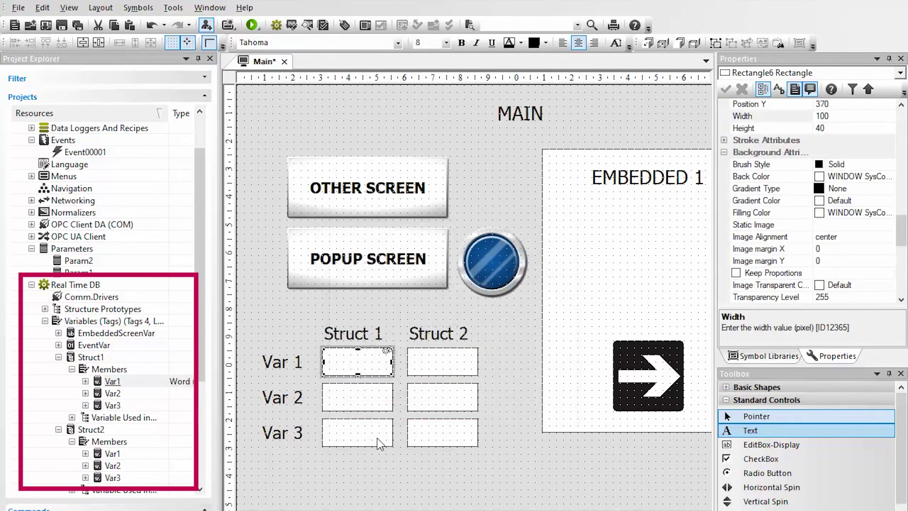
{"action": "left_click", "coordinate": [354, 468]}
{"action": "left_click", "coordinate": [128, 394]}
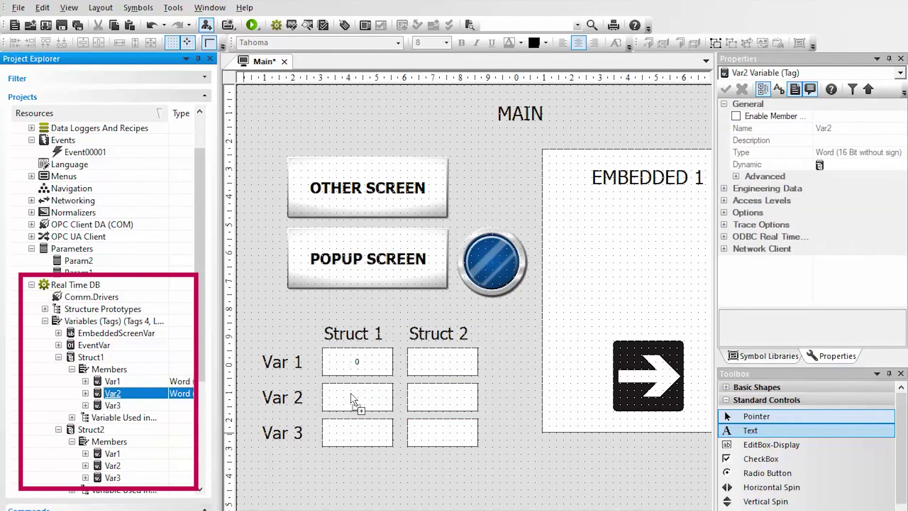
{"action": "left_click_drag", "start_coordinate": [351, 398], "coordinate": [350, 399]}
{"action": "left_click", "coordinate": [532, 255]}
{"action": "left_click_drag", "start_coordinate": [112, 405], "coordinate": [351, 434]}
{"action": "left_click", "coordinate": [533, 255]}
Assign Var1, Var2 and Var3 of Struct2 to the rectangles in the Struct 2 column as display values, and save the screen.
{"action": "left_click_drag", "start_coordinate": [131, 452], "coordinate": [435, 365]}
{"action": "left_click", "coordinate": [532, 255]}
{"action": "left_click_drag", "start_coordinate": [112, 465], "coordinate": [248, 476]}
{"action": "left_click", "coordinate": [533, 257]}
{"action": "left_click", "coordinate": [532, 255]}
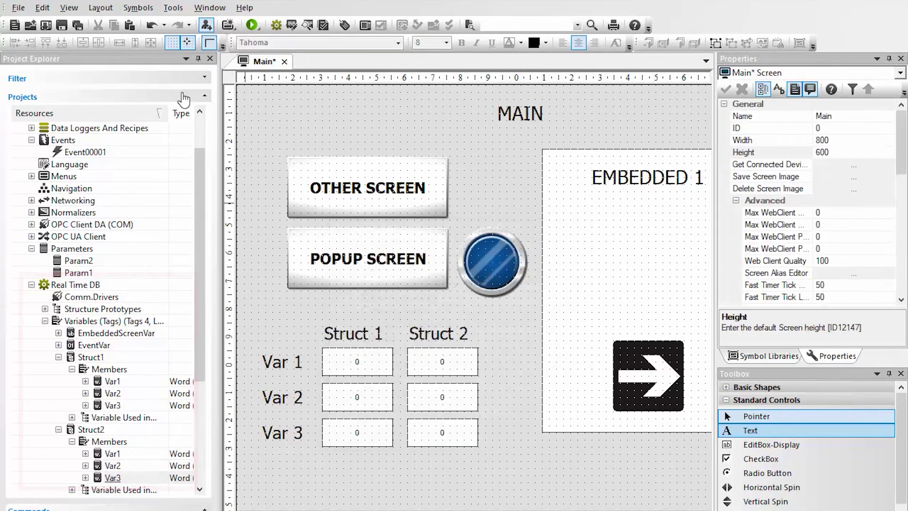
{"action": "left_click", "coordinate": [76, 23]}
Copy the POPUP SCREEN button, place a smaller duplicate below the Struct 1 column and caption it EDIT.
{"action": "left_click", "coordinate": [383, 267]}
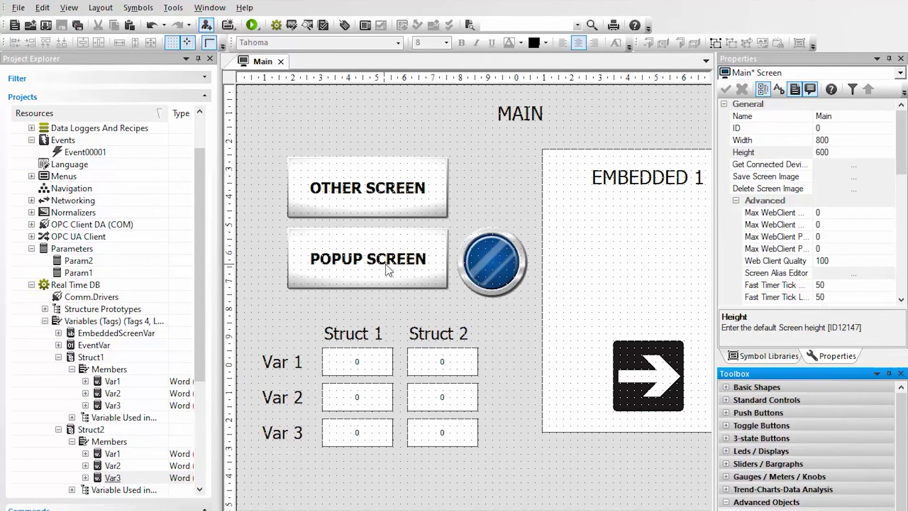
{"action": "left_click", "coordinate": [382, 500]}
{"action": "key", "text": "ctrl+v"}
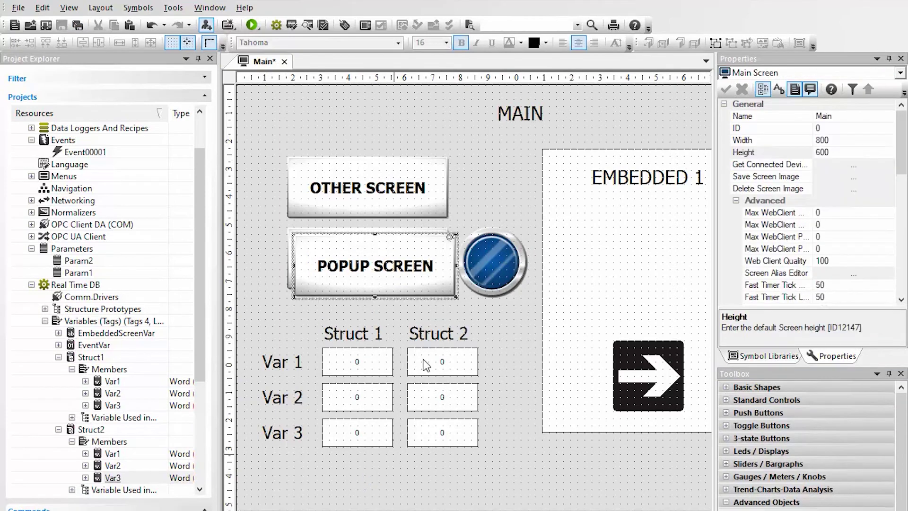
{"action": "left_click_drag", "start_coordinate": [456, 298], "coordinate": [298, 473]}
{"action": "double_click", "coordinate": [350, 477]}
{"action": "type", "text": "EDIT"}
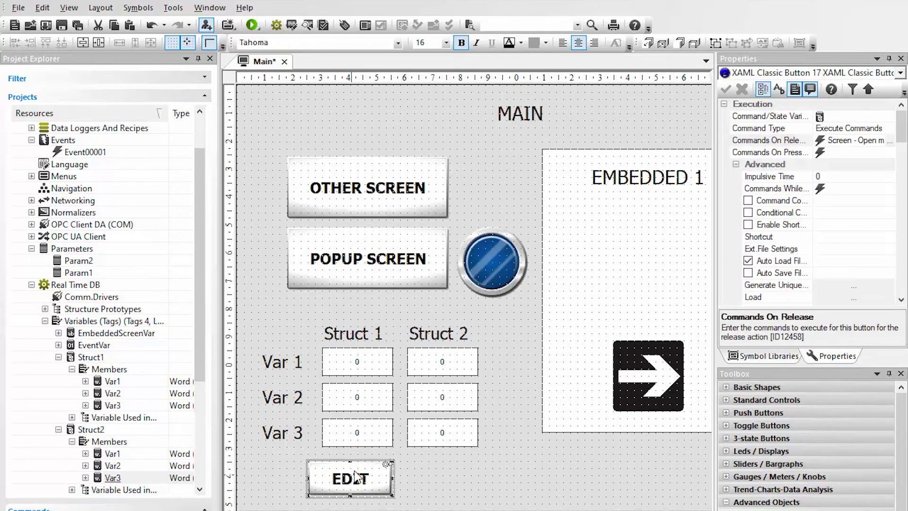
Align the EDIT button directly under the Struct 1 column and match its size to the rectangles.
{"action": "left_click_drag", "start_coordinate": [355, 474], "coordinate": [380, 480]}
{"action": "left_click", "coordinate": [397, 503]}
{"action": "left_click", "coordinate": [395, 485]}
{"action": "left_click", "coordinate": [386, 487]}
{"action": "left_click", "coordinate": [355, 458]}
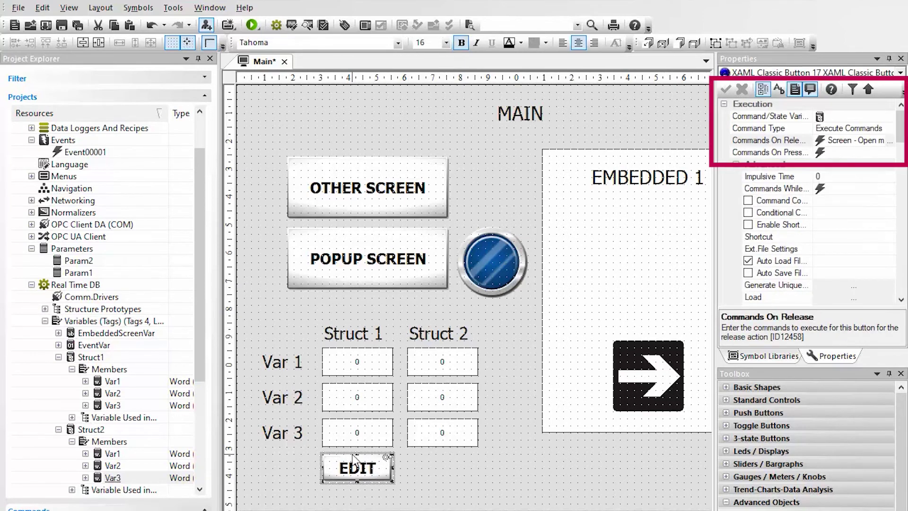
Edit the EDIT button's release command so that it opens ParamScreen, refreshing the screen resource list to find it.
{"action": "left_click", "coordinate": [891, 143]}
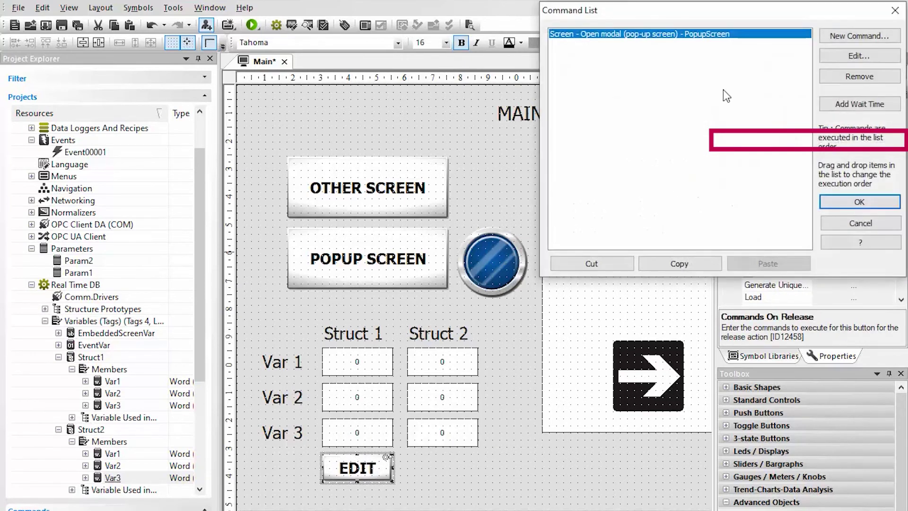
{"action": "left_click", "coordinate": [857, 57]}
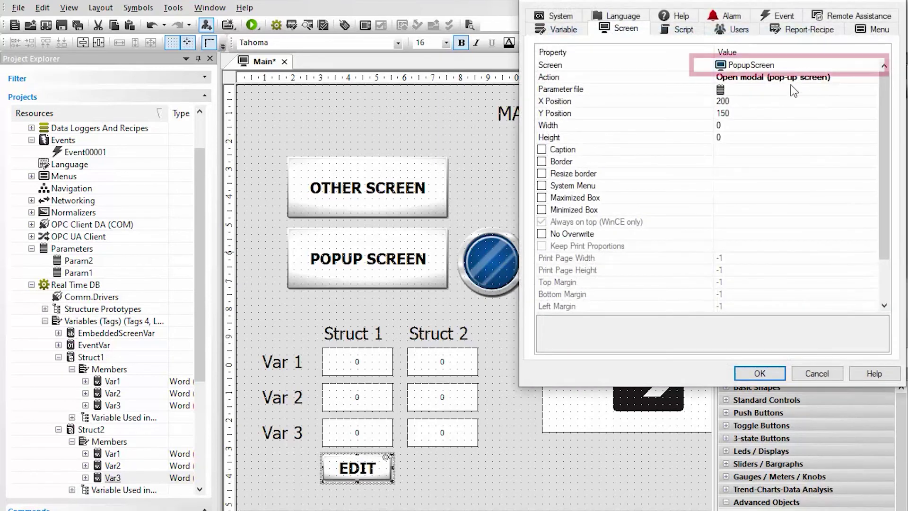
{"action": "left_click", "coordinate": [870, 65]}
{"action": "left_click", "coordinate": [873, 66]}
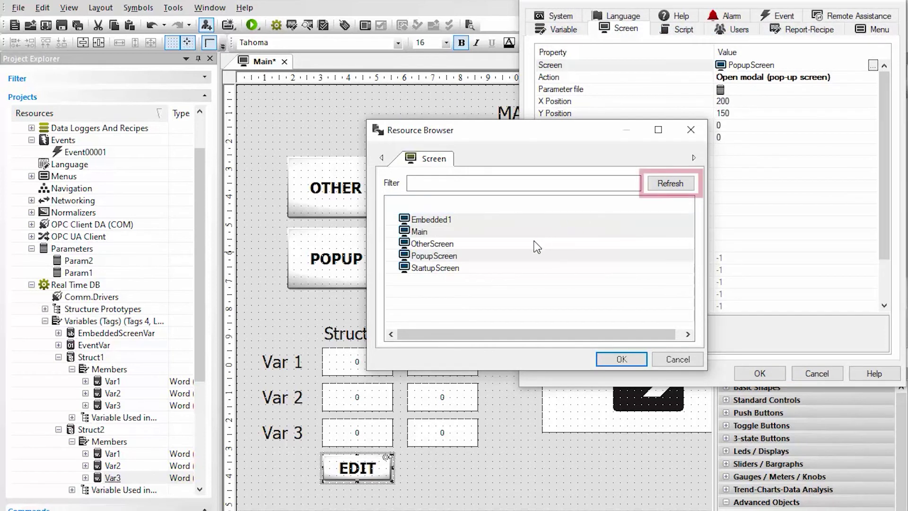
{"action": "left_click", "coordinate": [659, 185]}
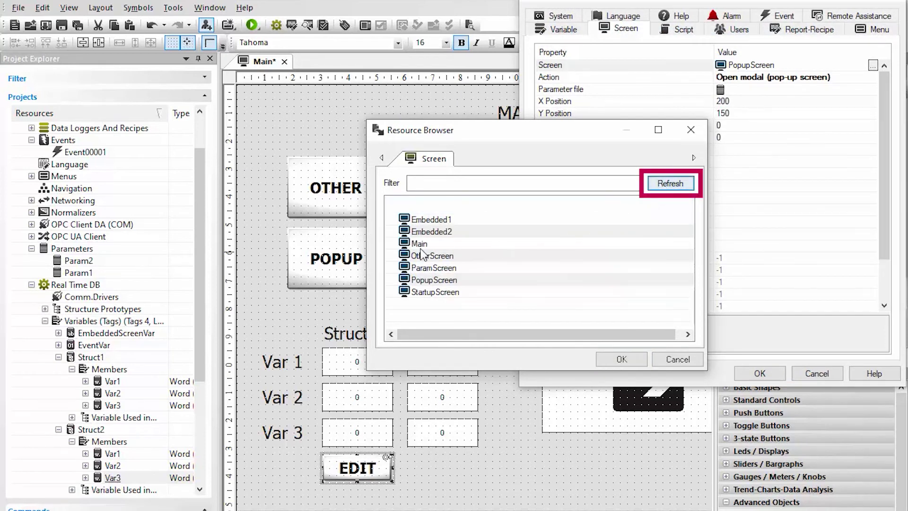
{"action": "left_click", "coordinate": [456, 269]}
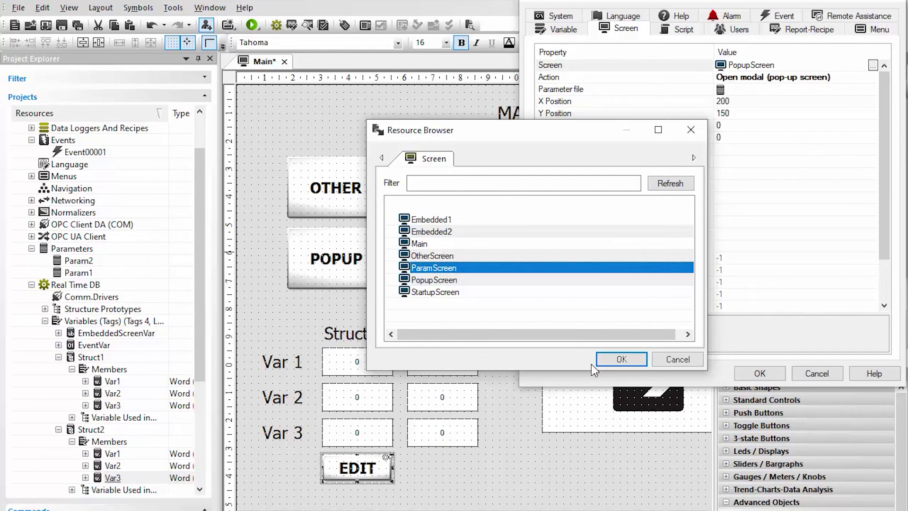
{"action": "left_click", "coordinate": [620, 359]}
Confirm ParamScreen as the target of the Struct 1 EDIT button's command and assign Param1 as its parameter file.
{"action": "left_click_drag", "start_coordinate": [762, 1], "coordinate": [721, 77]}
{"action": "left_click", "coordinate": [734, 186]}
{"action": "left_click", "coordinate": [732, 171]}
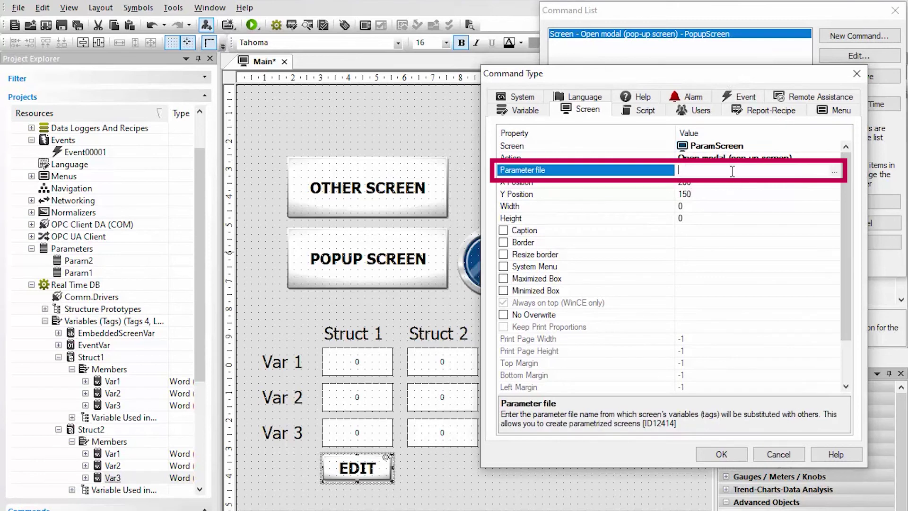
{"action": "left_click", "coordinate": [833, 171]}
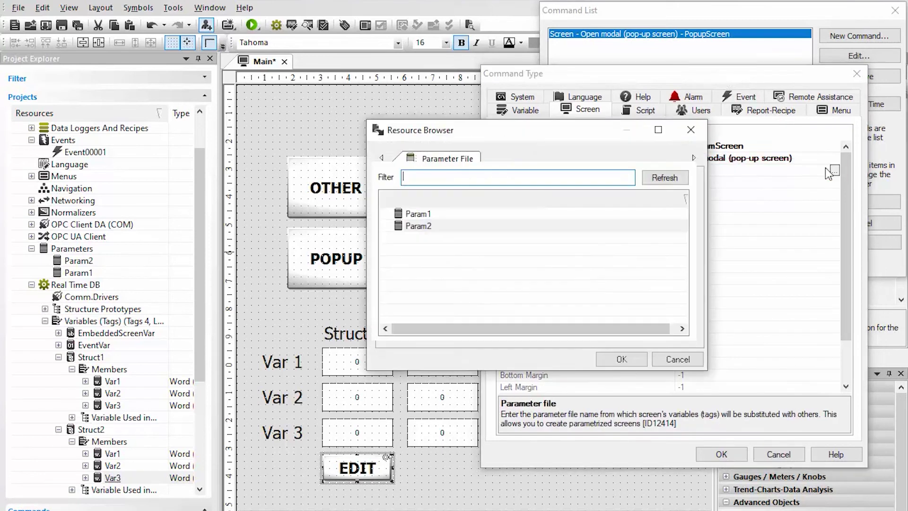
{"action": "left_click", "coordinate": [450, 214]}
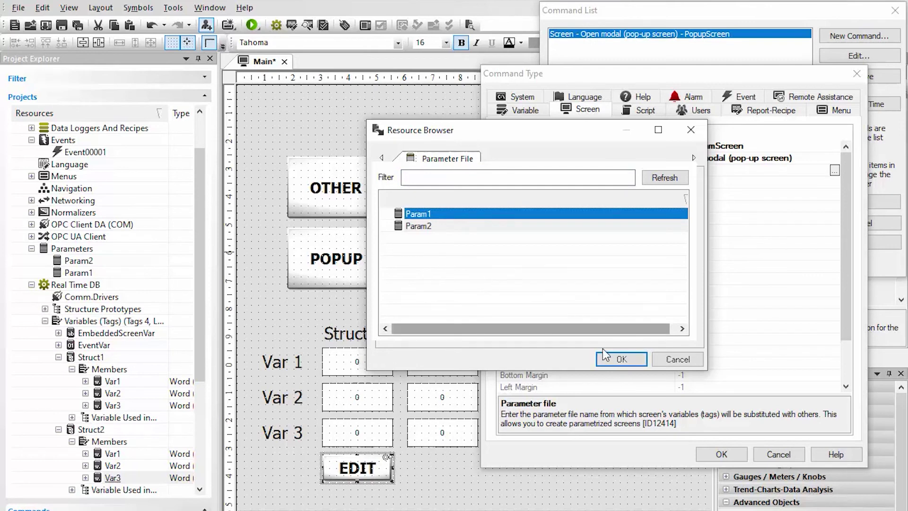
{"action": "left_click", "coordinate": [615, 358]}
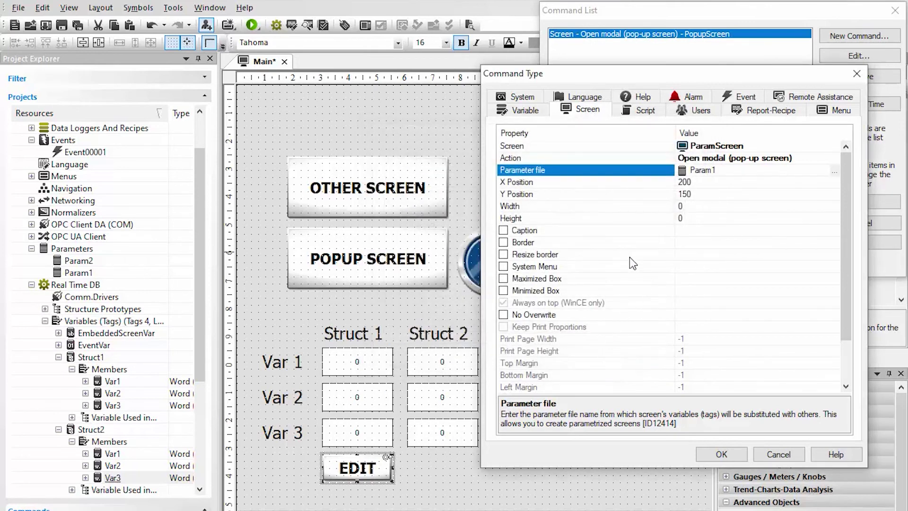
{"action": "scroll", "coordinate": [628, 328], "scroll_direction": "down", "scroll_amount": 1}
{"action": "left_click", "coordinate": [721, 454]}
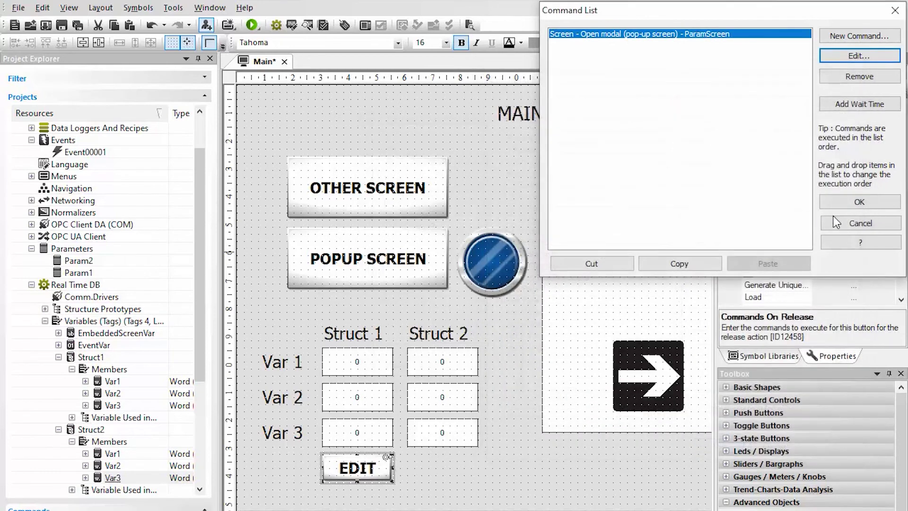
{"action": "left_click", "coordinate": [832, 199]}
Duplicate the EDIT button and place the copy directly under the Struct 2 column.
{"action": "left_click", "coordinate": [384, 471]}
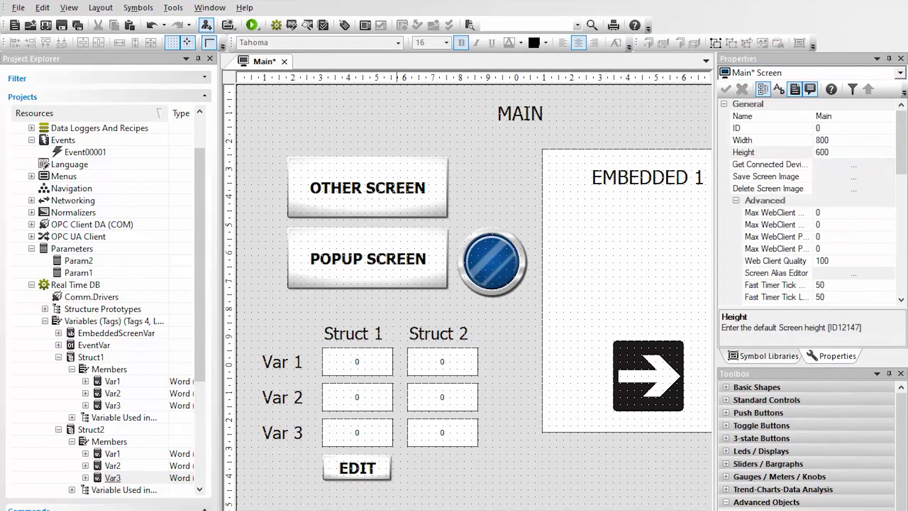
{"action": "left_click", "coordinate": [430, 475]}
{"action": "left_click", "coordinate": [385, 469]}
{"action": "left_click_drag", "start_coordinate": [385, 469], "coordinate": [468, 470]}
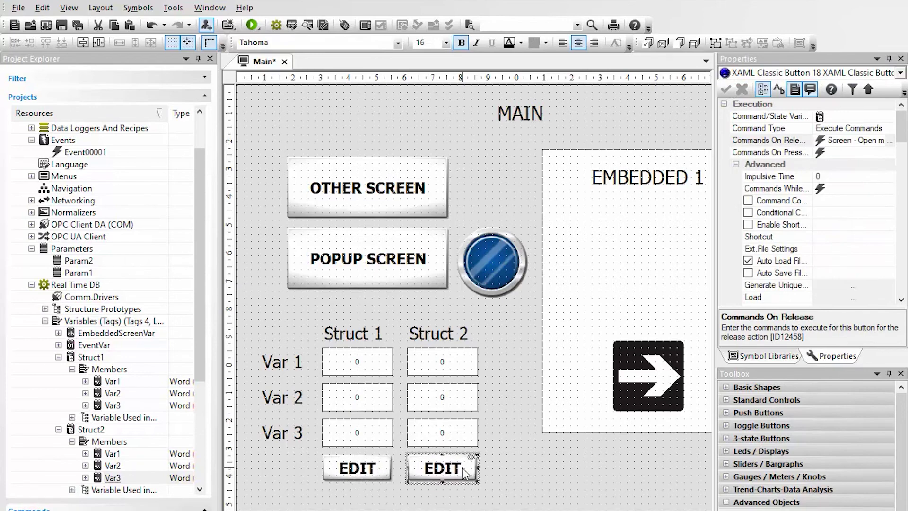
Change the parameter file in the Struct 2 EDIT button's release command to Param2, apply it and save the Main screen.
{"action": "left_click", "coordinate": [890, 141]}
{"action": "left_click", "coordinate": [833, 61]}
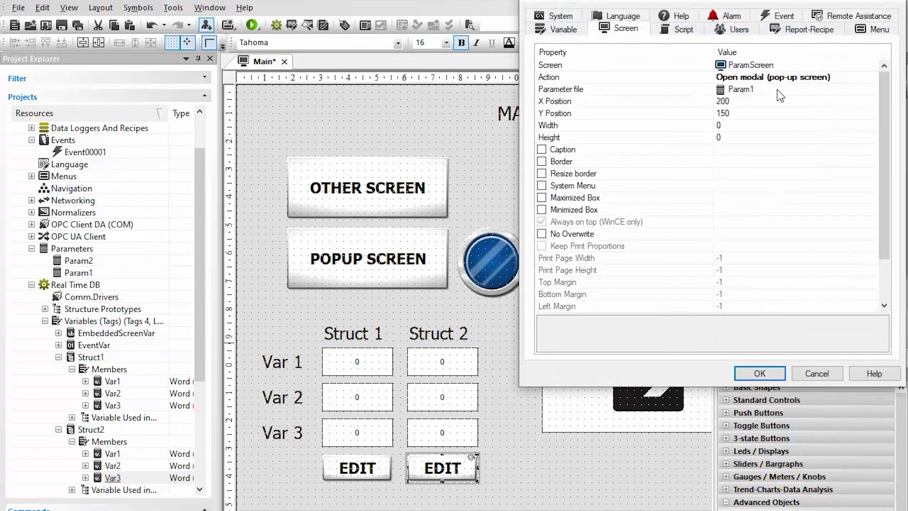
{"action": "left_click", "coordinate": [781, 89]}
{"action": "key", "text": "BackSpace"}
{"action": "type", "text": "2"}
{"action": "key", "text": "Return"}
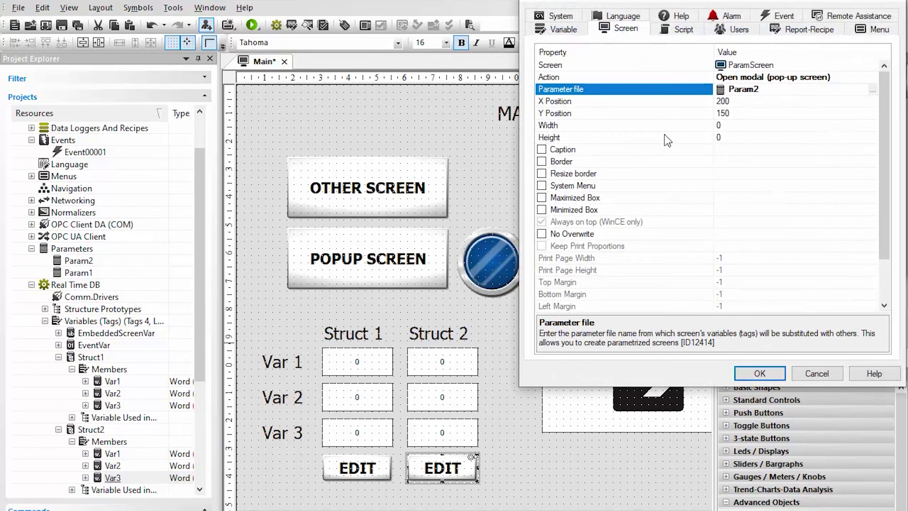
{"action": "left_click", "coordinate": [759, 374]}
{"action": "left_click", "coordinate": [865, 202]}
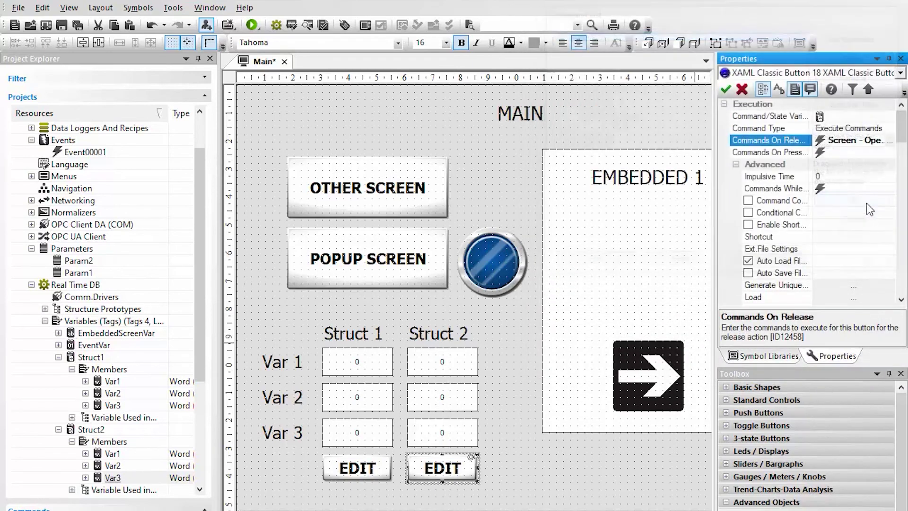
{"action": "left_click", "coordinate": [727, 90]}
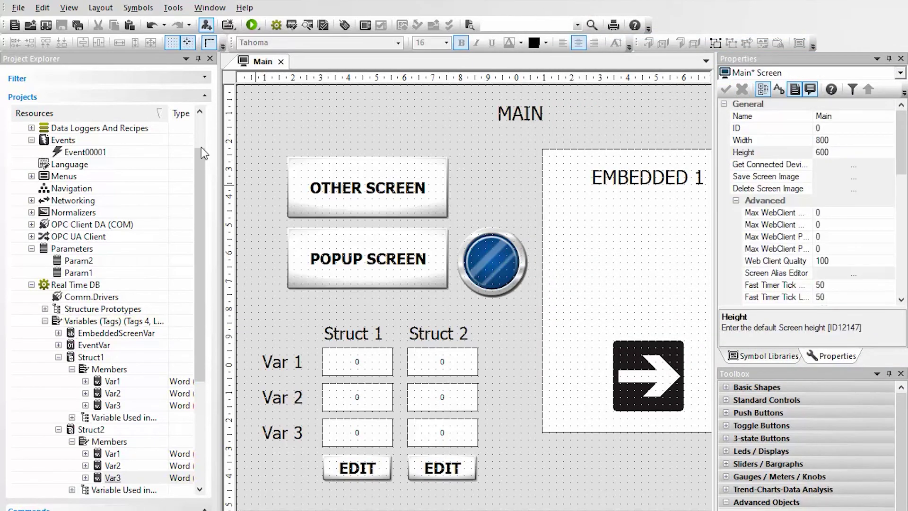
Open ParamScreen and set its Close Screen Delay to 0.
{"action": "scroll", "coordinate": [119, 349], "scroll_direction": "down", "scroll_amount": 5}
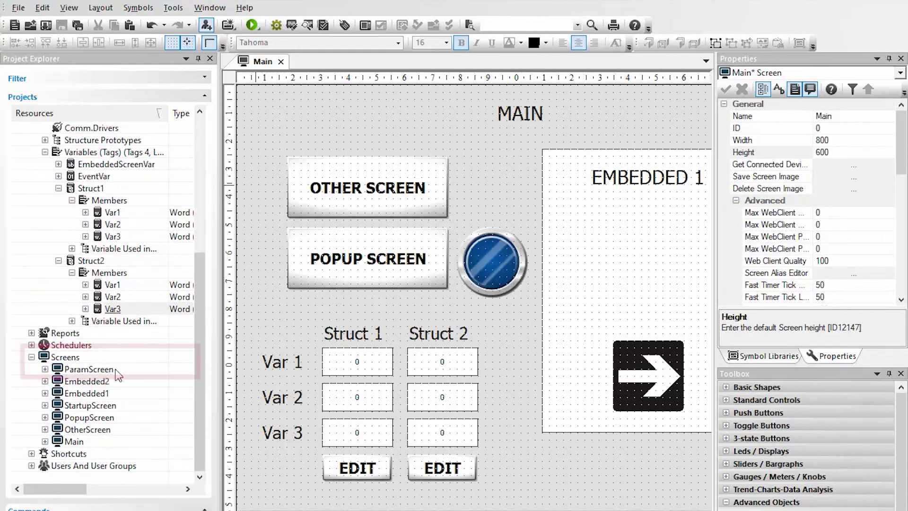
{"action": "double_click", "coordinate": [117, 369]}
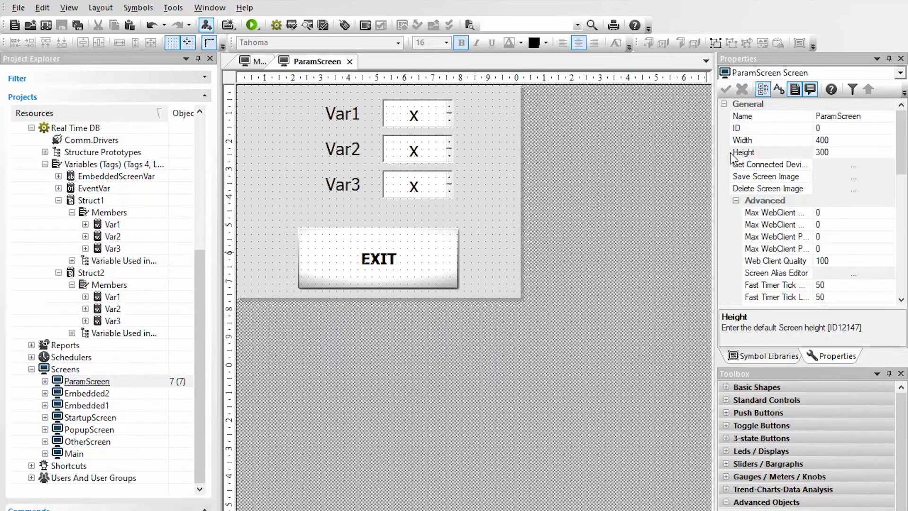
{"action": "scroll", "coordinate": [775, 203], "scroll_direction": "down", "scroll_amount": 5}
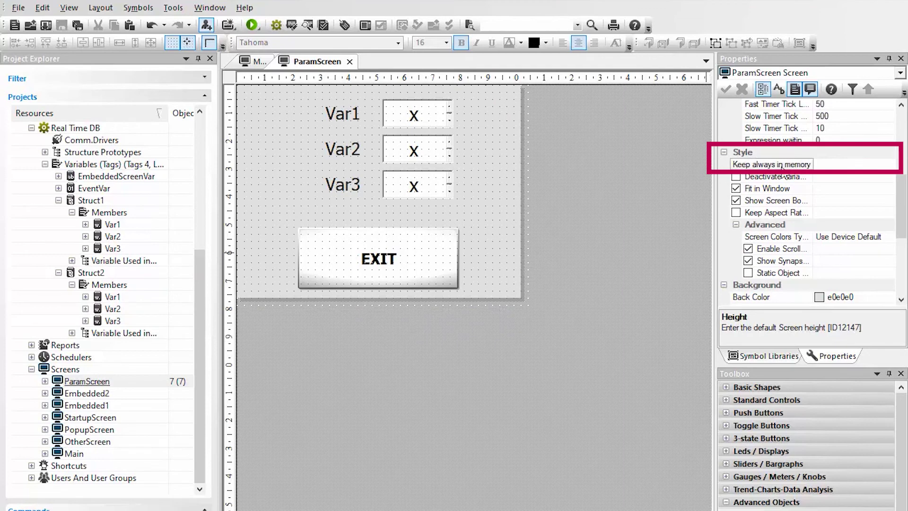
{"action": "scroll", "coordinate": [841, 270], "scroll_direction": "down", "scroll_amount": 4}
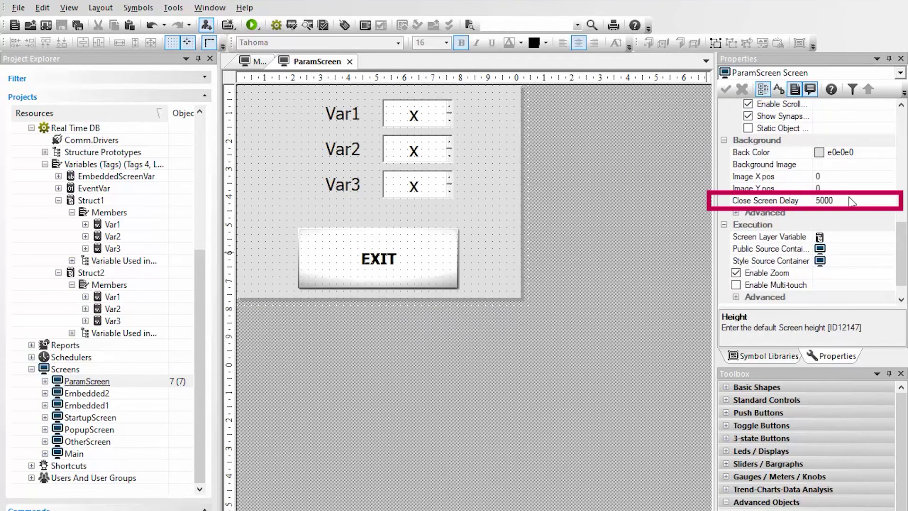
{"action": "left_click", "coordinate": [850, 200]}
{"action": "type", "text": "0"}
{"action": "left_click", "coordinate": [727, 90]}
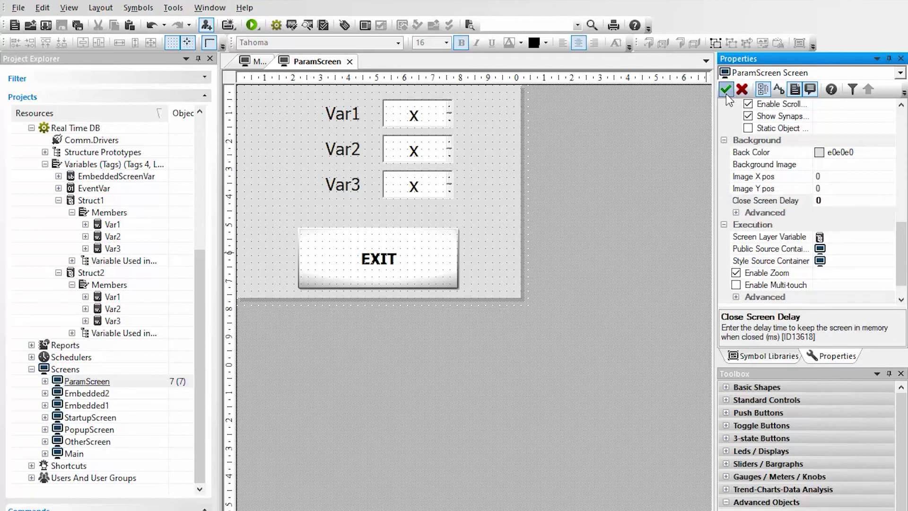
Return to the Main screen and start the project runtime, dismissing the evaluation notice.
{"action": "key", "text": "ctrl+Tab"}
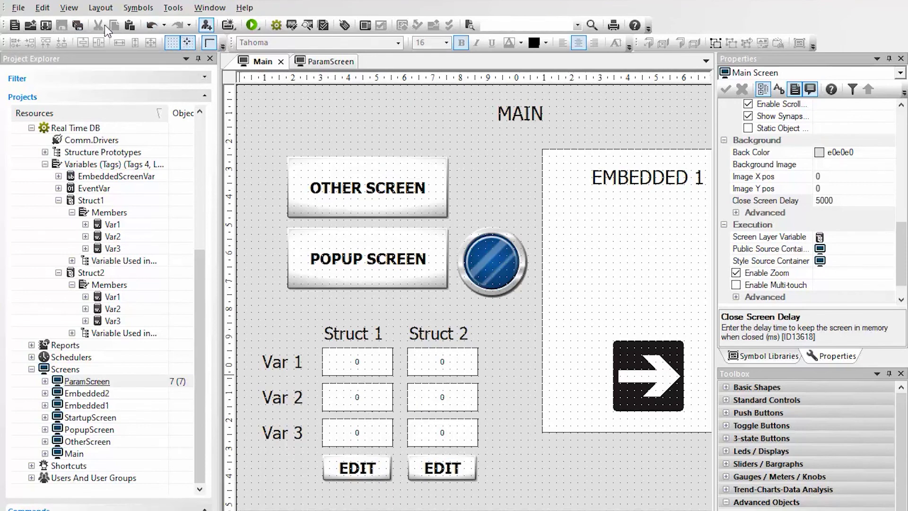
{"action": "left_click", "coordinate": [254, 26]}
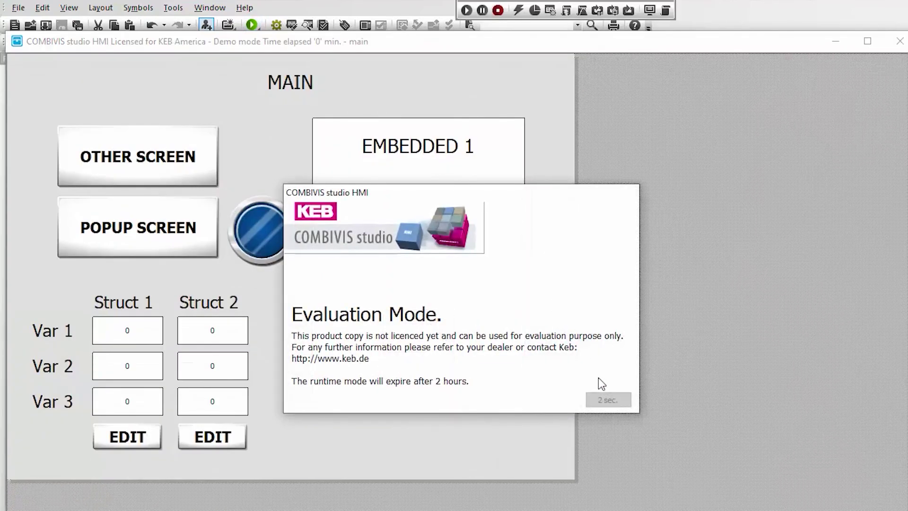
{"action": "left_click", "coordinate": [608, 399]}
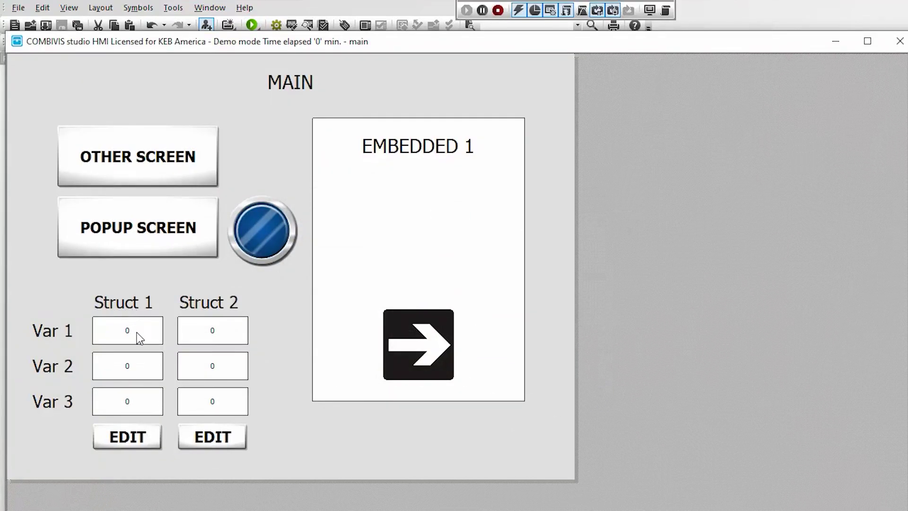
In the runtime, open the Struct 1 edit popup, set Var1 to 1, Var2 to 2 and Var3 to 3, and exit it.
{"action": "left_click", "coordinate": [135, 442]}
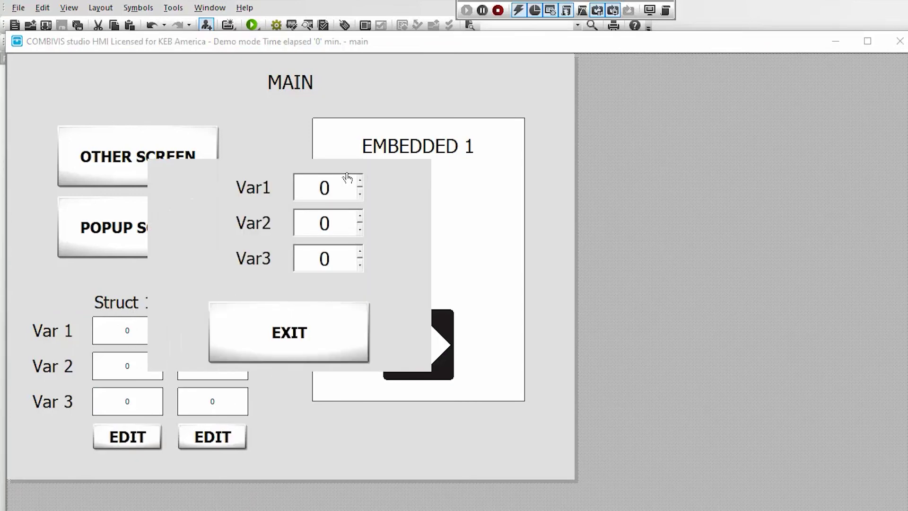
{"action": "left_click", "coordinate": [360, 181]}
{"action": "left_click", "coordinate": [361, 216]}
{"action": "left_click", "coordinate": [361, 216]}
{"action": "left_click", "coordinate": [360, 252]}
{"action": "left_click", "coordinate": [360, 253]}
{"action": "left_click", "coordinate": [360, 252]}
{"action": "left_click", "coordinate": [340, 320]}
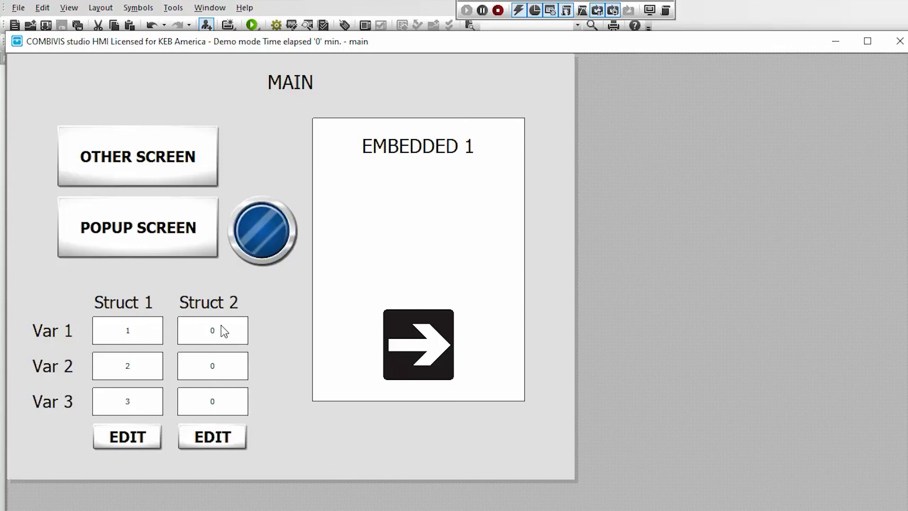
Use the Struct 2 edit popup to set Var1 to 3, Var2 to 2 and Var3 to 1, then exit it and stop the runtime.
{"action": "left_click", "coordinate": [225, 445]}
{"action": "left_click", "coordinate": [361, 181]}
{"action": "left_click", "coordinate": [360, 181]}
{"action": "left_click", "coordinate": [360, 182]}
{"action": "left_click", "coordinate": [360, 215]}
{"action": "left_click", "coordinate": [361, 215]}
{"action": "left_click", "coordinate": [361, 252]}
{"action": "left_click", "coordinate": [323, 340]}
{"action": "left_click", "coordinate": [897, 46]}
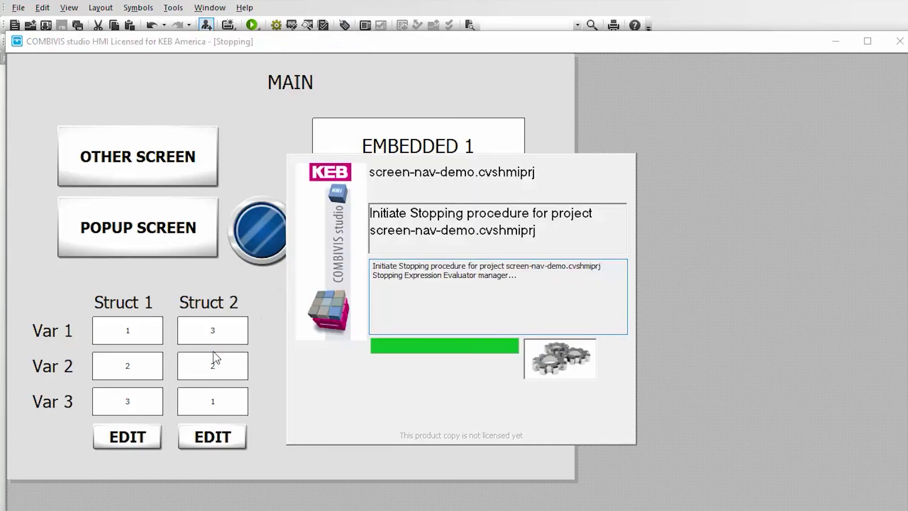